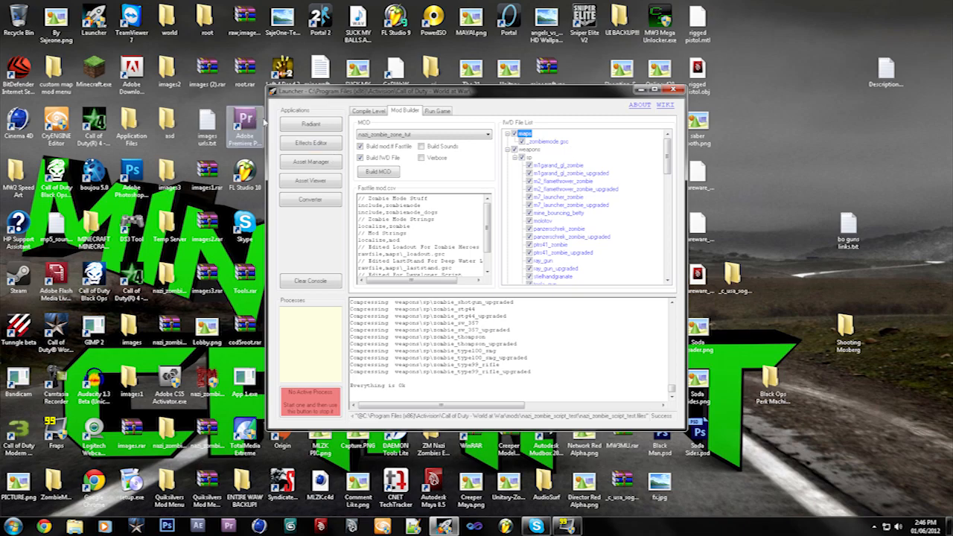
# Launch the Radiant editor and load the map nazi_zombie_zone_tut.map
pyautogui.click(282, 125)
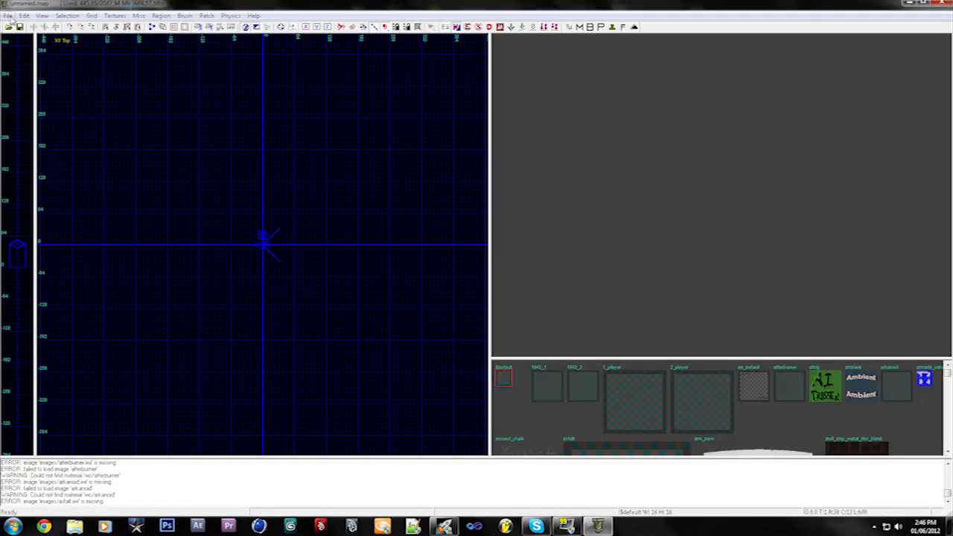
pyautogui.click(8, 16)
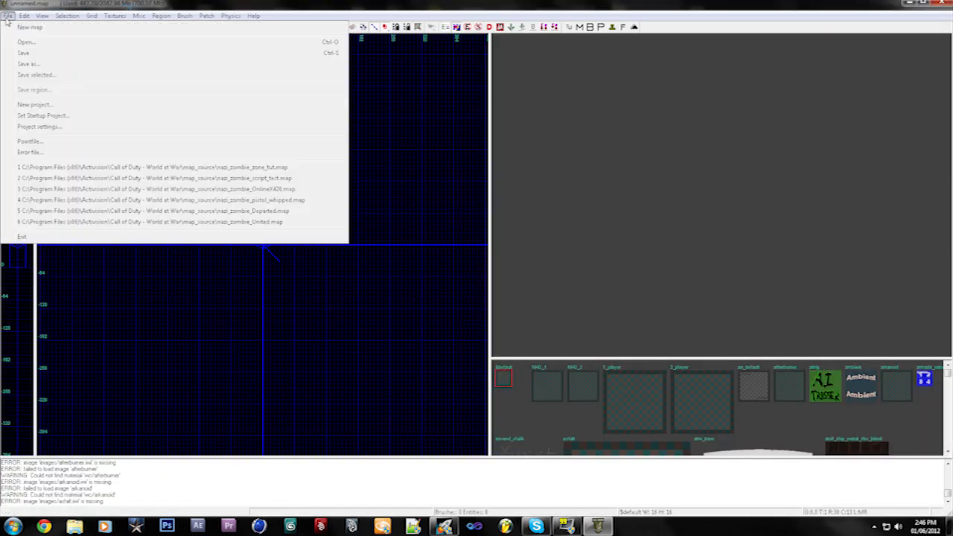
pyautogui.click(230, 153)
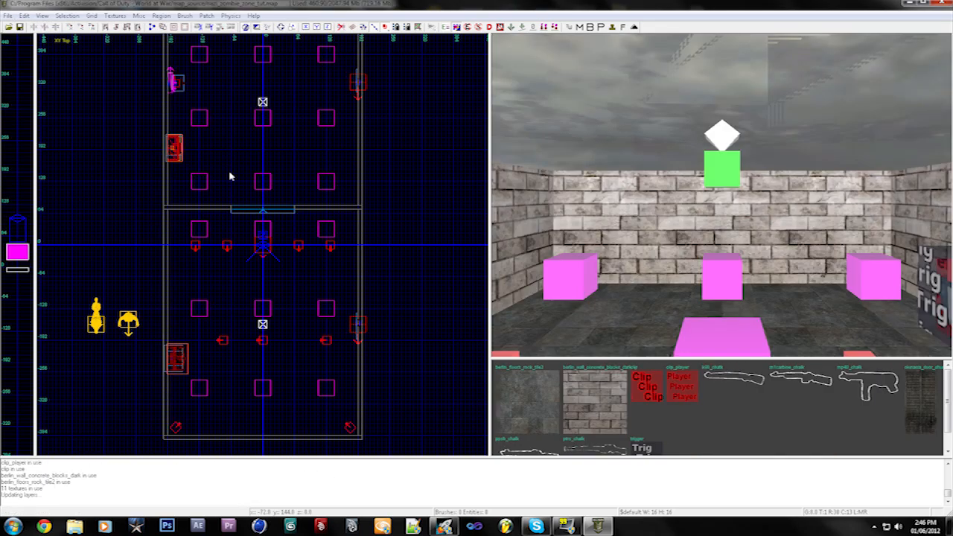
# Look over the map's rooms in the 3D view, from the start room walls to the adjoining rooms
pyautogui.press('d')
pyautogui.press('Right')
pyautogui.press('z')
pyautogui.press('Up')
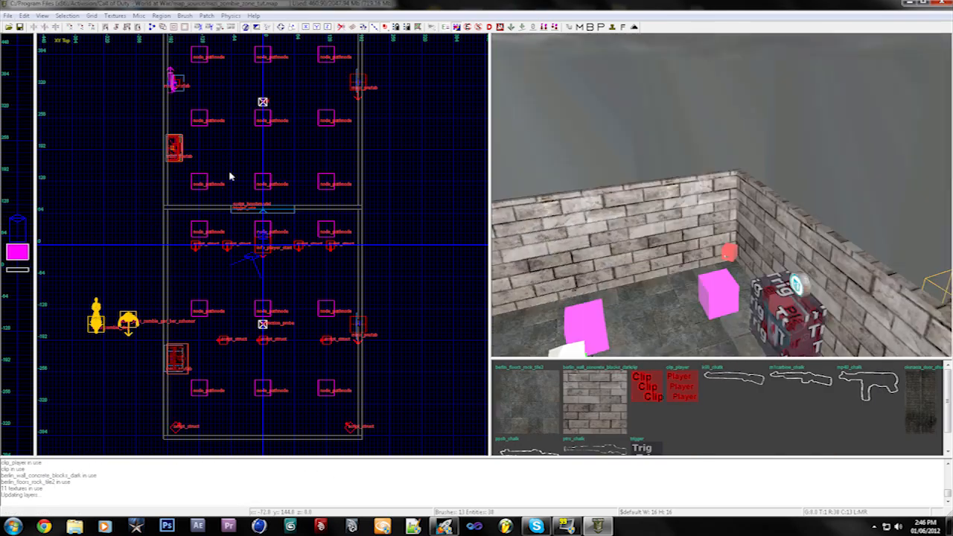
pyautogui.press('Left')
pyautogui.press('Up')
pyautogui.press('Right')
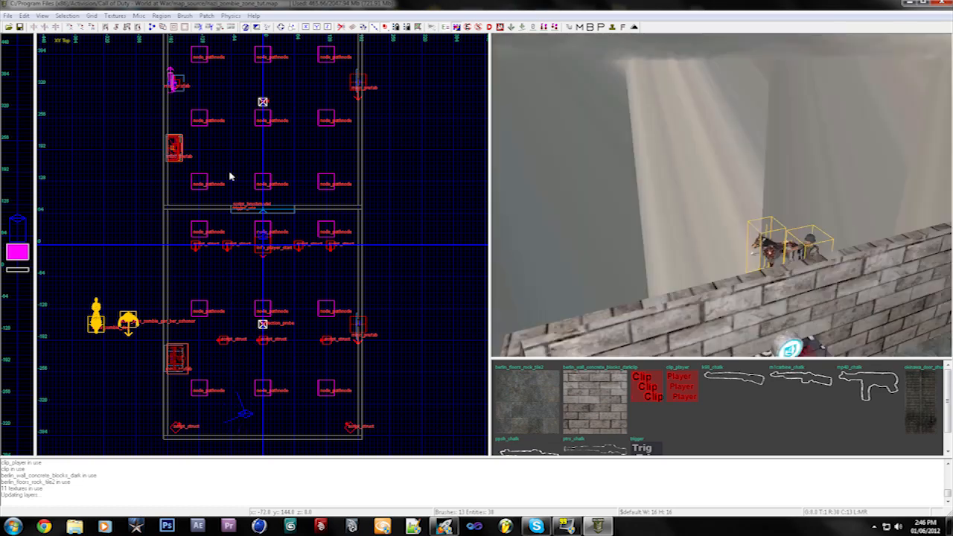
pyautogui.press('Right')
pyautogui.press('Up')
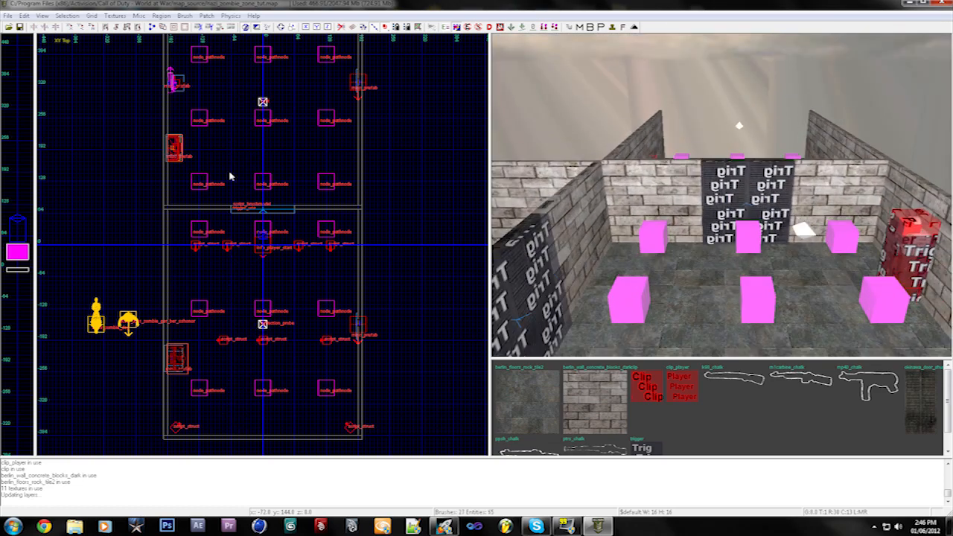
pyautogui.press('Up')
pyautogui.press('Right')
pyautogui.press('Left')
pyautogui.press('Right')
pyautogui.press('Up')
pyautogui.press('Right')
pyautogui.press('Up')
pyautogui.press('Up')
pyautogui.press('Right')
pyautogui.press('Up')
pyautogui.press('Up')
pyautogui.press('Right')
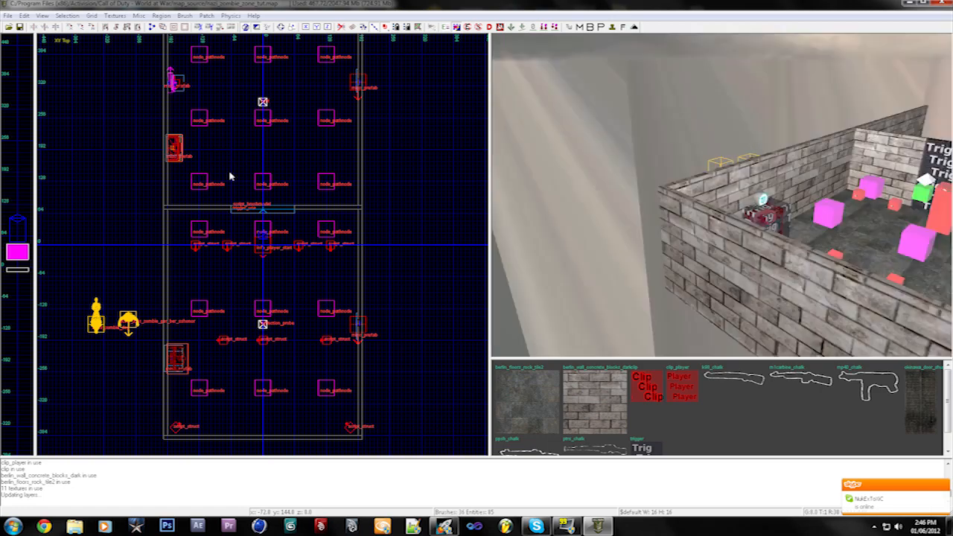
pyautogui.press('Right')
pyautogui.press('Up')
pyautogui.press('Left')
pyautogui.press('Up')
pyautogui.press('Up')
pyautogui.press('Right')
pyautogui.press('c')
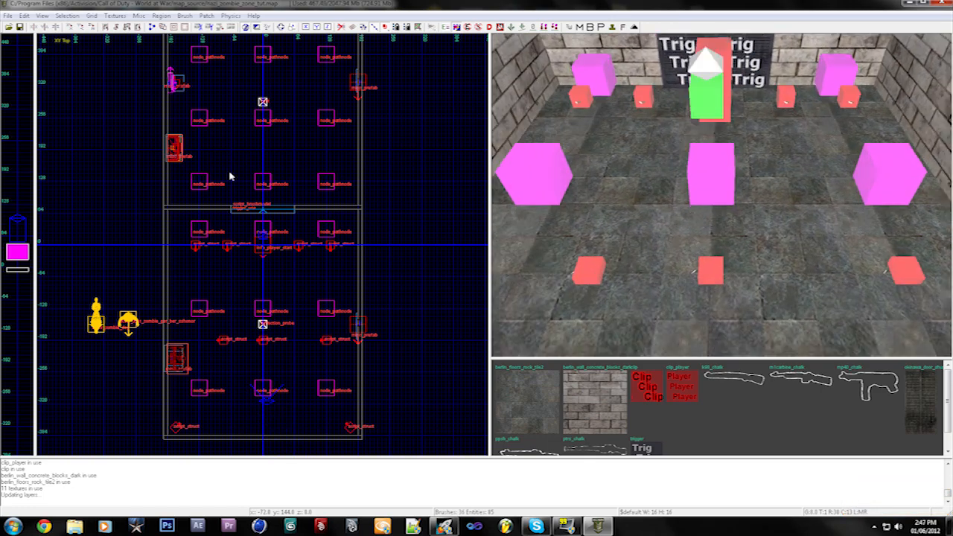
# Examine the start room's player start, spawn structs and door trigger up close
pyautogui.press('a')
pyautogui.press('Left')
pyautogui.press('Up')
pyautogui.press('Right')
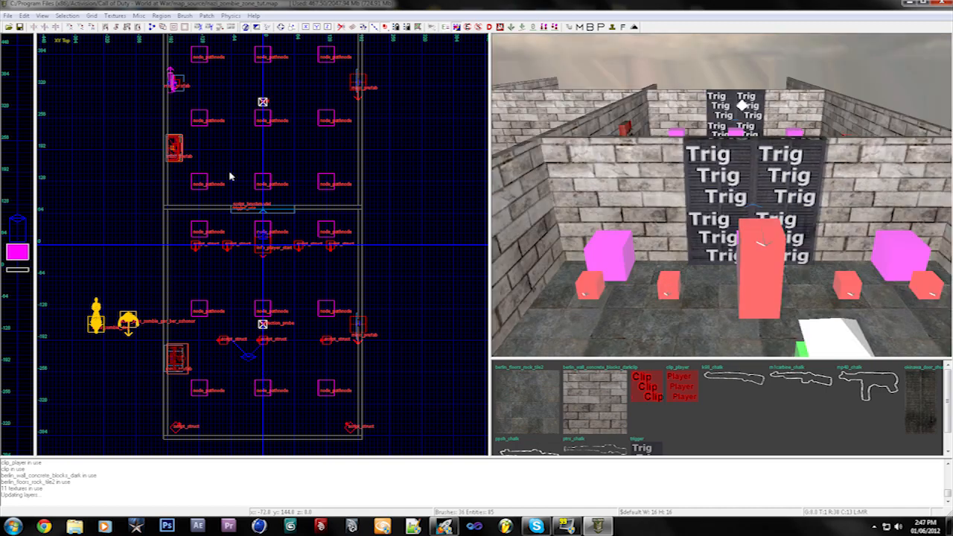
pyautogui.press('z')
pyautogui.press('Up')
pyautogui.press('Left')
pyautogui.press('Right')
pyautogui.press('Right')
pyautogui.press('a')
pyautogui.press('z')
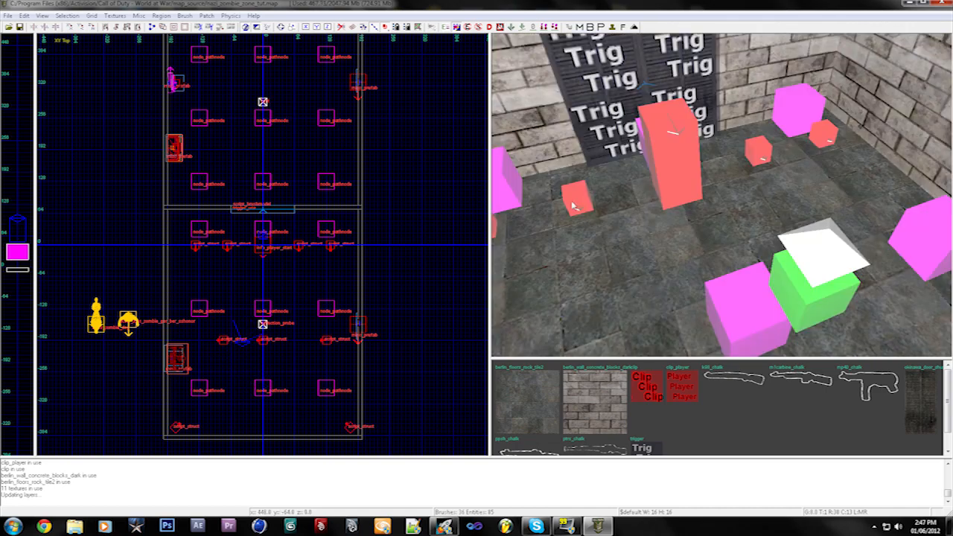
pyautogui.press('Left')
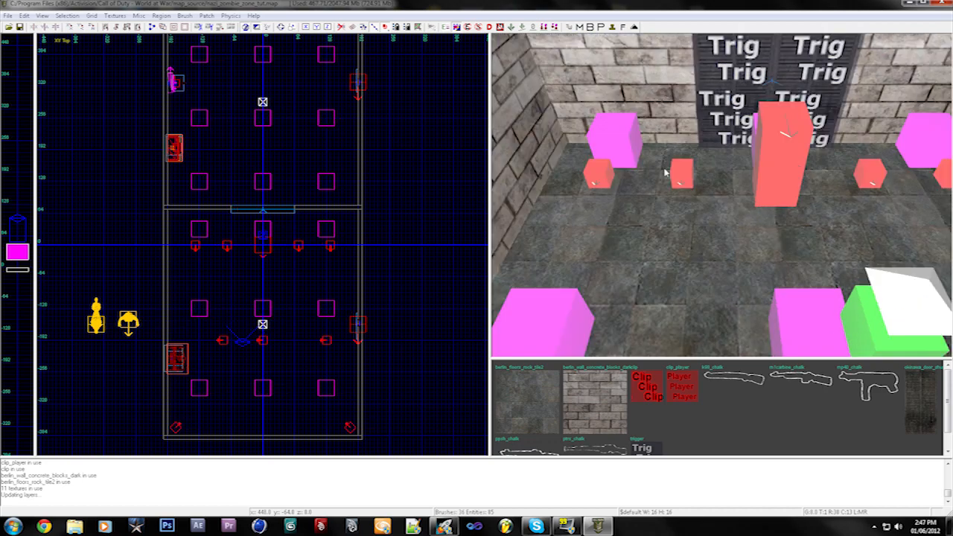
pyautogui.press('z')
pyautogui.press('a')
pyautogui.keyDown('shift'); pyautogui.click(771, 121); pyautogui.keyUp('shift')
pyautogui.moveTo(759, 155); pyautogui.dragTo(759, 155, button='right')
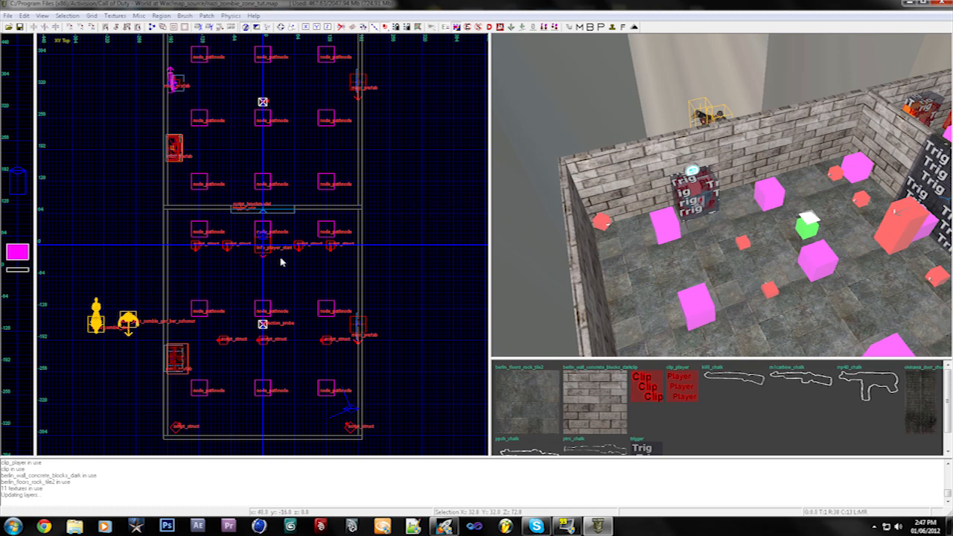
# Create an info_volume brush in the start room and stretch it over the room's whole floor area
pyautogui.rightClick(250, 293)
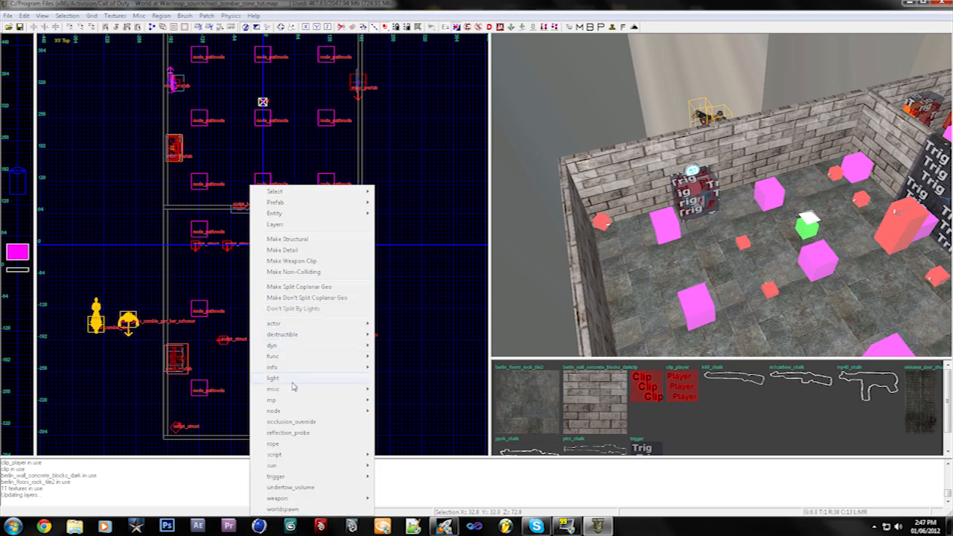
pyautogui.moveTo(293, 389)
pyautogui.moveTo(283, 368)
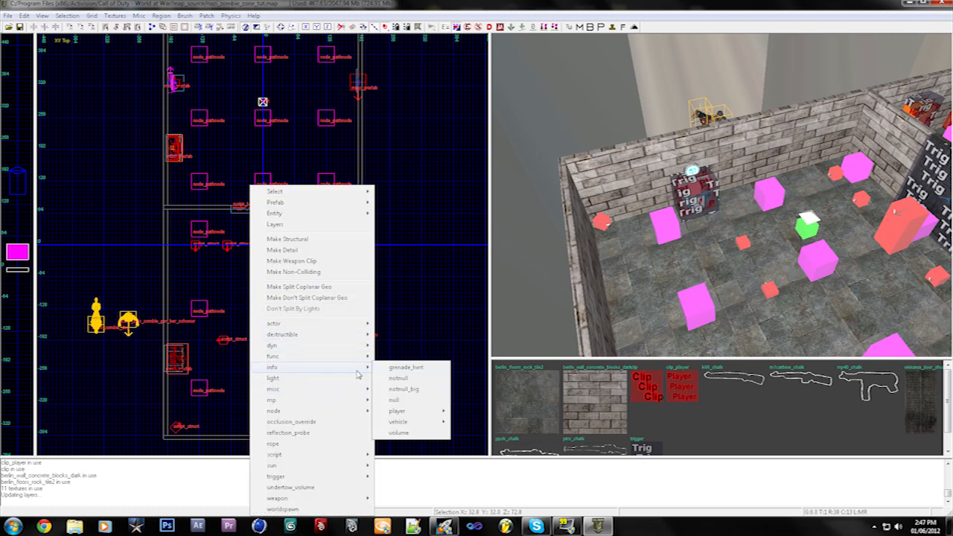
pyautogui.click(422, 433)
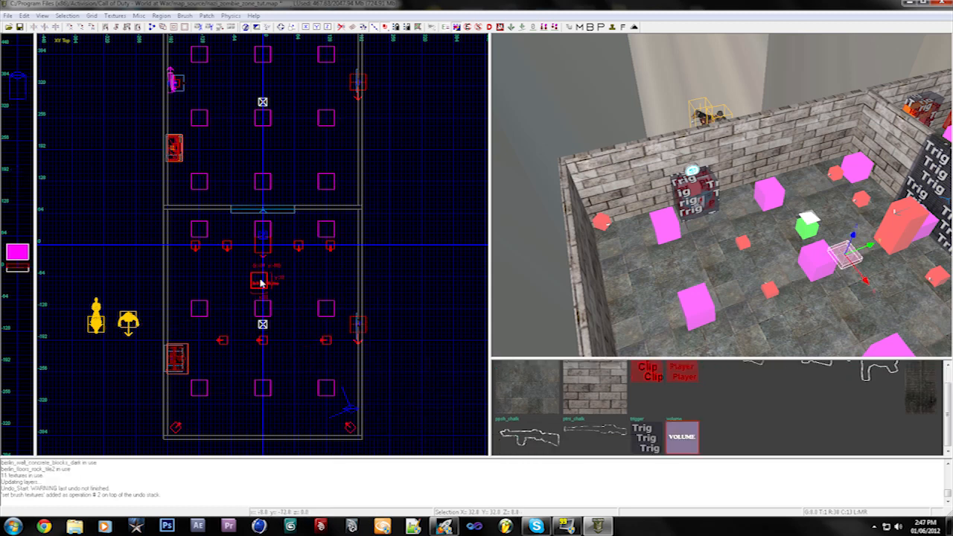
pyautogui.moveTo(259, 279); pyautogui.dragTo(311, 395)
# In the front view, stretch the volume to the full wall height, about 136 units, and out to the east wall's outer face
pyautogui.hotkey('ctrl', 'Tab')
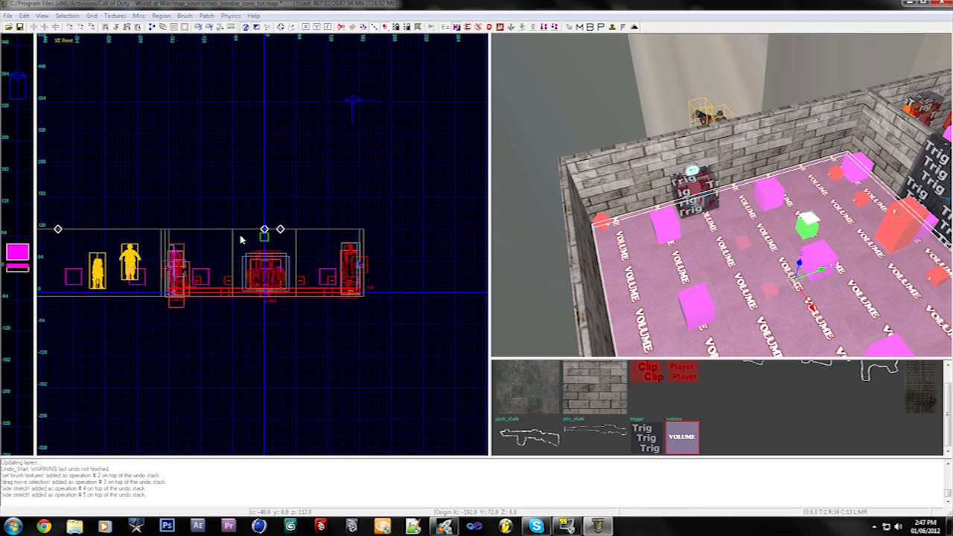
pyautogui.moveTo(239, 198); pyautogui.dragTo(240, 179)
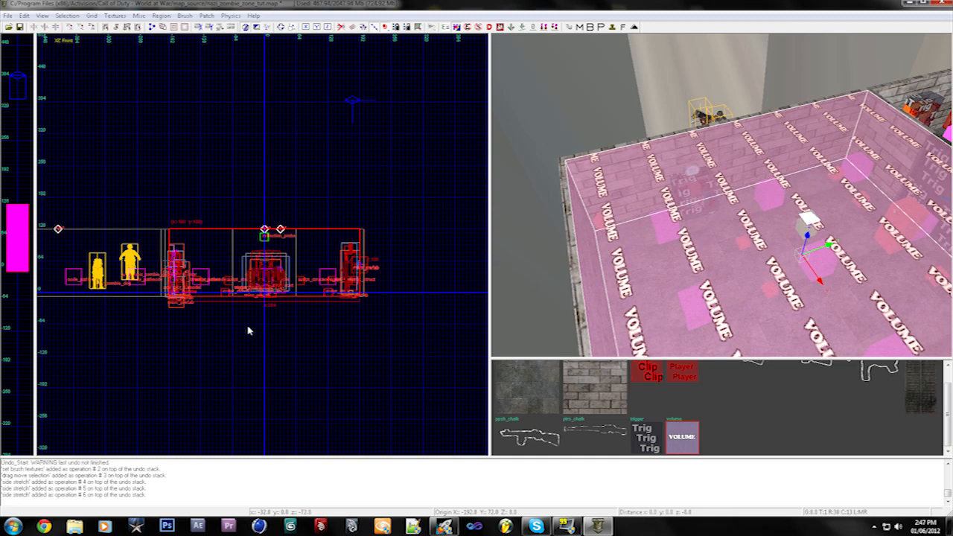
pyautogui.moveTo(248, 324); pyautogui.dragTo(249, 328)
pyautogui.moveTo(430, 235); pyautogui.dragTo(436, 240)
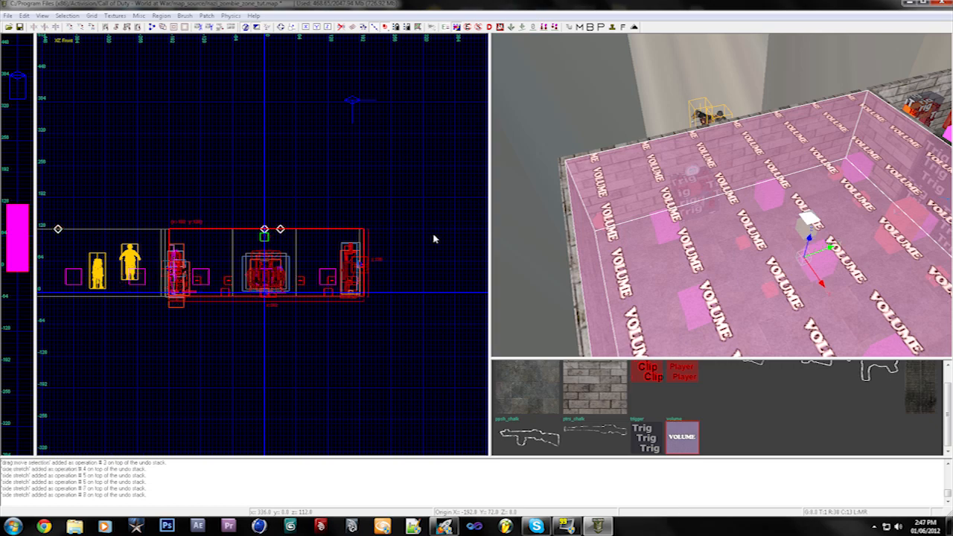
# In the top view, extend the volume's west and south sides to the outer faces of the start room's walls
pyautogui.hotkey('ctrl', 'Tab')
pyautogui.hotkey('ctrl', 'Tab')
pyautogui.moveTo(308, 242); pyautogui.dragTo(316, 272, button='right')
pyautogui.moveTo(148, 231); pyautogui.dragTo(145, 229)
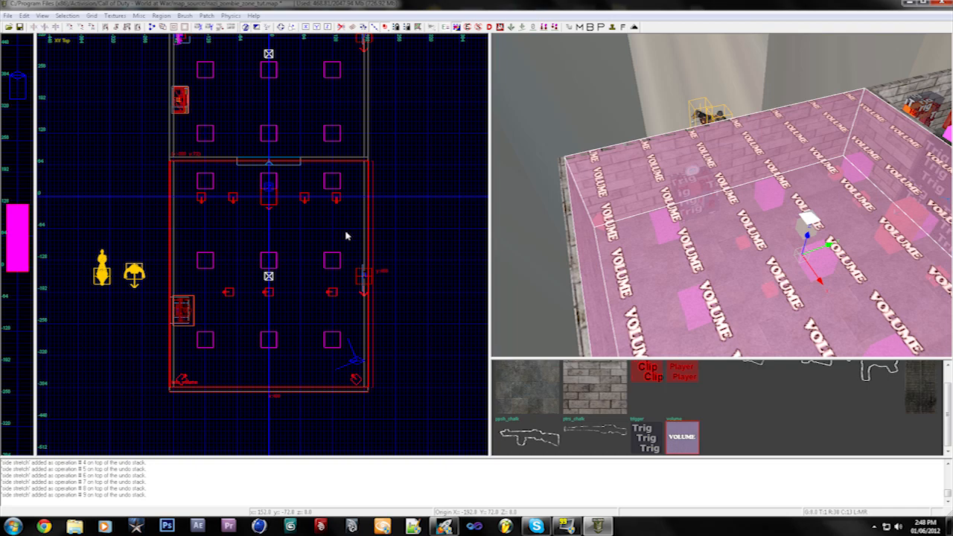
pyautogui.press('Right')
pyautogui.press('Down')
pyautogui.moveTo(308, 418); pyautogui.dragTo(308, 425)
# Examine how the volume meets the dividing wall and door to the adjoining room, then deselect it
pyautogui.press('Up')
pyautogui.press('Up')
pyautogui.press('Up')
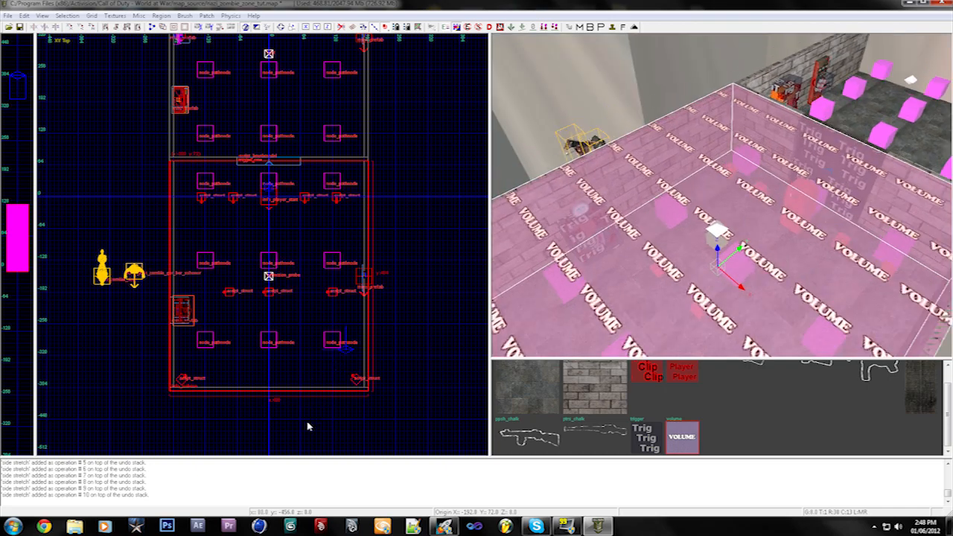
pyautogui.press('Right')
pyautogui.press('Up')
pyautogui.press('Up')
pyautogui.press('Up')
pyautogui.press('Up')
pyautogui.press('Up')
pyautogui.press('Up')
pyautogui.press('Right')
pyautogui.press('Right')
pyautogui.press('Down')
pyautogui.press('Down')
pyautogui.press('Down')
pyautogui.scroll(4, 296, 168)
pyautogui.moveTo(296, 169); pyautogui.dragTo(372, 259, button='right')
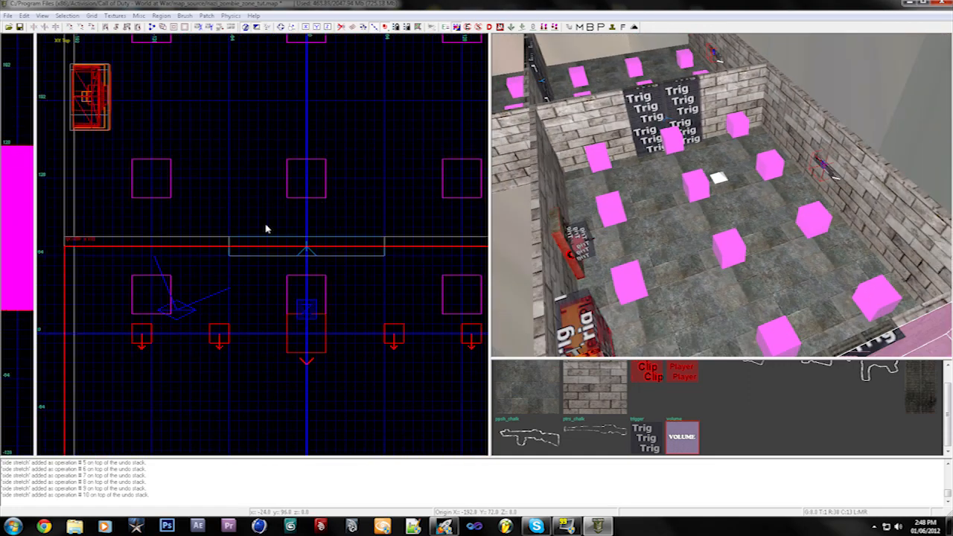
pyautogui.press('z')
pyautogui.press('Up')
pyautogui.press('Up')
pyautogui.press('Right')
pyautogui.press('Right')
pyautogui.press('Right')
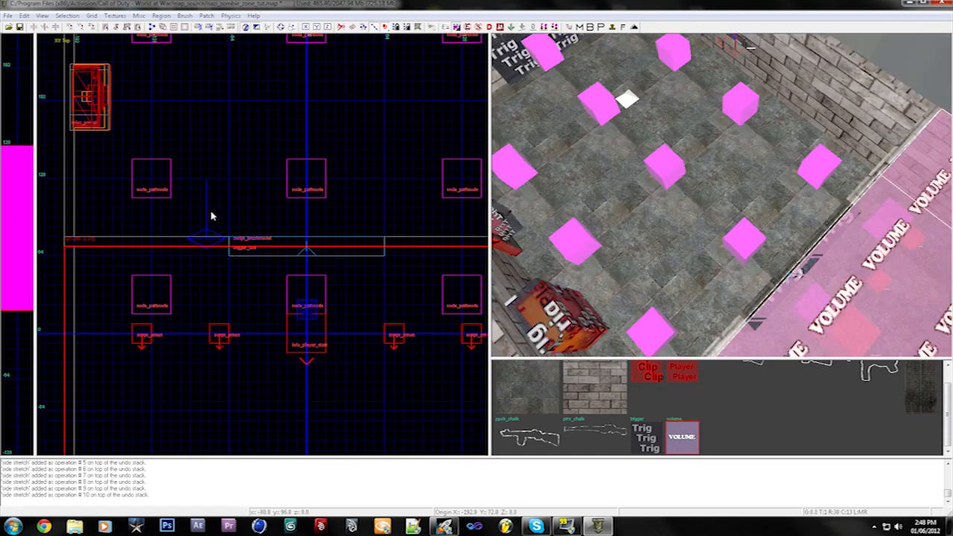
pyautogui.press('Escape')
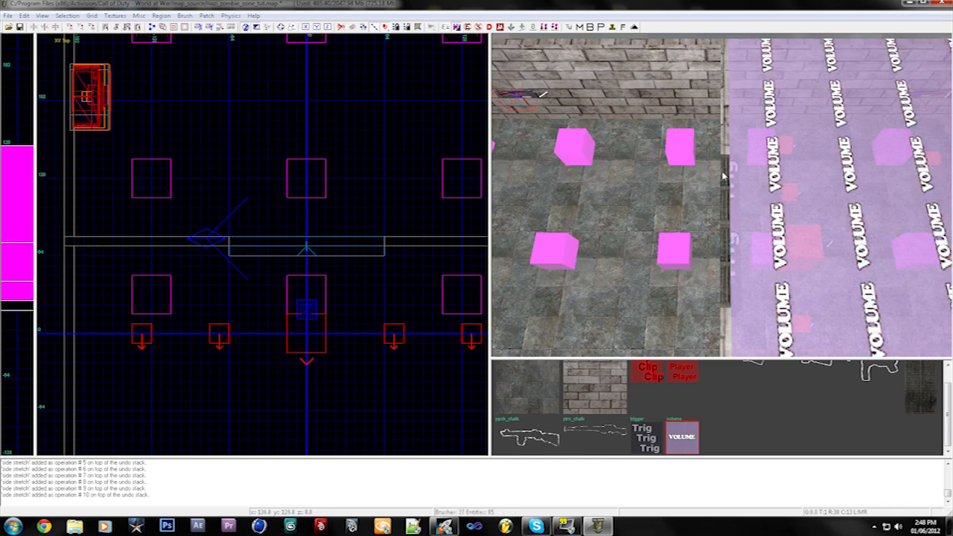
# Check that the grid size is 8 and inspect the extent of the door between the two rooms
pyautogui.keyDown('shift'); pyautogui.click(722, 176); pyautogui.keyUp('shift')
pyautogui.press('Escape')
pyautogui.click(92, 15)
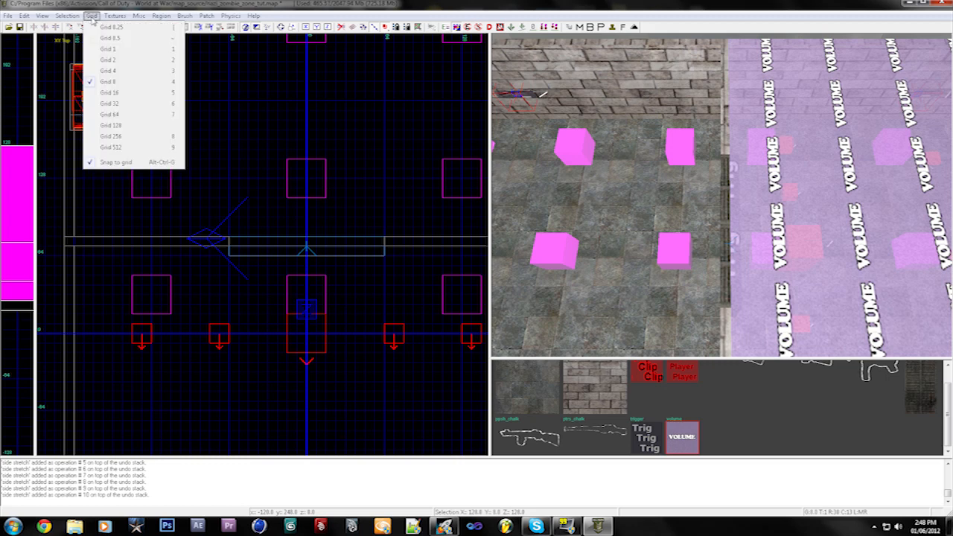
pyautogui.click(103, 84)
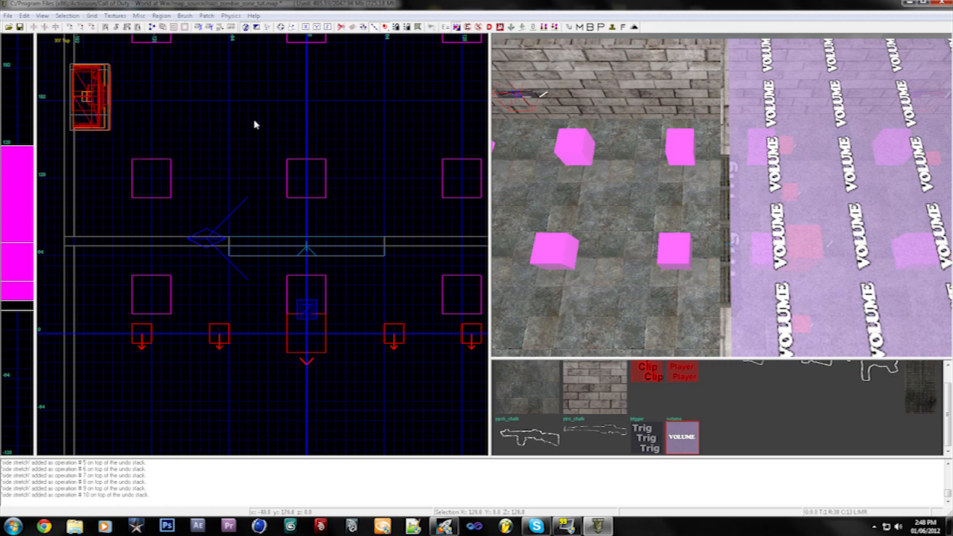
pyautogui.click(90, 16)
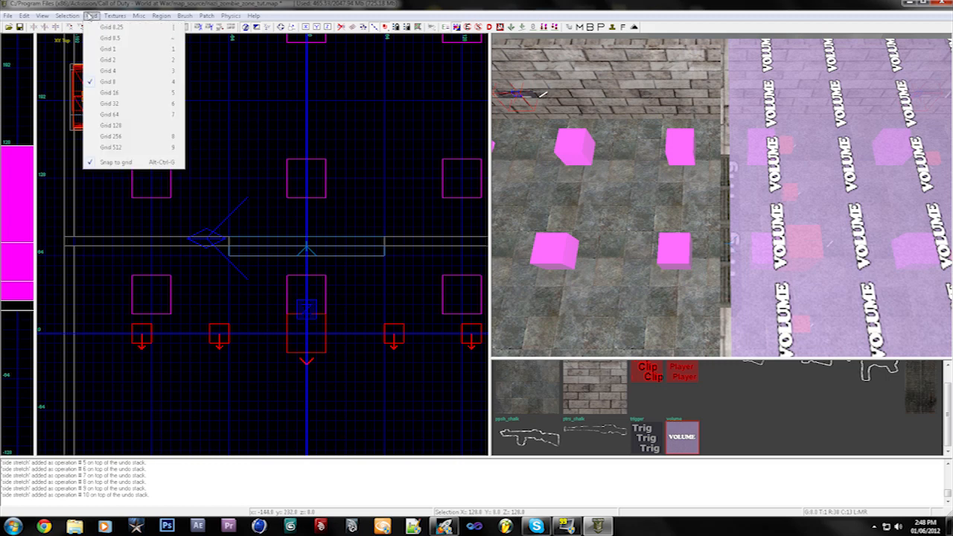
pyautogui.click(122, 83)
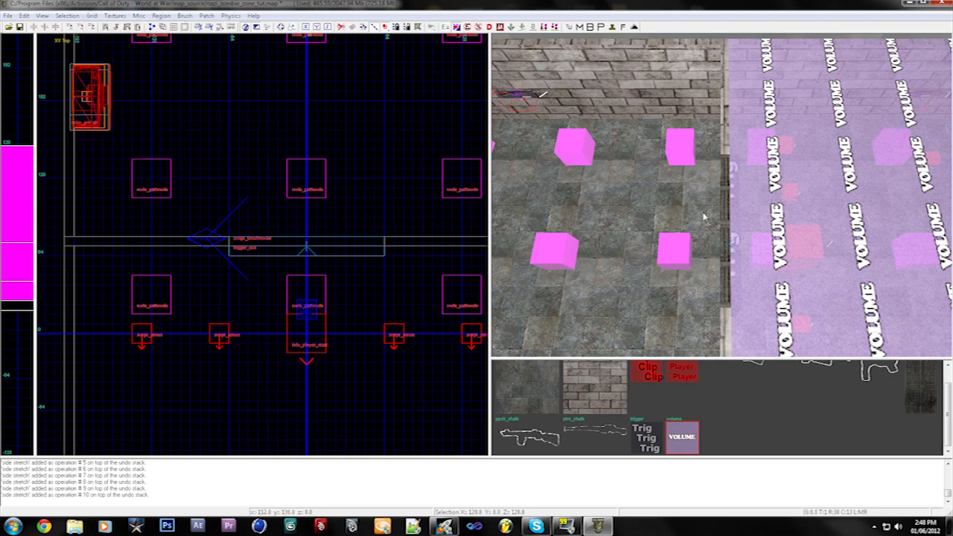
pyautogui.click(725, 205)
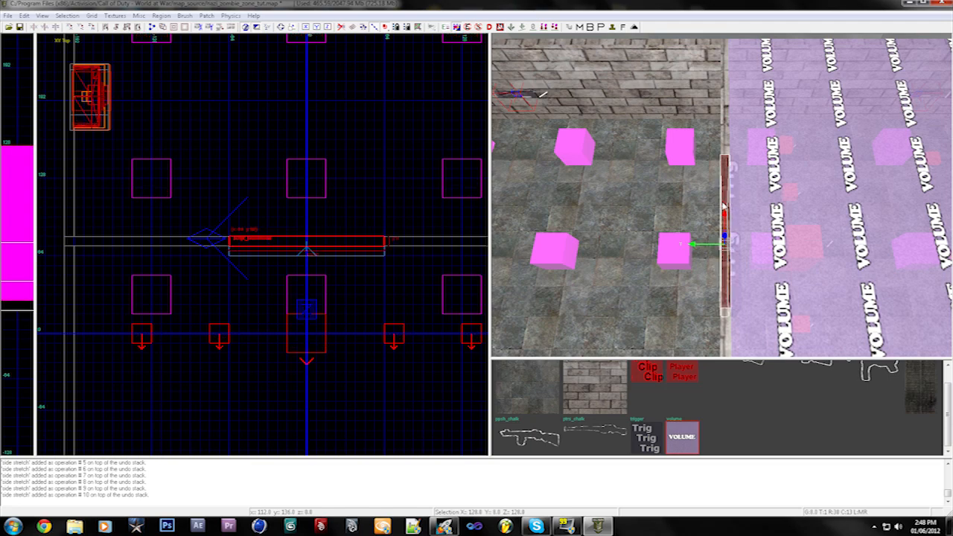
pyautogui.press('Escape')
# Stretch the start room volume's north side across the dividing wall to its far face so it covers the door
pyautogui.moveTo(737, 204); pyautogui.dragTo(736, 203, button='right')
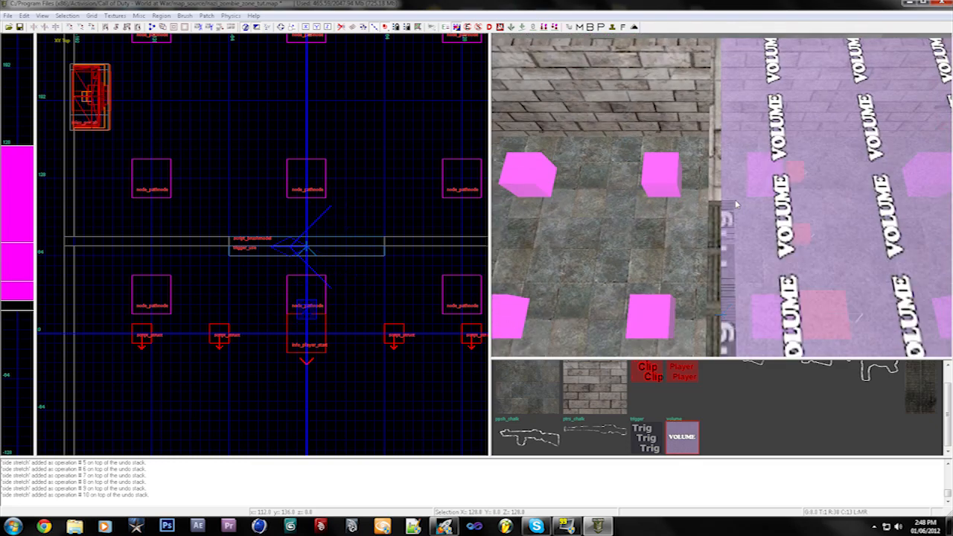
pyautogui.keyDown('shift'); pyautogui.click(736, 204); pyautogui.keyUp('shift')
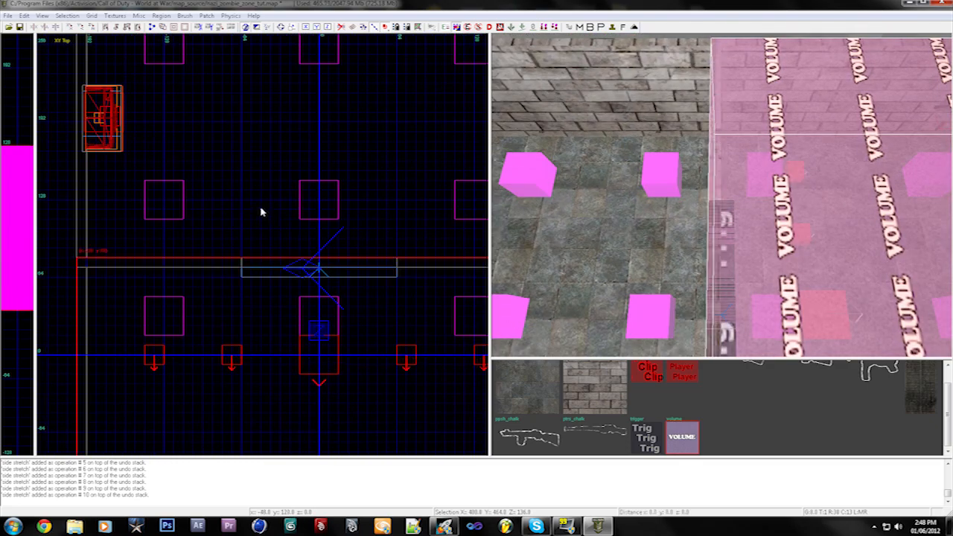
pyautogui.press('Escape')
# Set the targetname of the start room's info_volume to start_zone
pyautogui.scroll(-4, 249, 220)
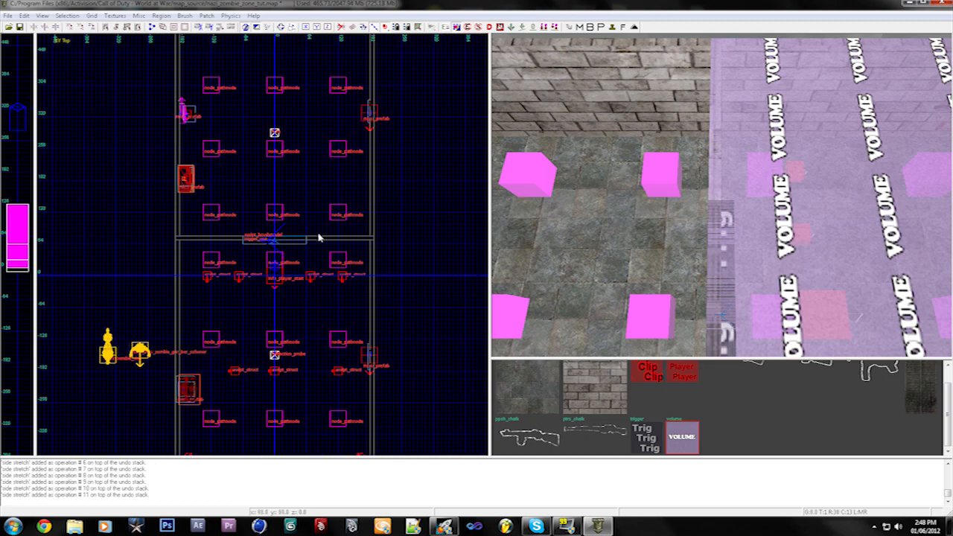
pyautogui.moveTo(315, 243)
pyautogui.mouseDown(button='right')
pyautogui.moveTo(291, 156)
pyautogui.moveTo(296, 276)
pyautogui.mouseUp(button='right')
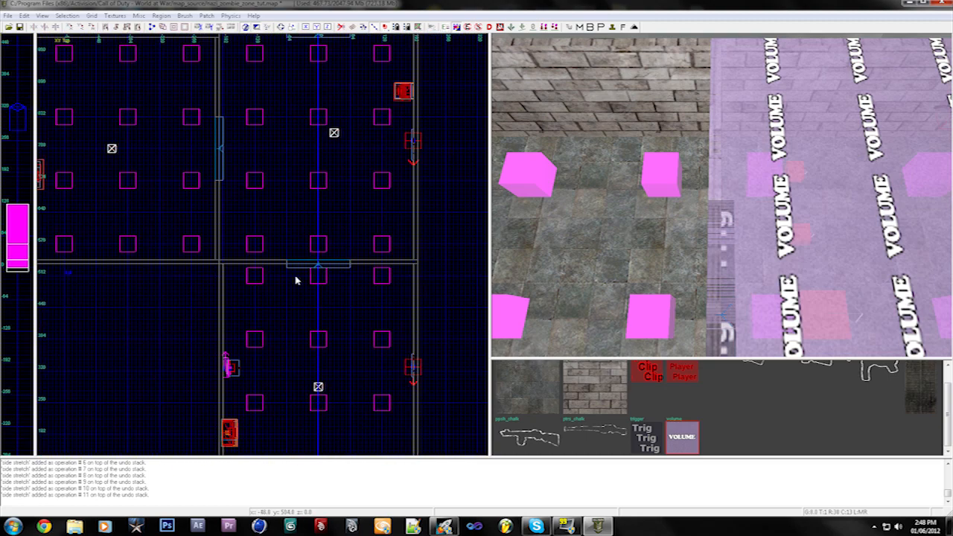
pyautogui.moveTo(300, 129); pyautogui.dragTo(298, 191, button='right')
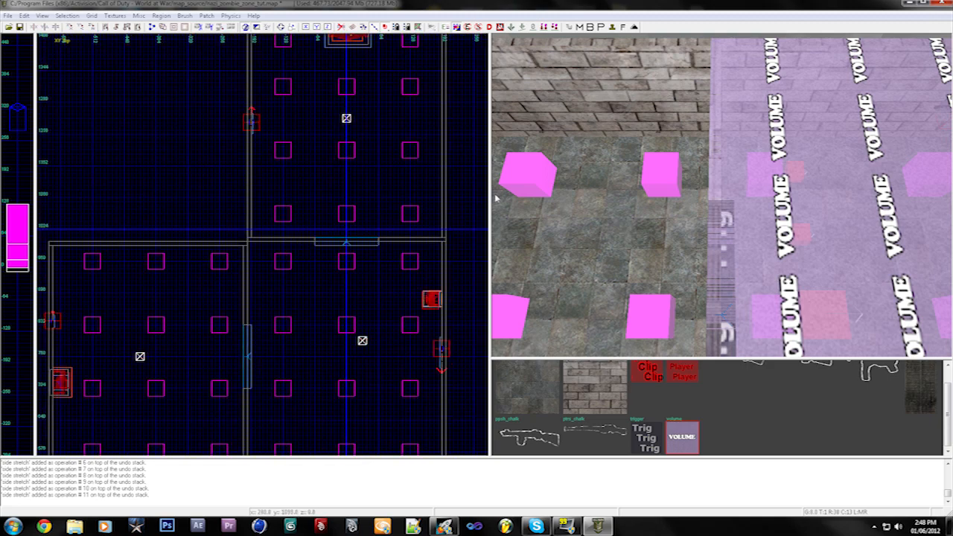
pyautogui.moveTo(495, 198)
pyautogui.mouseDown(button='right')
pyautogui.moveTo(502, 191)
pyautogui.moveTo(700, 239)
pyautogui.moveTo(739, 233)
pyautogui.mouseUp(button='right')
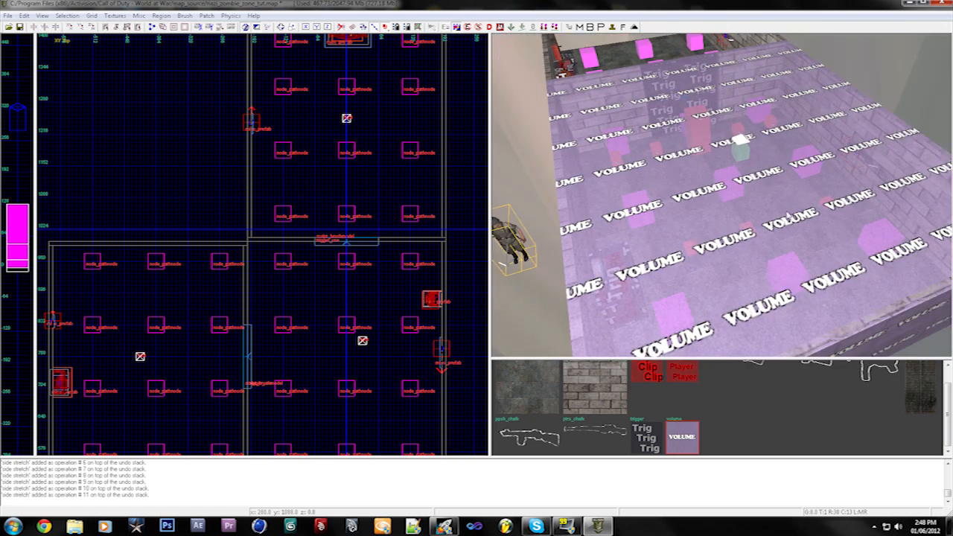
pyautogui.keyDown('shift'); pyautogui.click(789, 216); pyautogui.keyUp('shift')
pyautogui.press('n')
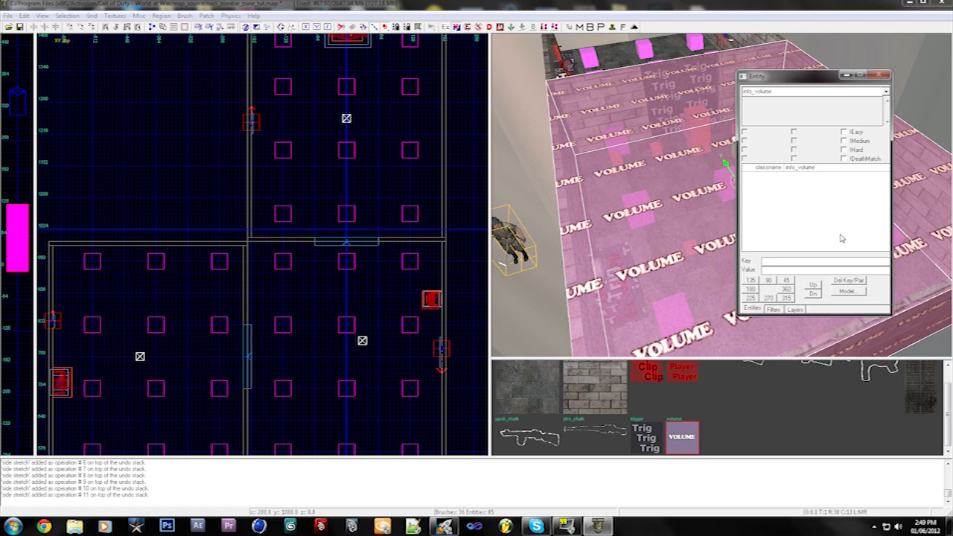
pyautogui.write('TA')
pyautogui.press('Return')
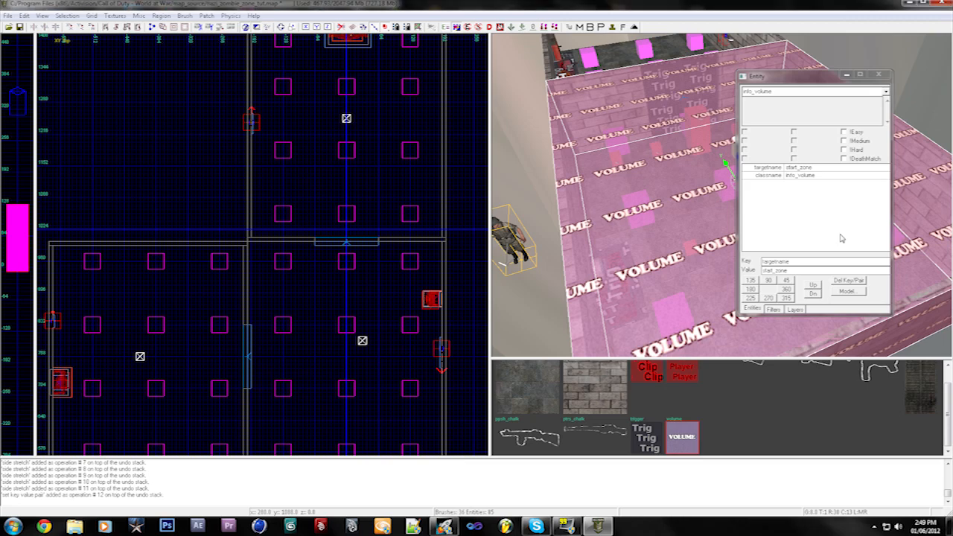
# Add a target key with the value start_zone_spawners to the start room's info_volume
pyautogui.press('n')
pyautogui.press('a')
pyautogui.press('z')
pyautogui.press('Right')
pyautogui.moveTo(840, 238); pyautogui.dragTo(841, 238, button='right')
pyautogui.press('Escape')
pyautogui.keyDown('shift'); pyautogui.click(841, 236); pyautogui.keyUp('shift')
pyautogui.press('n')
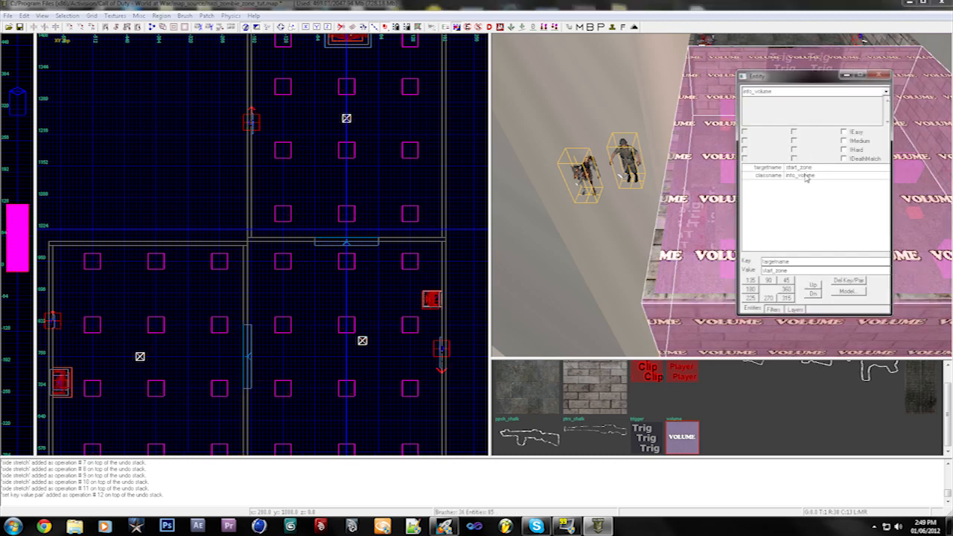
pyautogui.moveTo(791, 262); pyautogui.dragTo(699, 272)
pyautogui.write('hal')
pyautogui.press('Return')
pyautogui.write('start_zone_spawners')
pyautogui.press('Return')
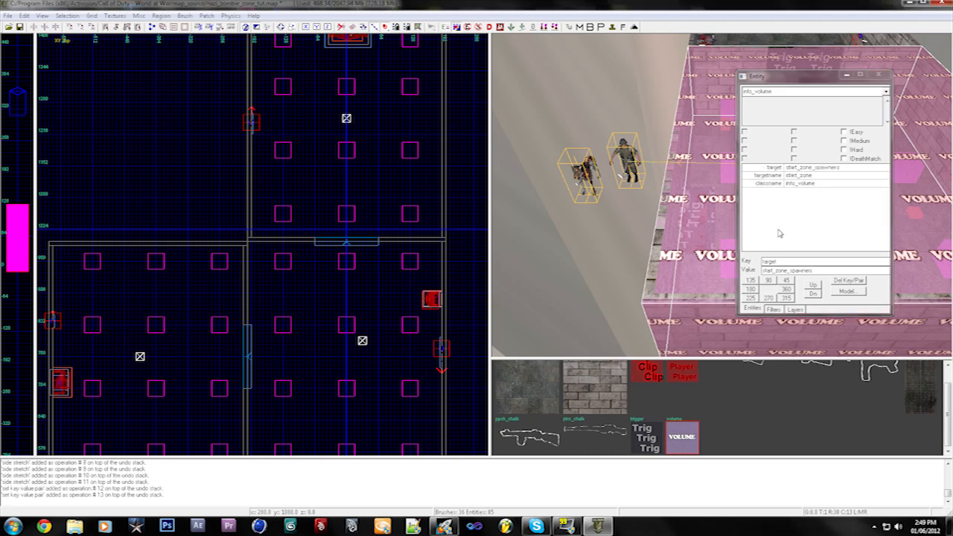
# Close the volume's entity properties and save the map
pyautogui.press('n')
pyautogui.moveTo(780, 233); pyautogui.dragTo(779, 233, button='right')
pyautogui.hotkey('ctrl', 's')
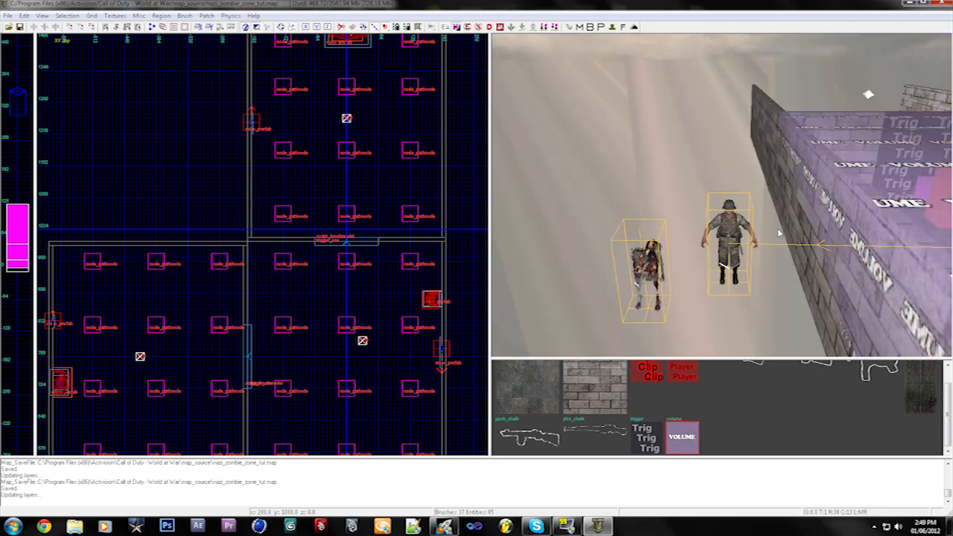
# Delete the targetname key from the zombie spawner outside the start room, then close its properties and deselect it
pyautogui.keyDown('shift'); pyautogui.click(728, 229); pyautogui.keyUp('shift')
pyautogui.press('n')
pyautogui.click(800, 175)
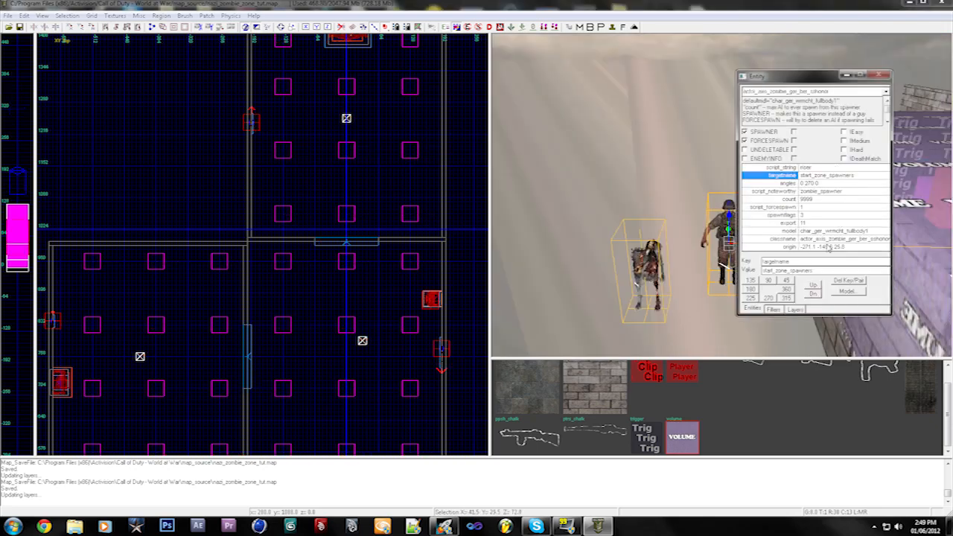
pyautogui.click(848, 282)
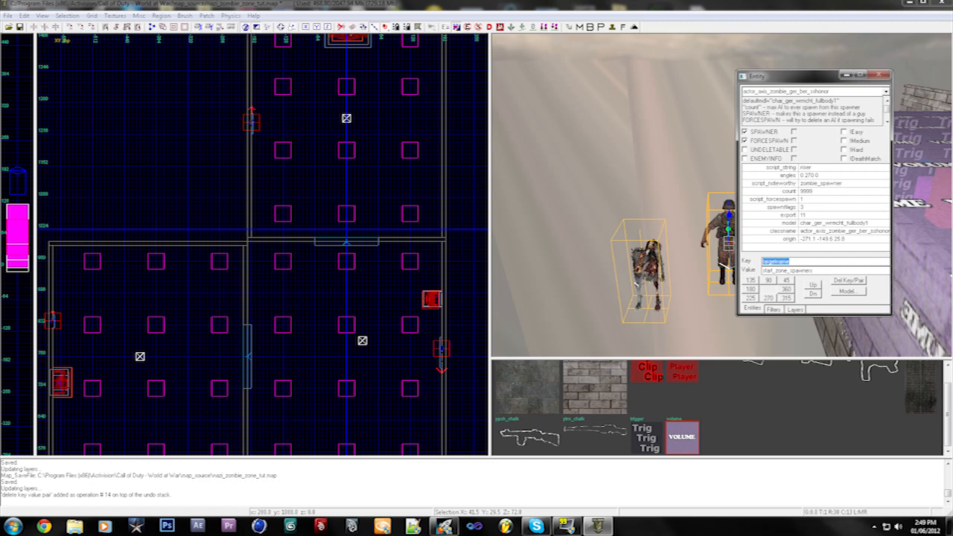
pyautogui.press('Tab')
pyautogui.press('BackSpace')
pyautogui.press('Tab')
pyautogui.press('BackSpace')
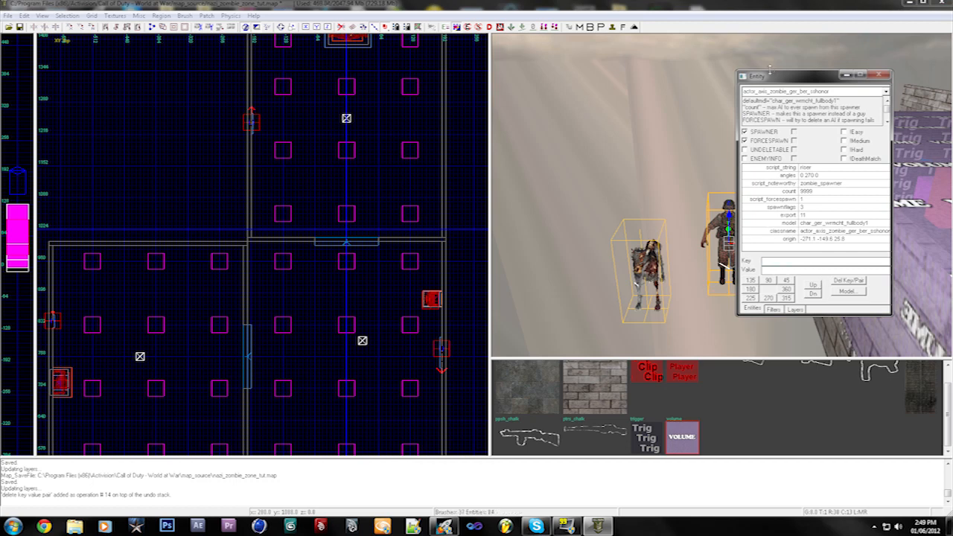
pyautogui.doubleClick(778, 91)
pyautogui.write('ri')
pyautogui.click(771, 206)
pyautogui.press('n')
pyautogui.press('n')
pyautogui.press('n')
pyautogui.press('Escape')
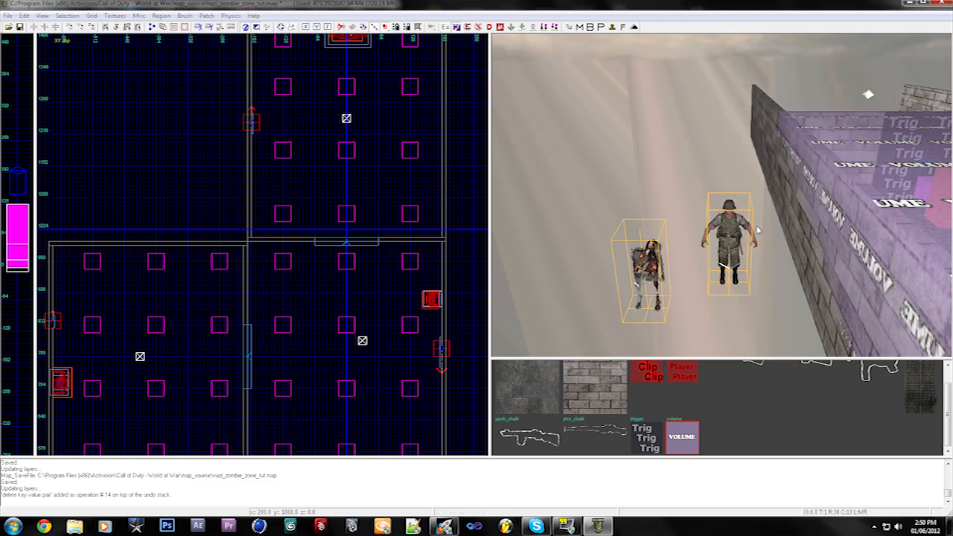
# Examine the start room volume from outside its walls, along with the zombie and dog spawners standing beside it
pyautogui.press('Right')
pyautogui.press('Right')
pyautogui.press('Right')
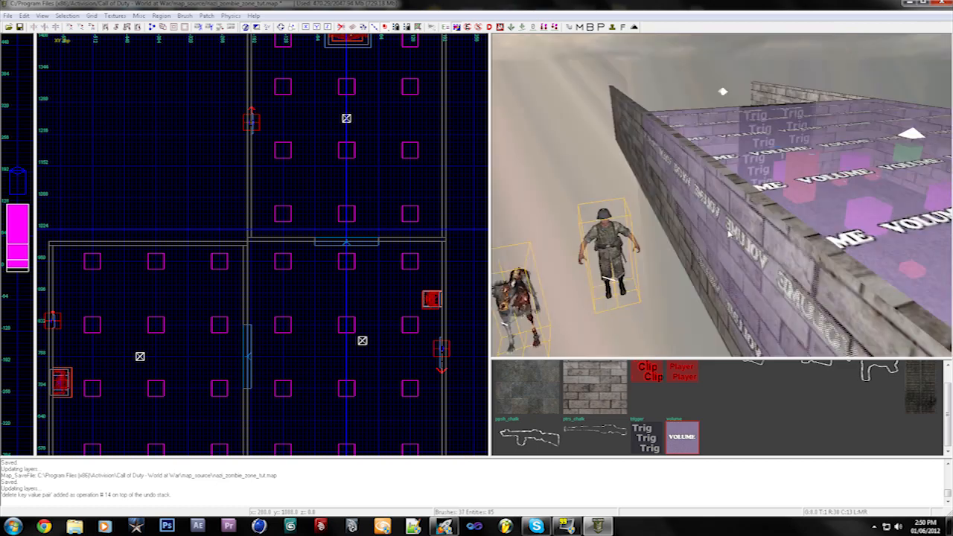
pyautogui.press('Left')
pyautogui.press('Left')
pyautogui.press('Left')
pyautogui.press('Right')
pyautogui.press('Right')
pyautogui.press('Right')
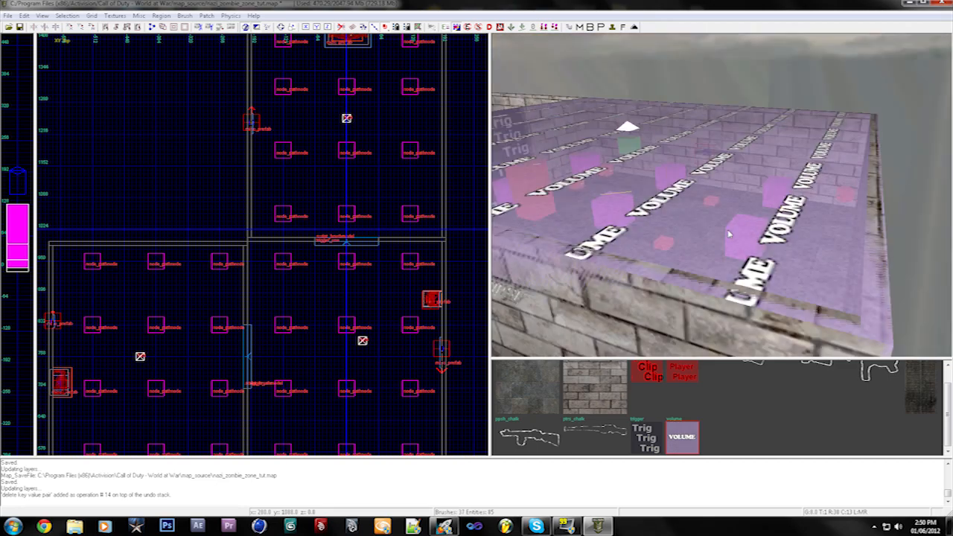
pyautogui.press('Left')
pyautogui.press('Up')
pyautogui.press('Up')
pyautogui.press('Up')
pyautogui.press('Down')
pyautogui.press('Down')
pyautogui.press('Down')
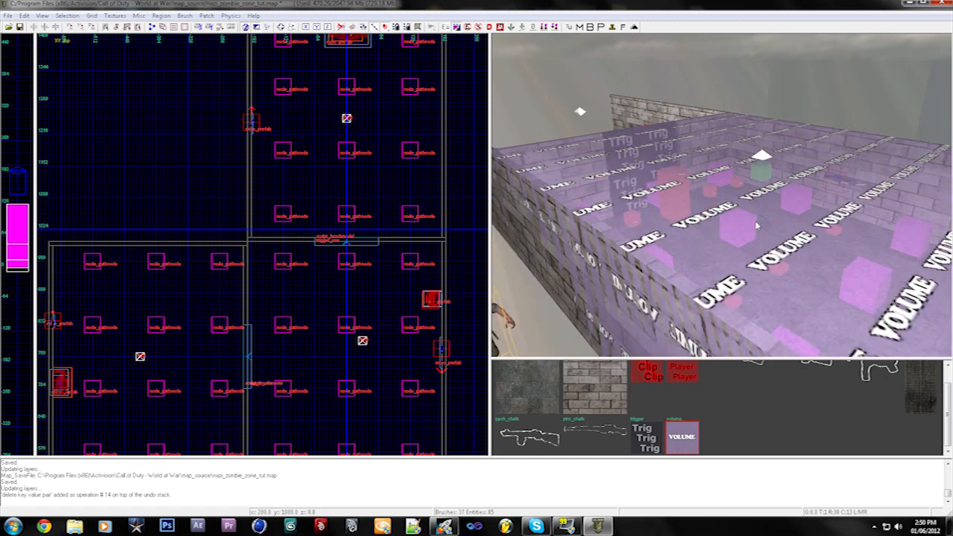
pyautogui.moveTo(761, 206); pyautogui.dragTo(755, 196, button='right')
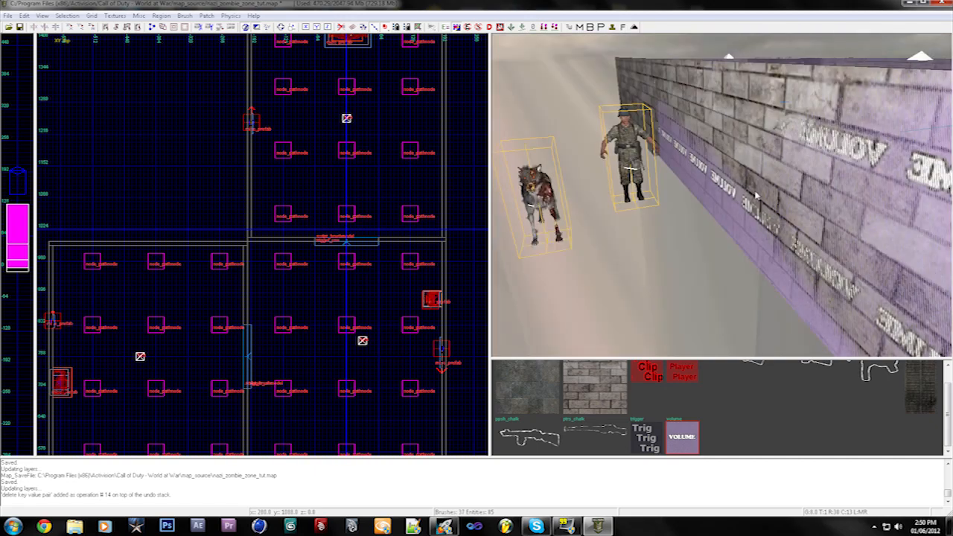
# Give the zombie spawner beside the start room a targetname of start_zone_spawners and deselect it
pyautogui.keyDown('shift'); pyautogui.click(629, 136); pyautogui.keyUp('shift')
pyautogui.press('n')
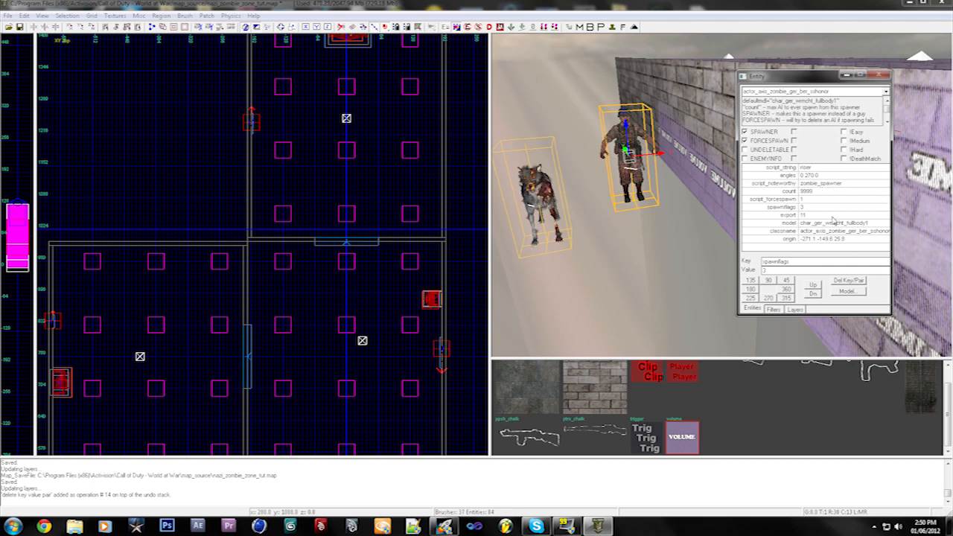
pyautogui.moveTo(791, 262); pyautogui.dragTo(679, 267)
pyautogui.write('ra')
pyautogui.press('Return')
pyautogui.press('n')
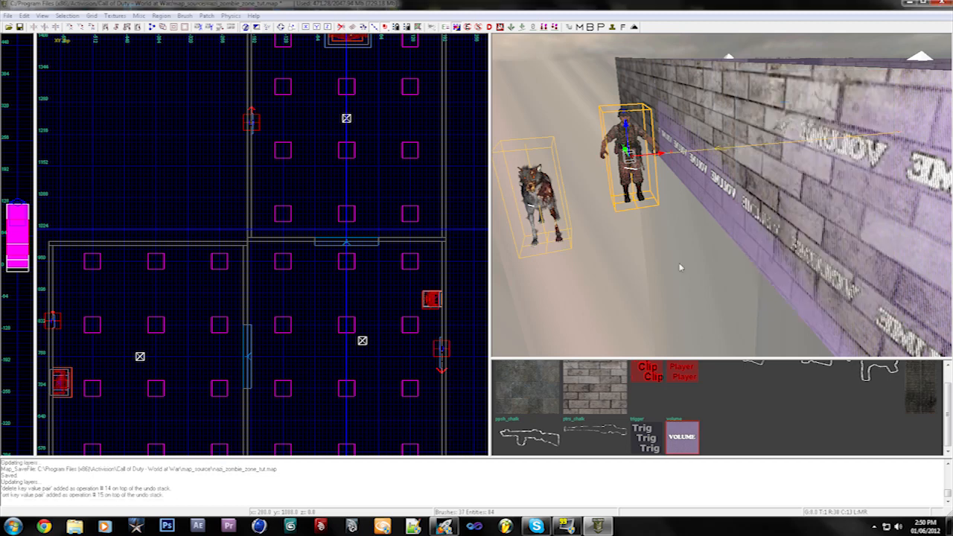
pyautogui.press('n')
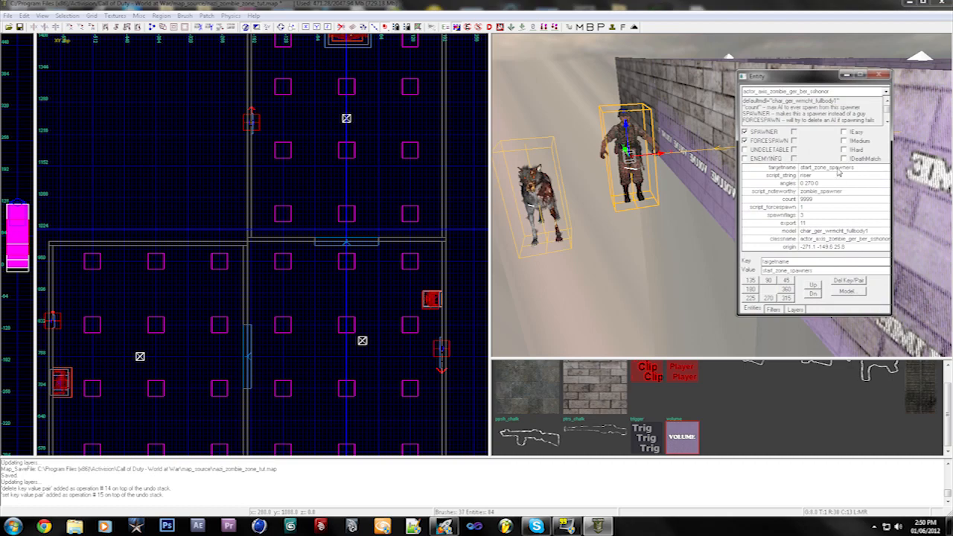
pyautogui.press('n')
pyautogui.press('Escape')
pyautogui.moveTo(838, 172); pyautogui.dragTo(889, 163, button='right')
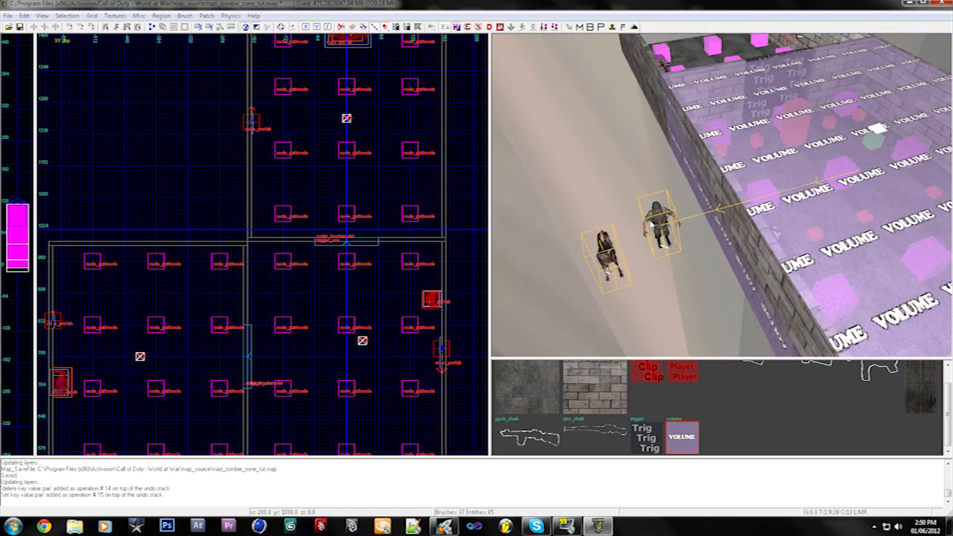
# Review the zombie spawner's key values, including its targetname and script_string, and save the map
pyautogui.keyDown('shift'); pyautogui.click(653, 231); pyautogui.keyUp('shift')
pyautogui.press('n')
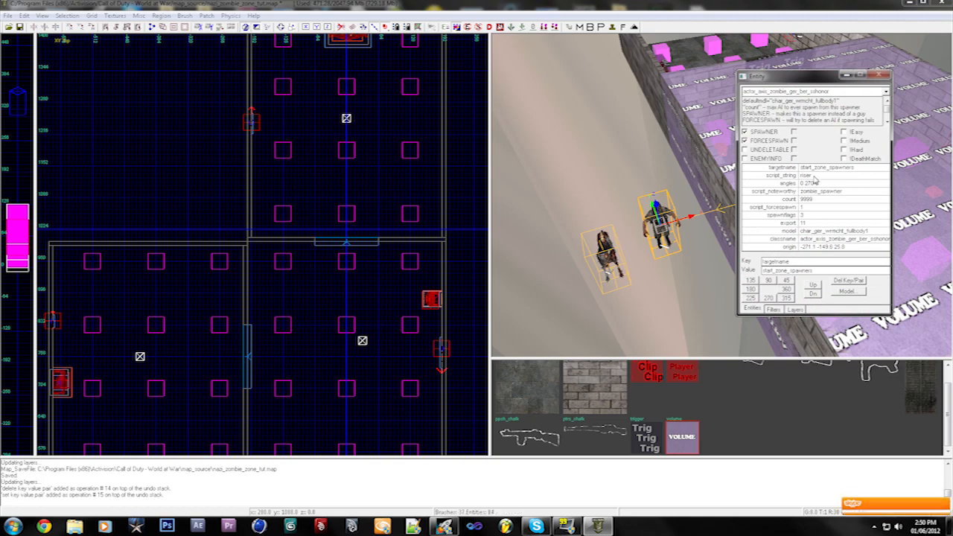
pyautogui.press('n')
pyautogui.press('Escape')
pyautogui.hotkey('ctrl', 's')
# Delete the row of three small red script_structs from the southern part of the start room's floor
pyautogui.moveTo(813, 177); pyautogui.dragTo(814, 178, button='right')
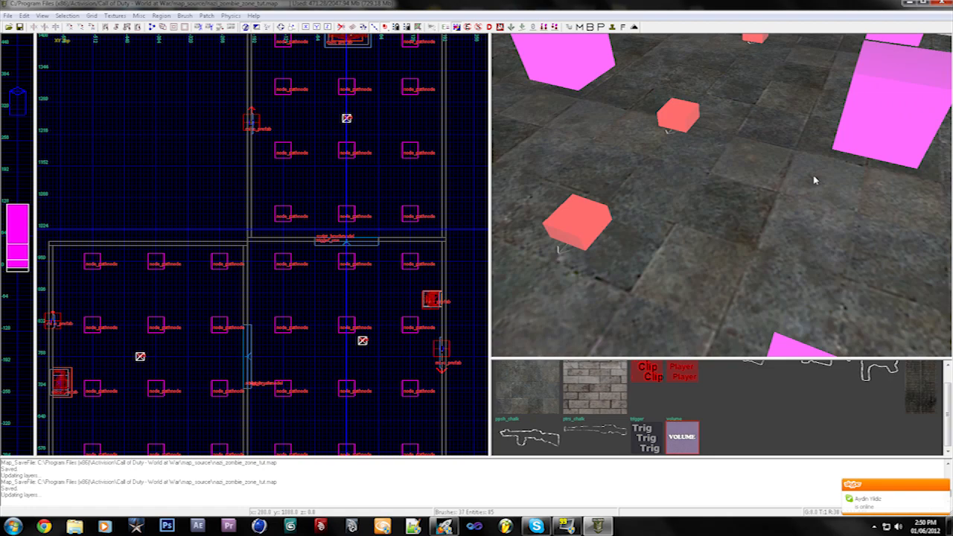
pyautogui.keyDown('shift'); pyautogui.click(577, 222); pyautogui.keyUp('shift')
pyautogui.keyDown('shift'); pyautogui.click(664, 119); pyautogui.keyUp('shift')
pyautogui.moveTo(684, 104); pyautogui.dragTo(683, 103, button='right')
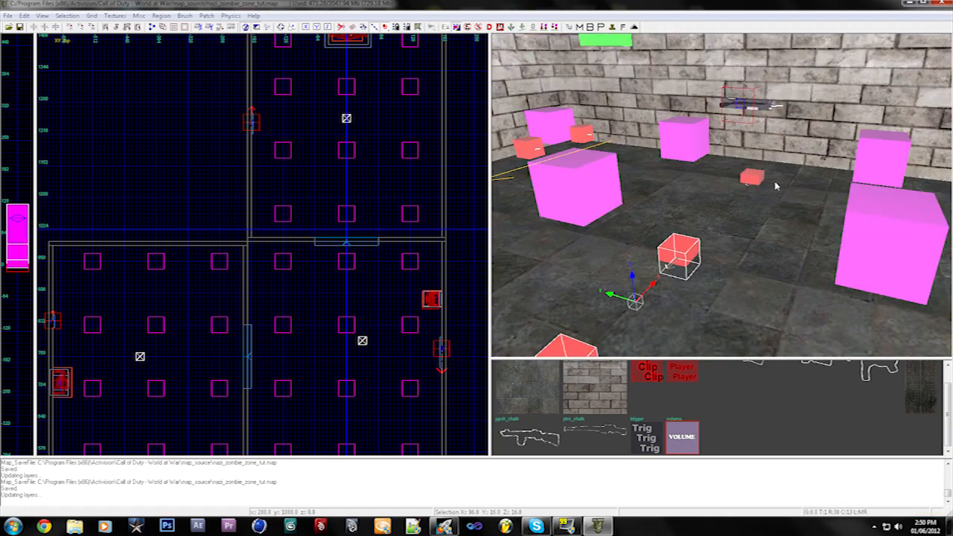
pyautogui.keyDown('shift'); pyautogui.click(758, 181); pyautogui.keyUp('shift')
pyautogui.press('Delete')
# Hide the start room volume to inspect the room inside, then show all hidden objects
pyautogui.moveTo(759, 181); pyautogui.dragTo(759, 183, button='right')
pyautogui.keyDown('shift'); pyautogui.click(755, 238); pyautogui.keyUp('shift')
pyautogui.press('h')
pyautogui.moveTo(754, 238); pyautogui.dragTo(755, 239, button='right')
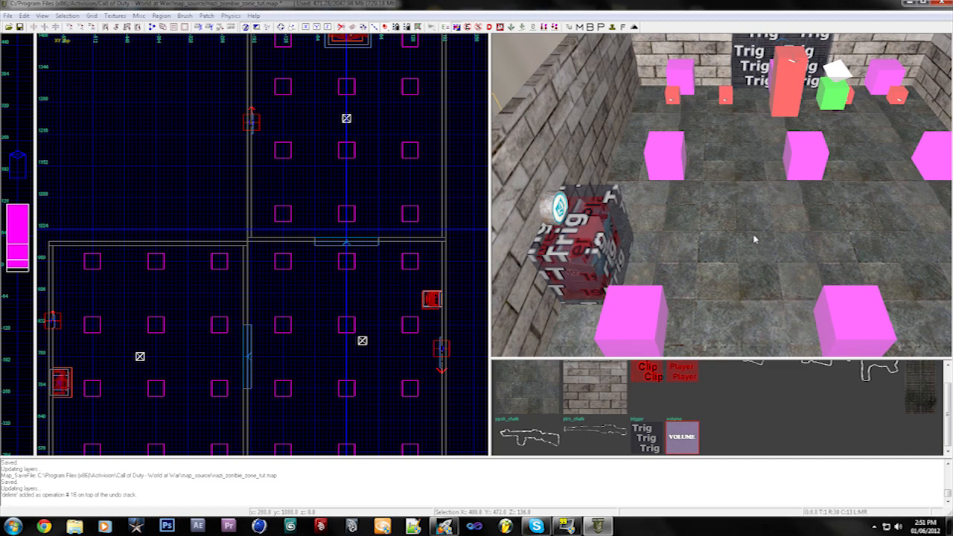
pyautogui.hotkey('shift', 'h')
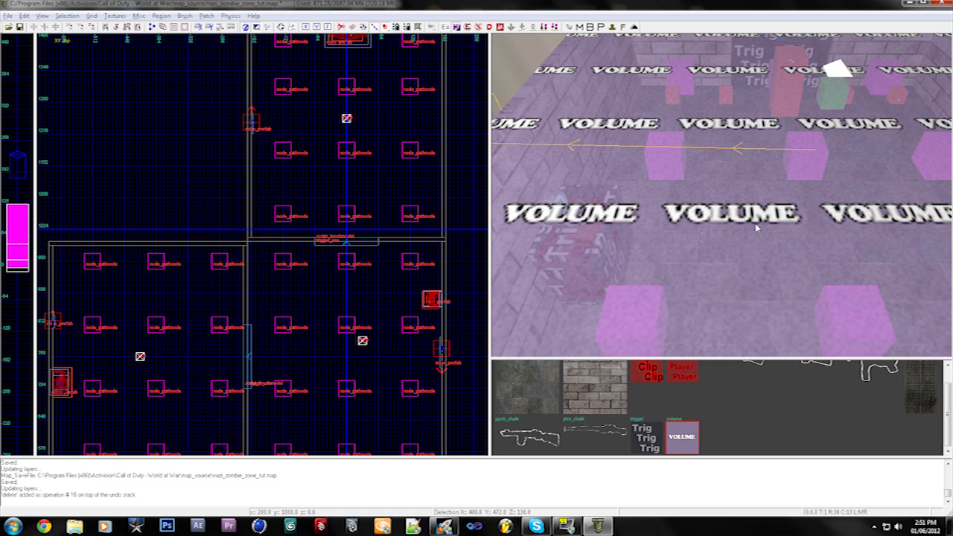
# Select the start room volume and hide it, exposing the room's floor
pyautogui.keyDown('shift'); pyautogui.click(755, 228); pyautogui.keyUp('shift')
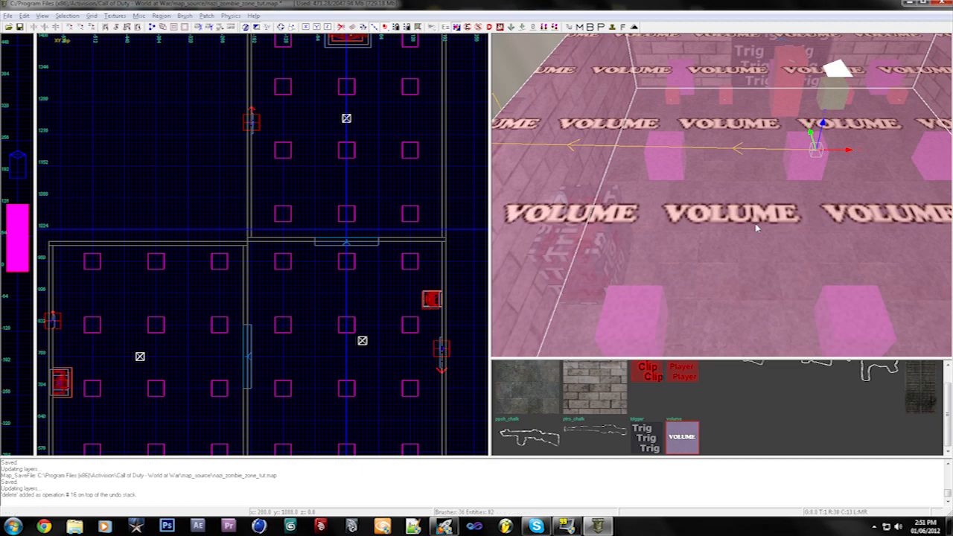
pyautogui.press('Escape')
pyautogui.keyDown('shift'); pyautogui.click(755, 228); pyautogui.keyUp('shift')
pyautogui.press('BackSpace')
pyautogui.moveTo(756, 228); pyautogui.dragTo(755, 228, button='right')
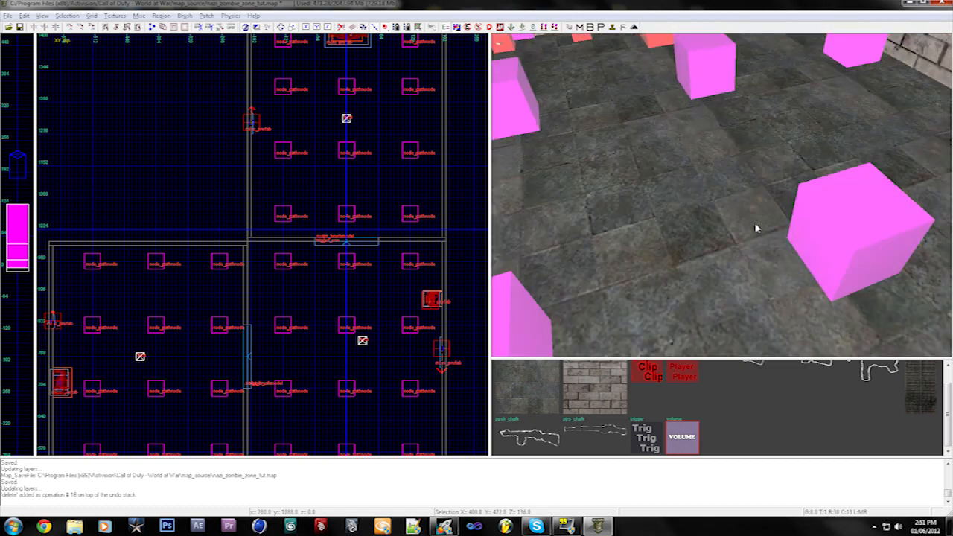
# In the top view, create a script_struct on the start room's open floor between the path nodes, at -64 -208 0
pyautogui.hotkey('ctrl', 'Tab')
pyautogui.hotkey('ctrl', 'Tab')
pyautogui.hotkey('ctrl', 'Tab')
pyautogui.scroll(2, 261, 197)
pyautogui.moveTo(262, 191); pyautogui.dragTo(260, 229, button='right')
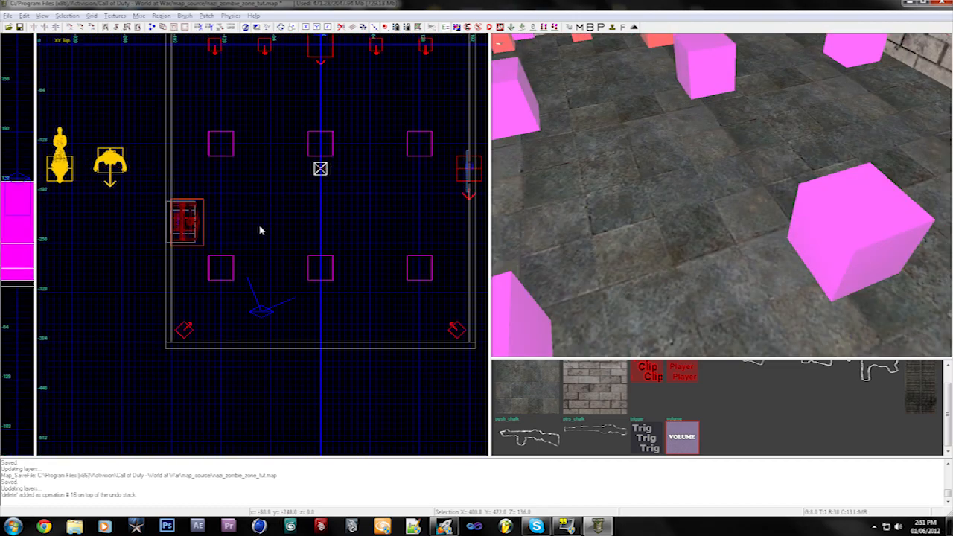
pyautogui.rightClick(264, 214)
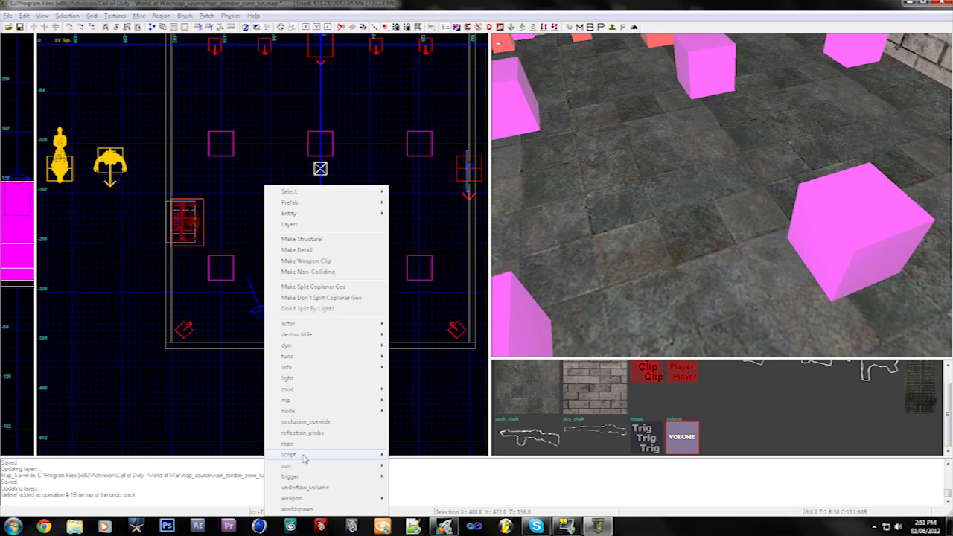
pyautogui.moveTo(362, 457)
pyautogui.click(426, 488)
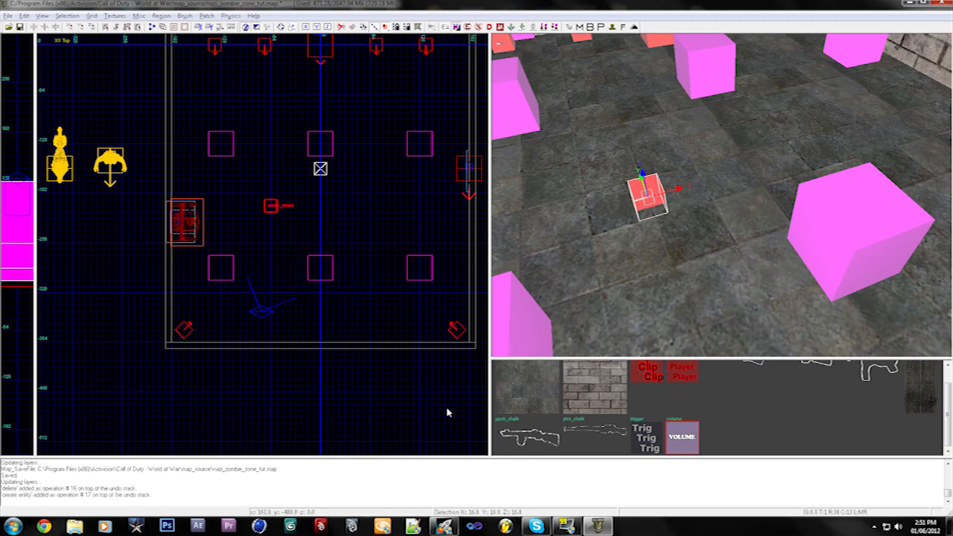
# Set the new script_struct's targetname to start_zone_spawners_rise
pyautogui.moveTo(557, 297); pyautogui.dragTo(595, 309, button='right')
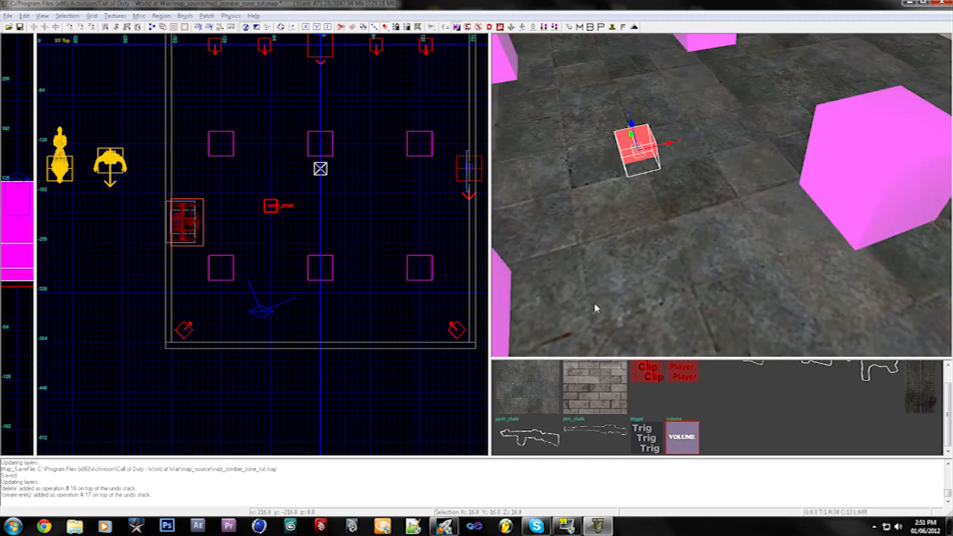
pyautogui.press('n')
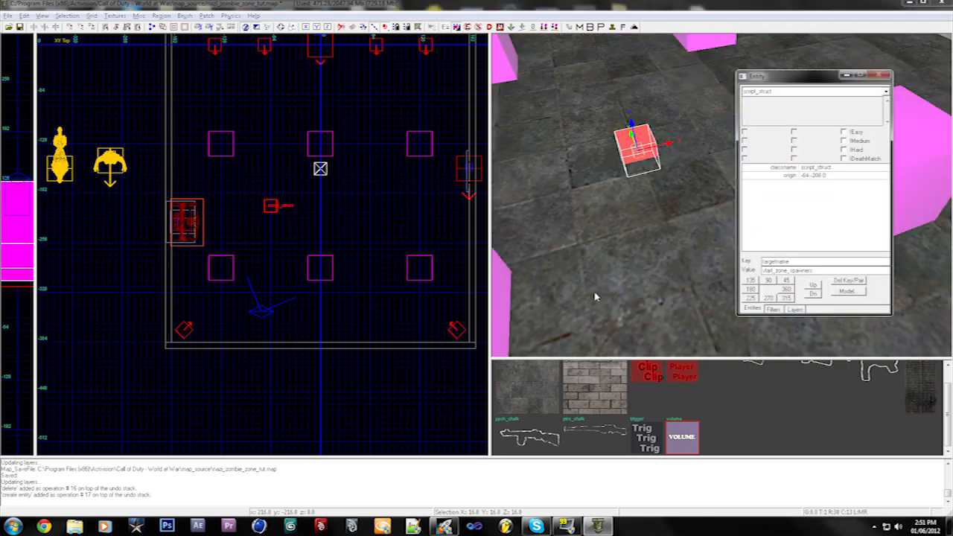
pyautogui.moveTo(831, 262); pyautogui.dragTo(761, 261)
pyautogui.press('BackSpace')
pyautogui.moveTo(819, 270); pyautogui.dragTo(719, 271)
pyautogui.press('BackSpace')
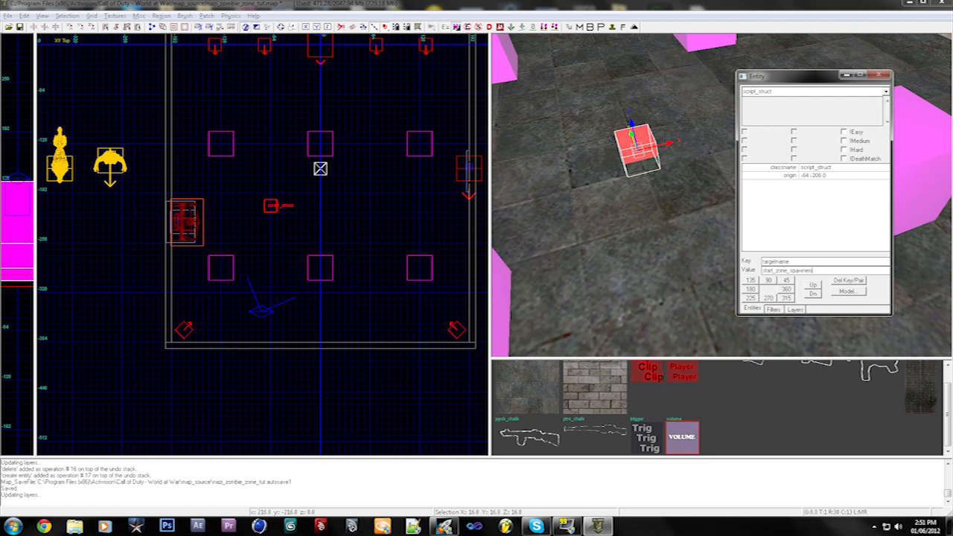
pyautogui.press('Return')
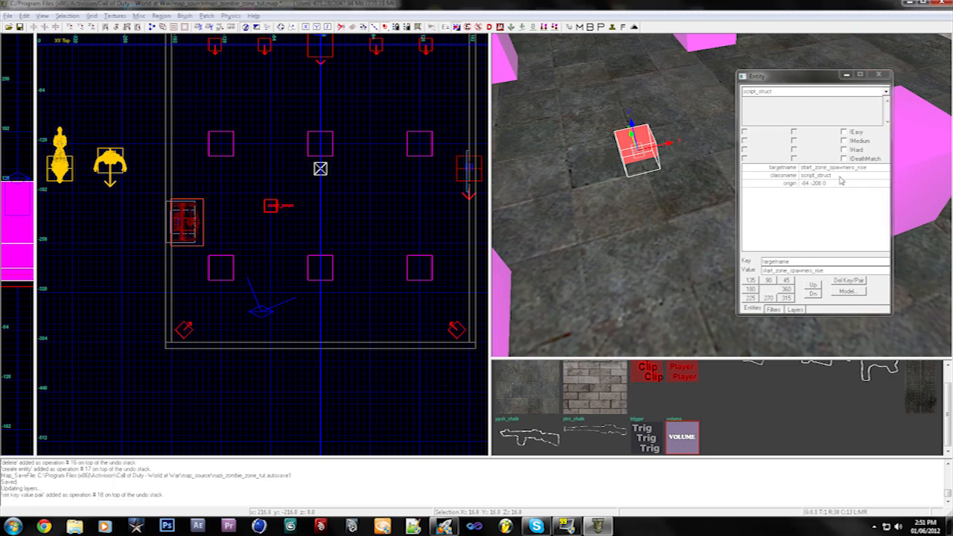
# Inspect the soldier zombie spawner outside the start room wall
pyautogui.press('n')
pyautogui.press('Escape')
pyautogui.moveTo(841, 188); pyautogui.dragTo(841, 187, button='right')
pyautogui.keyDown('shift'); pyautogui.click(787, 130); pyautogui.keyUp('shift')
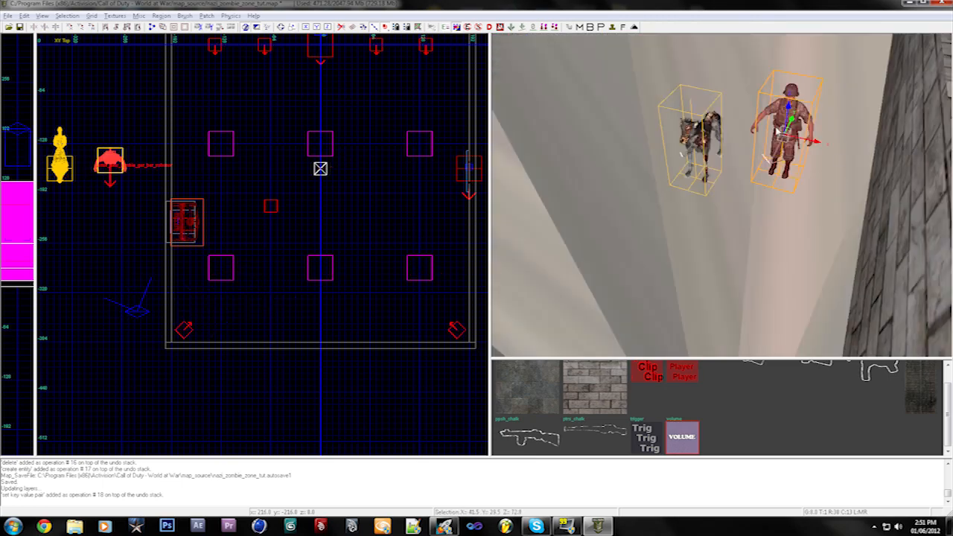
pyautogui.moveTo(776, 131); pyautogui.dragTo(776, 130, button='right')
pyautogui.press('Escape')
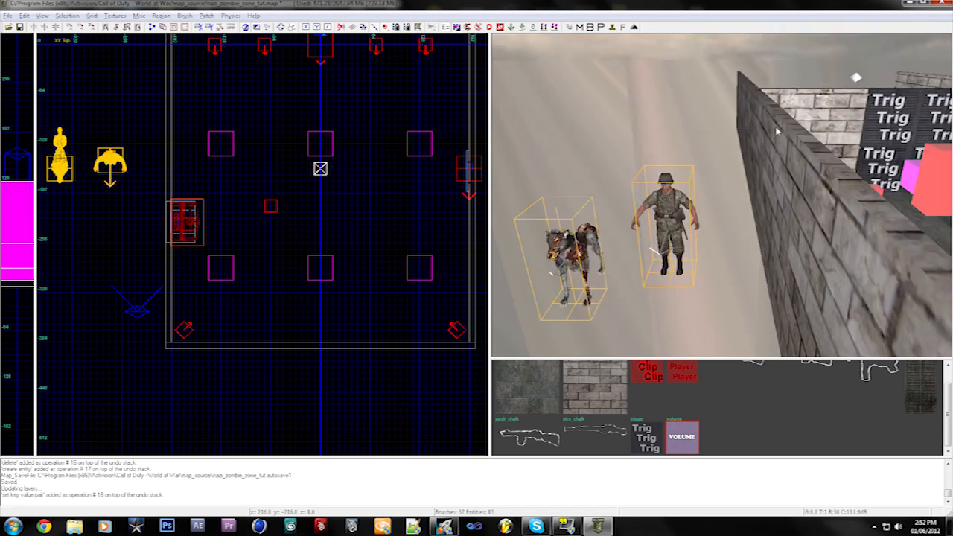
pyautogui.keyDown('shift'); pyautogui.click(677, 213); pyautogui.keyUp('shift')
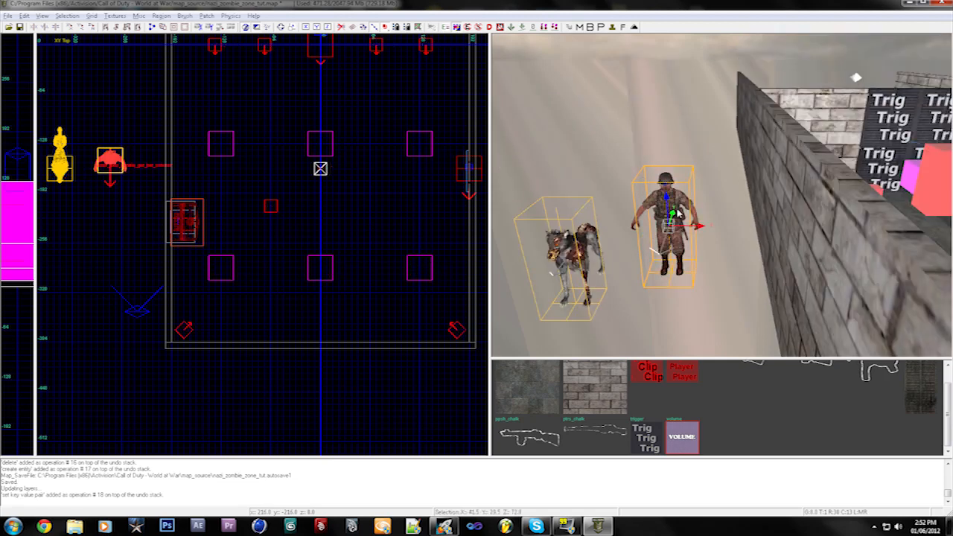
pyautogui.press('Escape')
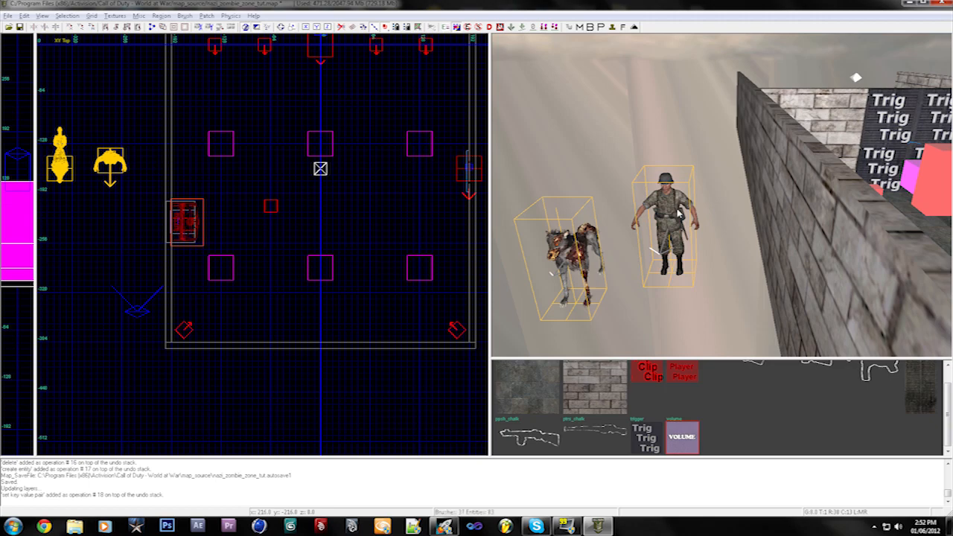
pyautogui.keyDown('shift'); pyautogui.click(677, 214); pyautogui.keyUp('shift')
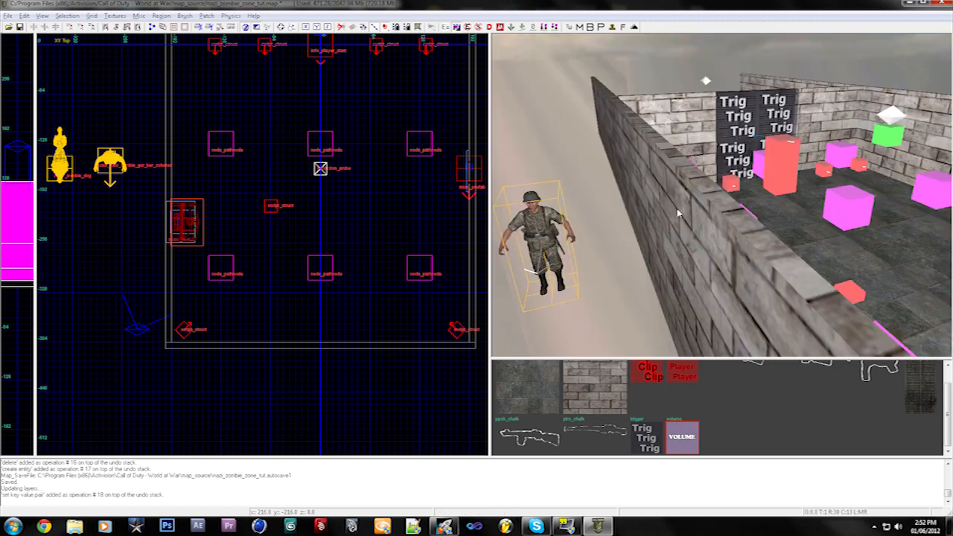
pyautogui.moveTo(677, 214); pyautogui.dragTo(677, 214, button='right')
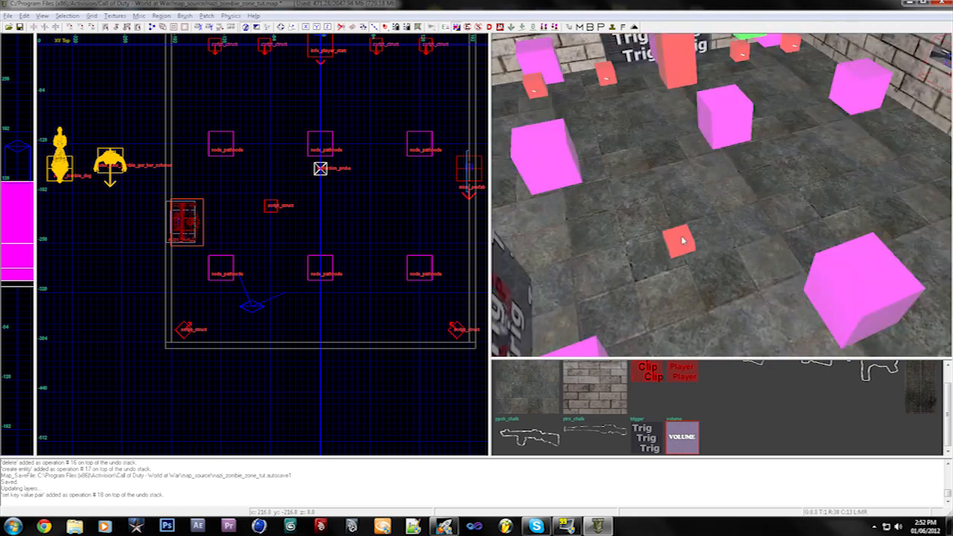
# Paste two copies of the start_zone_spawners_rise script_struct onto open floor spots in the start room and save the map
pyautogui.keyDown('shift'); pyautogui.click(680, 240); pyautogui.keyUp('shift')
pyautogui.press('n')
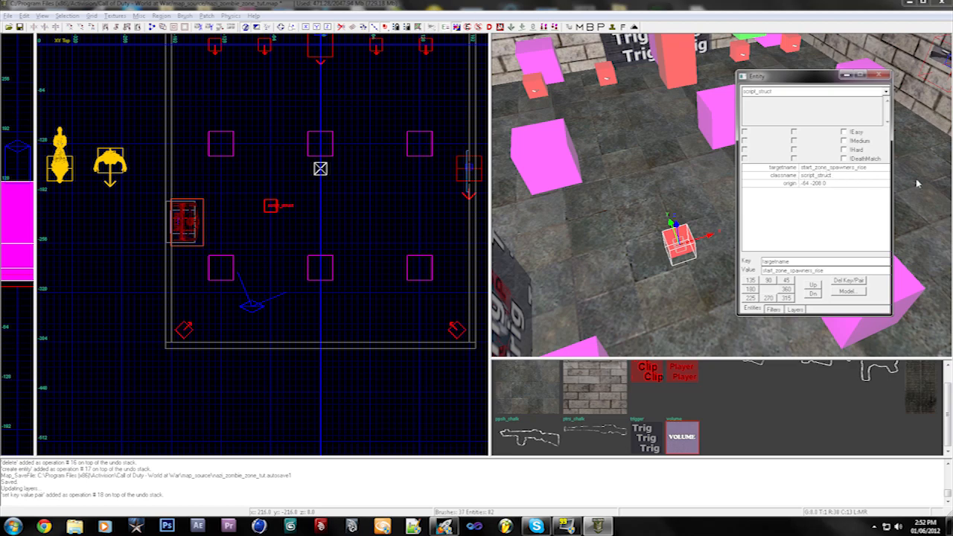
pyautogui.press('n')
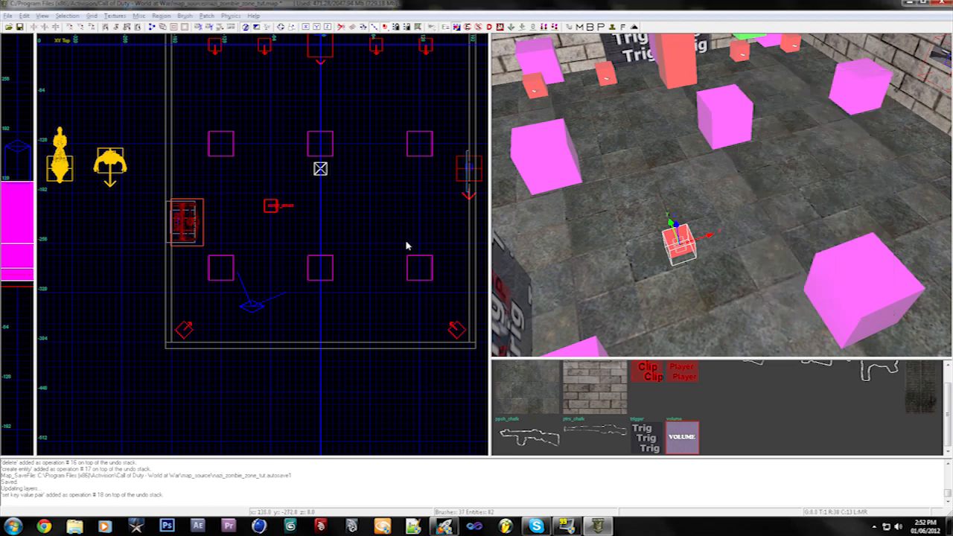
pyautogui.moveTo(406, 246); pyautogui.dragTo(311, 259, button='right')
pyautogui.hotkey('ctrl', 'v')
pyautogui.moveTo(265, 276); pyautogui.dragTo(265, 175)
pyautogui.hotkey('ctrl', 'v')
pyautogui.press('Escape')
pyautogui.hotkey('ctrl', 's')
pyautogui.hotkey('ctrl', 's')
# Show all hidden objects to bring back the start room volume
pyautogui.press('End')
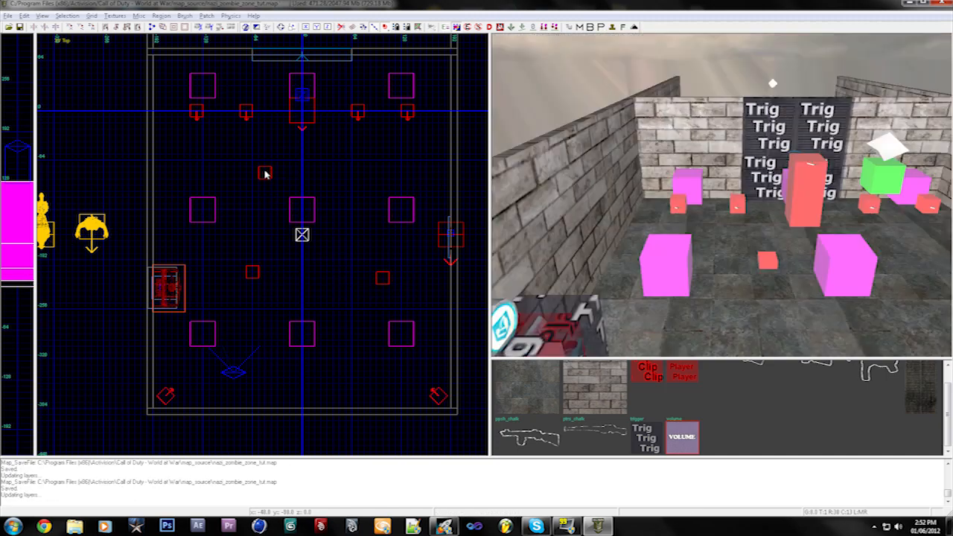
pyautogui.press('Up')
pyautogui.press('Up')
pyautogui.press('Down')
pyautogui.press('Down')
pyautogui.press('Down')
pyautogui.press('Down')
pyautogui.press('Down')
pyautogui.press('Left')
pyautogui.press('Left')
pyautogui.press('d')
pyautogui.press('d')
pyautogui.press('d')
pyautogui.press('Up')
pyautogui.press('Up')
pyautogui.press('Up')
pyautogui.press('Up')
pyautogui.press('Right')
pyautogui.press('Right')
pyautogui.press('Right')
pyautogui.hotkey('shift', 'h')
pyautogui.press('Right')
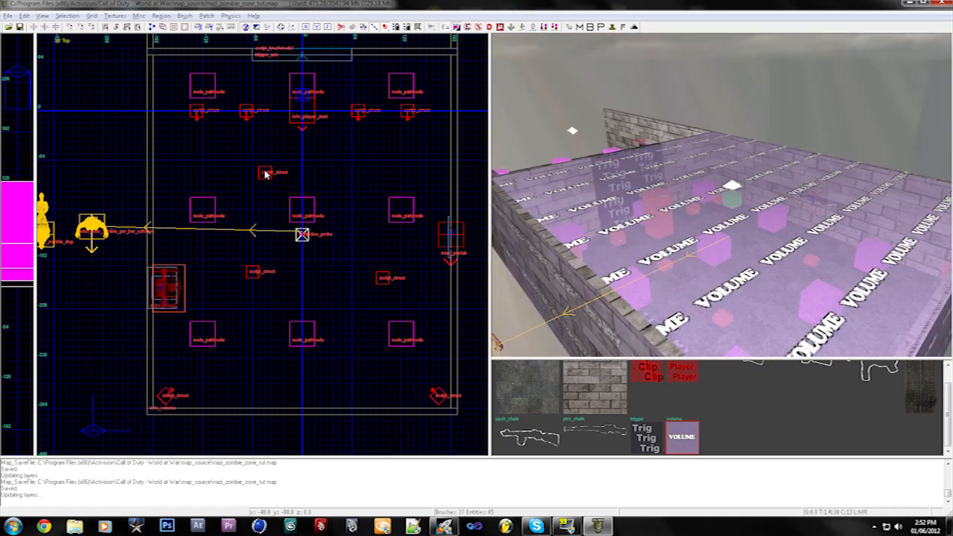
# Examine the start room volume and the adjoining second room with its path nodes, doors and walls
pyautogui.press('Right')
pyautogui.press('Up')
pyautogui.press('Up')
pyautogui.press('Up')
pyautogui.press('Up')
pyautogui.press('Left')
pyautogui.press('Left')
pyautogui.press('z')
pyautogui.press('Up')
pyautogui.press('Up')
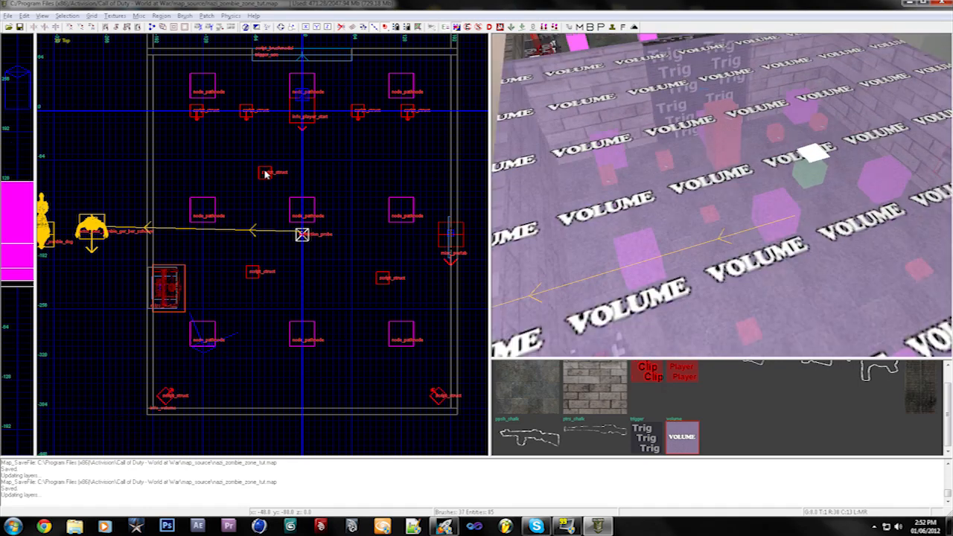
pyautogui.press('Up')
pyautogui.press('Up')
pyautogui.press('Up')
pyautogui.press('Up')
pyautogui.press('Up')
pyautogui.press('Left')
pyautogui.press('Up')
pyautogui.press('Up')
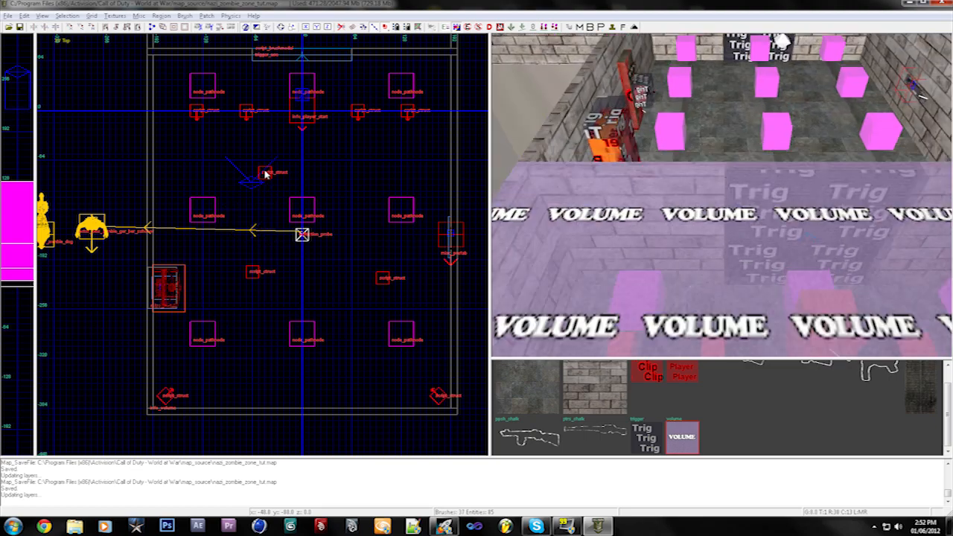
pyautogui.press('Right')
pyautogui.press('Down')
pyautogui.press('Down')
pyautogui.press('Down')
pyautogui.press('Down')
pyautogui.press('Down')
pyautogui.press('Down')
pyautogui.press('Left')
pyautogui.press('Up')
pyautogui.press('Up')
pyautogui.press('Up')
pyautogui.press('Up')
pyautogui.press('Up')
pyautogui.press('Up')
pyautogui.press('Right')
pyautogui.press('Right')
pyautogui.press('Right')
pyautogui.press('Down')
pyautogui.press('Down')
pyautogui.press('Down')
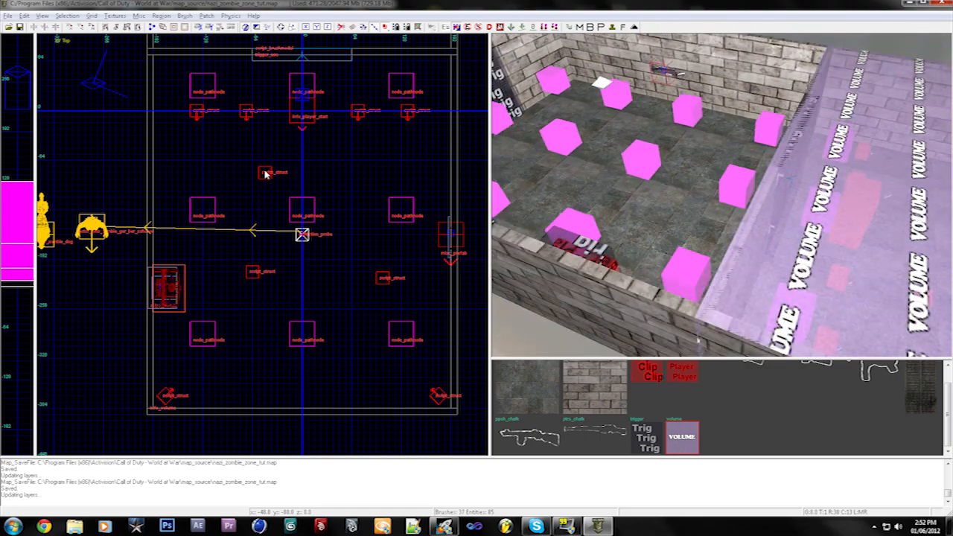
pyautogui.press('Down')
pyautogui.press('Down')
pyautogui.press('Left')
pyautogui.press('Up')
pyautogui.press('Right')
pyautogui.press('Up')
pyautogui.press('Left')
pyautogui.press('Up')
pyautogui.press('Up')
pyautogui.press('Up')
pyautogui.press('Left')
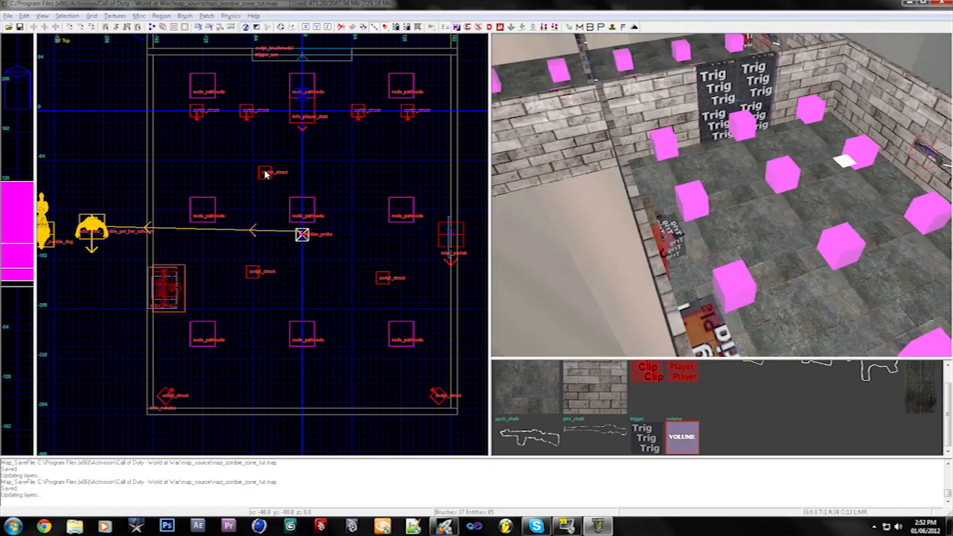
pyautogui.press('Up')
pyautogui.press('Up')
pyautogui.press('Up')
pyautogui.press('Right')
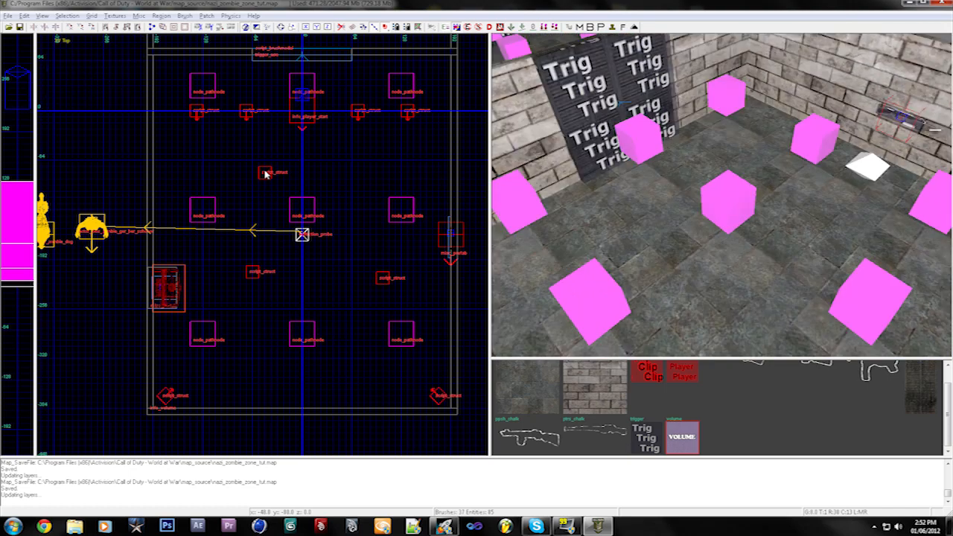
pyautogui.press('Down')
pyautogui.press('Down')
pyautogui.press('Down')
pyautogui.press('Right')
pyautogui.press('Left')
pyautogui.press('Left')
pyautogui.press('Down')
pyautogui.press('Down')
pyautogui.press('Down')
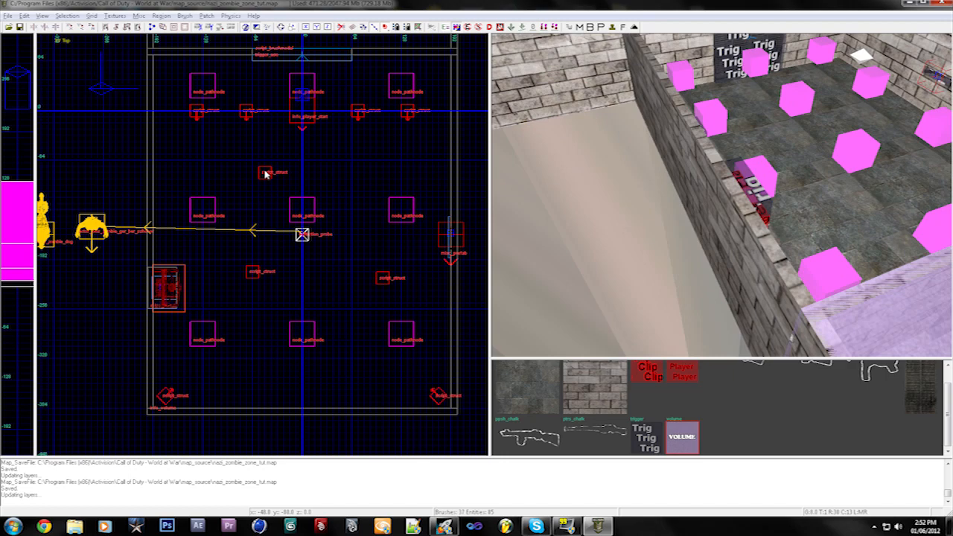
pyautogui.press('Right')
pyautogui.press('Down')
pyautogui.press('Left')
pyautogui.press('Up')
pyautogui.press('Right')
pyautogui.press('Up')
pyautogui.press('Left')
pyautogui.press('Down')
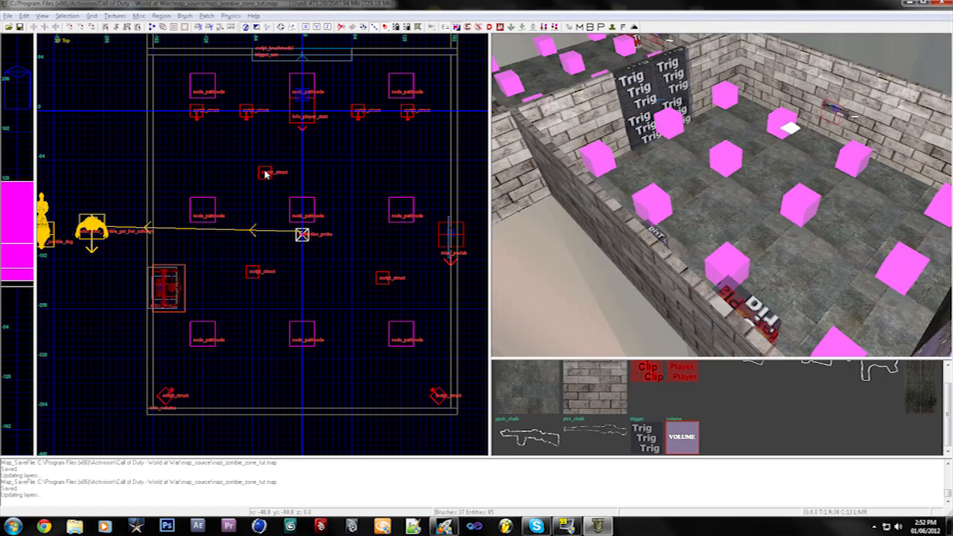
pyautogui.press('Down')
pyautogui.press('Right')
pyautogui.press('Left')
pyautogui.press('Up')
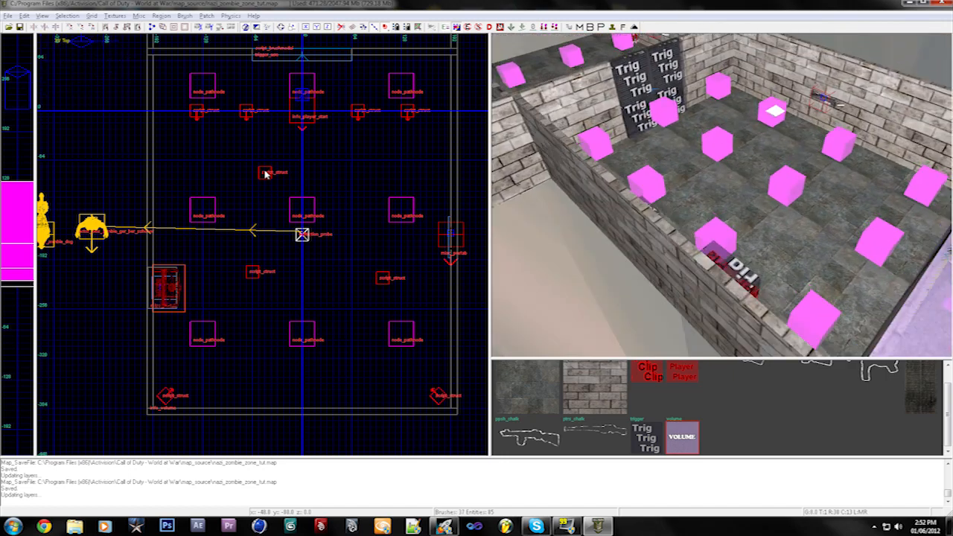
# In the top view, create an info_volume on the open floor of the second room beyond the start room's door
pyautogui.hotkey('ctrl', 'Tab')
pyautogui.hotkey('ctrl', 'Tab')
pyautogui.hotkey('ctrl', 'Tab')
pyautogui.scroll(6, 272, 231)
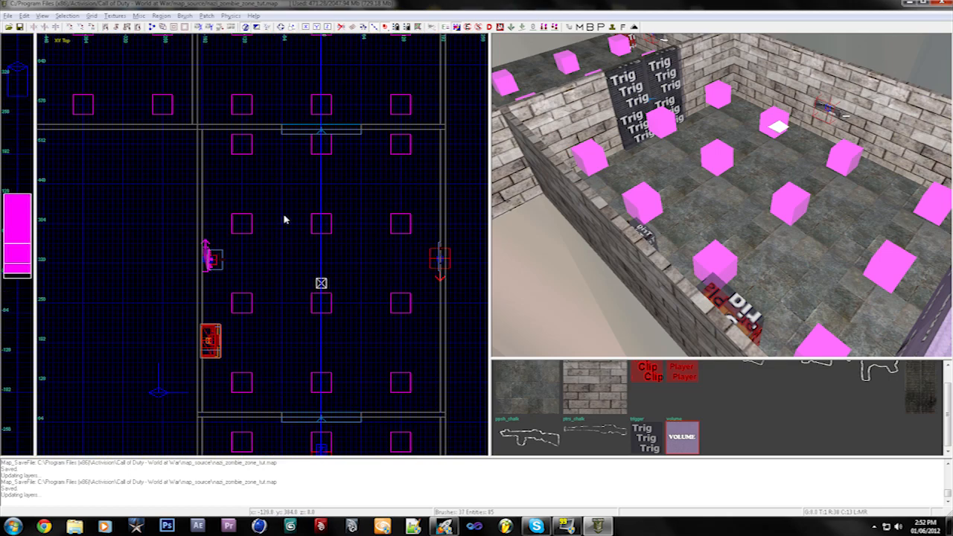
pyautogui.scroll(-1, 283, 219)
pyautogui.rightClick(282, 241)
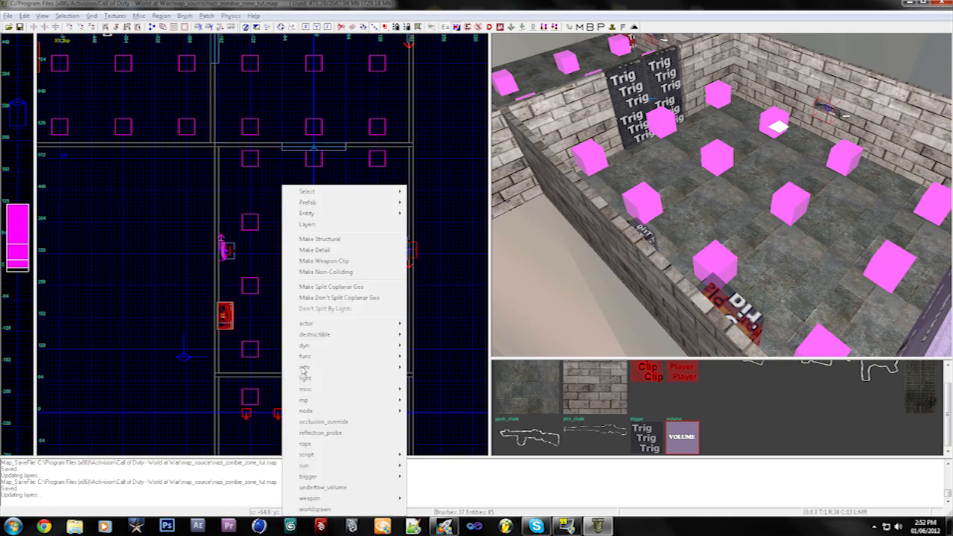
pyautogui.moveTo(313, 369)
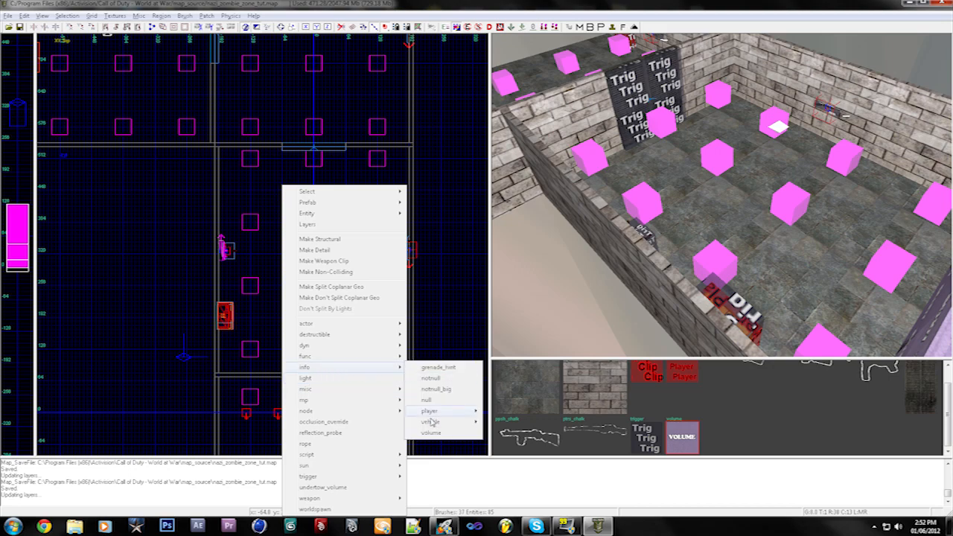
pyautogui.click(432, 433)
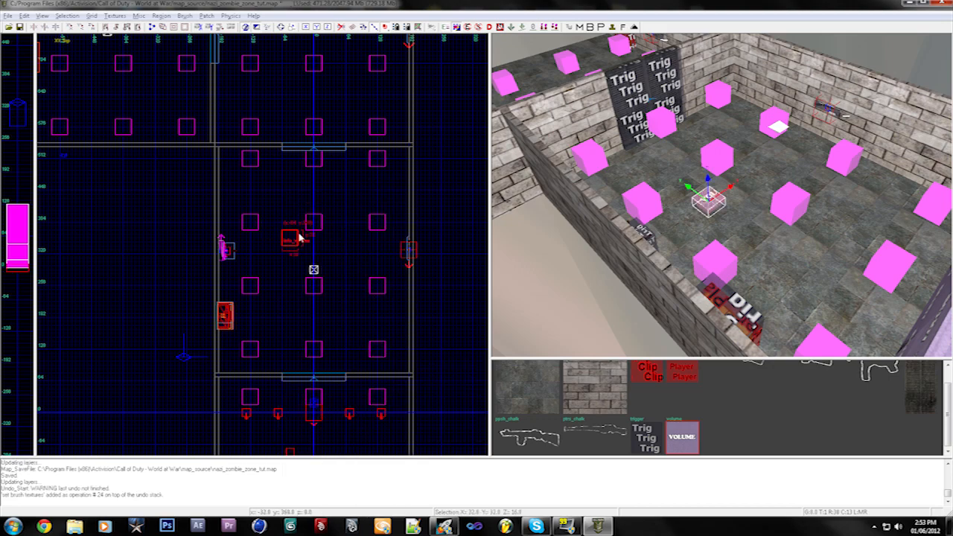
# Move and stretch the new info_volume to cover the second room's whole floor area out to its walls
pyautogui.moveTo(291, 240); pyautogui.dragTo(225, 160)
pyautogui.moveTo(224, 154); pyautogui.dragTo(417, 155)
pyautogui.moveTo(336, 242)
pyautogui.mouseDown()
pyautogui.moveTo(334, 447)
pyautogui.moveTo(260, 375)
pyautogui.mouseUp()
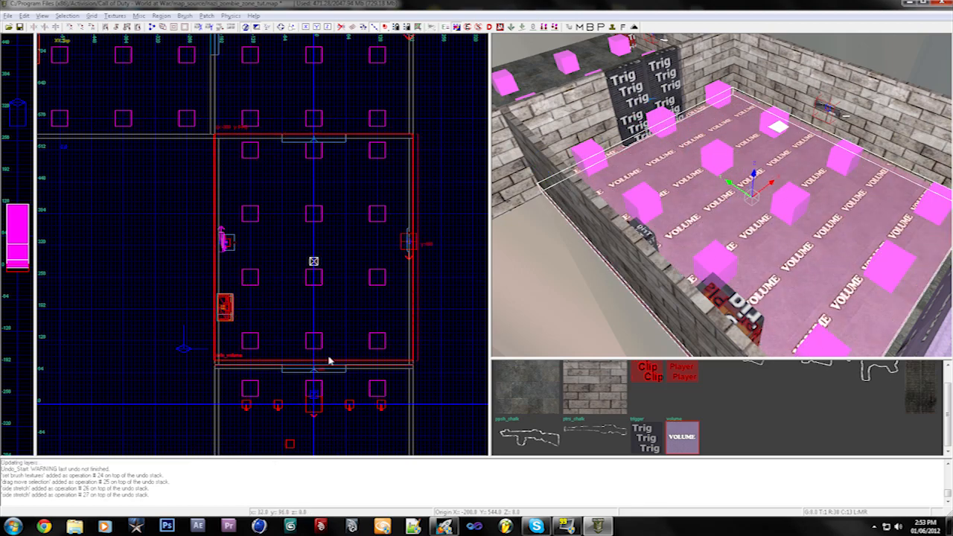
pyautogui.press('Right')
pyautogui.press('Right')
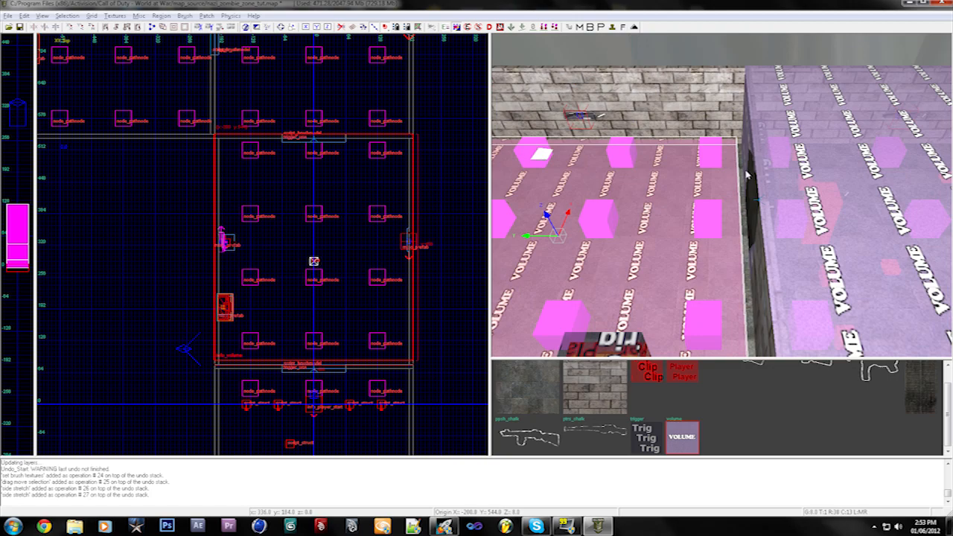
pyautogui.moveTo(746, 172); pyautogui.dragTo(751, 160, button='right')
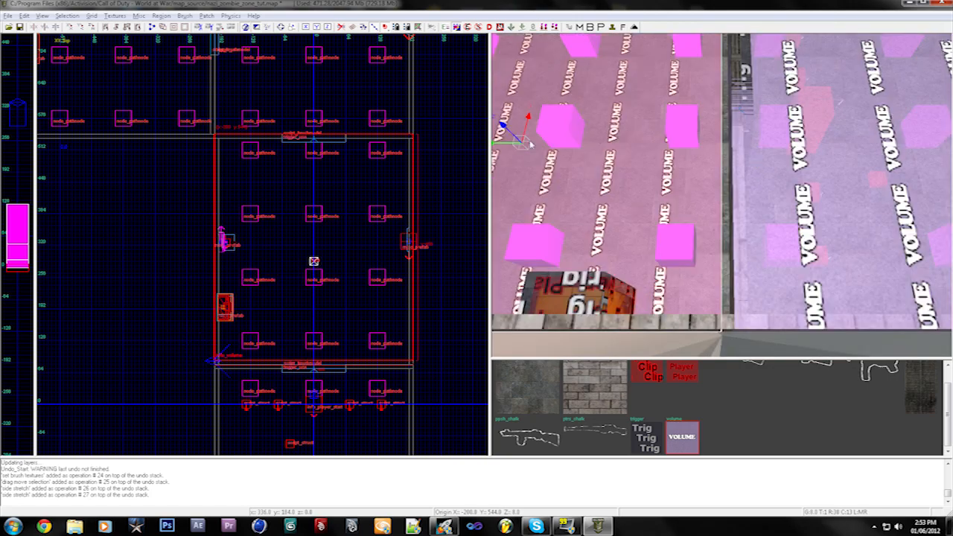
pyautogui.scroll(1, 313, 337)
pyautogui.scroll(6, 227, 357)
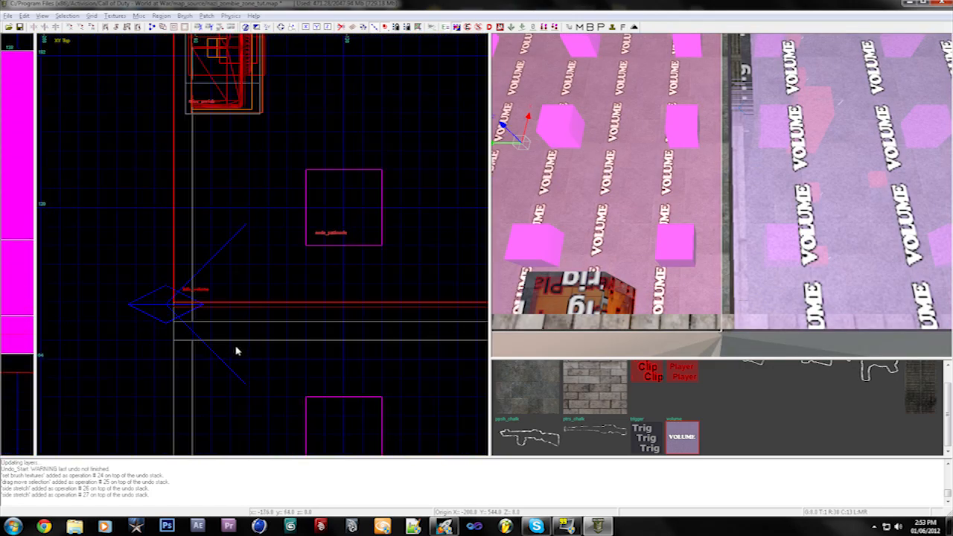
pyautogui.moveTo(634, 196); pyautogui.dragTo(640, 180, button='right')
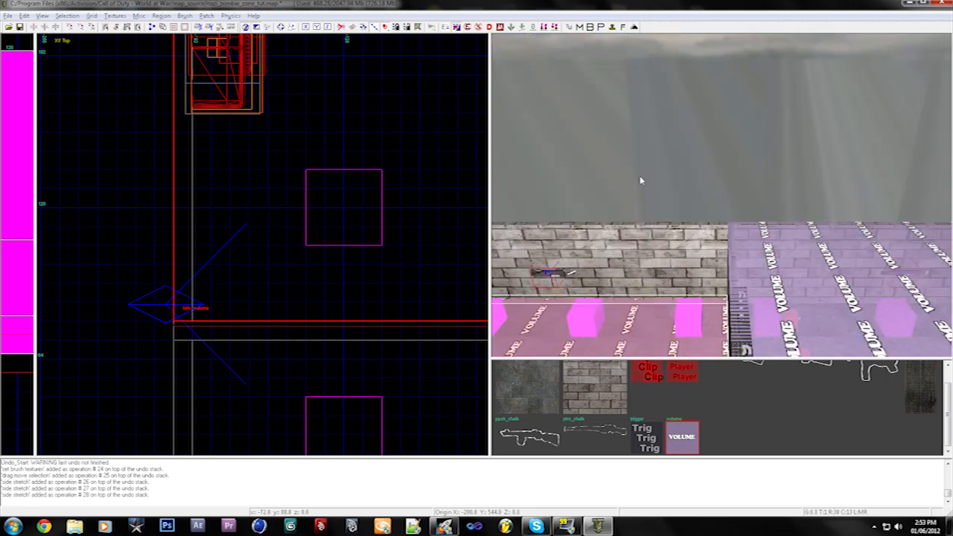
# In the front view, raise the top of the second room's volume to the height of the walls
pyautogui.hotkey('ctrl', 'Tab')
pyautogui.scroll(-4, 433, 189)
pyautogui.hotkey('ctrl', 'Tab')
pyautogui.hotkey('ctrl', 'Tab')
pyautogui.moveTo(238, 336); pyautogui.dragTo(232, 218)
pyautogui.press('c')
pyautogui.press('c')
pyautogui.press('c')
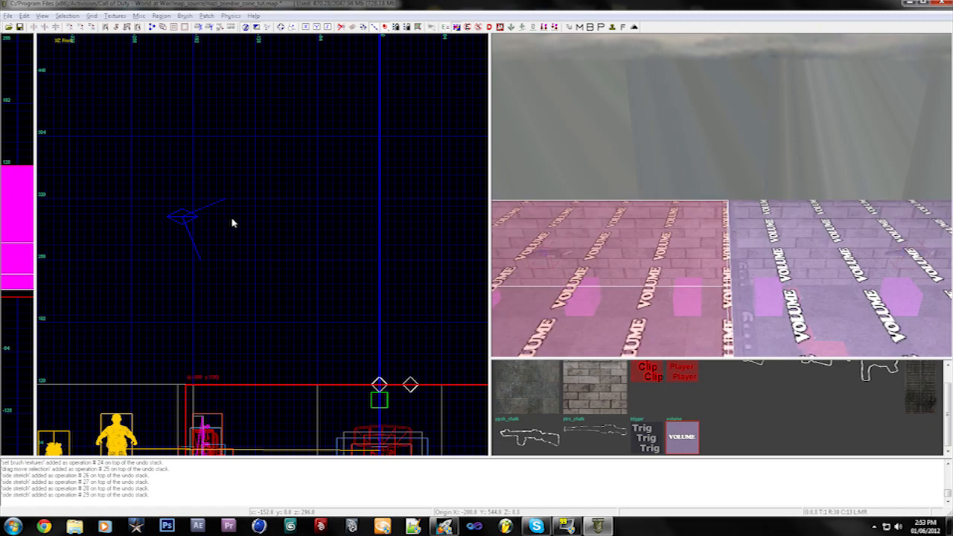
pyautogui.press('c')
pyautogui.press('c')
pyautogui.press('c')
pyautogui.press('Escape')
# Examine from outside how the new volume fills the second room and meets the start room volume
pyautogui.press('Down')
pyautogui.press('Down')
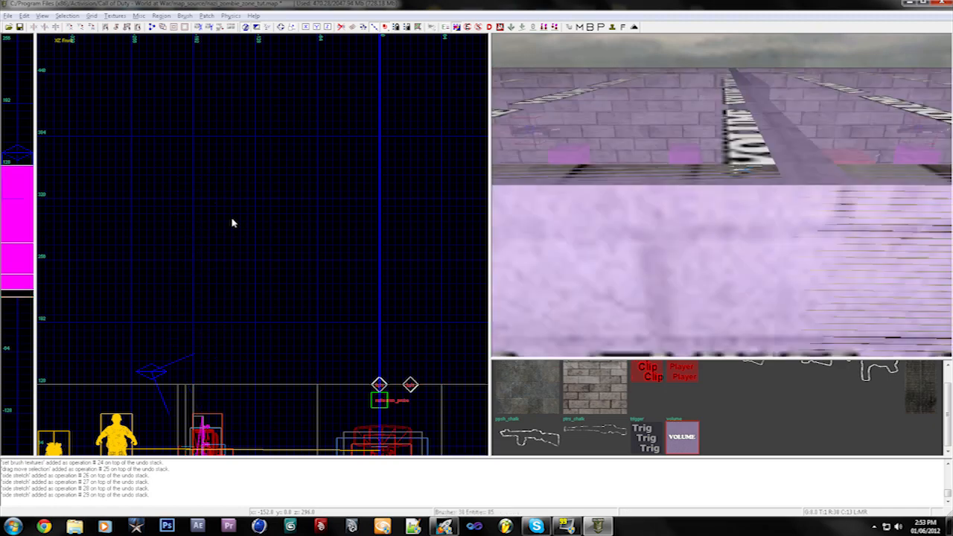
pyautogui.press('d')
pyautogui.press('d')
pyautogui.press('d')
pyautogui.press('d')
pyautogui.press('Left')
pyautogui.press('Left')
pyautogui.press('z')
pyautogui.press('d')
pyautogui.press('d')
pyautogui.press('d')
pyautogui.press('Down')
pyautogui.press('Down')
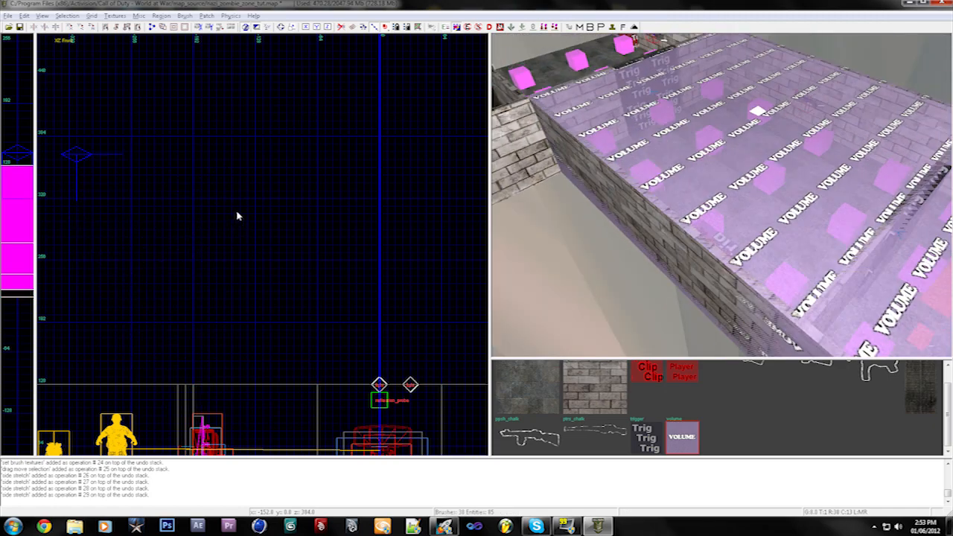
# Give the second room's info_volume the targetname zone2
pyautogui.press('Up')
pyautogui.press('Up')
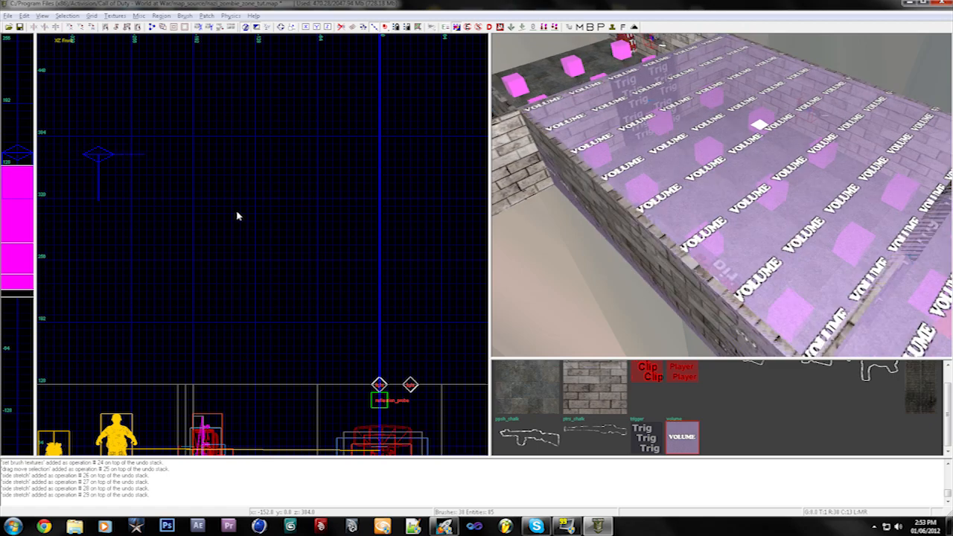
pyautogui.keyDown('shift'); pyautogui.click(735, 158); pyautogui.keyUp('shift')
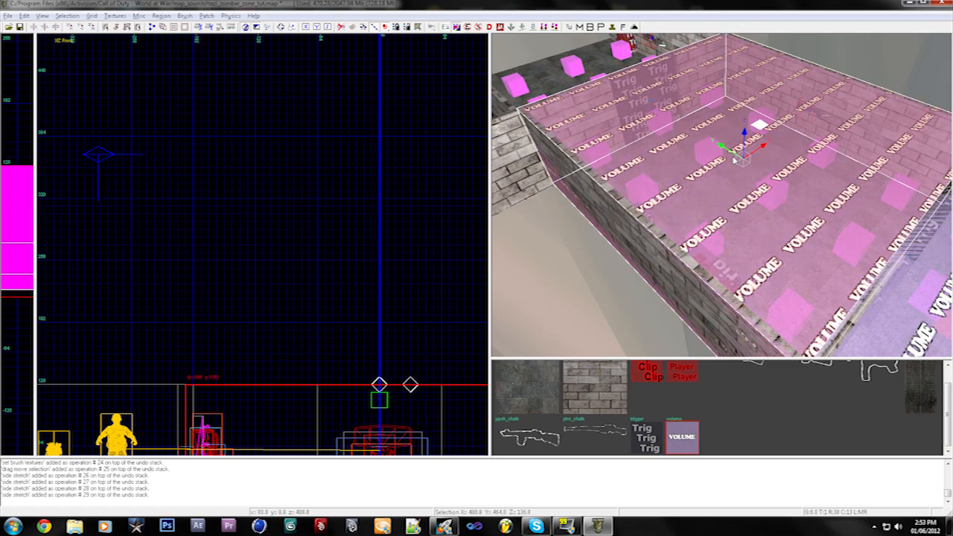
pyautogui.press('n')
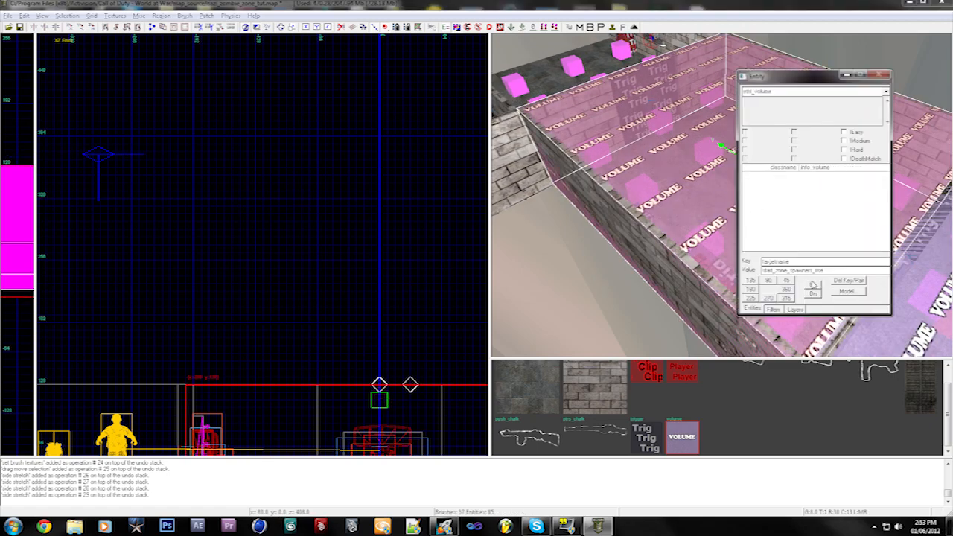
pyautogui.moveTo(792, 261); pyautogui.dragTo(707, 271)
pyautogui.press('BackSpace')
pyautogui.moveTo(827, 270); pyautogui.dragTo(756, 281)
pyautogui.press('BackSpace')
pyautogui.press('Return')
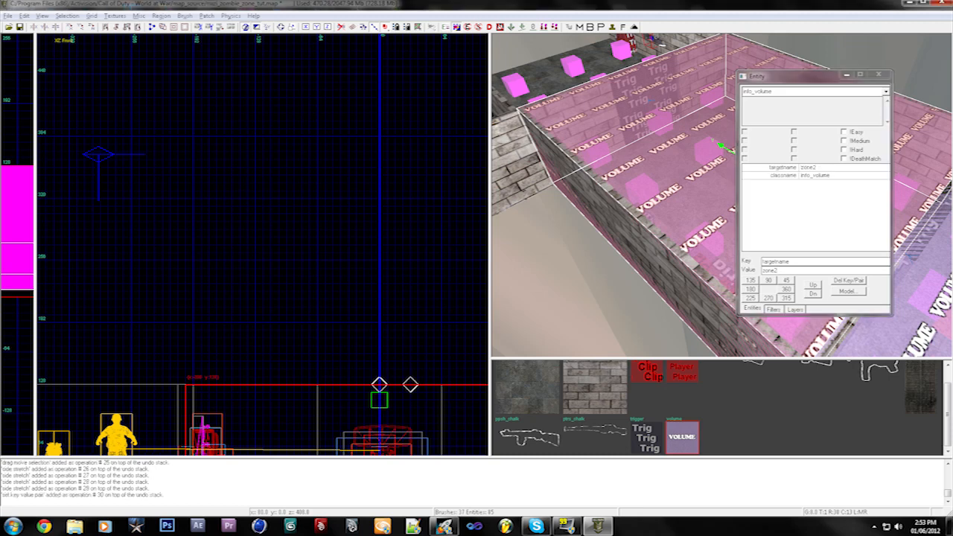
# Add a target key with the value zone2_spawners to the second room's info_volume and close its entity properties
pyautogui.doubleClick(775, 261)
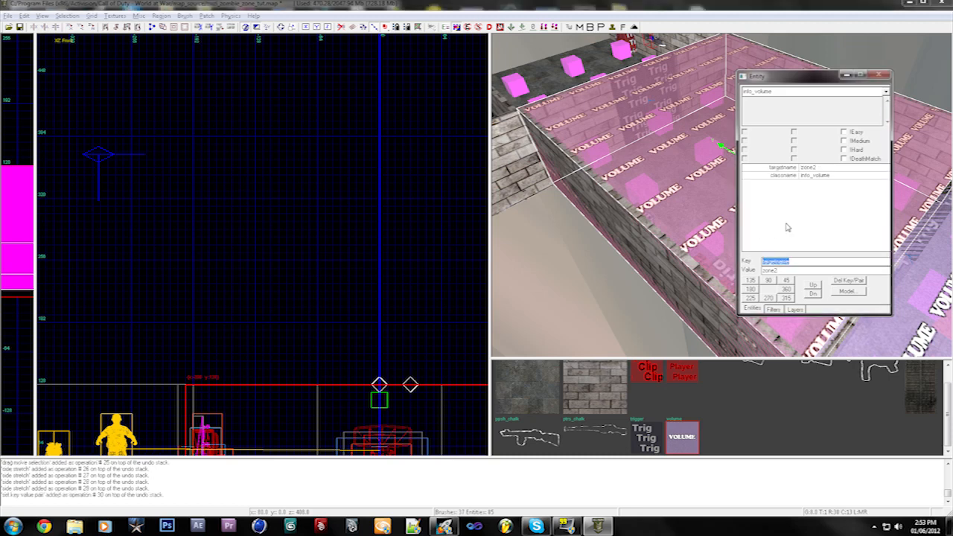
pyautogui.write('target')
pyautogui.press('Return')
pyautogui.press('Escape')
pyautogui.press('Escape')
pyautogui.moveTo(785, 226); pyautogui.dragTo(786, 227, button='right')
# Copy the start room's zombie spawner and place the copy outside the second room's side wall in the top view
pyautogui.keyDown('shift'); pyautogui.click(794, 189); pyautogui.keyUp('shift')
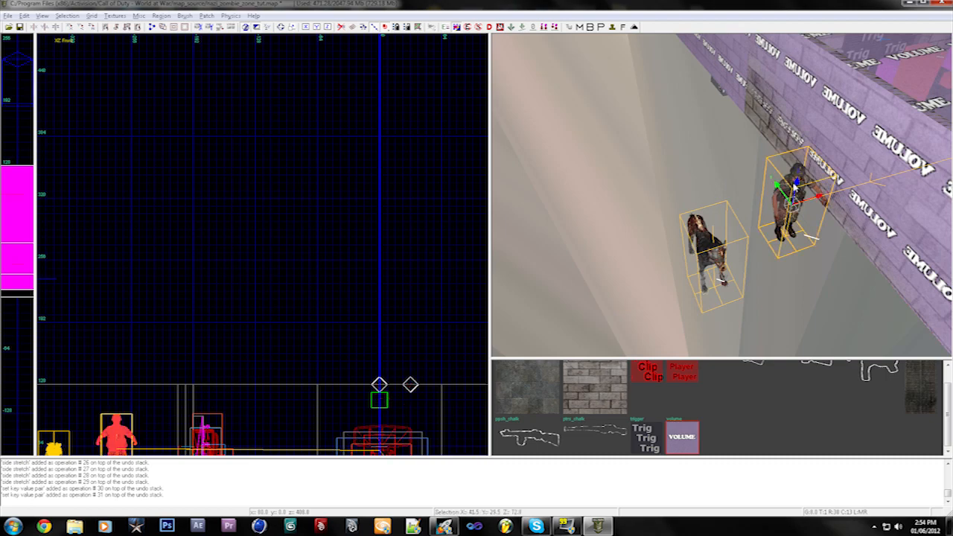
pyautogui.hotkey('ctrl', 'Tab')
pyautogui.scroll(-5, 326, 296)
pyautogui.scroll(3, 287, 276)
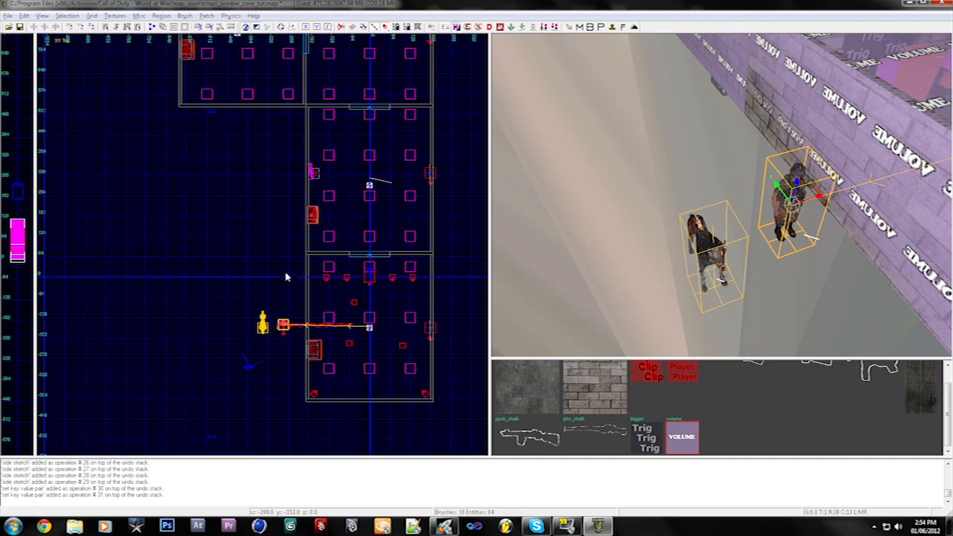
pyautogui.hotkey('ctrl', 'v')
pyautogui.moveTo(290, 363); pyautogui.dragTo(272, 137)
pyautogui.scroll(-2, 285, 135)
pyautogui.moveTo(285, 135); pyautogui.dragTo(223, 162, button='right')
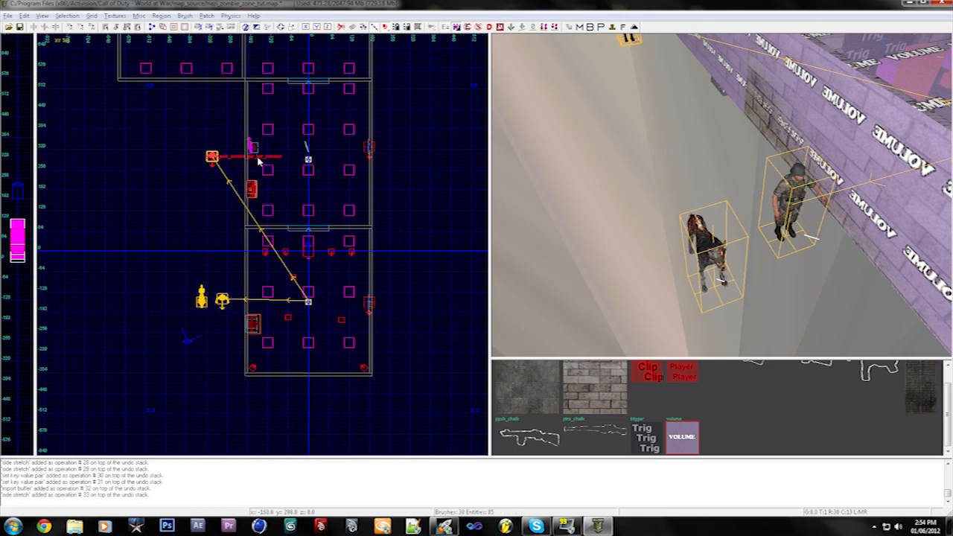
# Examine the copied zombie spawner's placement outside the second room in the 3D view
pyautogui.press('a')
pyautogui.press('Right')
pyautogui.press('Up')
pyautogui.press('Left')
pyautogui.press('Right')
pyautogui.press('Right')
pyautogui.press('Left')
pyautogui.press('Right')
pyautogui.press('Up')
pyautogui.press('Left')
pyautogui.press('Left')
pyautogui.press('Left')
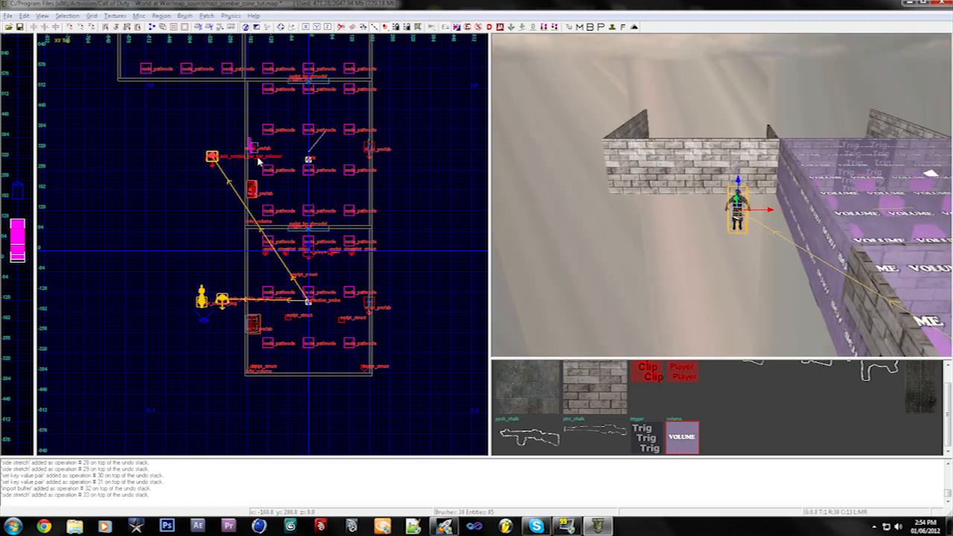
pyautogui.press('Up')
pyautogui.press('Right')
pyautogui.press('Right')
pyautogui.press('Up')
pyautogui.press('Down')
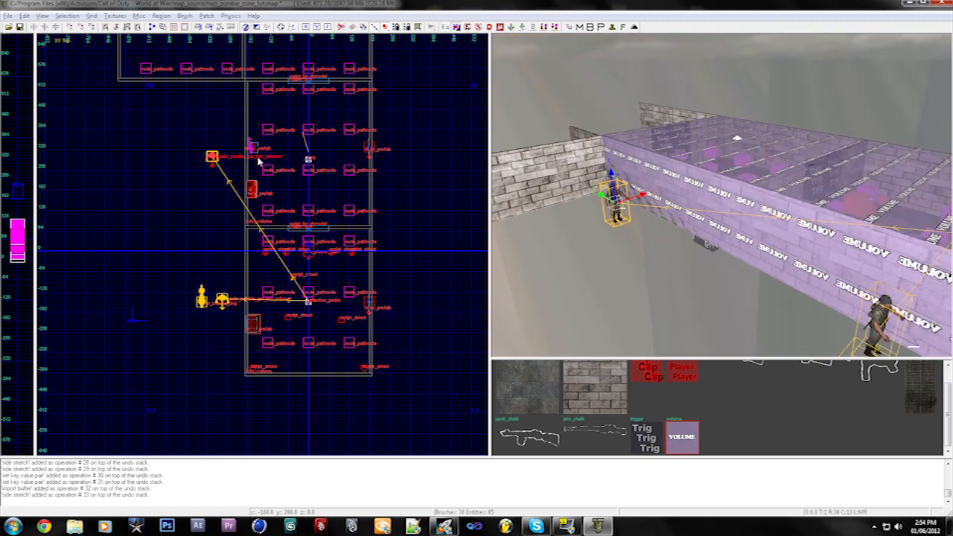
pyautogui.press('Left')
pyautogui.press('Up')
pyautogui.press('Up')
pyautogui.press('Up')
pyautogui.press('Up')
pyautogui.press('Up')
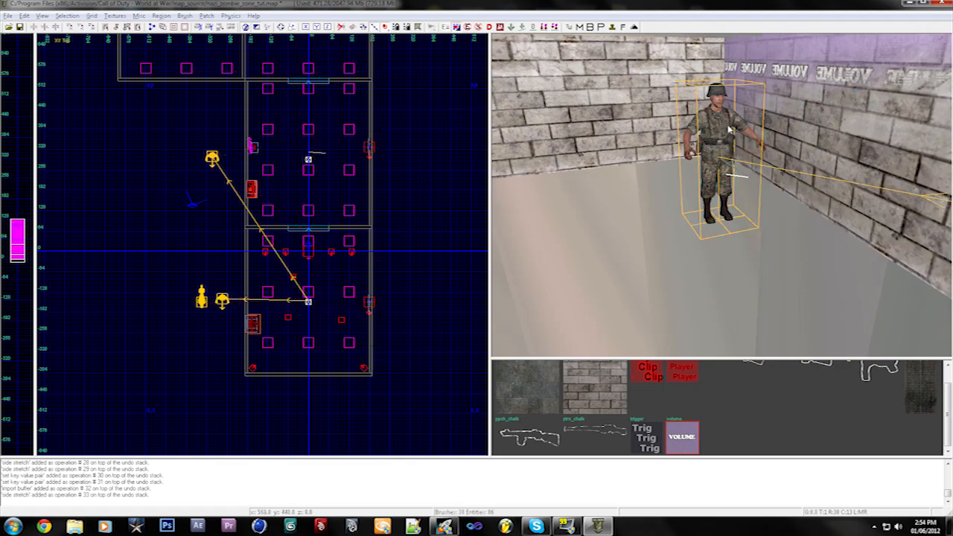
# Change the copied zombie spawner's targetname to zone2_spawners
pyautogui.press('n')
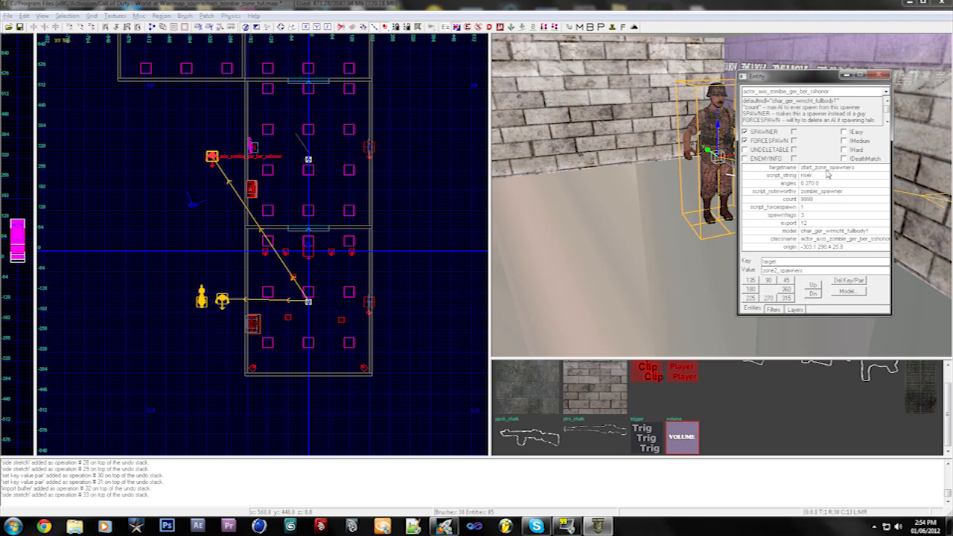
pyautogui.click(826, 168)
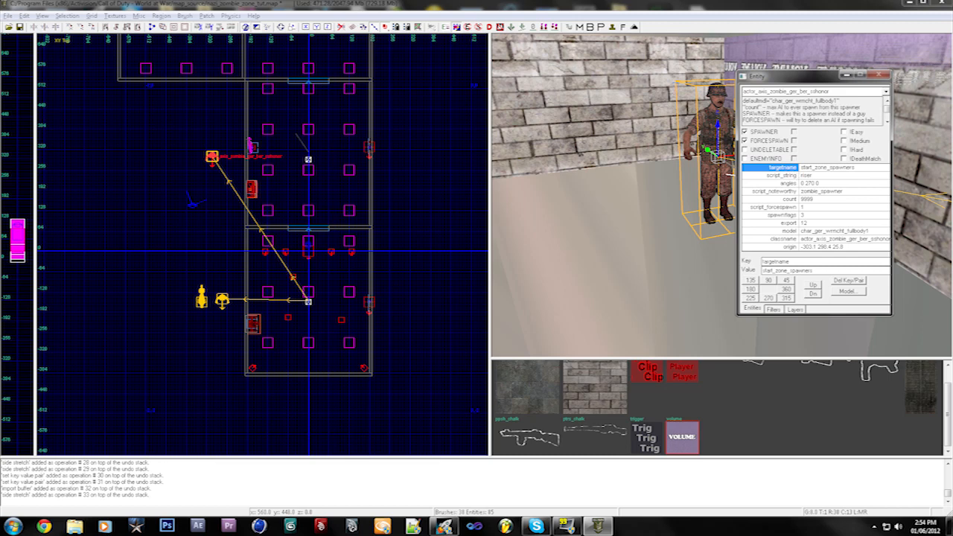
pyautogui.press('Return')
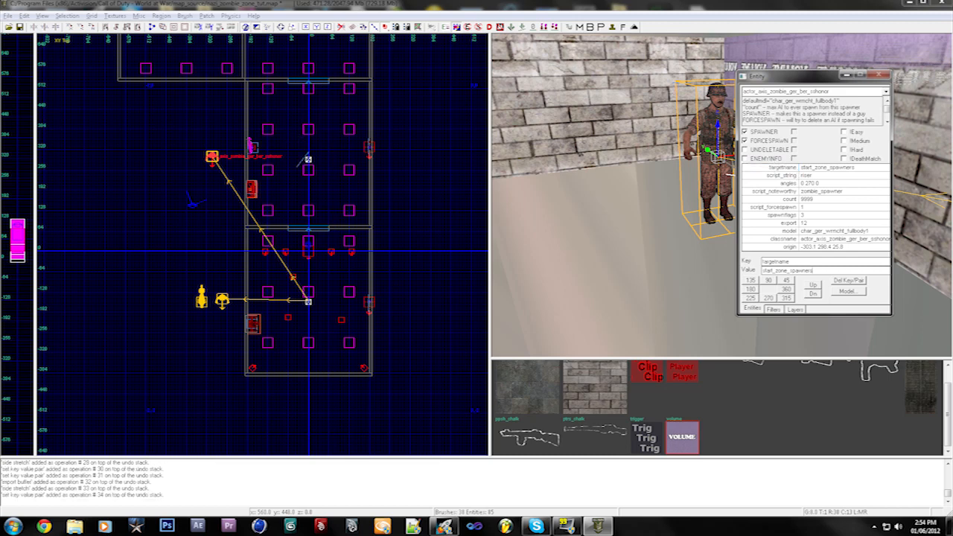
pyautogui.click(817, 168)
pyautogui.hotkey('ctrl', 'a')
pyautogui.press('BackSpace')
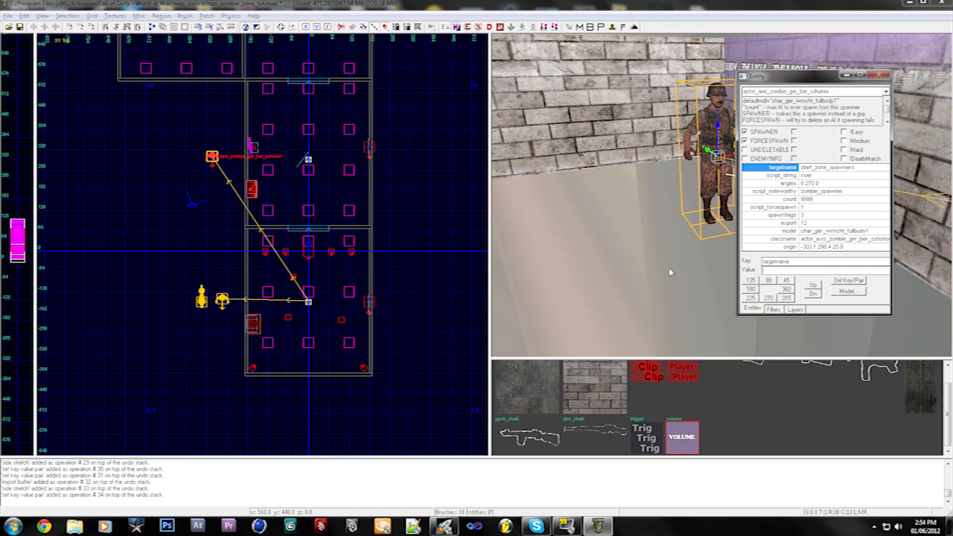
pyautogui.write('4')
pyautogui.press('Return')
pyautogui.press('n')
pyautogui.press('Escape')
# In the top view, create a script_struct on the second room's open floor near the spawner's connection line
pyautogui.moveTo(670, 272); pyautogui.dragTo(669, 272, button='right')
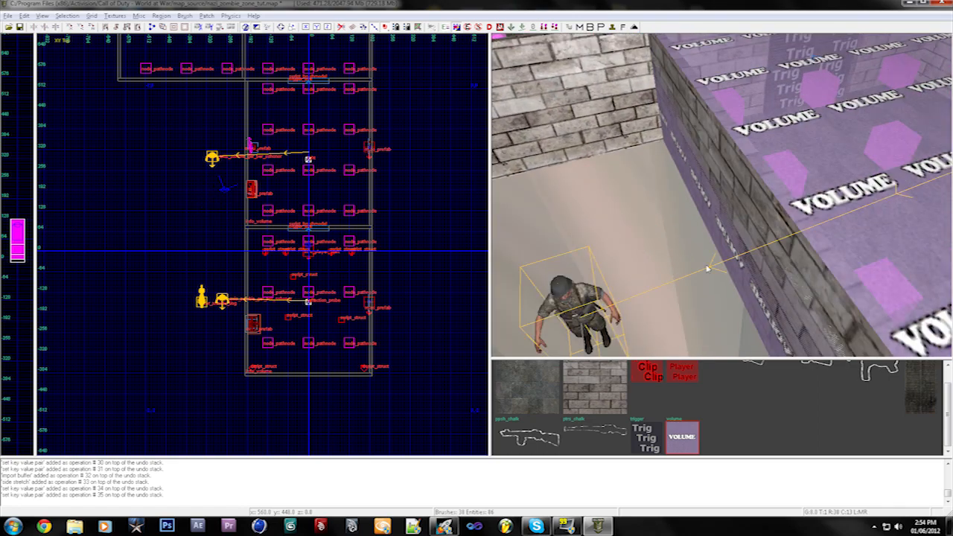
pyautogui.moveTo(624, 244); pyautogui.dragTo(624, 244, button='right')
pyautogui.hotkey('ctrl', 'Tab')
pyautogui.hotkey('ctrl', 'Tab')
pyautogui.hotkey('ctrl', 'Tab')
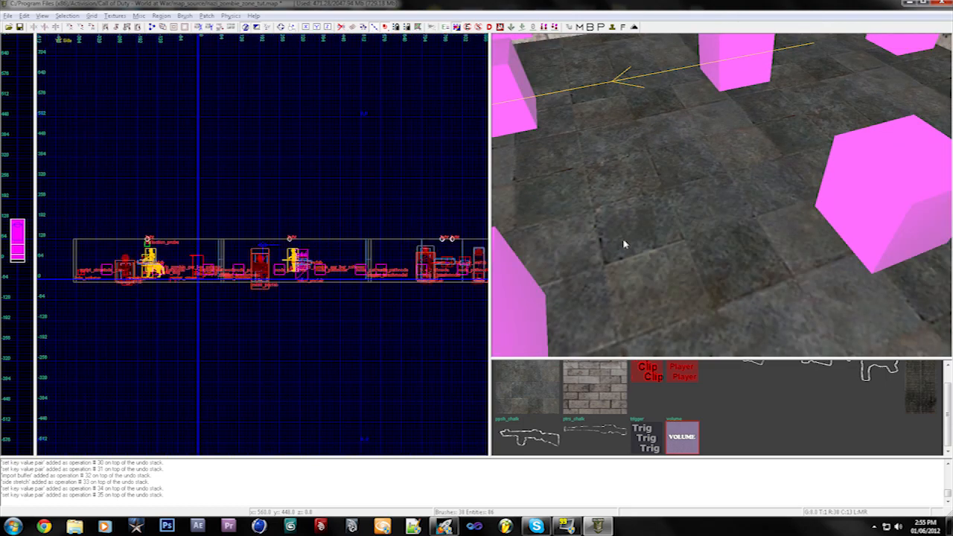
pyautogui.scroll(3, 231, 214)
pyautogui.scroll(1, 315, 215)
pyautogui.rightClick(314, 215)
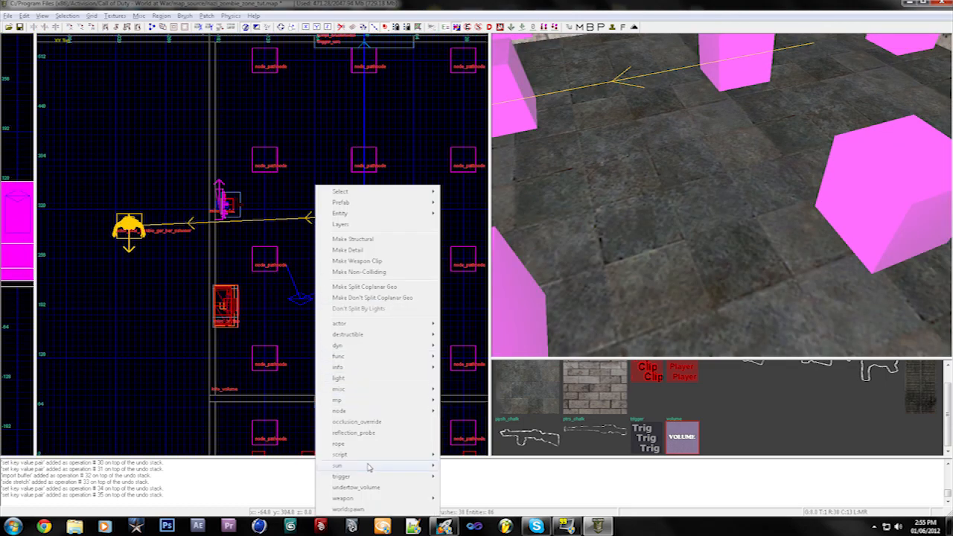
pyautogui.moveTo(401, 454)
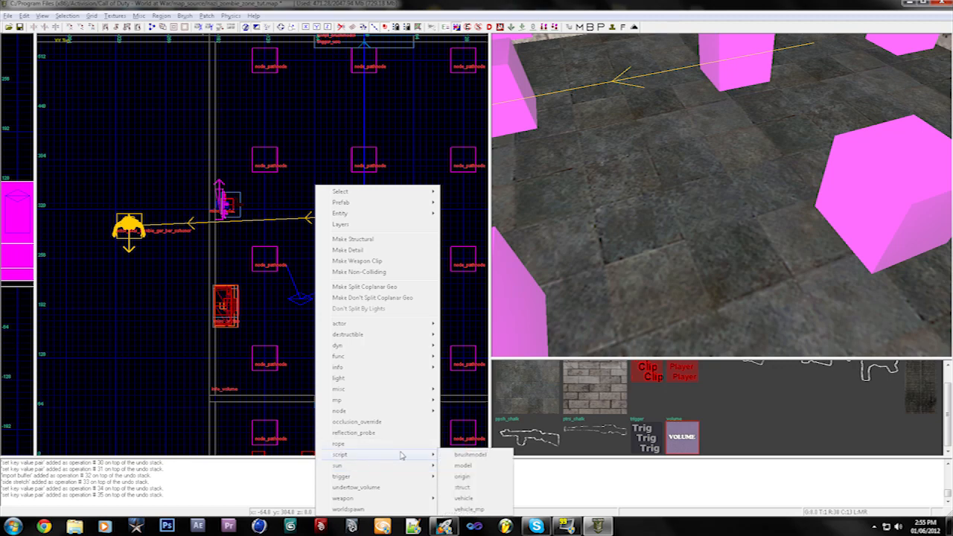
pyautogui.click(462, 486)
pyautogui.moveTo(320, 221); pyautogui.dragTo(314, 220)
# Lower the new script_struct to floor level in the front view and nudge its position in the top view
pyautogui.hotkey('ctrl', 'Tab')
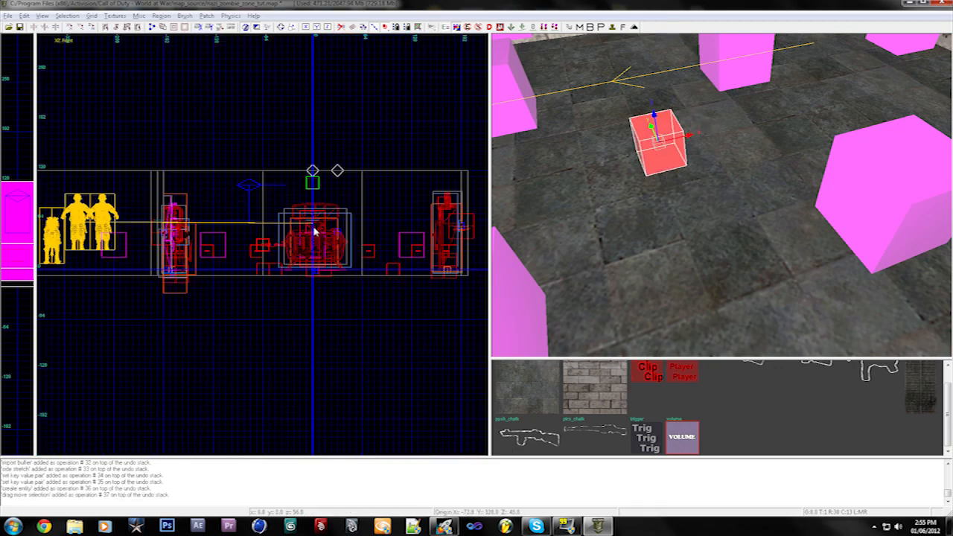
pyautogui.scroll(3, 227, 283)
pyautogui.moveTo(210, 256); pyautogui.dragTo(211, 314)
pyautogui.hotkey('ctrl', 'Tab')
pyautogui.scroll(-2, 253, 228)
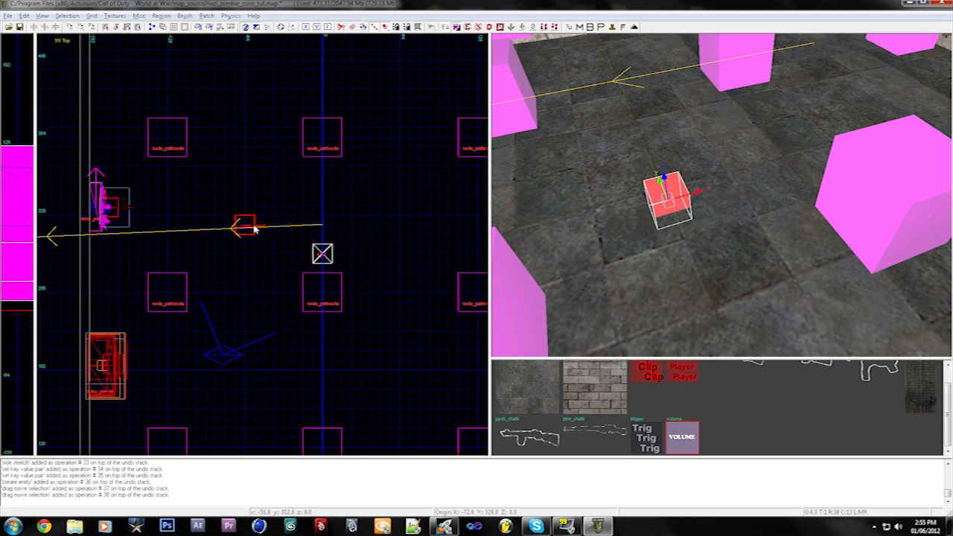
pyautogui.moveTo(253, 228); pyautogui.dragTo(255, 219)
pyautogui.scroll(-2, 276, 213)
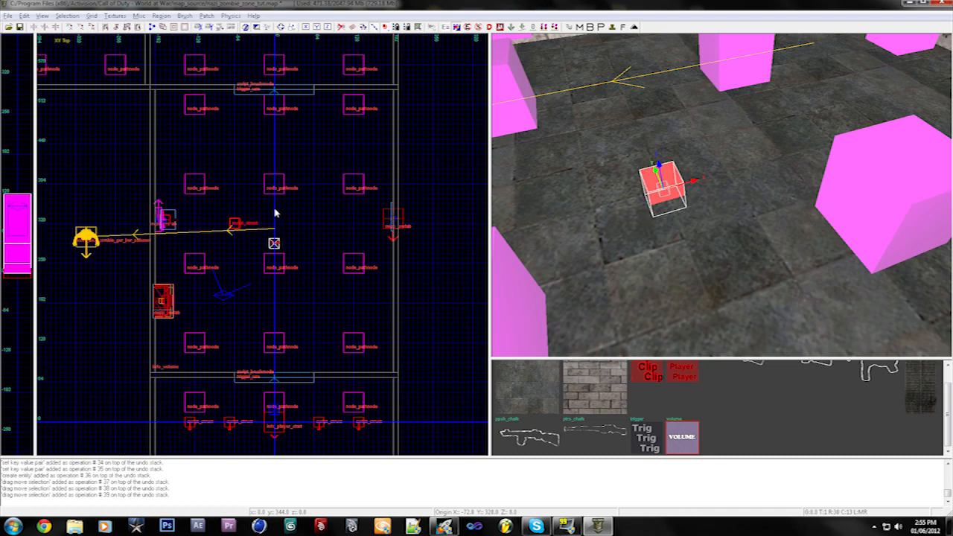
# Give the second room's script_struct the targetname zone2_spawners_rise
pyautogui.press('n')
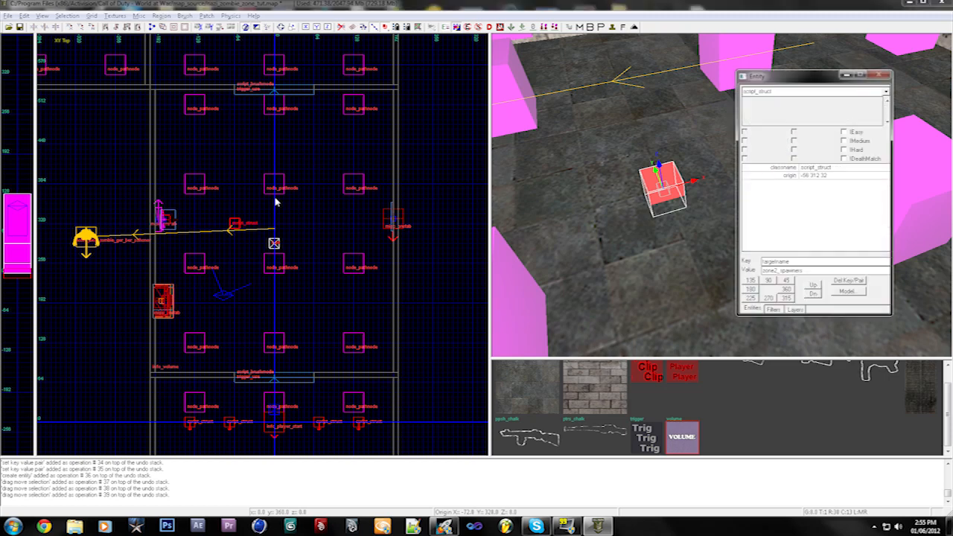
pyautogui.moveTo(789, 261); pyautogui.dragTo(762, 261)
pyautogui.click(788, 261)
pyautogui.doubleClick(775, 261)
pyautogui.press('BackSpace')
pyautogui.write('targetname')
pyautogui.press('Return')
pyautogui.press('n')
pyautogui.press('Escape')
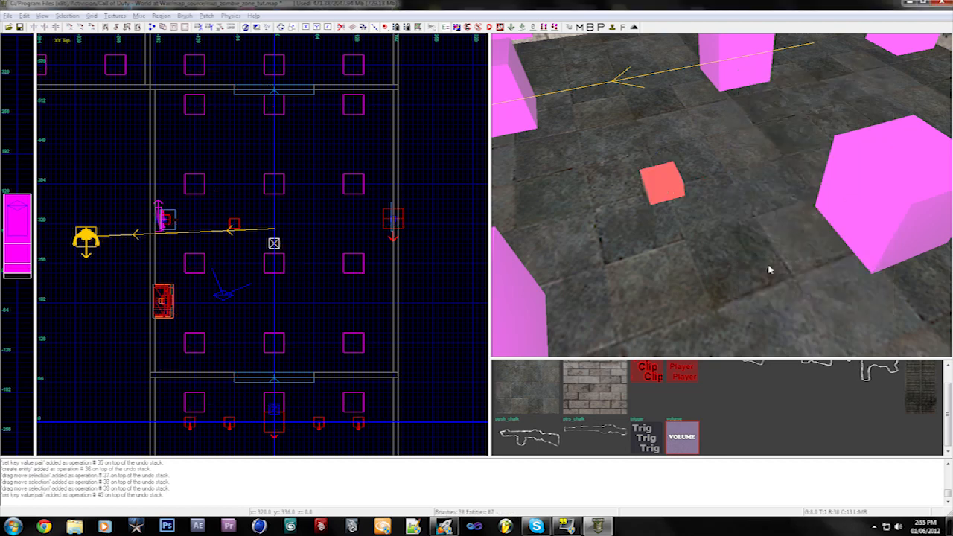
# Hide the info_volumes of the second room and the start room
pyautogui.press('Down')
pyautogui.press('d')
pyautogui.press('Down')
pyautogui.press('d')
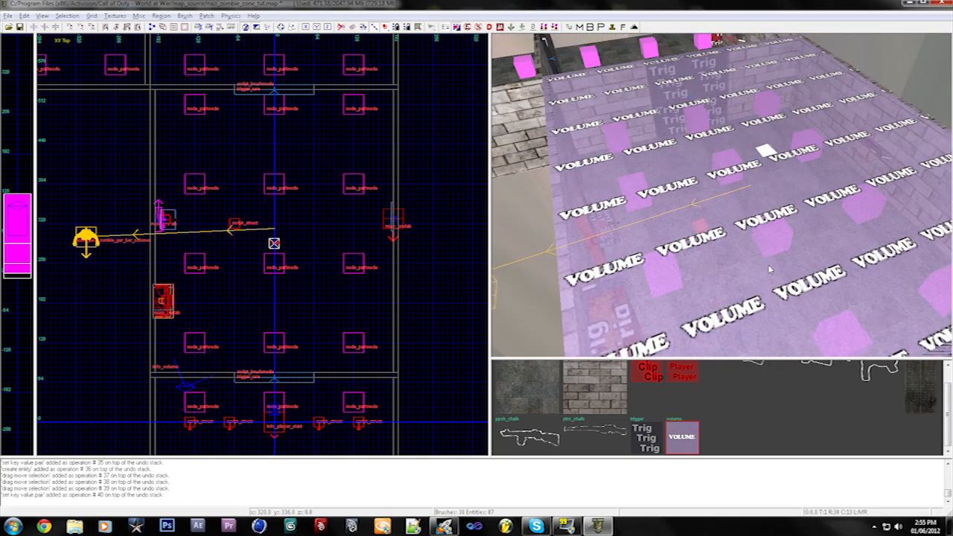
pyautogui.keyDown('shift'); pyautogui.click(770, 269); pyautogui.keyUp('shift')
pyautogui.press('h')
pyautogui.moveTo(770, 270); pyautogui.dragTo(908, 257, button='right')
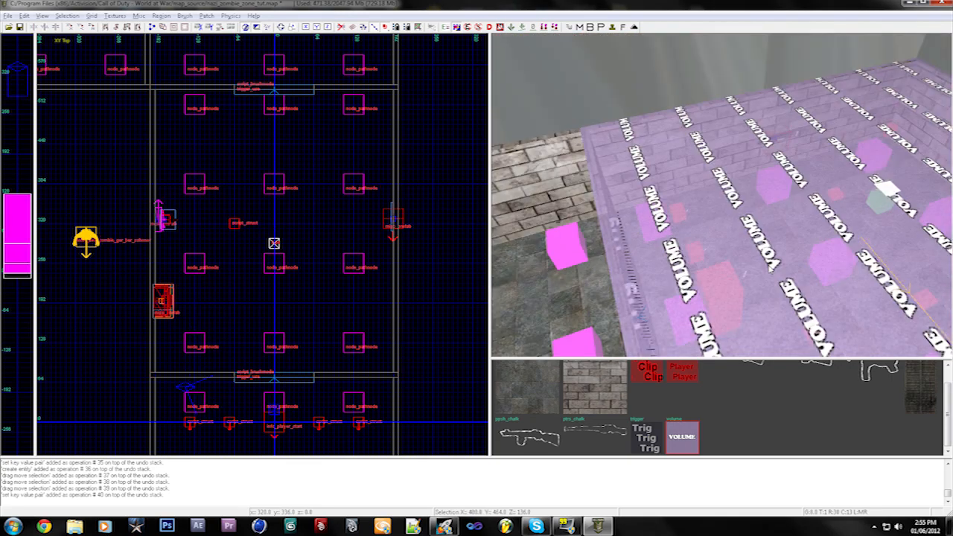
pyautogui.keyDown('shift'); pyautogui.click(770, 269); pyautogui.keyUp('shift')
pyautogui.press('h')
# Compare the targetname of a start room script_struct with that of the second room's script_struct
pyautogui.moveTo(769, 270)
pyautogui.mouseDown(button='right')
pyautogui.moveTo(841, 271)
pyautogui.moveTo(662, 279)
pyautogui.moveTo(800, 267)
pyautogui.moveTo(811, 195)
pyautogui.moveTo(737, 271)
pyautogui.mouseUp(button='right')
pyautogui.keyDown('shift'); pyautogui.click(759, 283); pyautogui.keyUp('shift')
pyautogui.press('n')
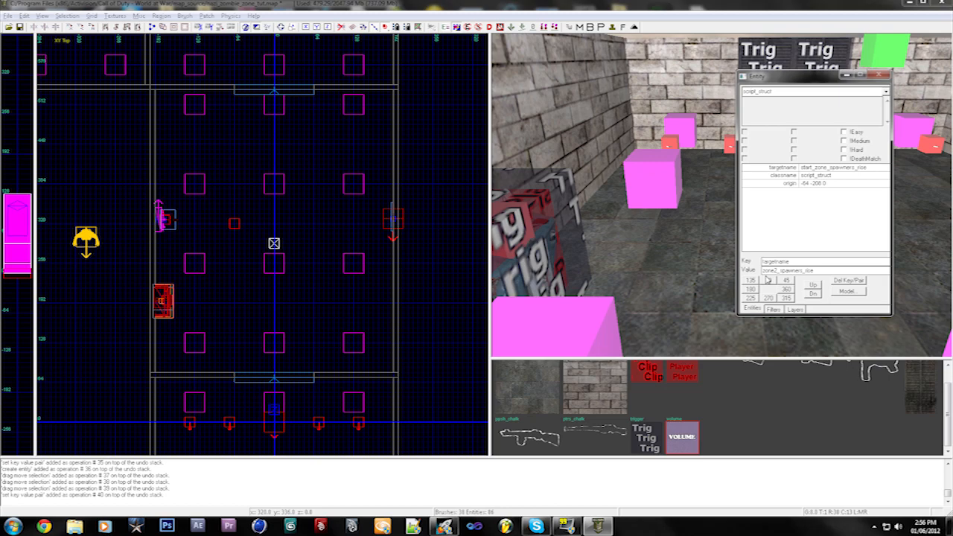
pyautogui.press('Escape')
pyautogui.scroll(2, 766, 279)
pyautogui.press('Escape')
pyautogui.scroll(2, 767, 280)
pyautogui.scroll(6, 766, 280)
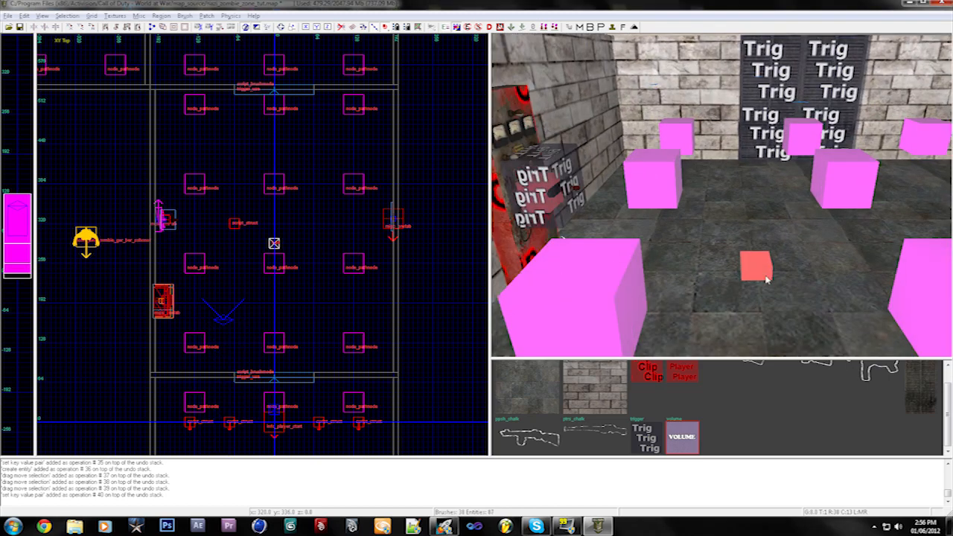
pyautogui.keyDown('shift'); pyautogui.click(766, 280); pyautogui.keyUp('shift')
pyautogui.press('n')
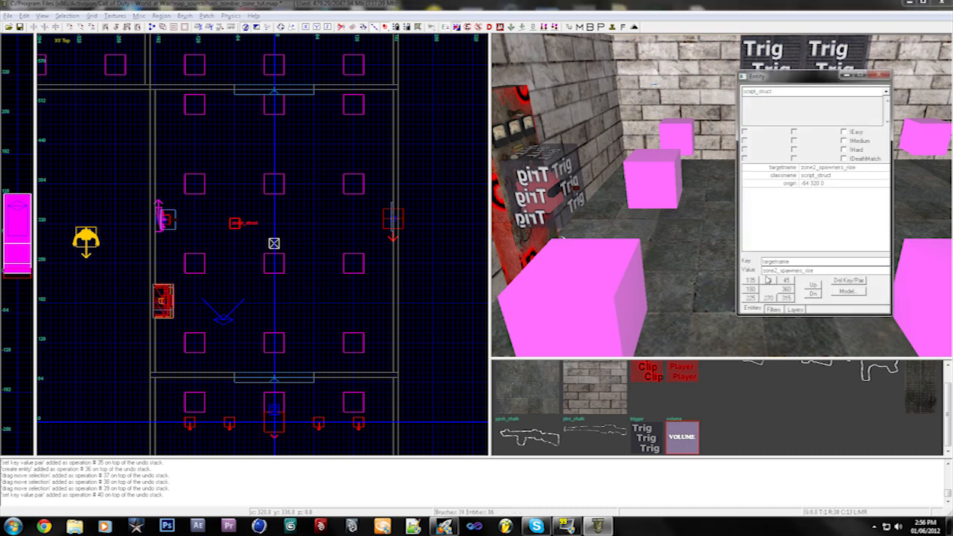
pyautogui.press('n')
# Paste two copies of the second room's script_struct at other spots on its floor and save the map
pyautogui.moveTo(766, 280); pyautogui.dragTo(766, 280, button='right')
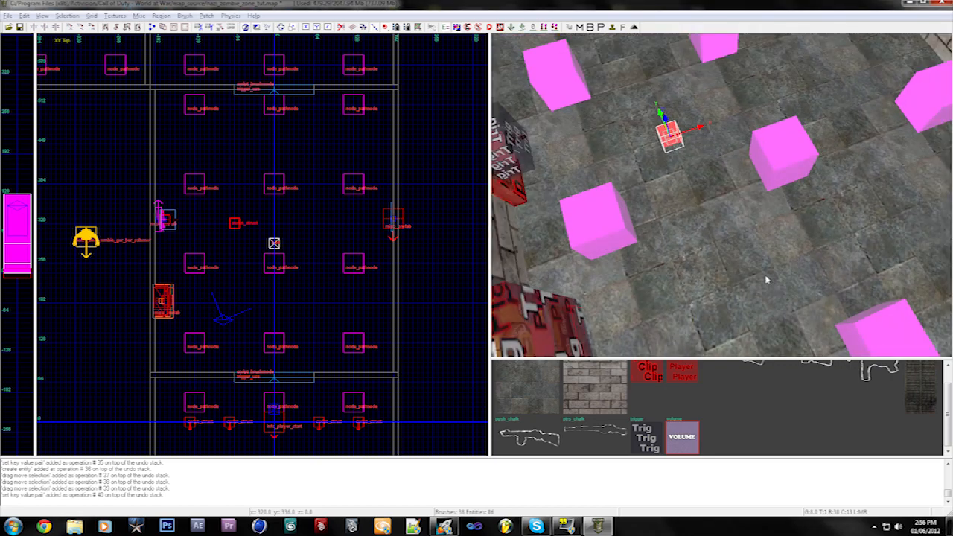
pyautogui.hotkey('ctrl', 'v')
pyautogui.moveTo(282, 232); pyautogui.dragTo(369, 228)
pyautogui.hotkey('ctrl', 'v')
pyautogui.moveTo(234, 228); pyautogui.dragTo(245, 260)
pyautogui.hotkey('ctrl', 's')
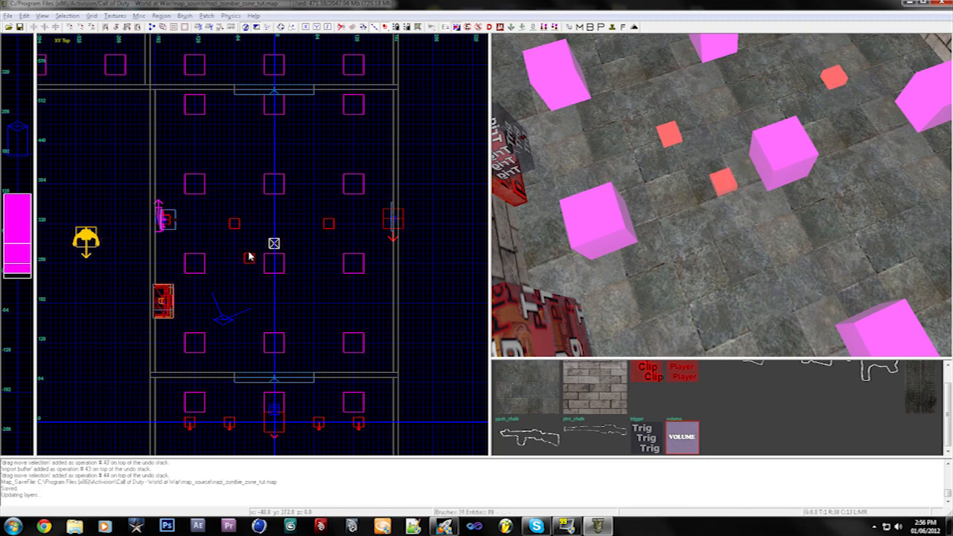
# Spread out the two script_structs on the spawner side of the second room by shifting each one's floor position
pyautogui.keyDown('shift'); pyautogui.click(672, 277); pyautogui.keyUp('shift')
pyautogui.moveTo(234, 225); pyautogui.dragTo(233, 200)
pyautogui.press('Escape')
pyautogui.keyDown('shift'); pyautogui.click(722, 320); pyautogui.keyUp('shift')
pyautogui.moveTo(245, 260); pyautogui.dragTo(237, 262)
pyautogui.press('Escape')
# Review the script_structs and spawners around both rooms in the 3D view and save the map
pyautogui.press('Left')
pyautogui.press('Down')
pyautogui.press('Down')
pyautogui.press('a')
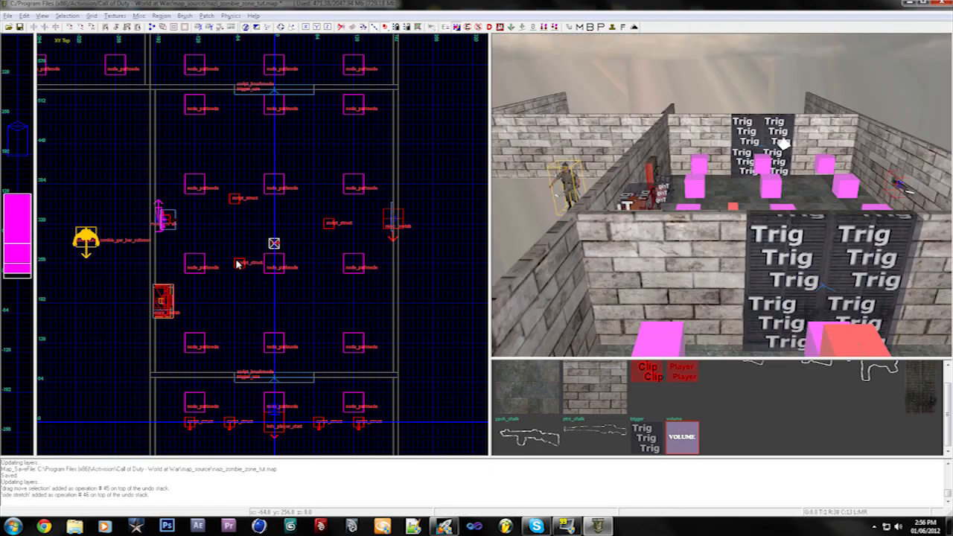
pyautogui.press('Right')
pyautogui.press('Down')
pyautogui.press('Up')
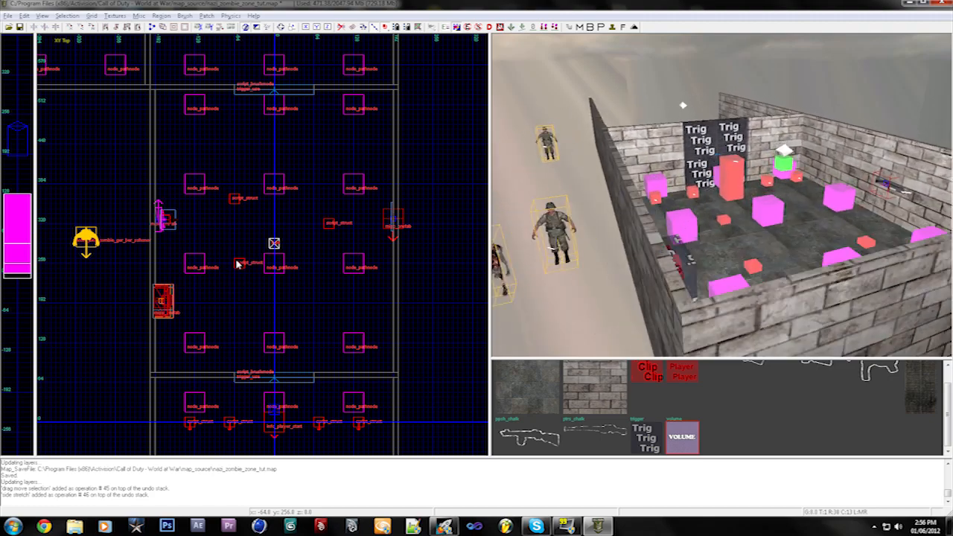
pyautogui.press('Left')
pyautogui.press('z')
pyautogui.press('Down')
pyautogui.press('Right')
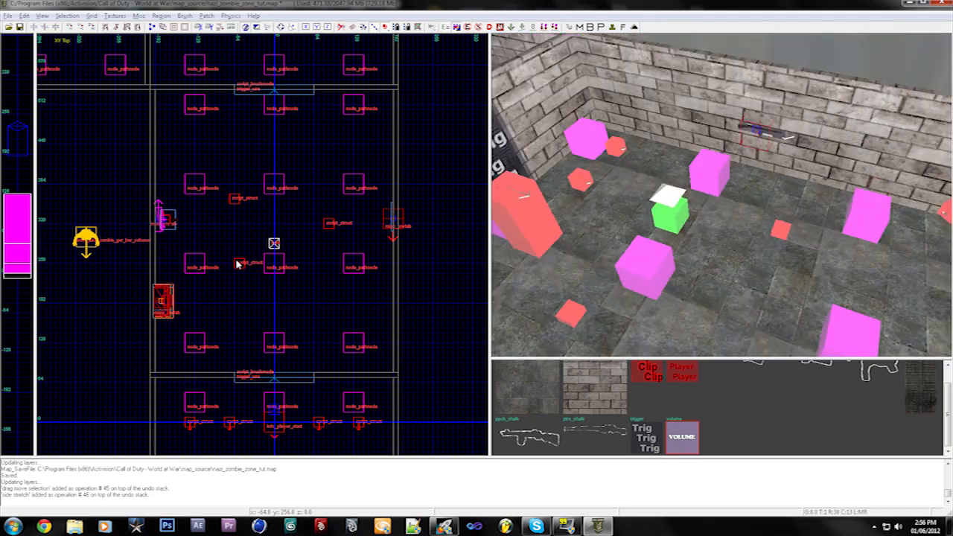
pyautogui.press('a')
pyautogui.press('Up')
pyautogui.press('Left')
pyautogui.press('Left')
pyautogui.press('Down')
pyautogui.press('Up')
pyautogui.hotkey('ctrl', 's')
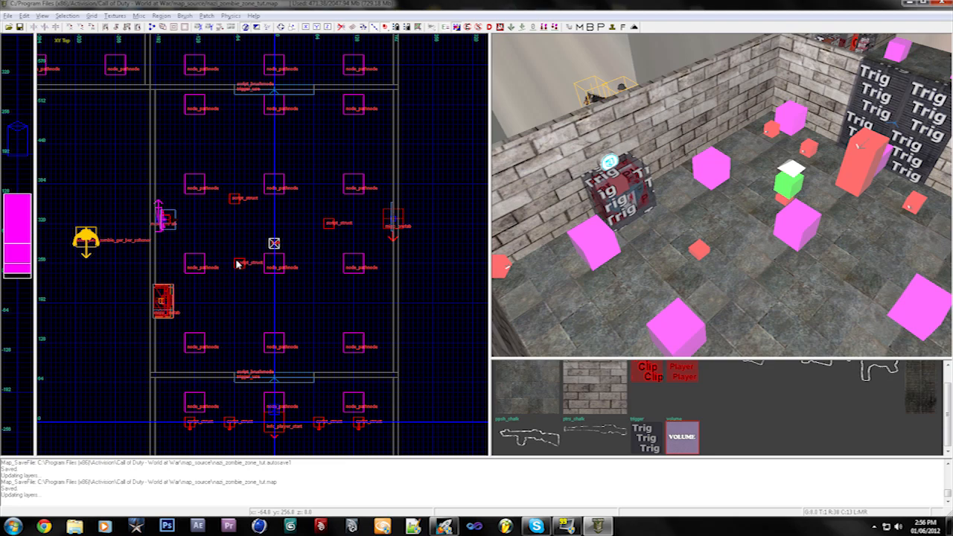
# Add the key script_noteworthy with the value find_flesh to the nearest script_struct on the start room floor
pyautogui.press('Up')
pyautogui.press('Right')
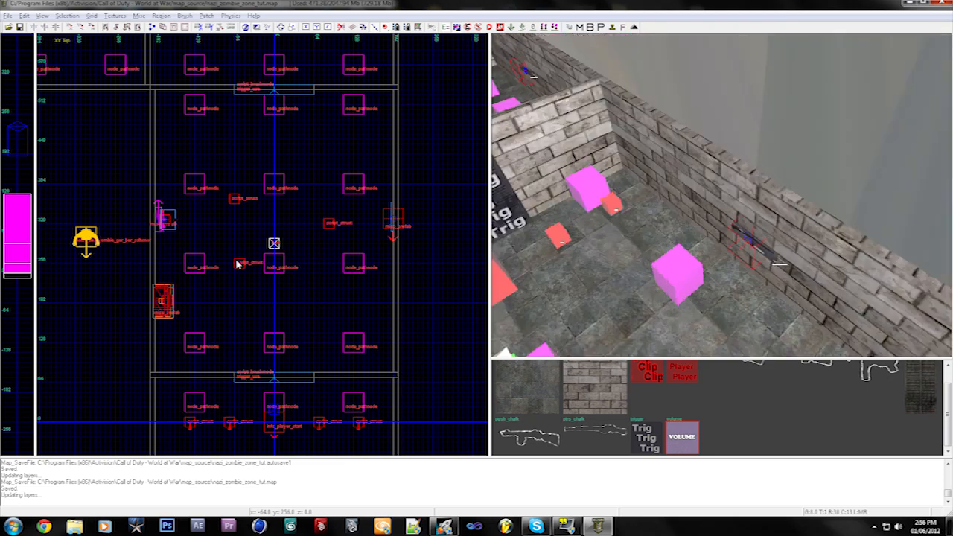
pyautogui.press('Down')
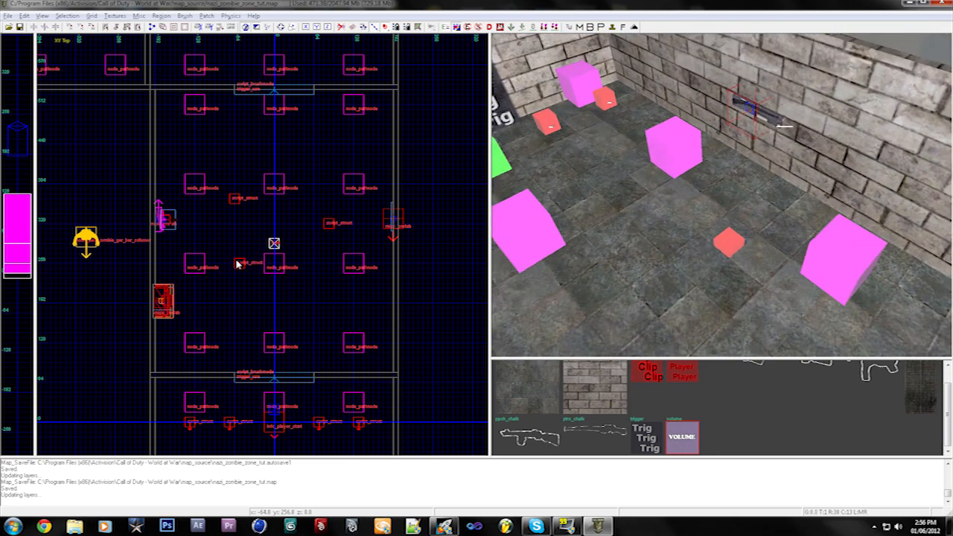
pyautogui.press('Left')
pyautogui.press('Up')
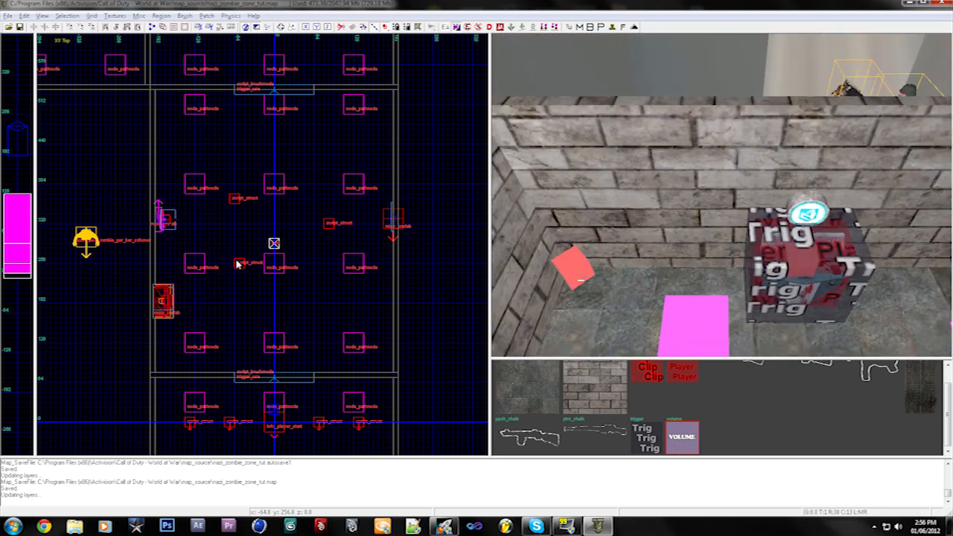
pyautogui.press('Right')
pyautogui.press('Up')
pyautogui.press('Down')
pyautogui.press('a')
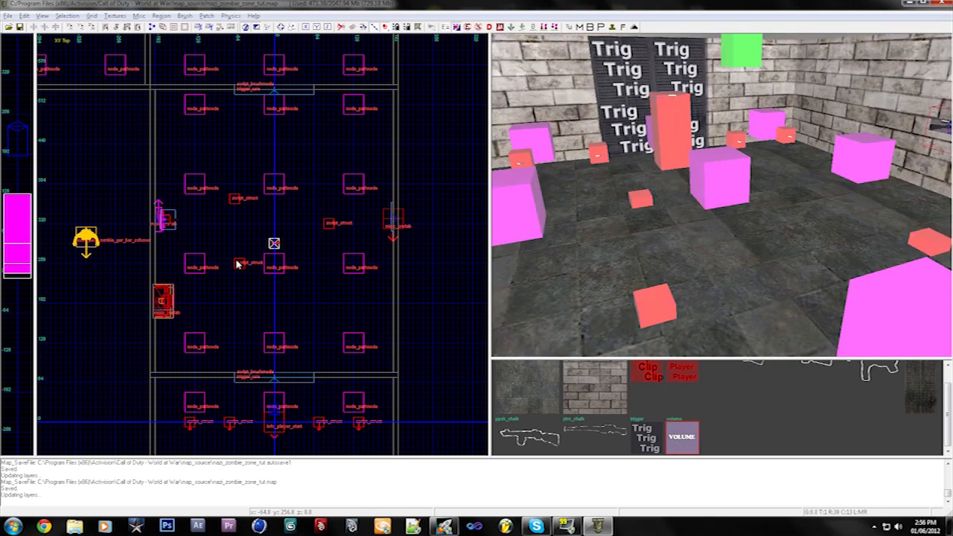
pyautogui.keyDown('shift'); pyautogui.click(659, 304); pyautogui.keyUp('shift')
pyautogui.press('n')
pyautogui.moveTo(815, 260); pyautogui.dragTo(649, 253)
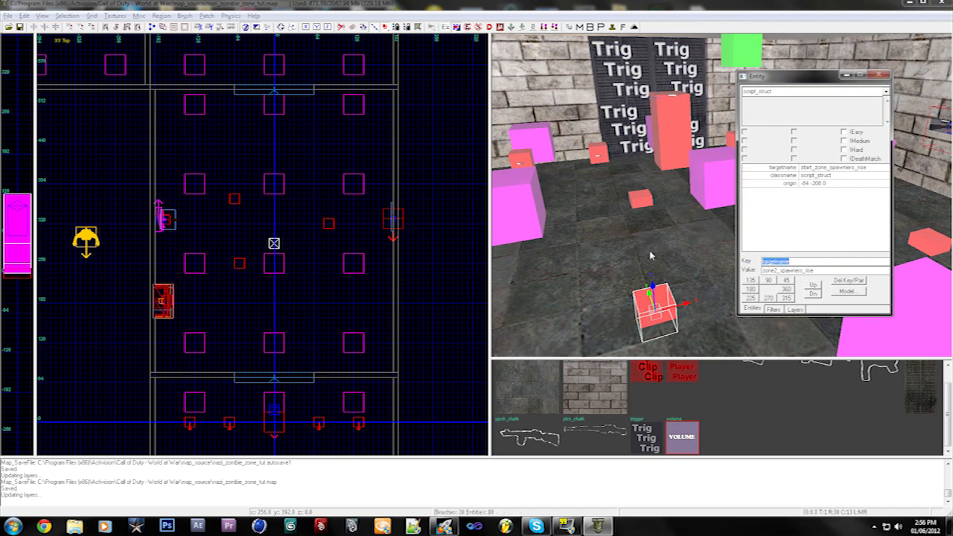
pyautogui.write('t')
pyautogui.press('Return')
pyautogui.press('Return')
pyautogui.press('Escape')
pyautogui.press('Escape')
# Give the other two script_structs on the start room floor the key script_noteworthy with the value find_flesh
pyautogui.keyDown('shift'); pyautogui.click(641, 199); pyautogui.keyUp('shift')
pyautogui.keyDown('shift'); pyautogui.click(932, 232); pyautogui.keyUp('shift')
pyautogui.press('n')
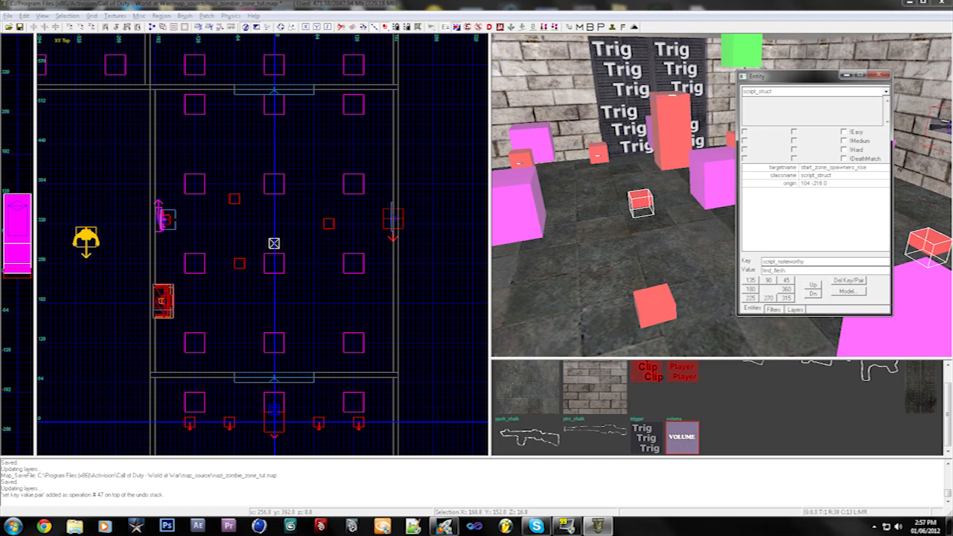
pyautogui.press('Return')
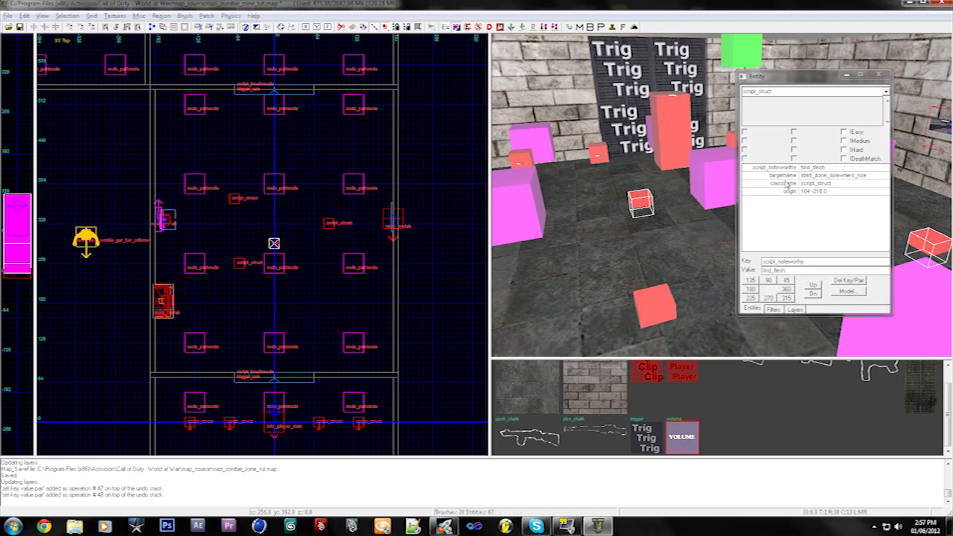
pyautogui.click(879, 74)
pyautogui.press('Escape')
# Add script_noteworthy with the value find_flesh to all three script_structs on the second room's floor
pyautogui.moveTo(722, 195)
pyautogui.mouseDown(button='right')
pyautogui.moveTo(733, 179)
pyautogui.moveTo(745, 204)
pyautogui.moveTo(726, 260)
pyautogui.moveTo(718, 205)
pyautogui.mouseUp(button='right')
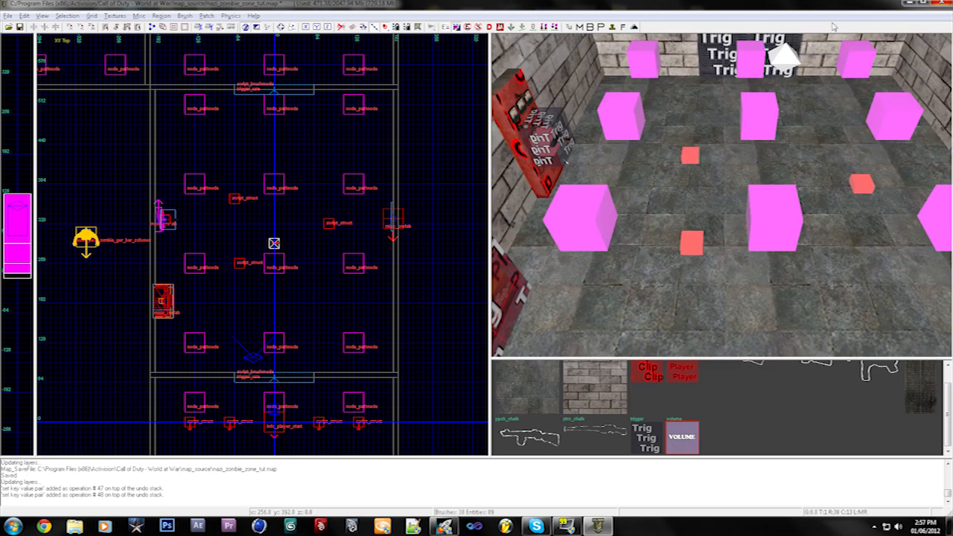
pyautogui.keyDown('shift'); pyautogui.click(692, 157); pyautogui.keyUp('shift')
pyautogui.keyDown('shift'); pyautogui.click(695, 237); pyautogui.keyUp('shift')
pyautogui.keyDown('shift'); pyautogui.click(877, 191); pyautogui.keyUp('shift')
pyautogui.keyDown('shift'); pyautogui.click(887, 198); pyautogui.keyUp('shift')
pyautogui.keyDown('shift'); pyautogui.click(864, 185); pyautogui.keyUp('shift')
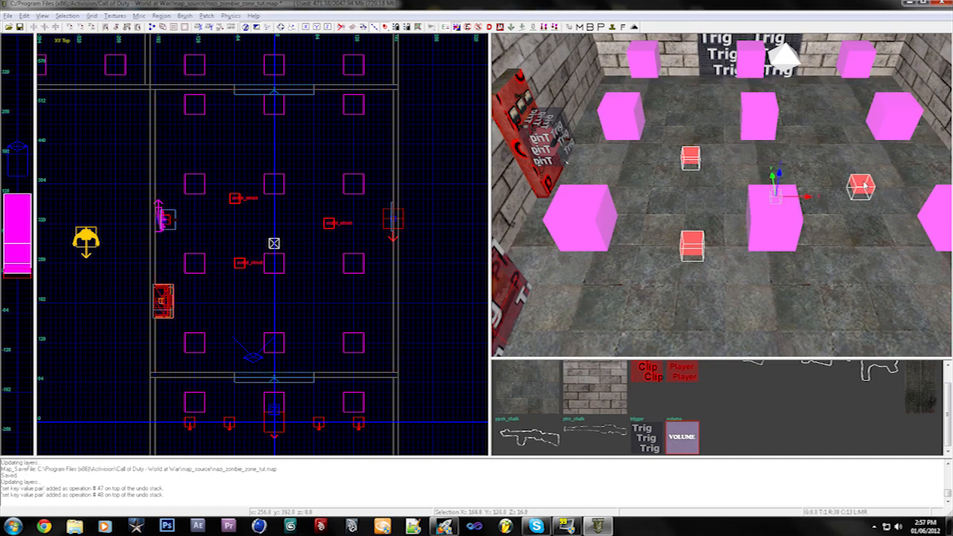
pyautogui.press('n')
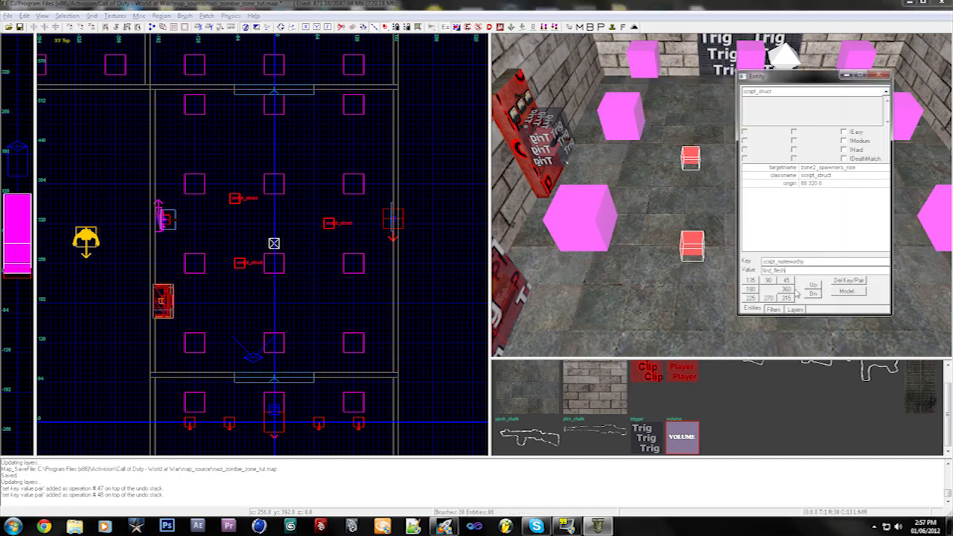
pyautogui.press('Return')
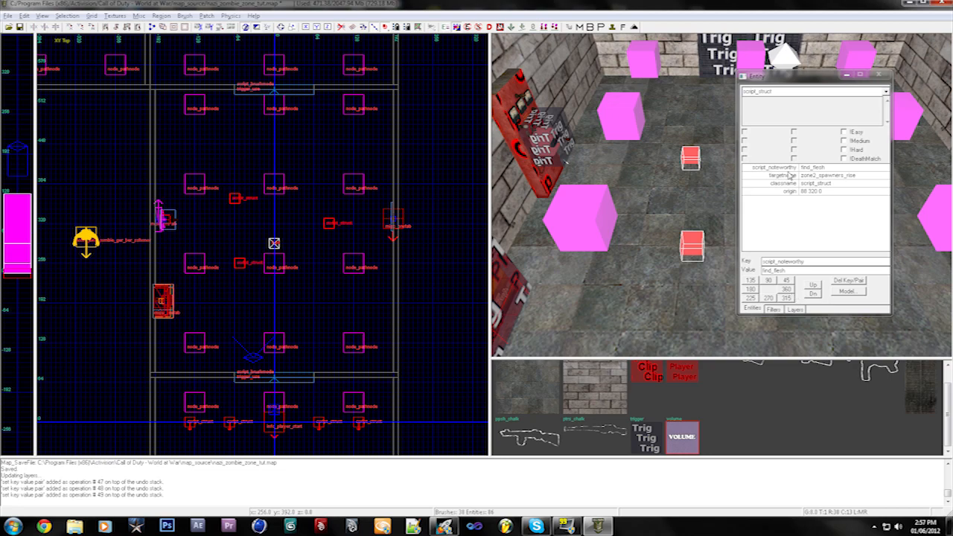
pyautogui.press('n')
pyautogui.press('Escape')
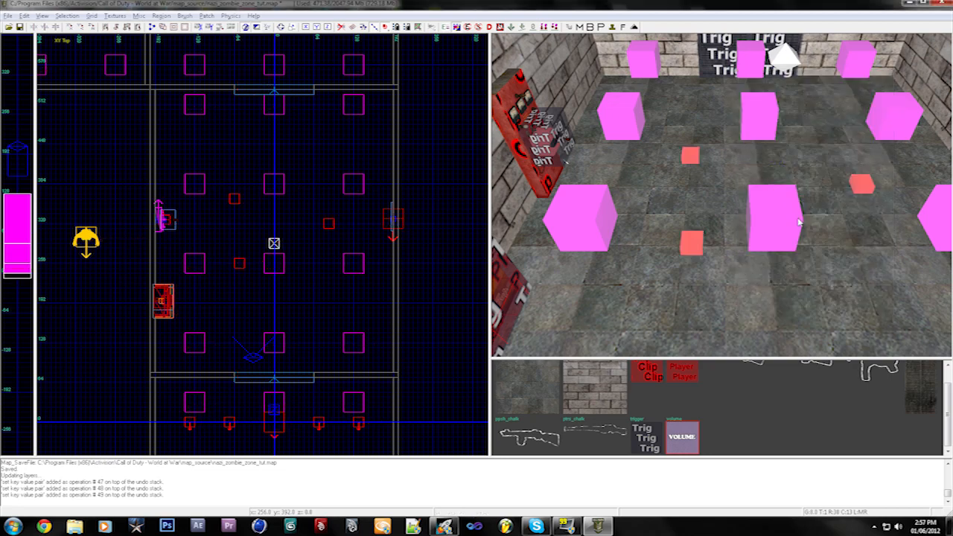
# Save the map and unhide the hidden info_volume brushes
pyautogui.press('Up')
pyautogui.press('Up')
pyautogui.press('Left')
pyautogui.press('Left')
pyautogui.press('Left')
pyautogui.hotkey('ctrl', 's')
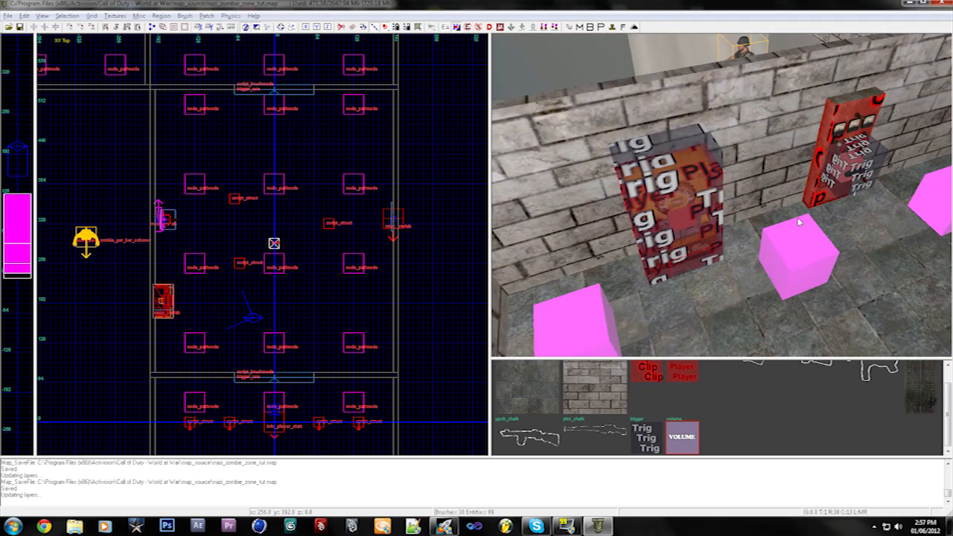
pyautogui.press('Right')
pyautogui.press('Right')
pyautogui.press('Right')
pyautogui.hotkey('shift', 'h')
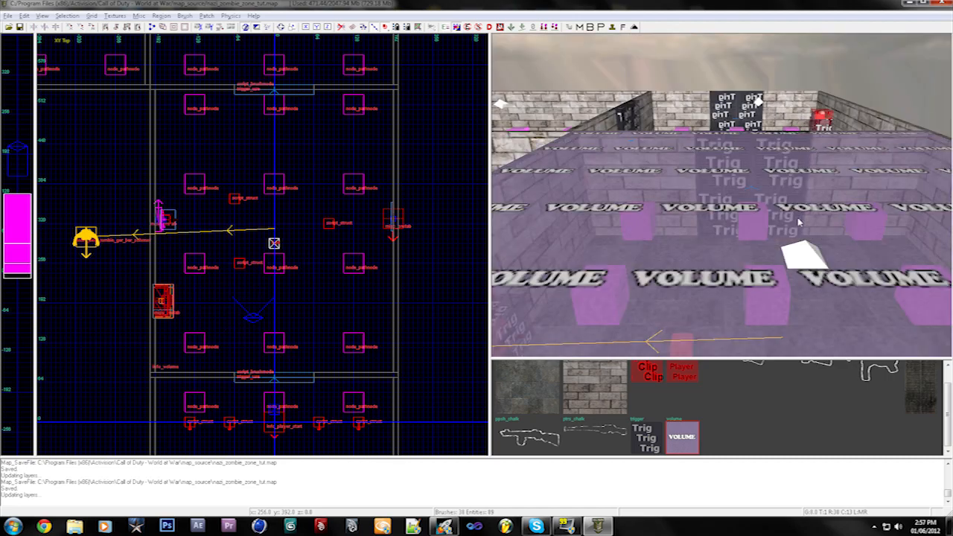
# Examine the info_volumes over both rooms and their links to the zombie spawners outside the walls
pyautogui.press('d')
pyautogui.press('d')
pyautogui.press('d')
pyautogui.press('Left')
pyautogui.press('Right')
pyautogui.press('Up')
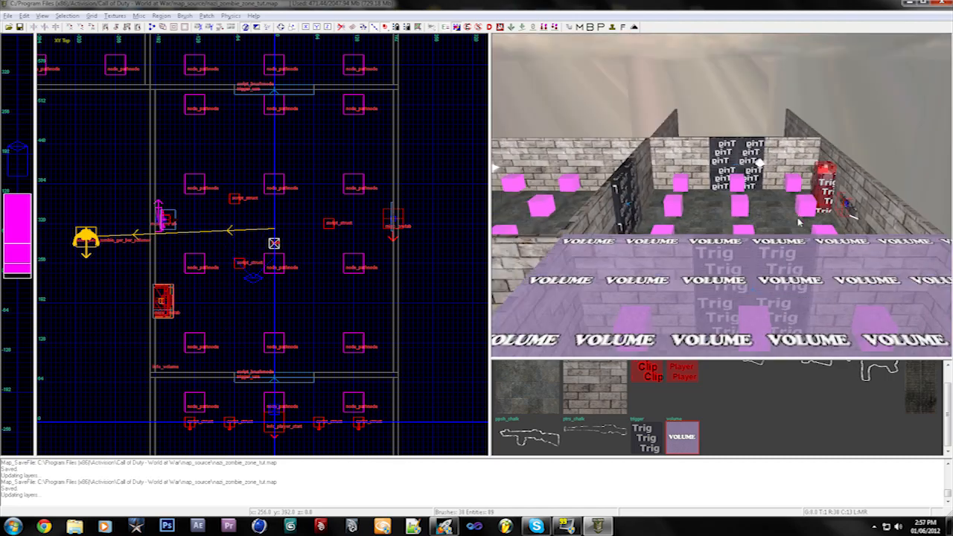
pyautogui.press('Right')
pyautogui.press('Right')
pyautogui.press('Down')
pyautogui.press('Down')
pyautogui.press('Down')
pyautogui.press('Down')
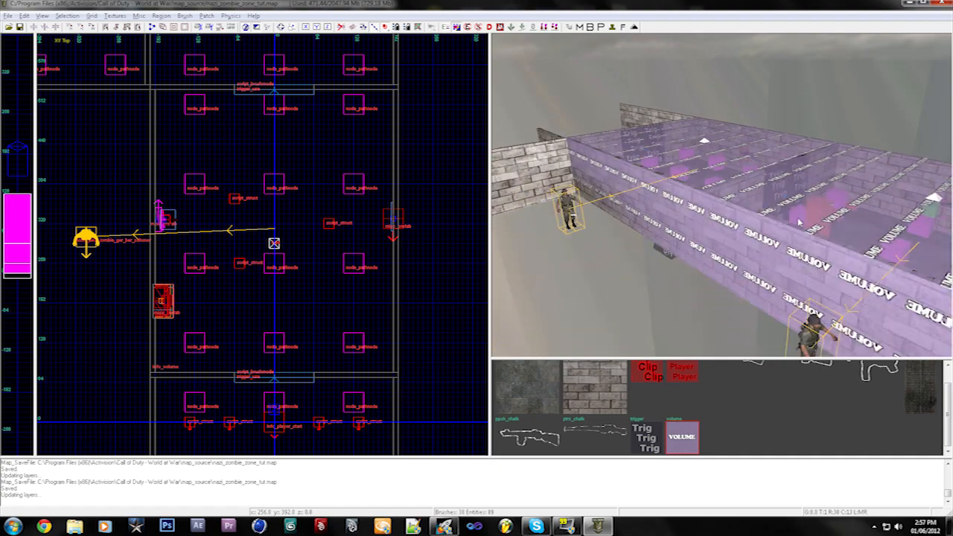
pyautogui.press('d')
pyautogui.press('d')
pyautogui.press('Right')
pyautogui.press('z')
pyautogui.press('Left')
pyautogui.press('Left')
pyautogui.press('z')
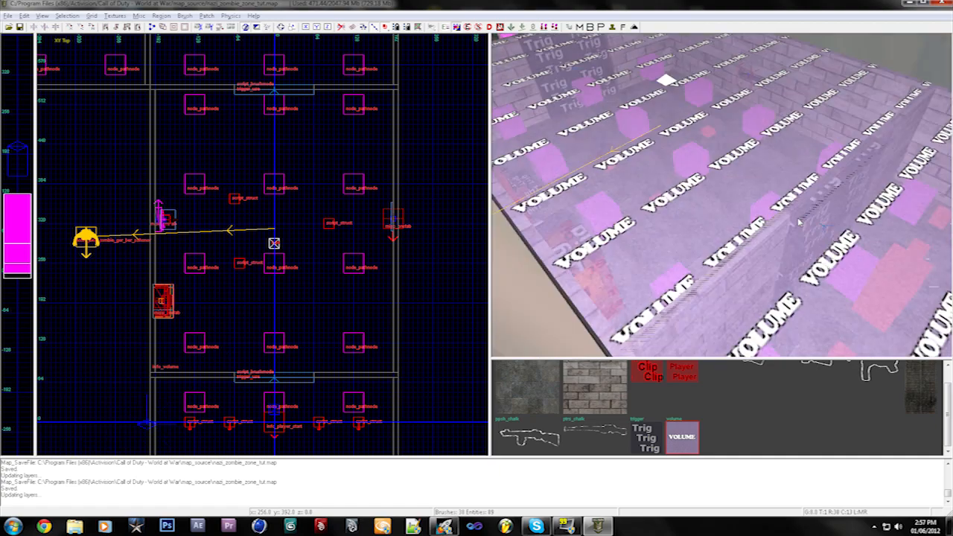
pyautogui.press('Left')
pyautogui.press('Up')
pyautogui.press('Up')
pyautogui.press('Right')
pyautogui.press('Right')
pyautogui.press('Right')
pyautogui.press('Down')
pyautogui.press('Down')
pyautogui.press('Down')
pyautogui.press('Down')
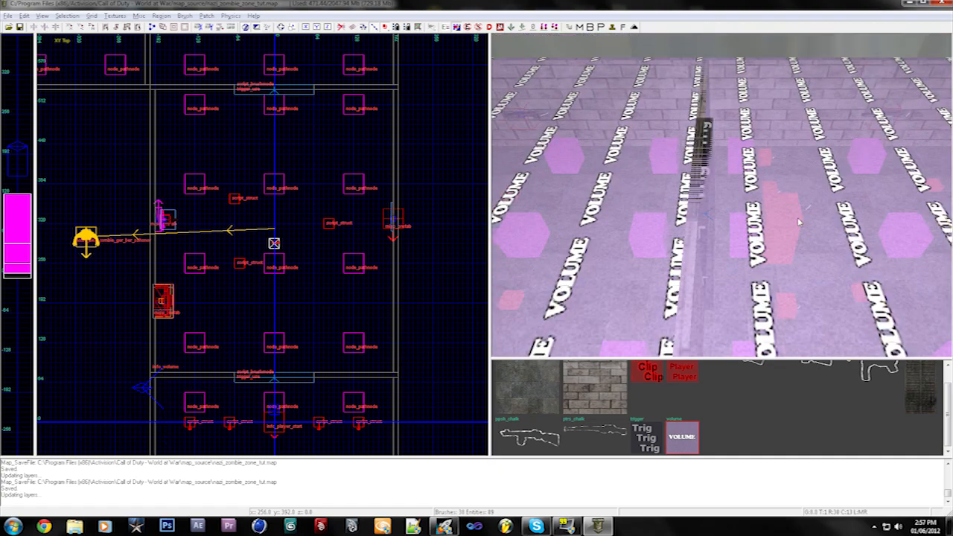
pyautogui.press('Left')
pyautogui.press('Left')
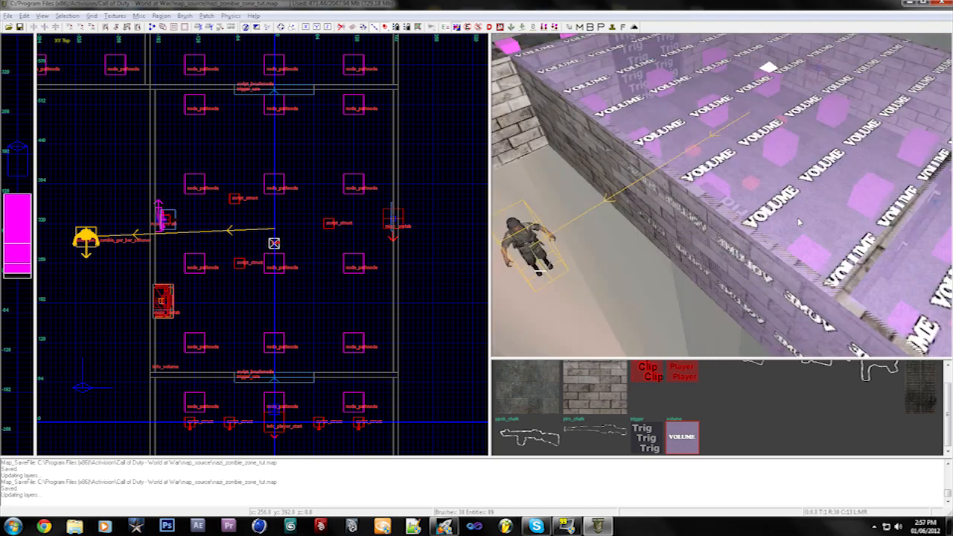
# Check the second room's info_volume and the spawner it targets
pyautogui.keyDown('shift'); pyautogui.click(799, 221); pyautogui.keyUp('shift')
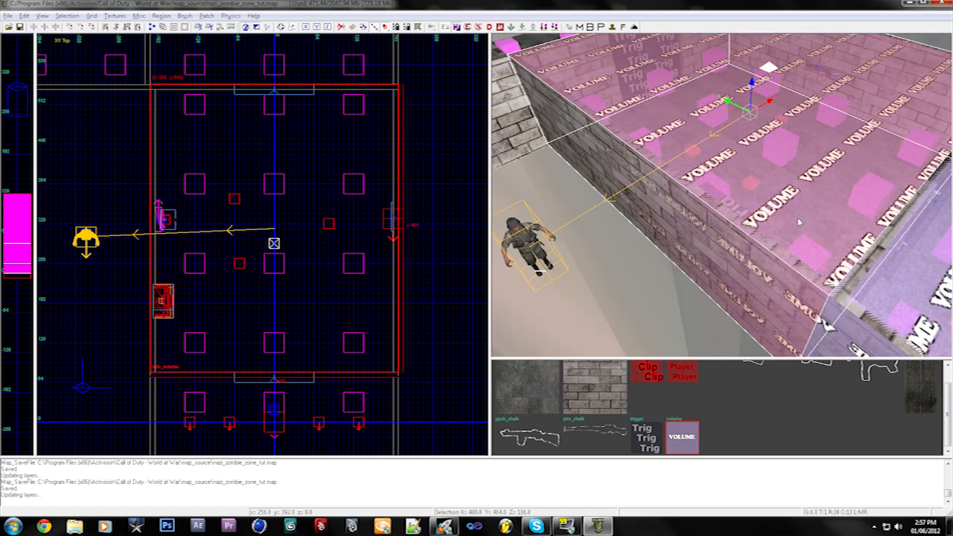
pyautogui.press('Escape')
pyautogui.press('Left')
pyautogui.press('Up')
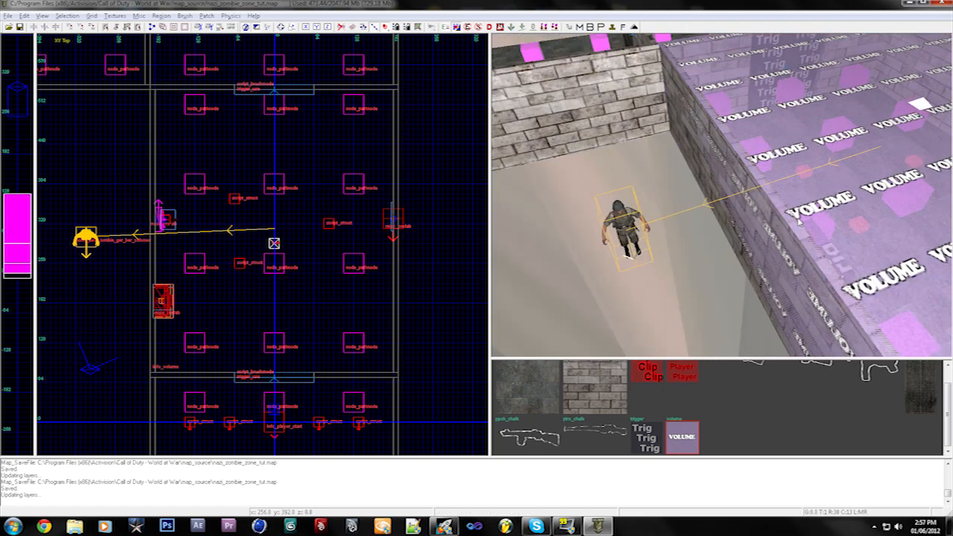
pyautogui.press('Right')
pyautogui.press('Right')
pyautogui.press('Right')
pyautogui.press('Right')
# Inspect the key values of the door's script_brushmodel between the start room and the second room
pyautogui.moveTo(798, 221); pyautogui.dragTo(798, 221, button='right')
pyautogui.keyDown('shift'); pyautogui.click(798, 221); pyautogui.keyUp('shift')
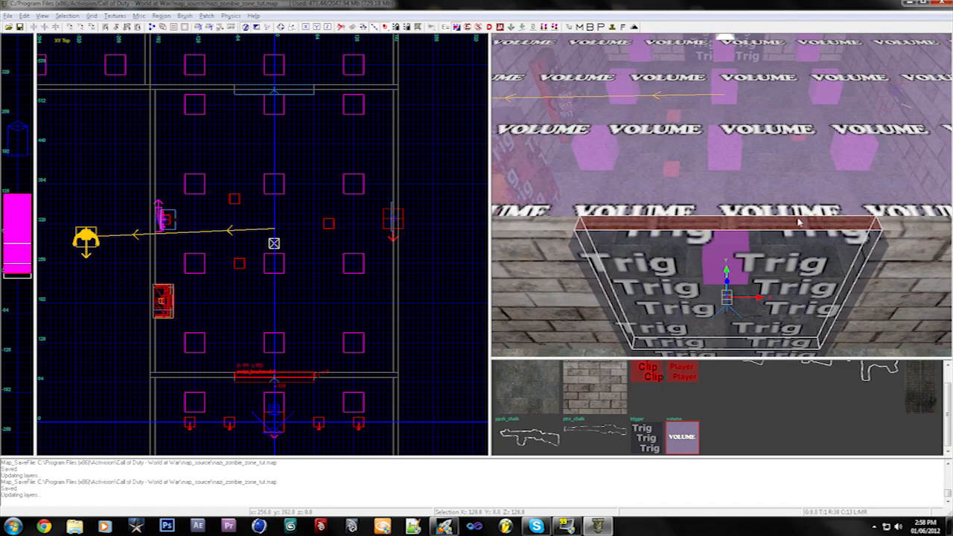
pyautogui.press('n')
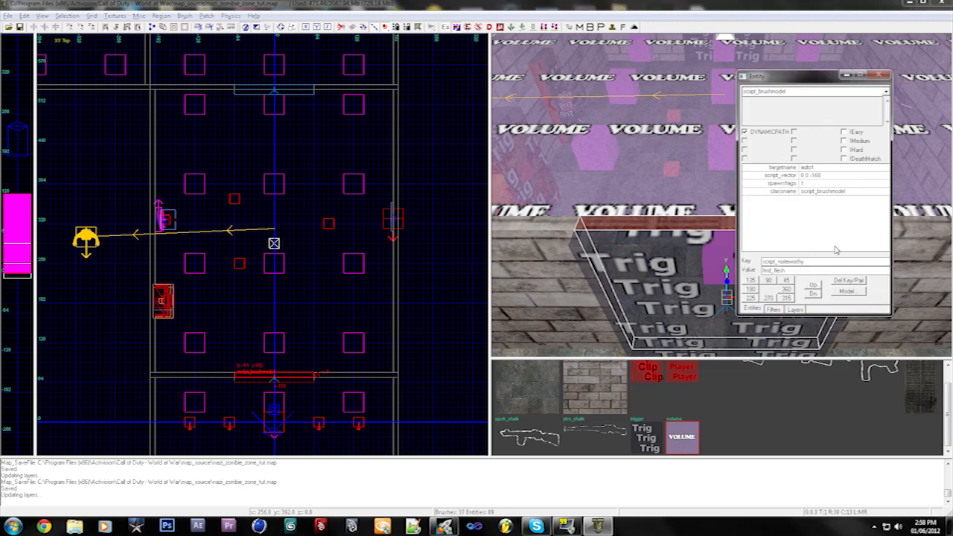
pyautogui.press('n')
pyautogui.press('Escape')
# Check the boundary where the two rooms' info_volumes meet at the door
pyautogui.moveTo(770, 254); pyautogui.dragTo(771, 254, button='right')
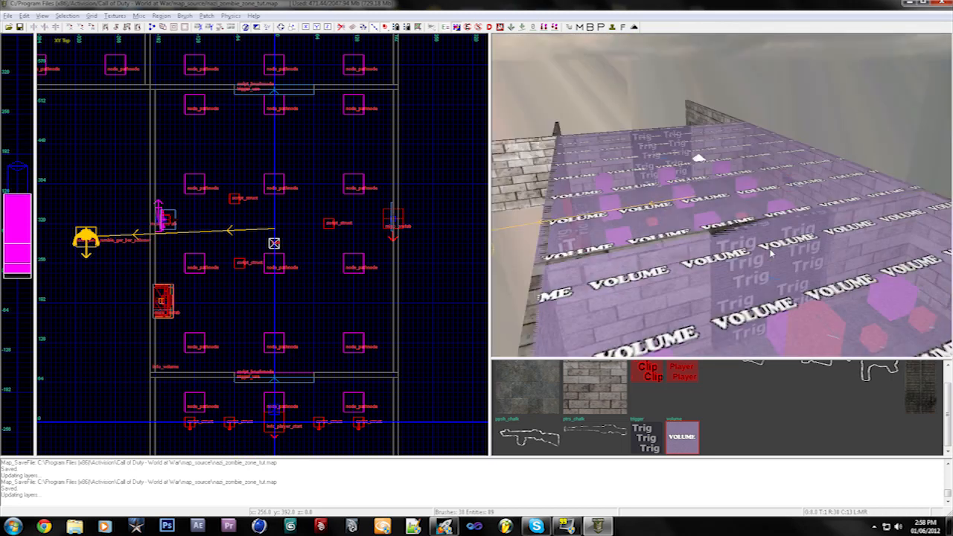
pyautogui.keyDown('shift'); pyautogui.click(770, 253); pyautogui.keyUp('shift')
pyautogui.keyDown('shift'); pyautogui.click(704, 290); pyautogui.keyUp('shift')
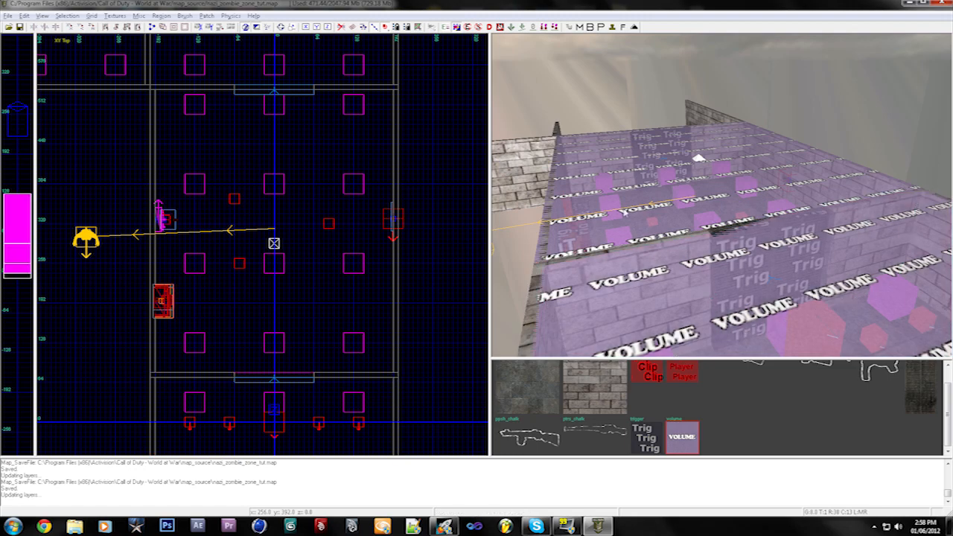
pyautogui.keyDown('shift'); pyautogui.click(615, 197); pyautogui.keyUp('shift')
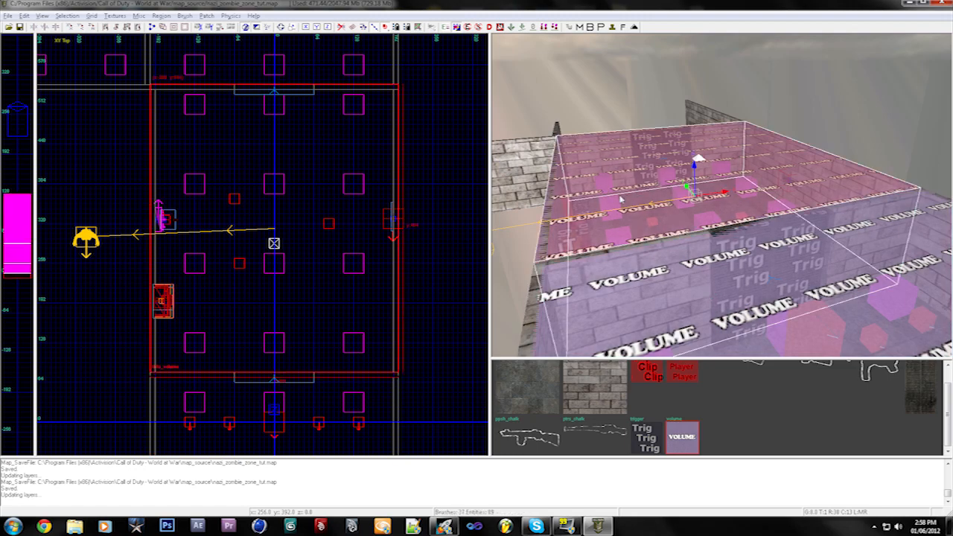
pyautogui.press('Escape')
pyautogui.moveTo(616, 199); pyautogui.dragTo(616, 200, button='right')
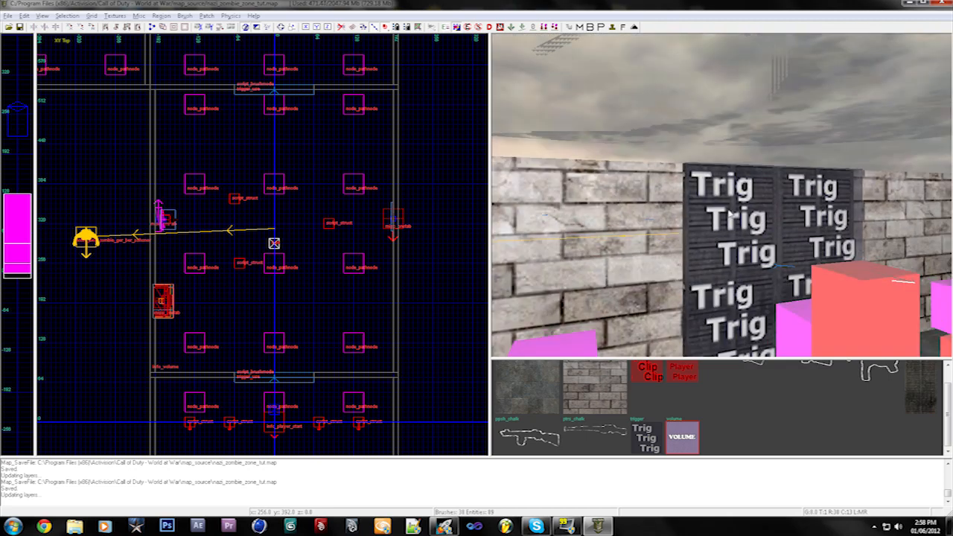
# Add the key script_flag with the value enter_zone2 to the trigger_use of the door between the two rooms
pyautogui.keyDown('shift'); pyautogui.click(731, 214); pyautogui.keyUp('shift')
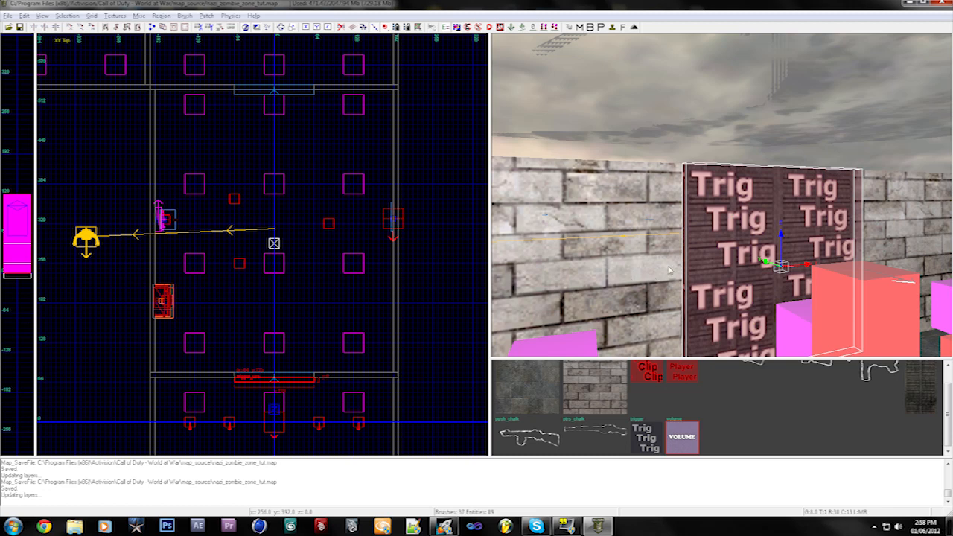
pyautogui.press('n')
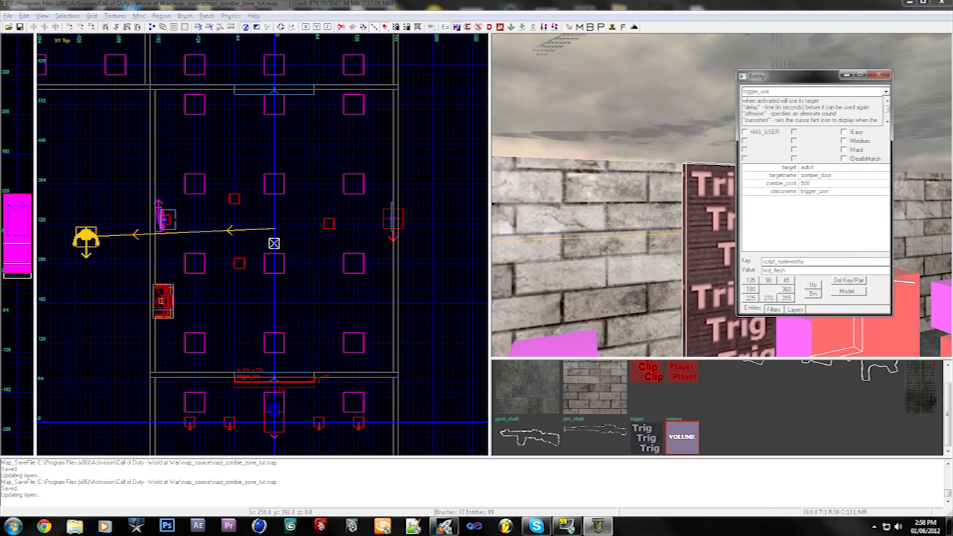
pyautogui.press('Tab')
pyautogui.write('cd')
pyautogui.press('Return')
pyautogui.press('Return')
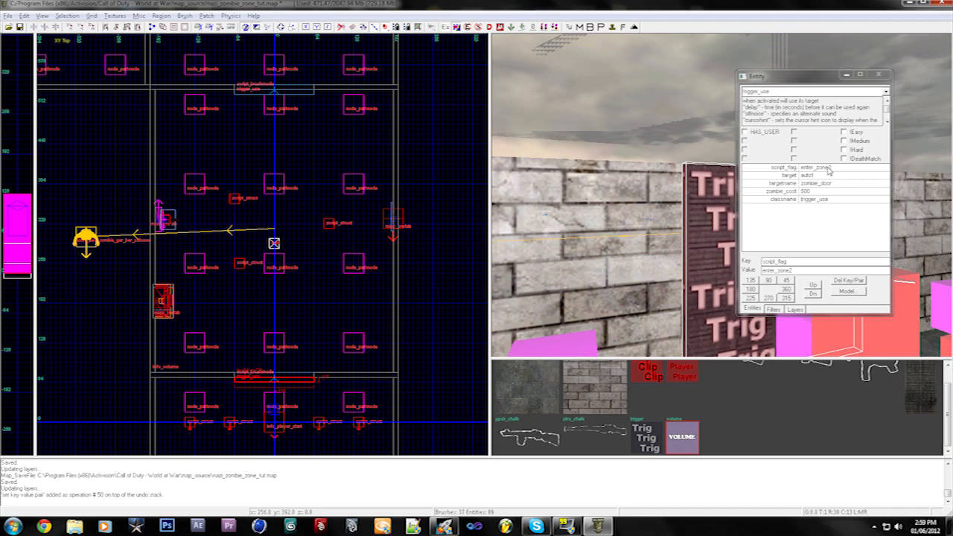
pyautogui.press('n')
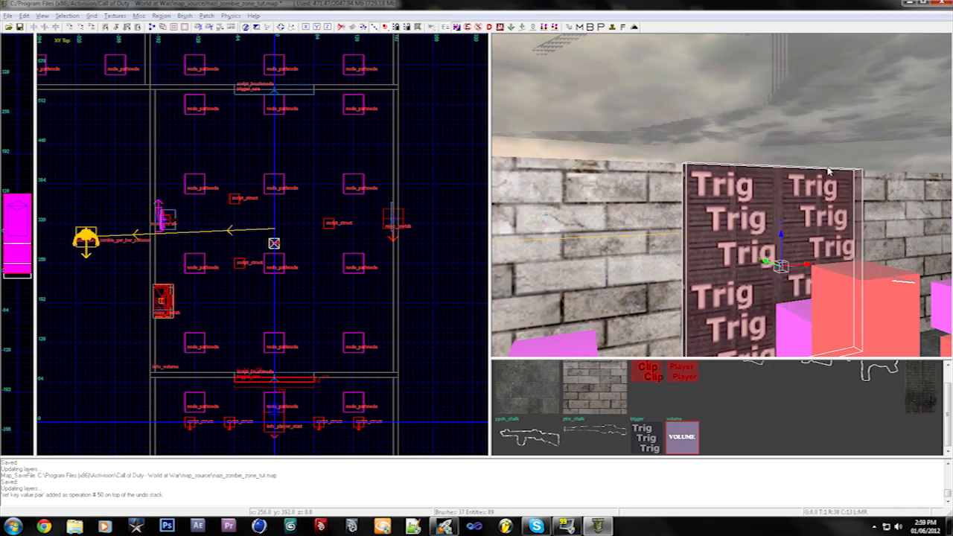
pyautogui.press('Escape')
# Recheck the key values on the door's trigger_use and save the map
pyautogui.hotkey('shift', 'h')
pyautogui.press('d')
pyautogui.press('d')
pyautogui.press('d')
pyautogui.press('c')
pyautogui.press('c')
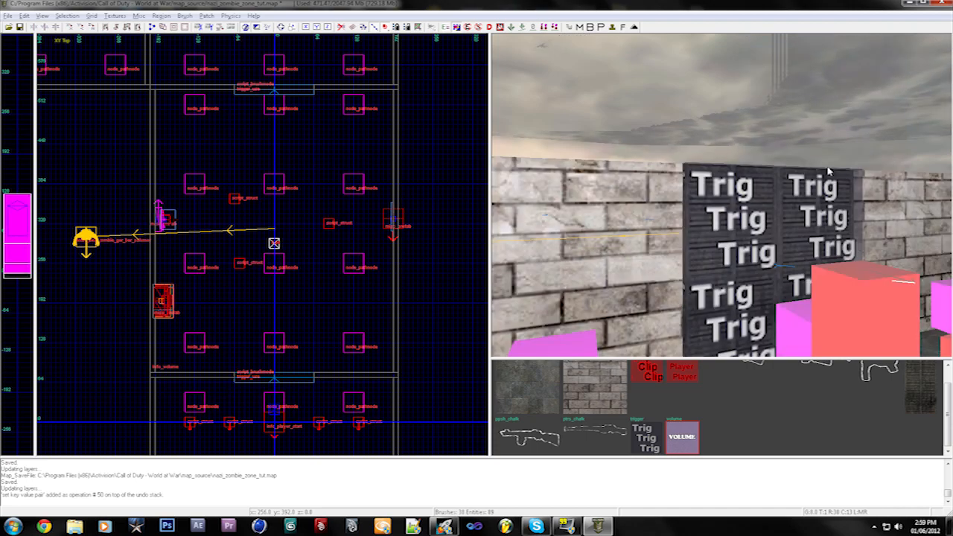
pyautogui.keyDown('shift'); pyautogui.click(808, 239); pyautogui.keyUp('shift')
pyautogui.press('n')
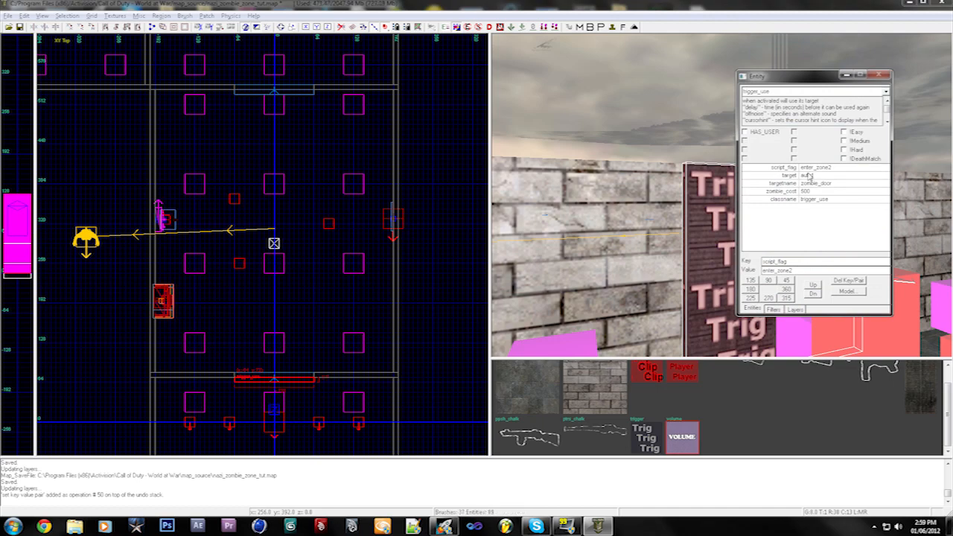
pyautogui.press('n')
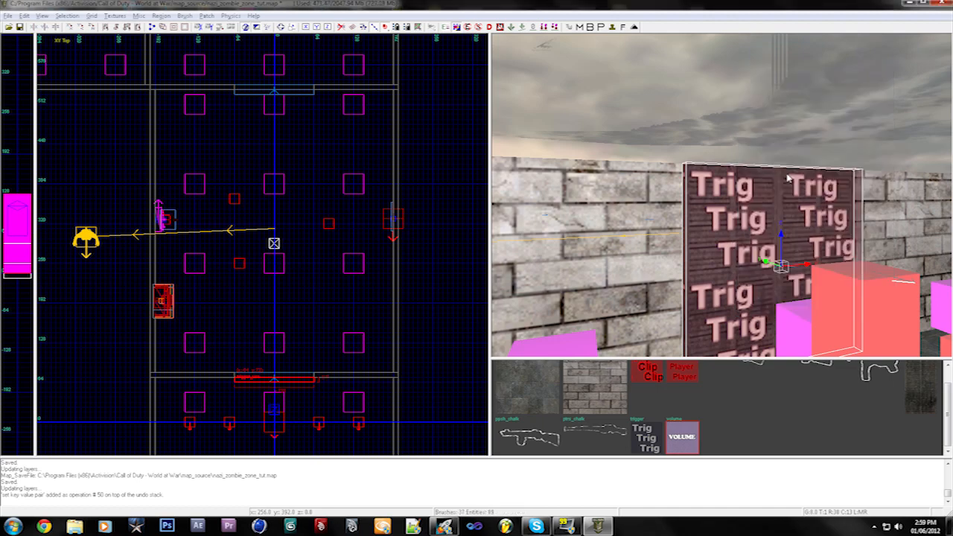
pyautogui.moveTo(788, 179); pyautogui.dragTo(787, 178, button='right')
pyautogui.press('Escape')
pyautogui.hotkey('ctrl', 's')
pyautogui.hotkey('ctrl', 's')
pyautogui.keyDown('shift'); pyautogui.click(787, 179); pyautogui.keyUp('shift')
pyautogui.press('Escape')
# Create an info_volume brush entity for the third room
pyautogui.moveTo(574, 133); pyautogui.dragTo(574, 133, button='right')
pyautogui.hotkey('ctrl', 'Tab')
pyautogui.hotkey('ctrl', 'Tab')
pyautogui.hotkey('ctrl', 'Tab')
pyautogui.scroll(-1, 362, 178)
pyautogui.rightClick(299, 206)
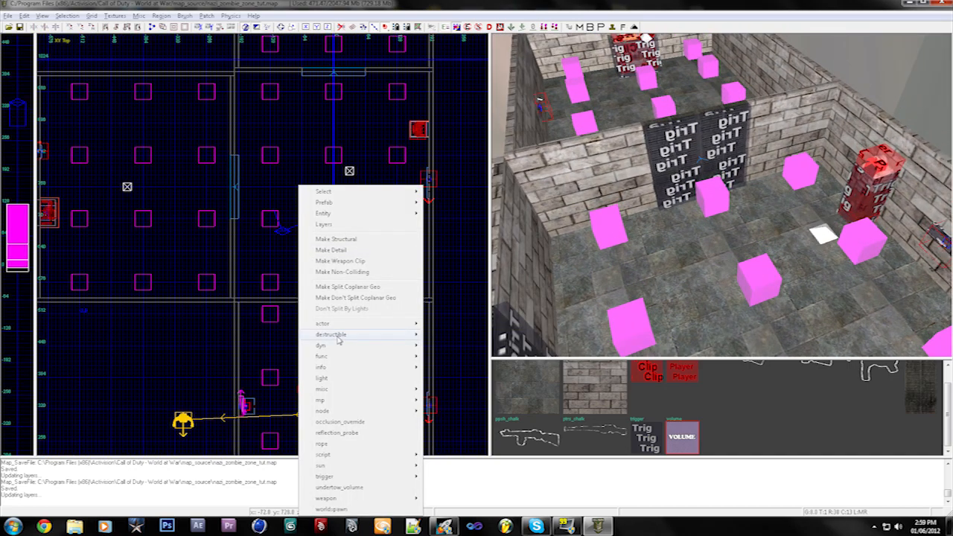
pyautogui.moveTo(338, 369)
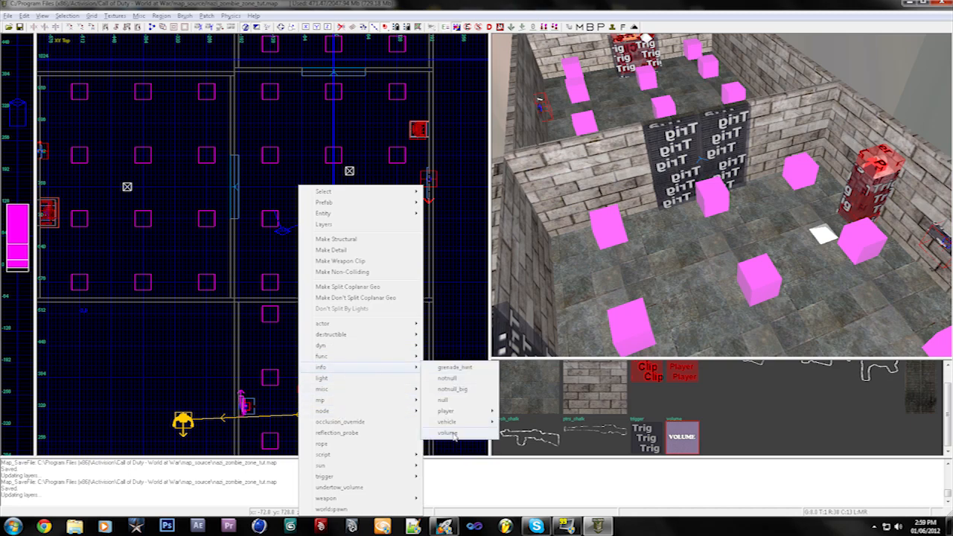
pyautogui.click(447, 433)
# Move and stretch the new info_volume so it covers the third room from wall to wall
pyautogui.moveTo(298, 195); pyautogui.dragTo(318, 272, button='right')
pyautogui.moveTo(318, 269); pyautogui.dragTo(256, 145)
pyautogui.moveTo(317, 140)
pyautogui.mouseDown()
pyautogui.moveTo(477, 140)
pyautogui.moveTo(434, 142)
pyautogui.mouseUp()
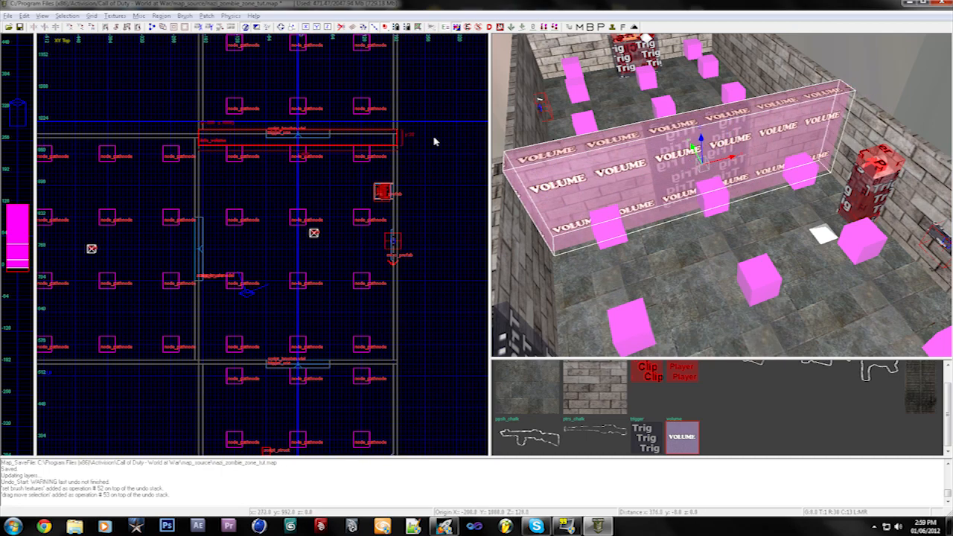
pyautogui.moveTo(350, 170)
pyautogui.mouseDown()
pyautogui.moveTo(293, 376)
pyautogui.moveTo(298, 404)
pyautogui.mouseUp()
pyautogui.moveTo(298, 404); pyautogui.dragTo(300, 389, button='right')
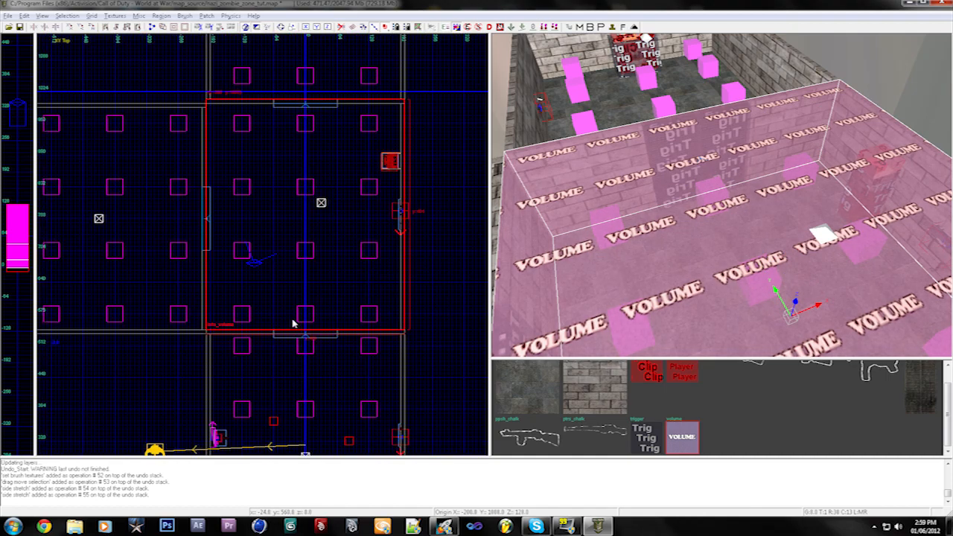
# Examine how the third room's info_volume meets the second room's volume and the wall of the side room
pyautogui.press('Down')
pyautogui.press('Right')
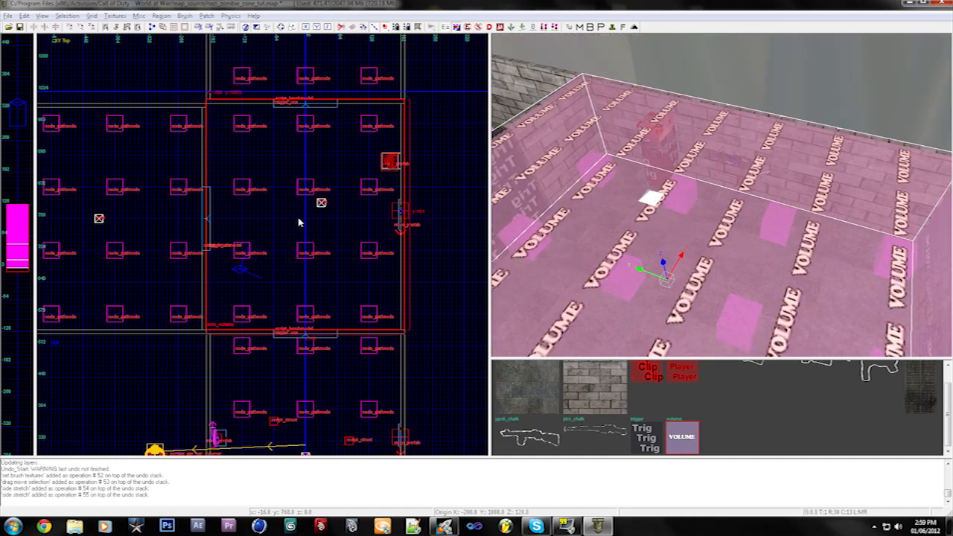
pyautogui.press('Up')
pyautogui.press('Left')
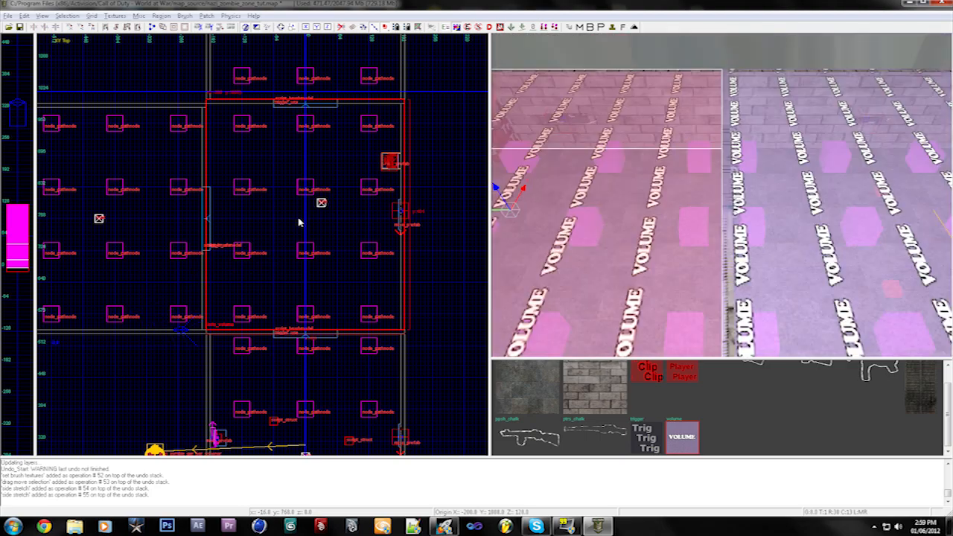
pyautogui.press('Down')
pyautogui.press('Up')
pyautogui.press('Up')
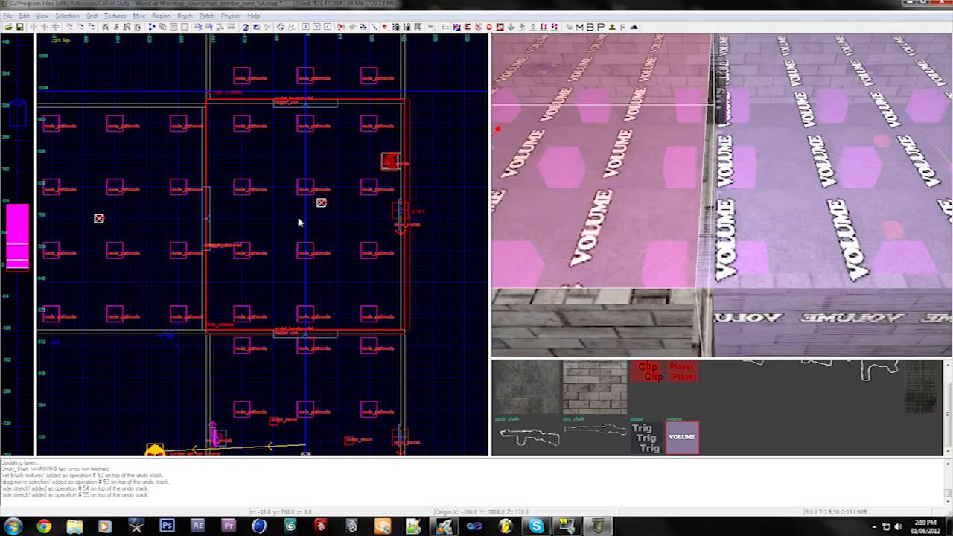
pyautogui.press('Left')
pyautogui.press('Down')
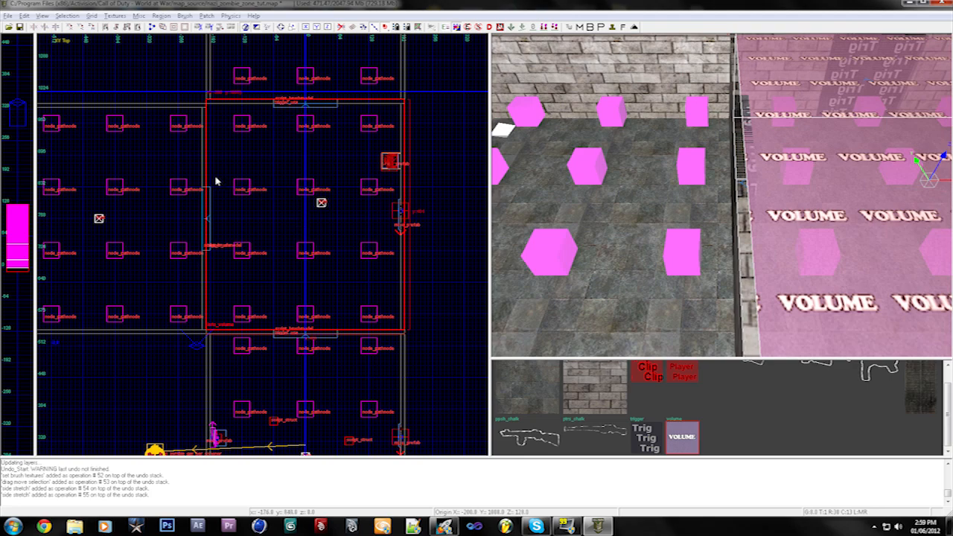
# Extend the third room's info_volume through the thickness of the wall it shares with the side room
pyautogui.scroll(2, 205, 174)
pyautogui.moveTo(181, 173); pyautogui.dragTo(175, 173)
pyautogui.moveTo(225, 186); pyautogui.dragTo(160, 193, button='right')
pyautogui.press('a')
pyautogui.press('z')
pyautogui.press('Right')
pyautogui.press('Right')
pyautogui.press('Right')
pyautogui.press('Up')
pyautogui.press('Up')
pyautogui.press('Up')
pyautogui.press('Up')
pyautogui.press('Left')
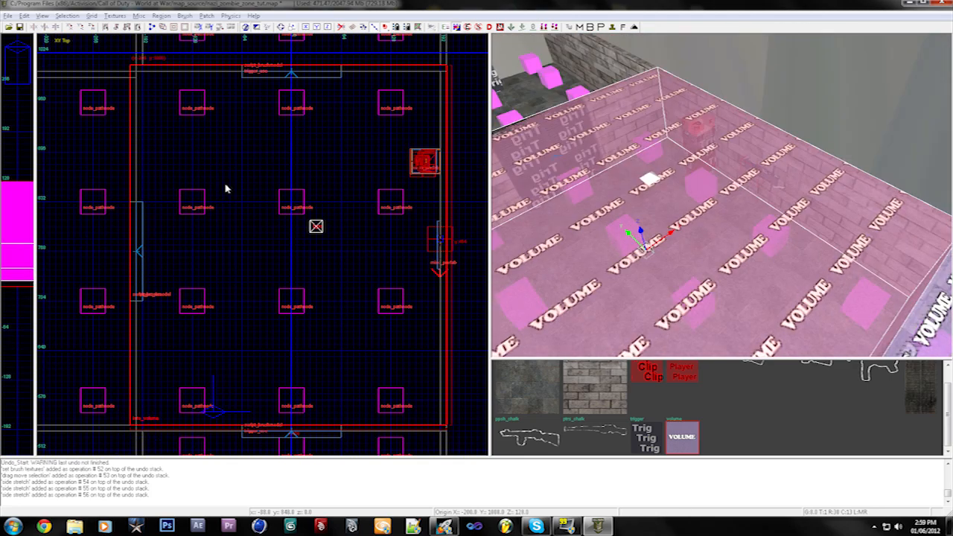
pyautogui.press('Escape')
# Add the key targetname with the value zone3 to the third room's info_volume
pyautogui.press('Right')
pyautogui.press('Down')
pyautogui.press('Down')
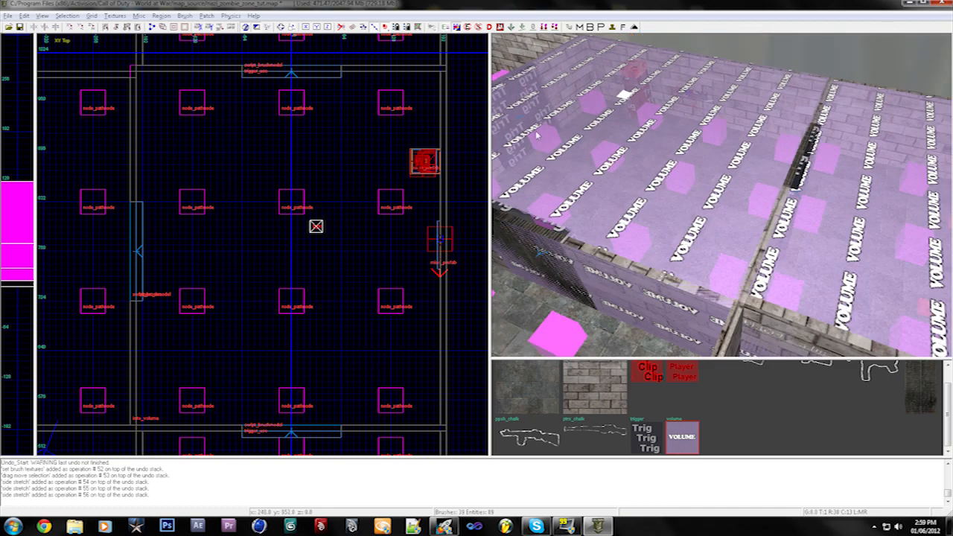
pyautogui.keyDown('shift'); pyautogui.click(631, 146); pyautogui.keyUp('shift')
pyautogui.press('n')
pyautogui.moveTo(788, 261); pyautogui.dragTo(565, 288)
pyautogui.write('targetname')
pyautogui.press('Return')
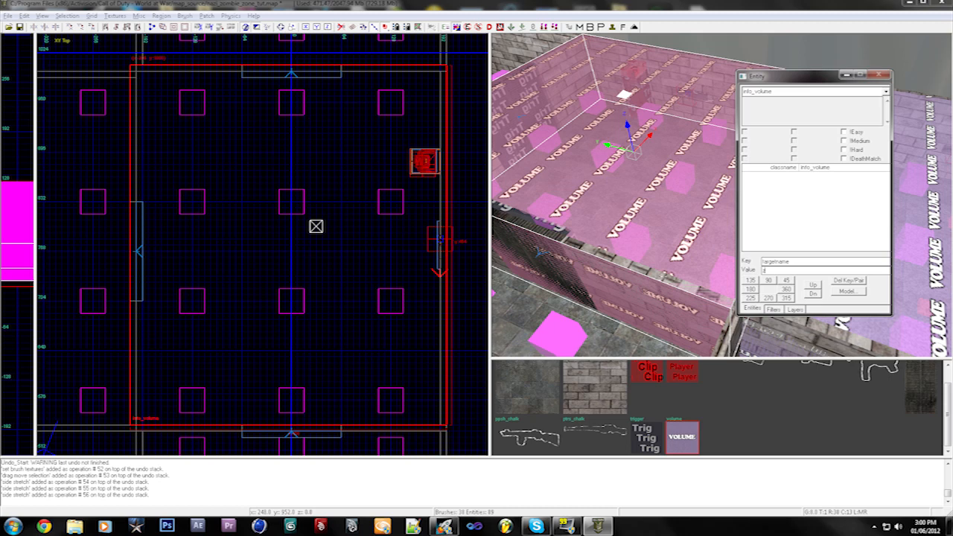
pyautogui.press('Return')
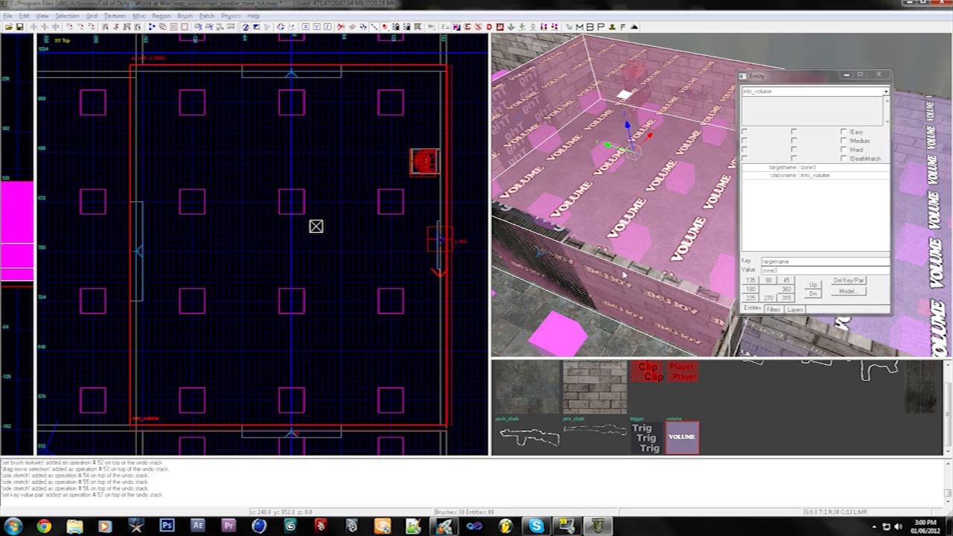
# Add the key target with the value zone3_spawners to the third room's info_volume
pyautogui.moveTo(793, 261); pyautogui.dragTo(727, 262)
pyautogui.press('BackSpace')
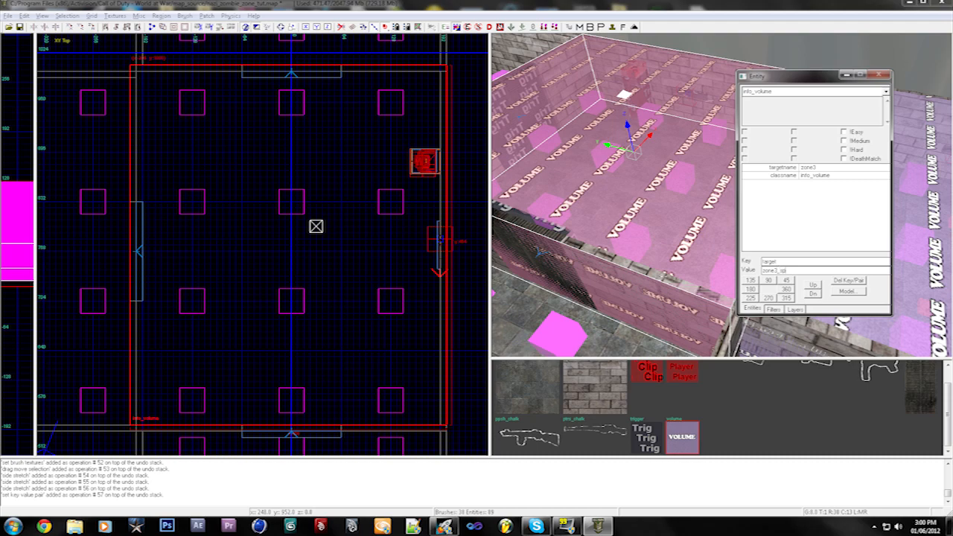
pyautogui.press('Return')
pyautogui.press('Escape')
pyautogui.press('Escape')
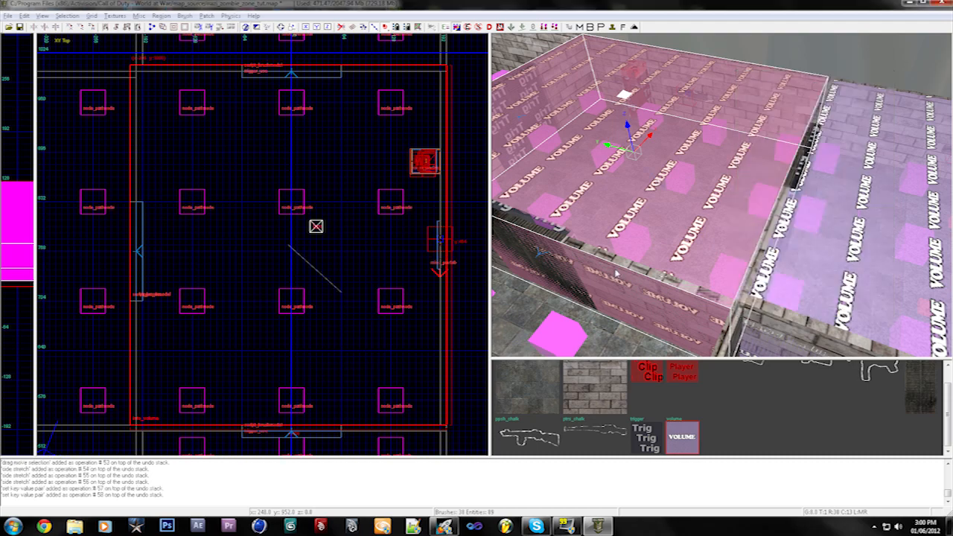
# Duplicate the second room's zombie spawner and place the copy outside the third room, beyond its window wall
pyautogui.moveTo(616, 273); pyautogui.dragTo(616, 273, button='right')
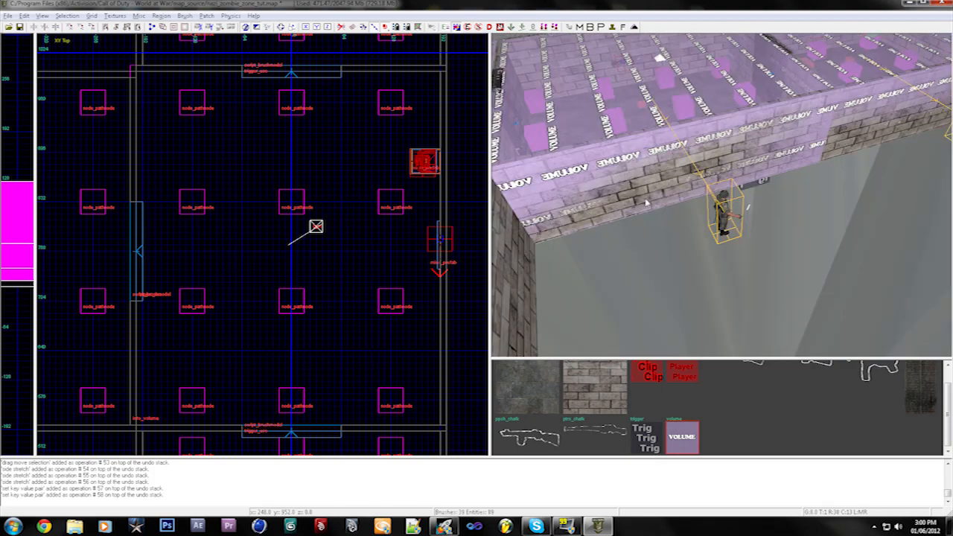
pyautogui.keyDown('shift'); pyautogui.click(727, 201); pyautogui.keyUp('shift')
pyautogui.scroll(-4, 279, 215)
pyautogui.hotkey('ctrl', 'Tab')
pyautogui.hotkey('ctrl', 'Tab')
pyautogui.hotkey('ctrl', 'Tab')
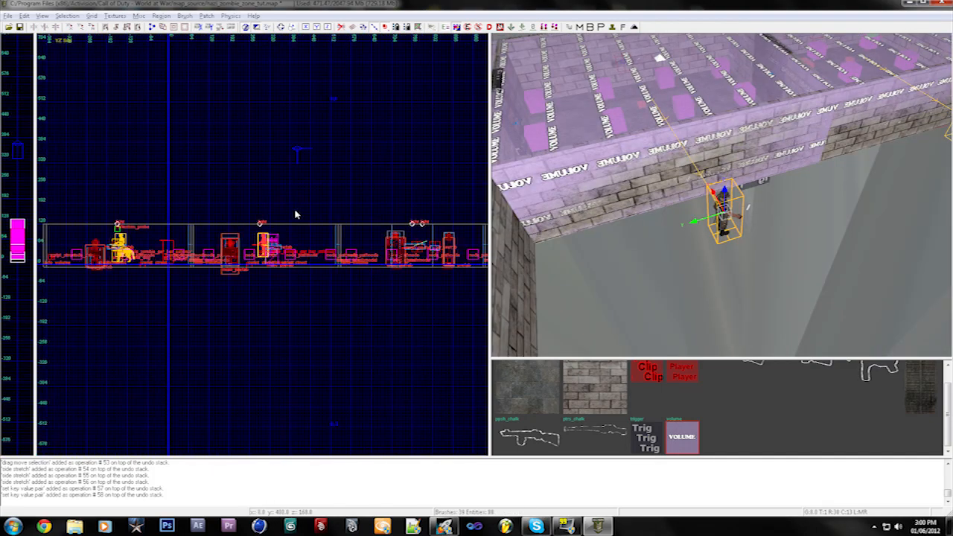
pyautogui.moveTo(272, 248); pyautogui.dragTo(272, 248, button='right')
pyautogui.press('space')
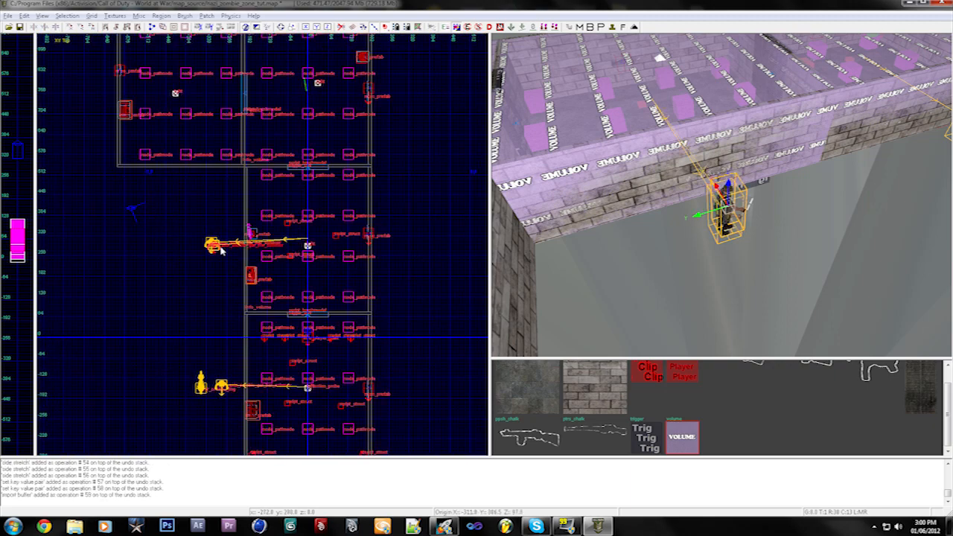
pyautogui.moveTo(225, 252)
pyautogui.mouseDown()
pyautogui.moveTo(381, 132)
pyautogui.moveTo(415, 85)
pyautogui.mouseUp()
pyautogui.moveTo(415, 85); pyautogui.dragTo(365, 170, button='right')
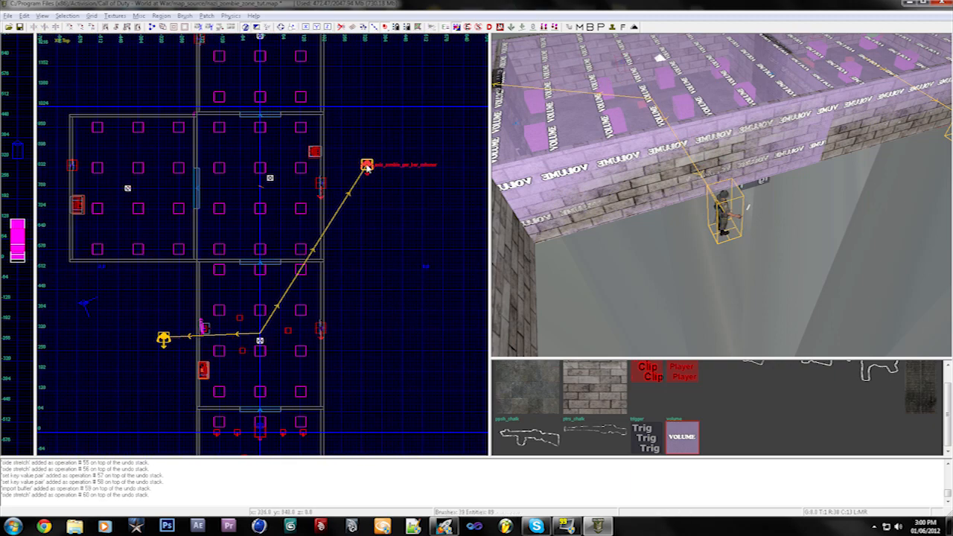
pyautogui.moveTo(366, 166); pyautogui.dragTo(366, 170)
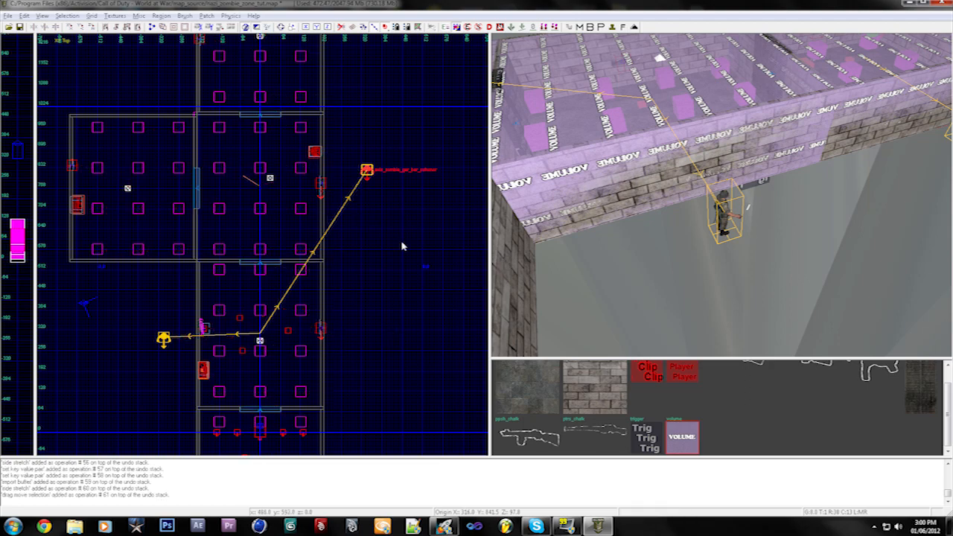
# Change the duplicated zombie spawner's targetname to zone3_spawners
pyautogui.press('Up')
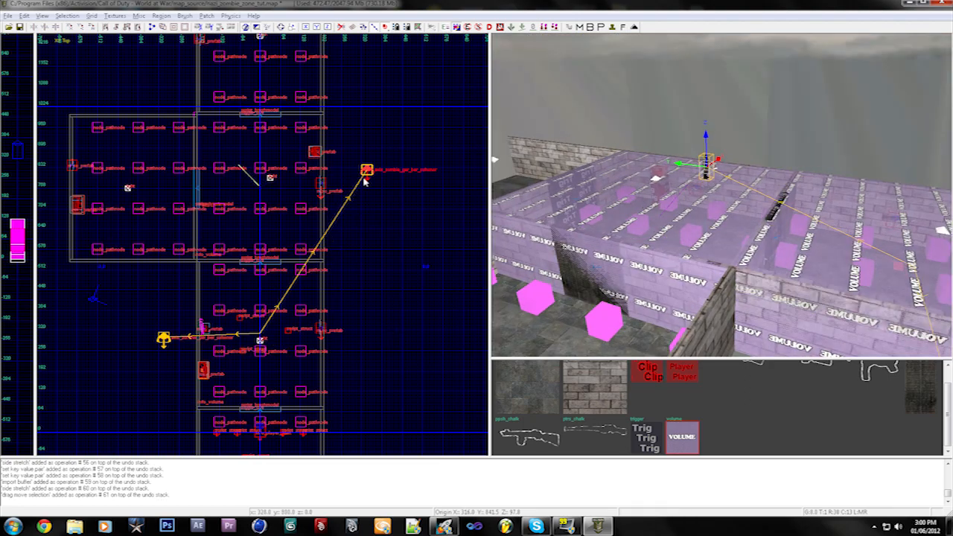
pyautogui.press('Up')
pyautogui.press('Left')
pyautogui.press('Down')
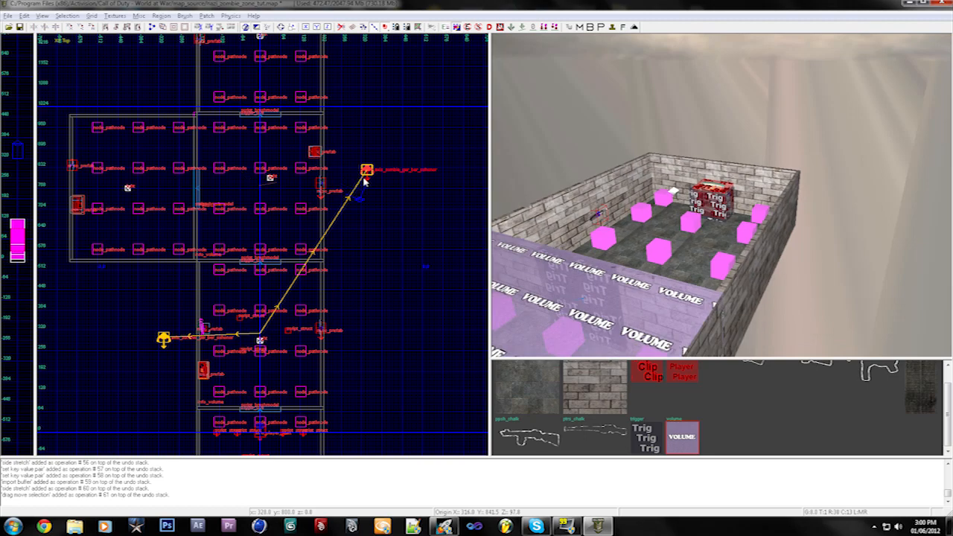
pyautogui.press('c')
pyautogui.press('Right')
pyautogui.press('Up')
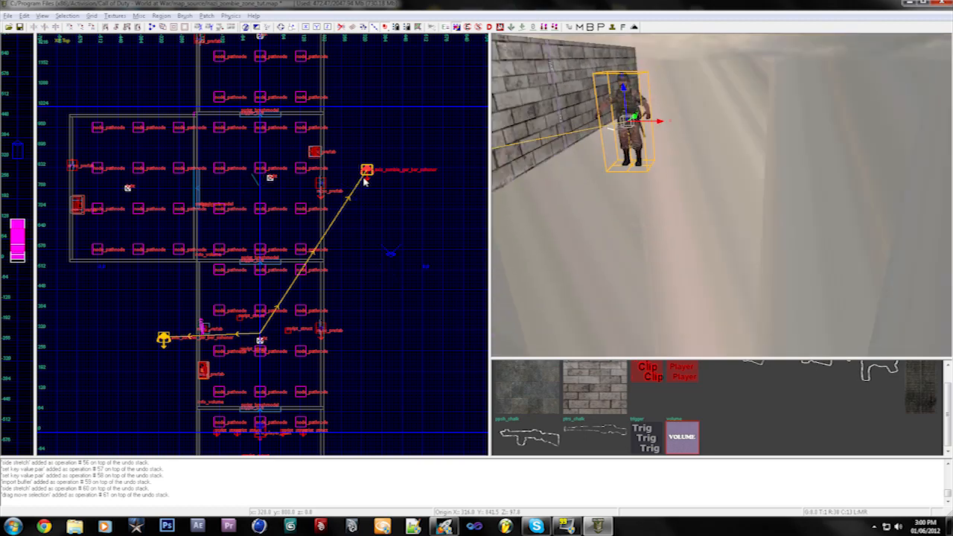
pyautogui.press('Left')
pyautogui.press('n')
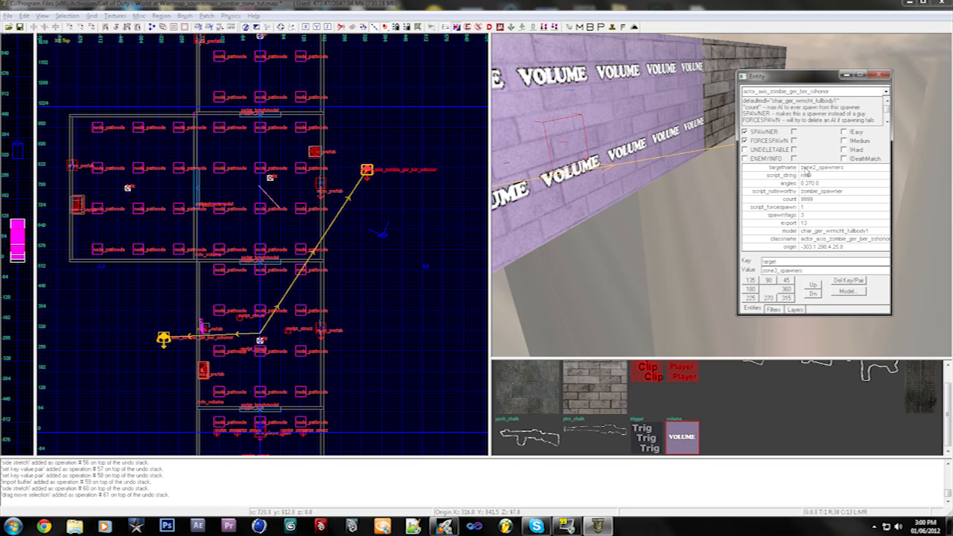
pyautogui.click(787, 170)
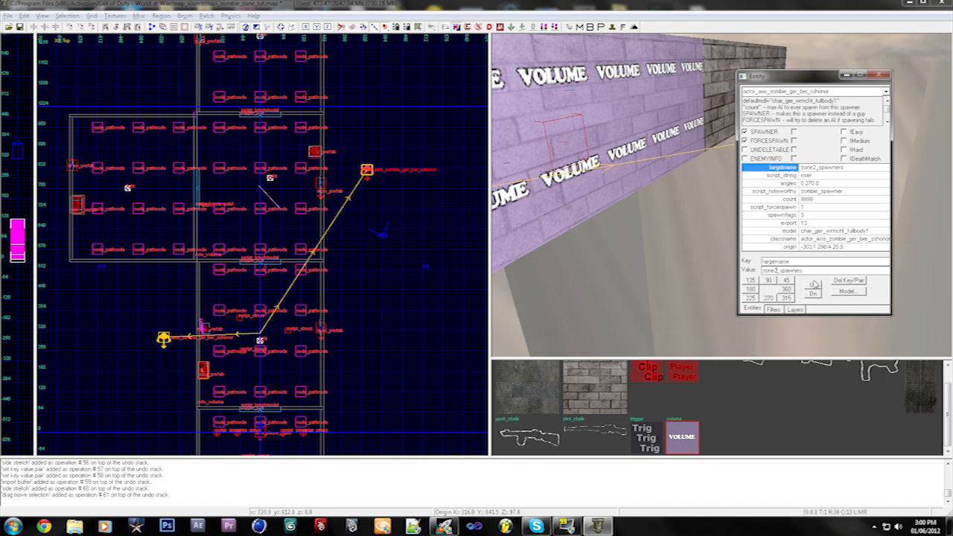
pyautogui.write('3')
pyautogui.press('Return')
pyautogui.press('n')
pyautogui.press('Escape')
# Recheck the key values on the third room's info_volume against the new spawner
pyautogui.moveTo(814, 284); pyautogui.dragTo(815, 284, button='right')
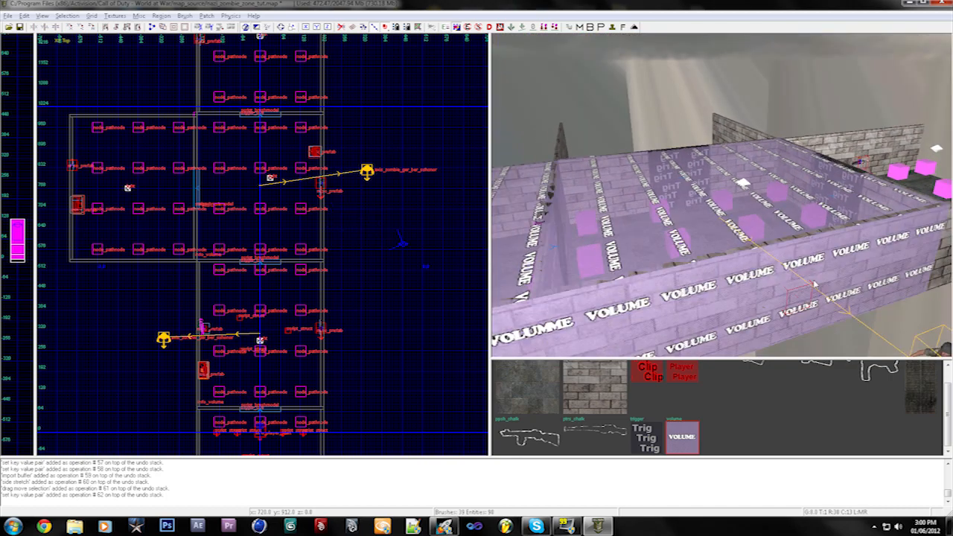
pyautogui.keyDown('shift'); pyautogui.click(743, 182); pyautogui.keyUp('shift')
pyautogui.press('n')
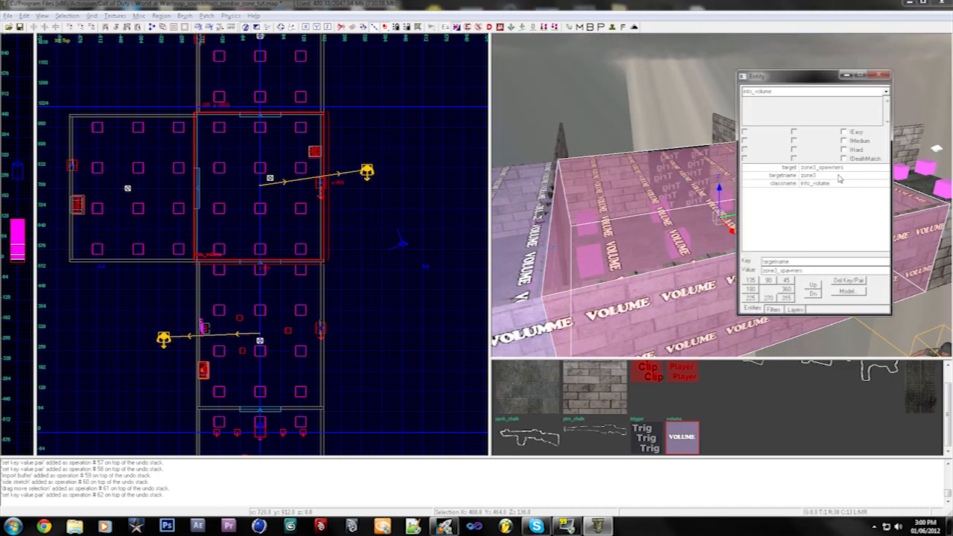
pyautogui.press('Escape')
pyautogui.press('Escape')
# Create a script_struct on the third room's floor, between the pathnodes near the side-room door
pyautogui.moveTo(802, 233); pyautogui.dragTo(802, 233, button='right')
pyautogui.moveTo(718, 181); pyautogui.dragTo(718, 180, button='right')
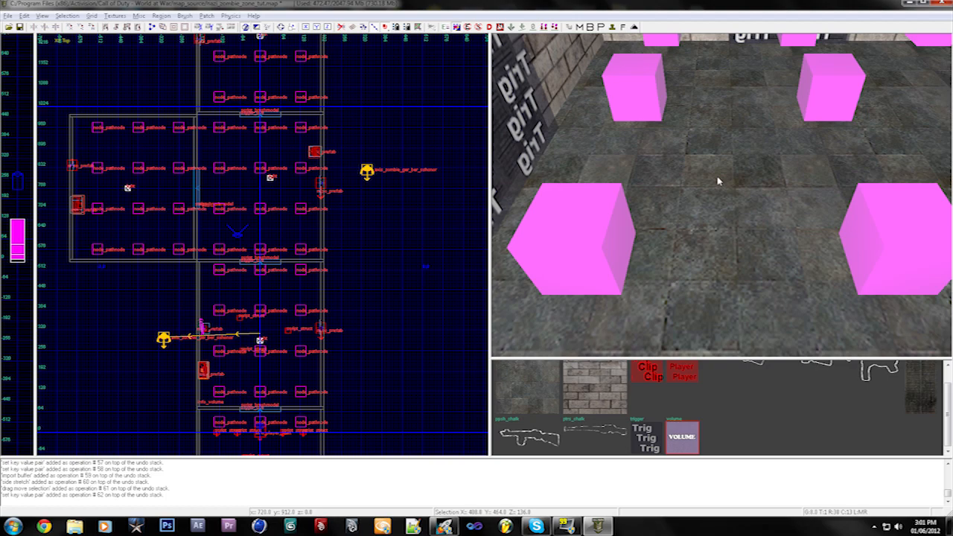
pyautogui.moveTo(718, 180); pyautogui.dragTo(718, 180, button='right')
pyautogui.scroll(1, 718, 181)
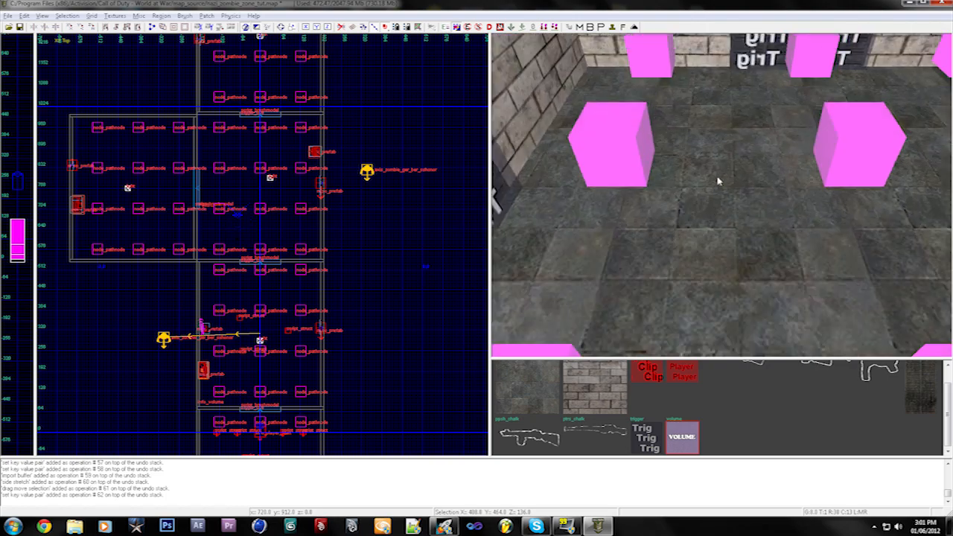
pyautogui.scroll(-1, 718, 181)
pyautogui.hotkey('ctrl', 'Tab')
pyautogui.hotkey('ctrl', 'Tab')
pyautogui.hotkey('ctrl', 'Tab')
pyautogui.scroll(2, 181, 215)
pyautogui.scroll(2, 293, 231)
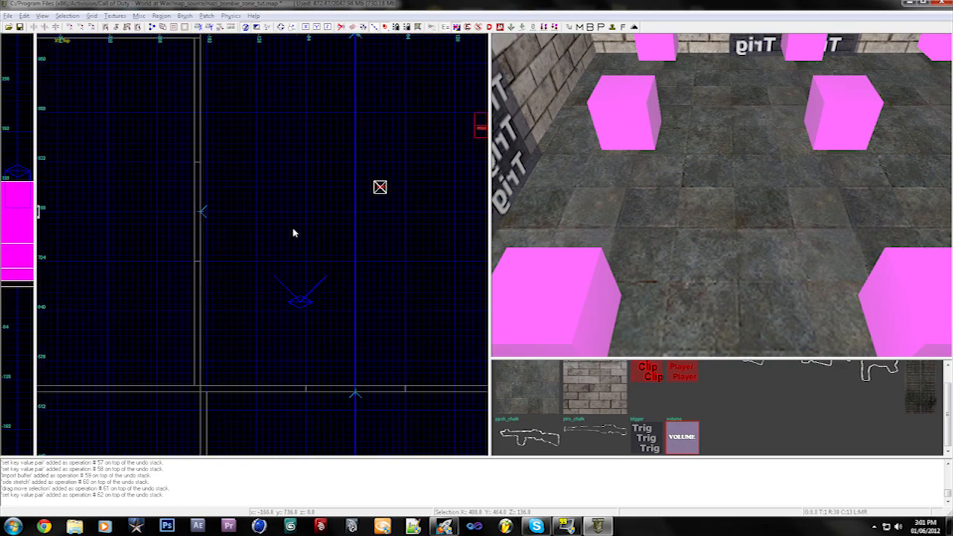
pyautogui.rightClick(286, 227)
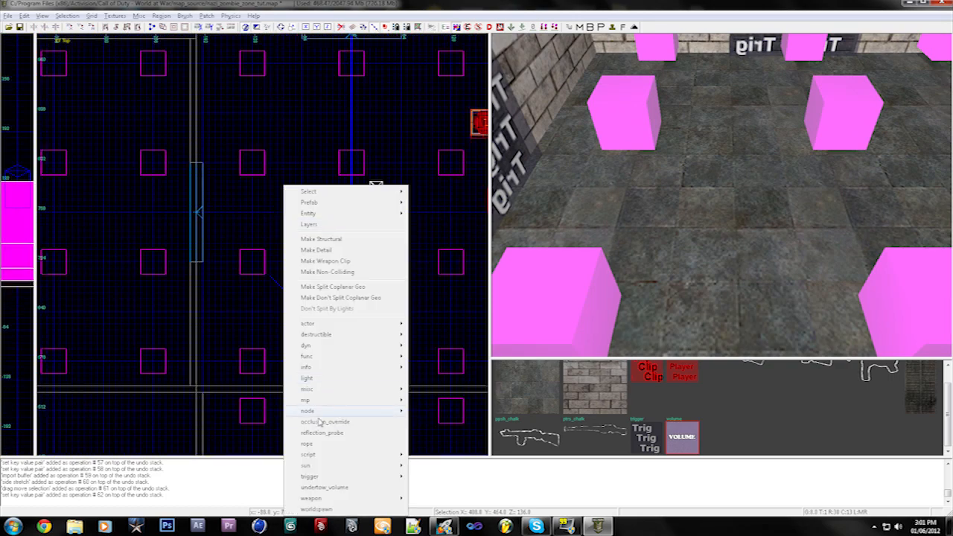
pyautogui.moveTo(318, 457)
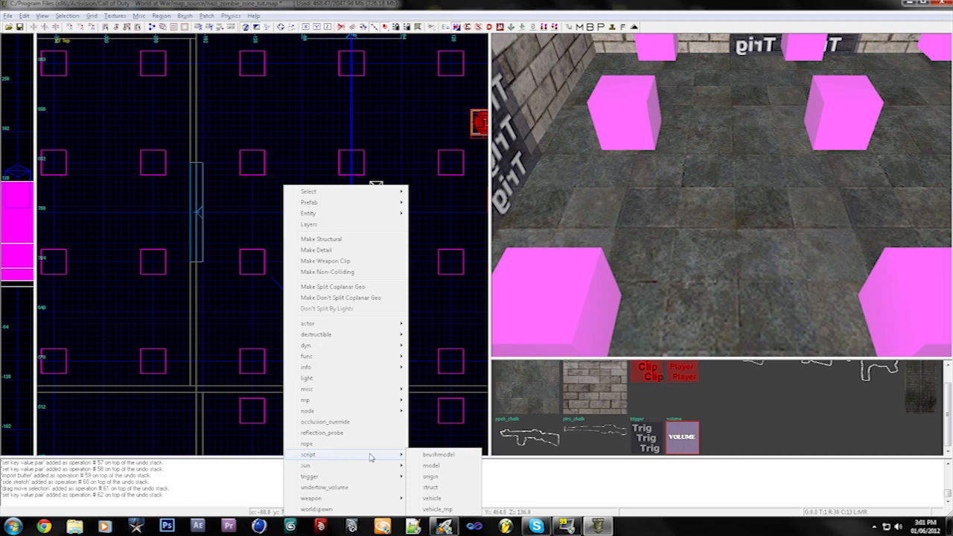
pyautogui.click(446, 488)
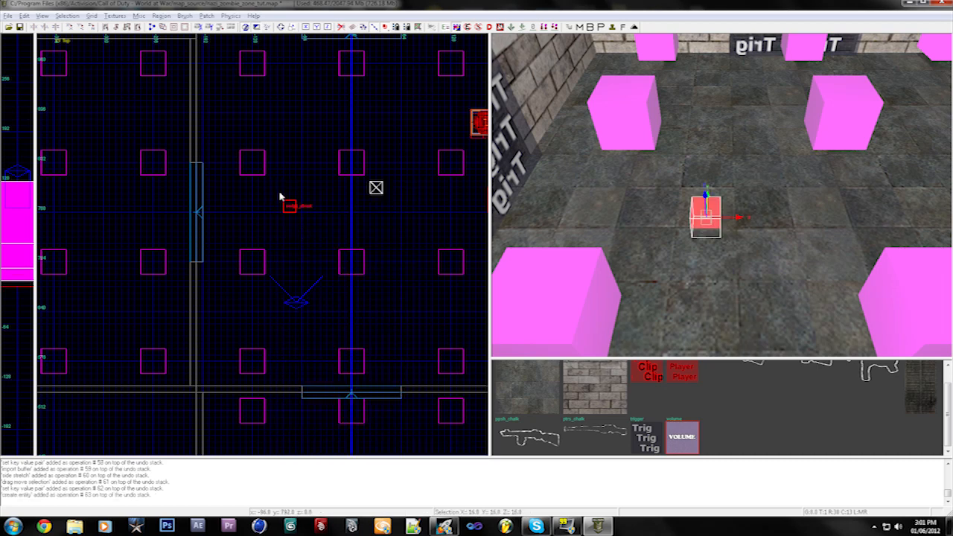
# Add the key targetname with the value zone3_spawners_rise to the new script_struct
pyautogui.press('n')
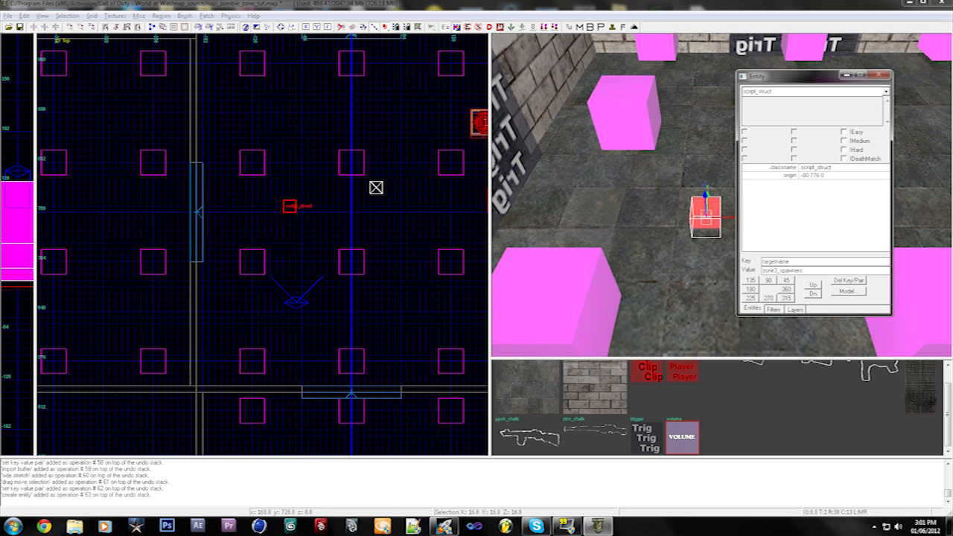
pyautogui.moveTo(792, 261); pyautogui.dragTo(737, 258)
pyautogui.write('t')
pyautogui.press('Return')
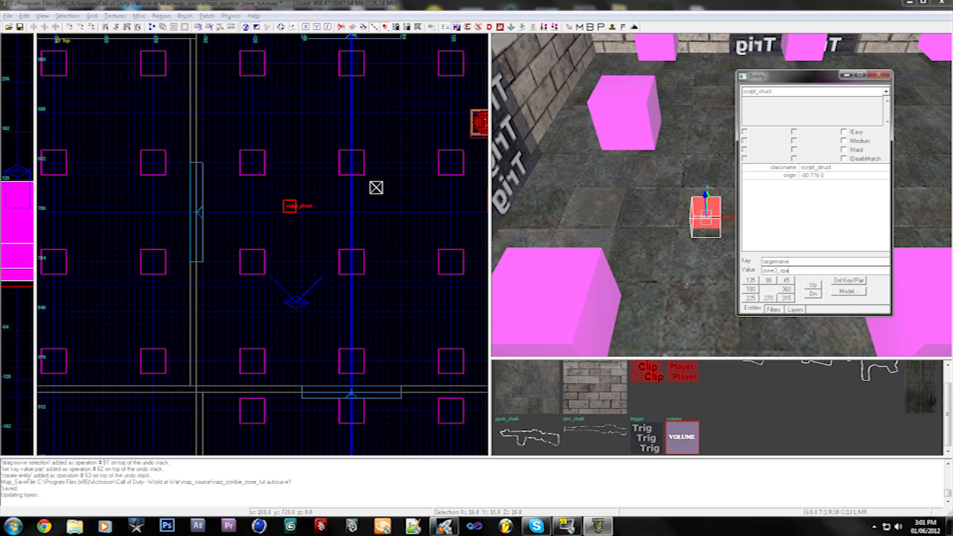
pyautogui.write('zone3_spawners_rise')
pyautogui.press('Return')
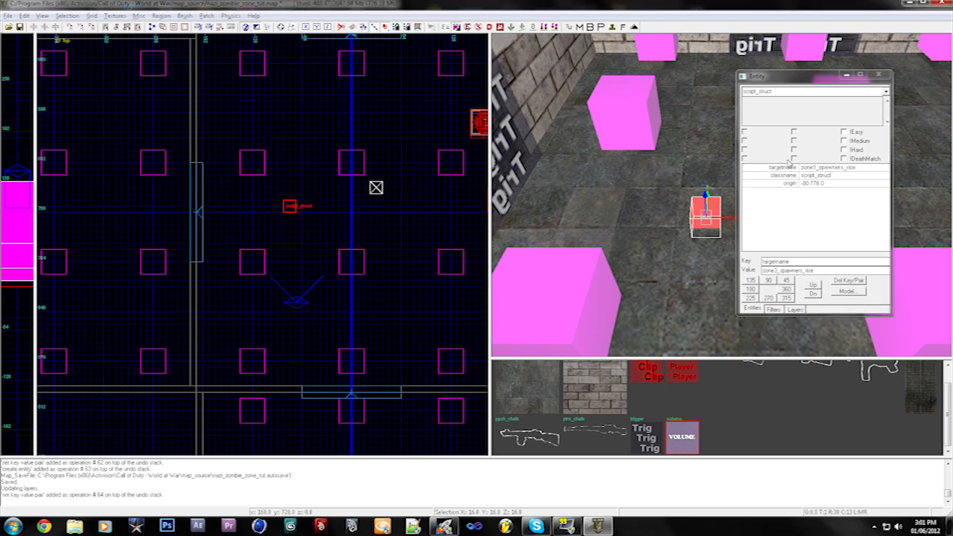
# Add the key script_noteworthy with the value find_flesh to the third room's script_struct and deselect it
pyautogui.moveTo(791, 261); pyautogui.dragTo(735, 261)
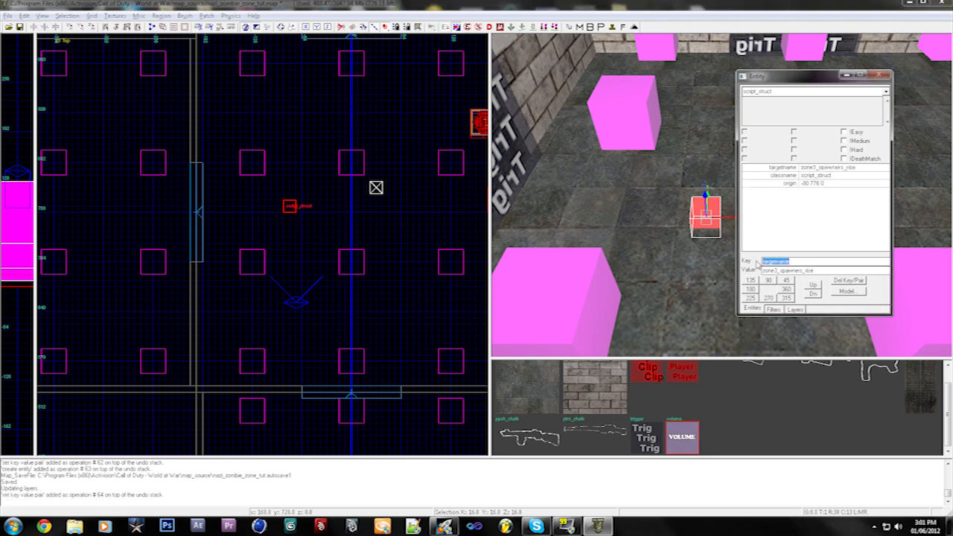
pyautogui.press('BackSpace')
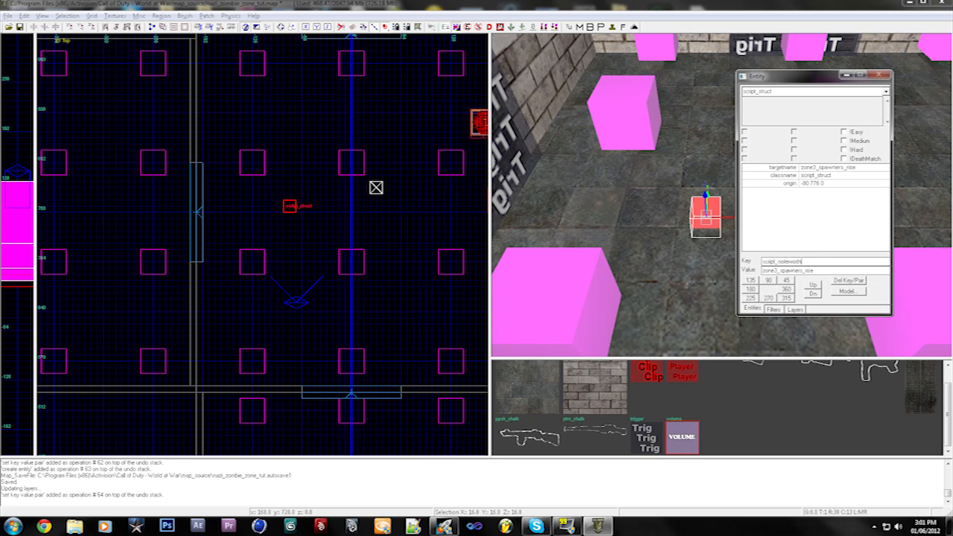
pyautogui.press('Return')
pyautogui.press('Return')
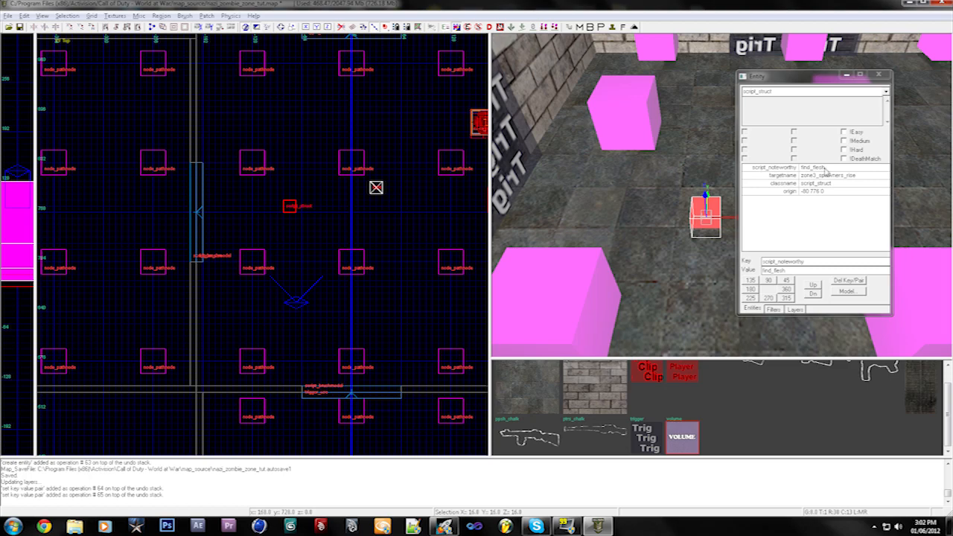
pyautogui.press('n')
pyautogui.press('Escape')
# Duplicate the riser script_struct twice, spread the copies between the third room's pathnodes, and save the map
pyautogui.moveTo(756, 238); pyautogui.dragTo(755, 238, button='right')
pyautogui.keyDown('shift'); pyautogui.click(723, 214); pyautogui.keyUp('shift')
pyautogui.scroll(3, 310, 225)
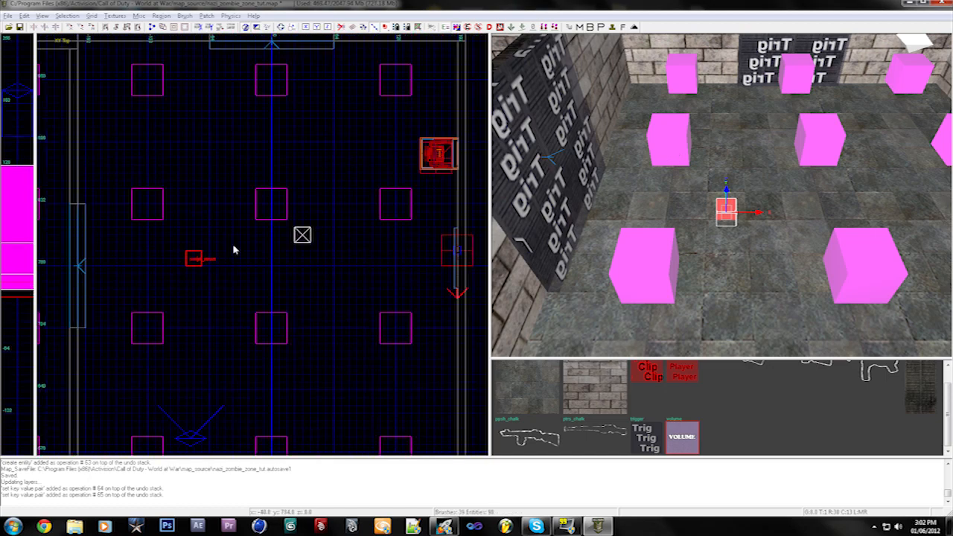
pyautogui.scroll(-1, 233, 250)
pyautogui.hotkey('ctrl', 'v')
pyautogui.moveTo(211, 258); pyautogui.dragTo(334, 256)
pyautogui.hotkey('ctrl', 'v')
pyautogui.moveTo(294, 280); pyautogui.dragTo(262, 151)
pyautogui.hotkey('ctrl', 's')
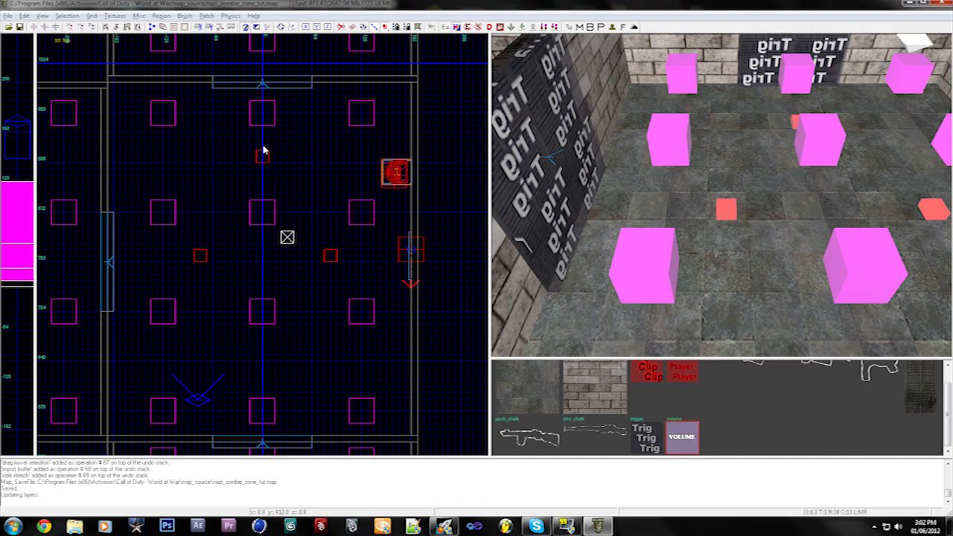
pyautogui.hotkey('ctrl', 's')
# Look over the third room's riser placement and the adjoining side room in the 3D view
pyautogui.press('Up')
pyautogui.press('Right')
pyautogui.press('Right')
pyautogui.press('d')
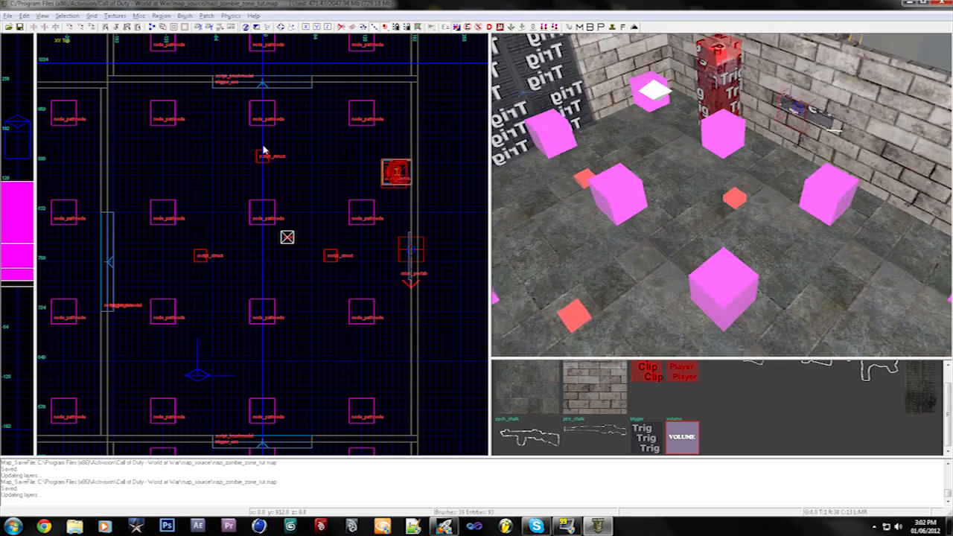
pyautogui.press('Up')
pyautogui.press('Left')
pyautogui.press('Left')
pyautogui.press('Left')
pyautogui.press('Left')
pyautogui.press('Left')
pyautogui.press('Up')
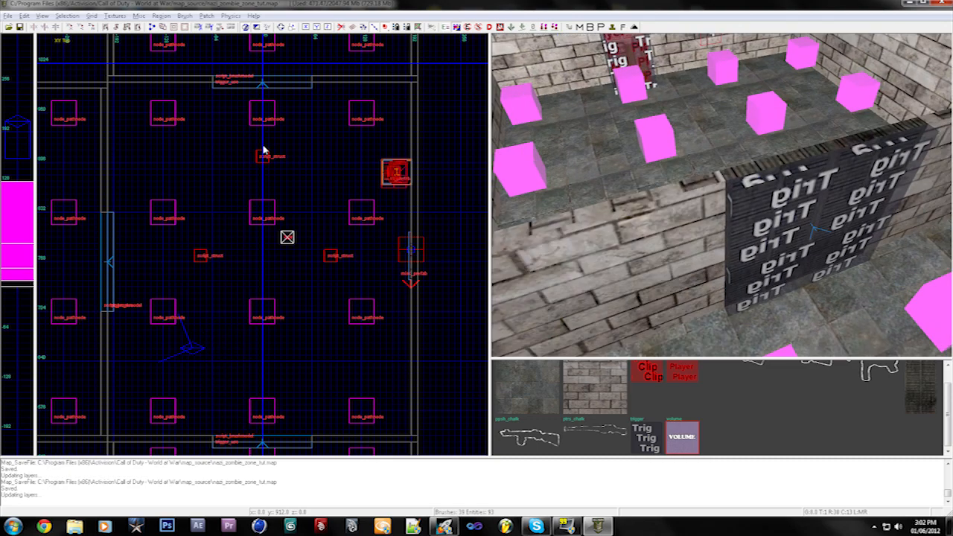
pyautogui.press('Up')
pyautogui.press('Up')
pyautogui.press('Up')
pyautogui.press('Up')
pyautogui.press('Up')
pyautogui.press('Right')
pyautogui.press('Left')
pyautogui.press('Up')
pyautogui.press('Right')
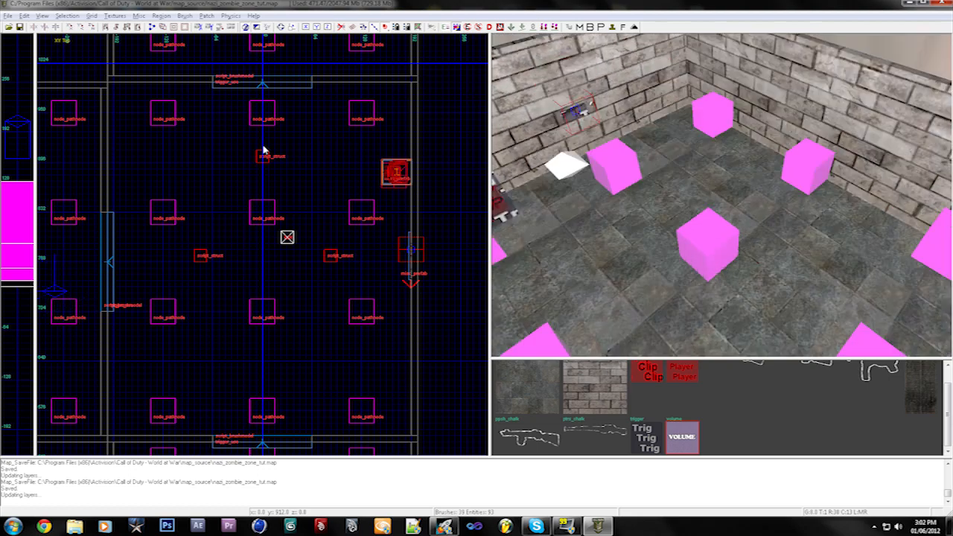
pyautogui.press('Down')
pyautogui.press('Down')
pyautogui.press('Down')
pyautogui.press('Down')
pyautogui.press('Down')
pyautogui.press('Right')
pyautogui.press('d')
pyautogui.press('d')
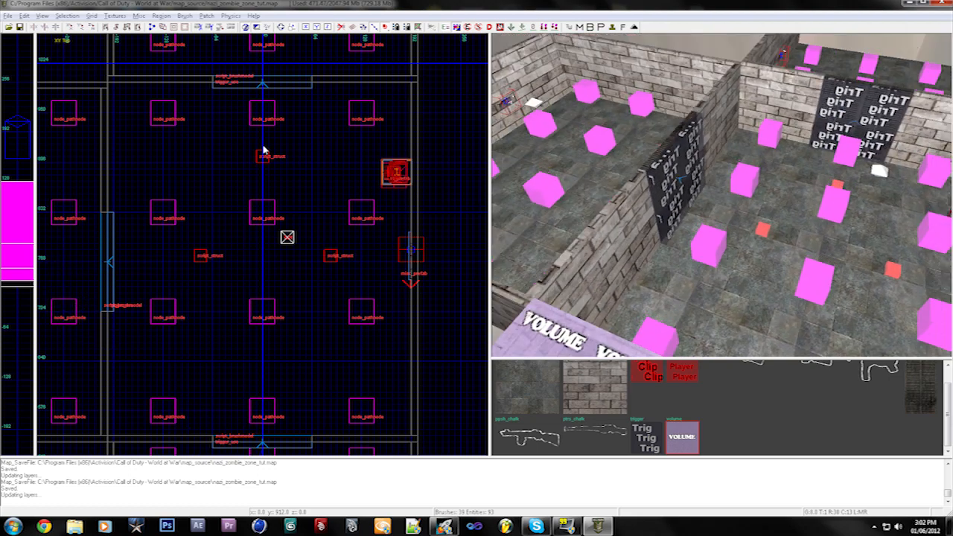
pyautogui.press('d')
# Unhide the hidden info_volumes and spawners, check them around the rooms, and save the map
pyautogui.hotkey('shift', 'h')
pyautogui.press('Left')
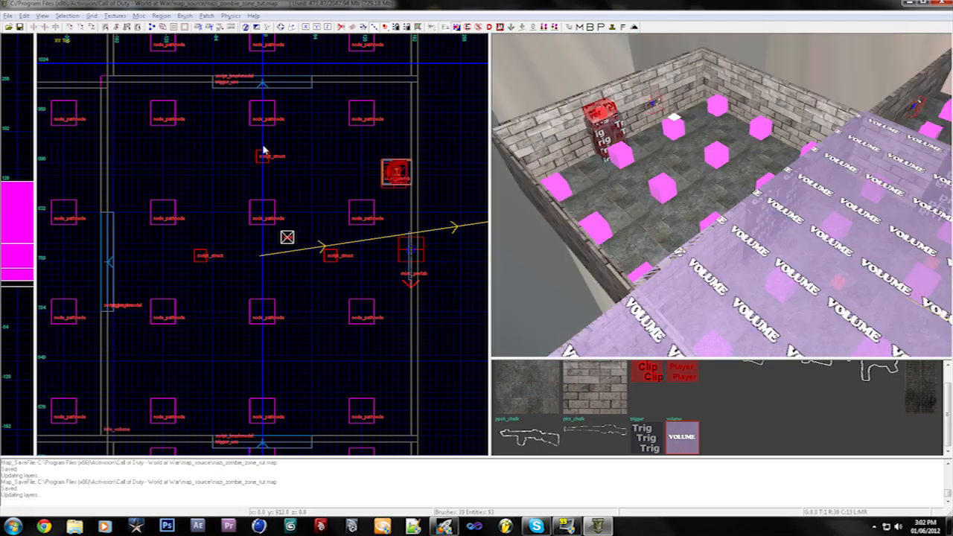
pyautogui.press('Left')
pyautogui.press('Up')
pyautogui.press('Right')
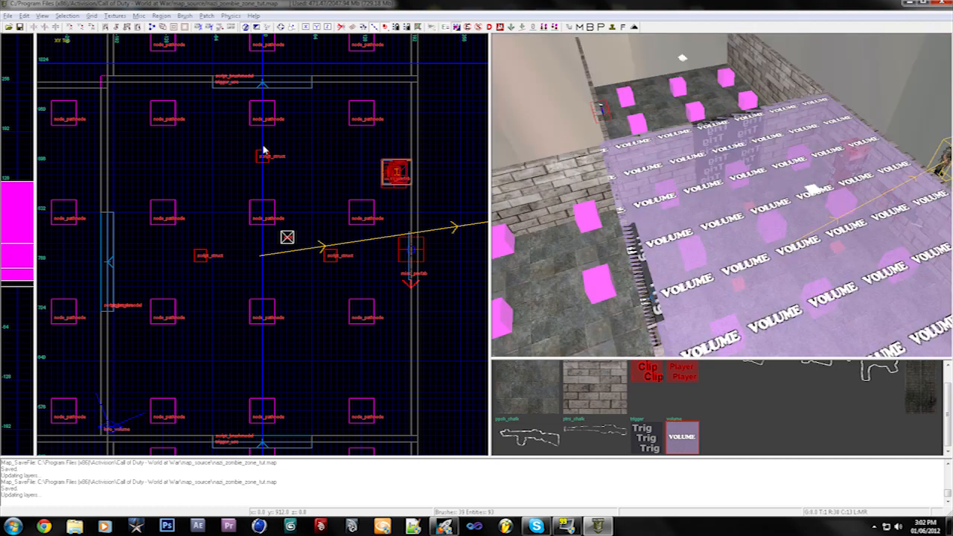
pyautogui.press('Down')
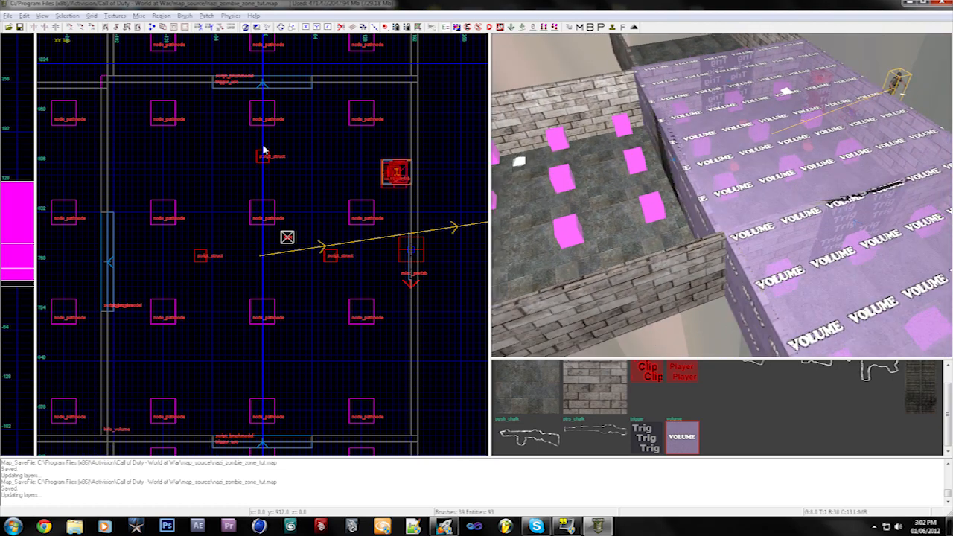
pyautogui.press('Left')
pyautogui.press('Right')
pyautogui.press('Down')
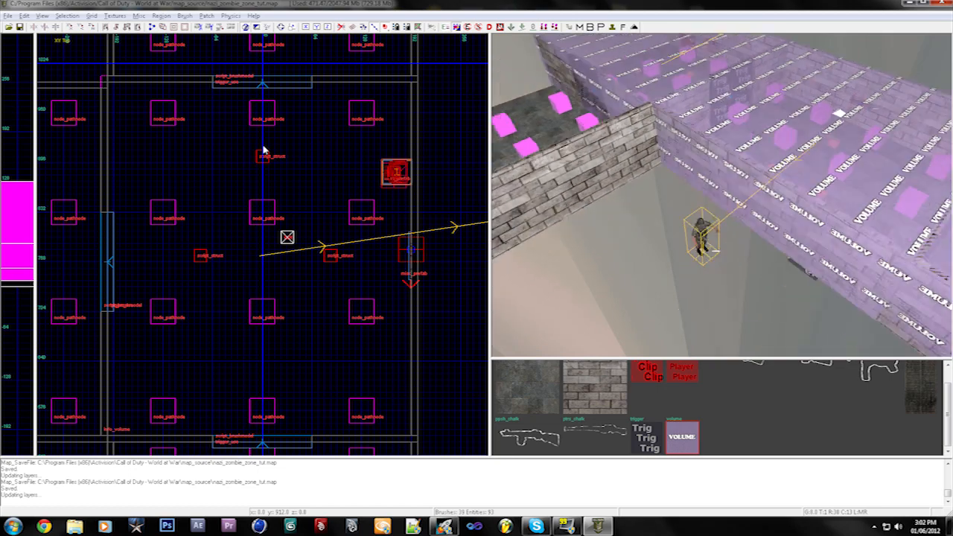
pyautogui.press('Left')
pyautogui.hotkey('ctrl', 's')
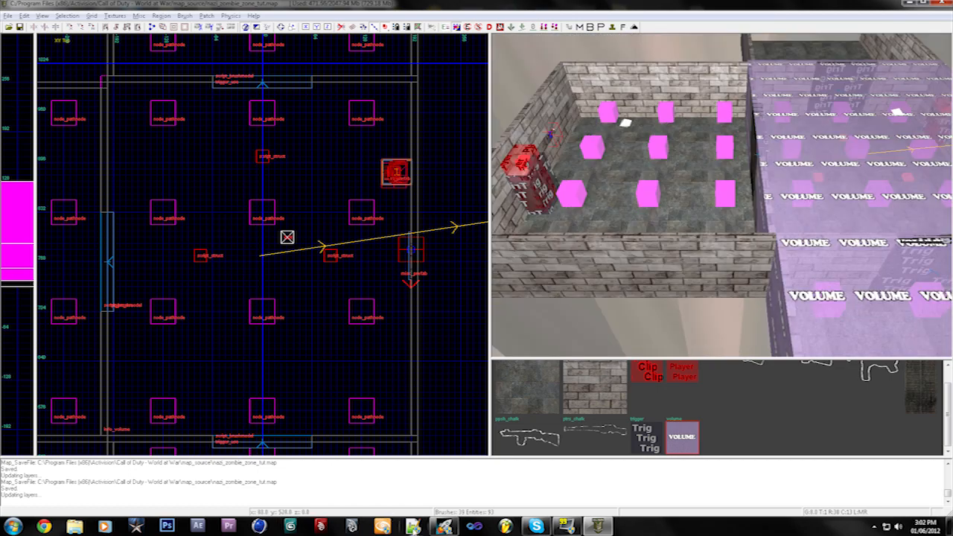
# Examine the side room and its doorway to the third room for info_volume coverage
pyautogui.press('Right')
pyautogui.press('Up')
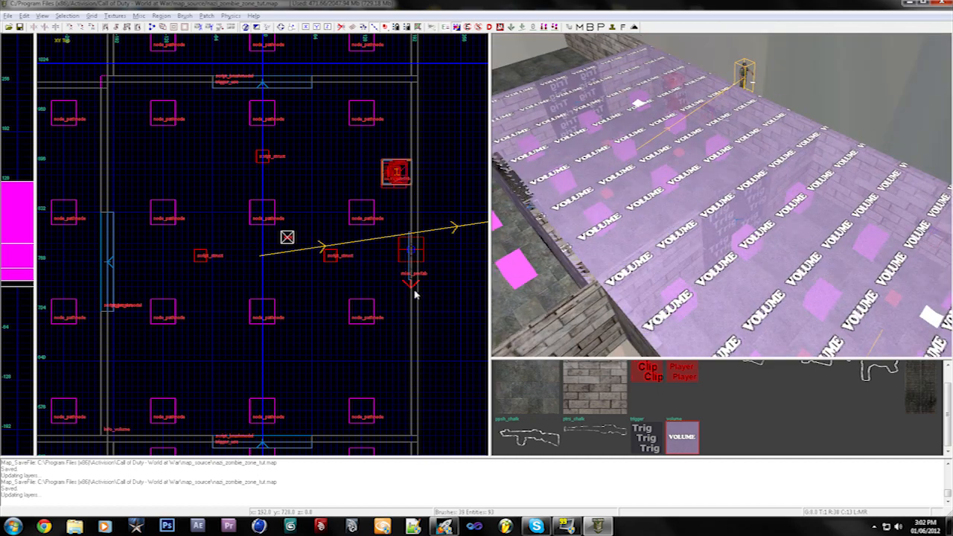
pyautogui.press('Left')
pyautogui.press('Up')
pyautogui.press('Up')
pyautogui.press('Left')
pyautogui.press('Right')
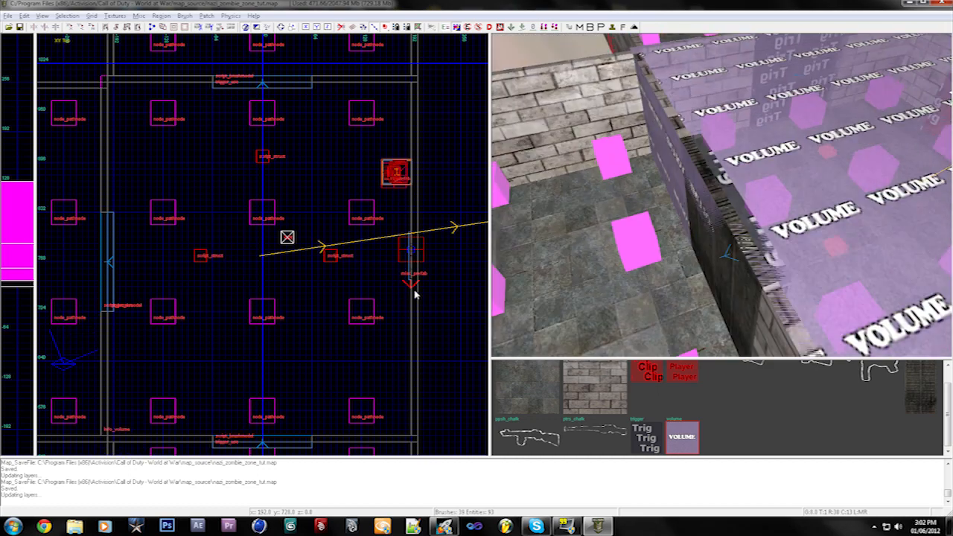
pyautogui.press('Down')
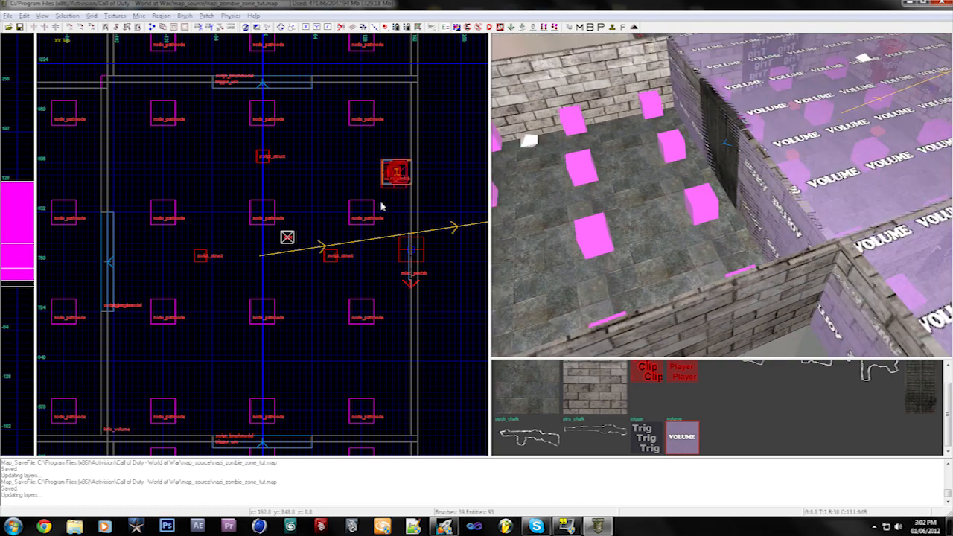
# Create an info_volume in the side room next to the third room
pyautogui.hotkey('ctrl', 'Tab')
pyautogui.hotkey('ctrl', 'Tab')
pyautogui.scroll(-7, 288, 242)
pyautogui.hotkey('ctrl', 'Tab')
pyautogui.moveTo(283, 202); pyautogui.dragTo(299, 247, button='right')
pyautogui.scroll(5, 279, 236)
pyautogui.rightClick(266, 273)
pyautogui.moveTo(306, 394)
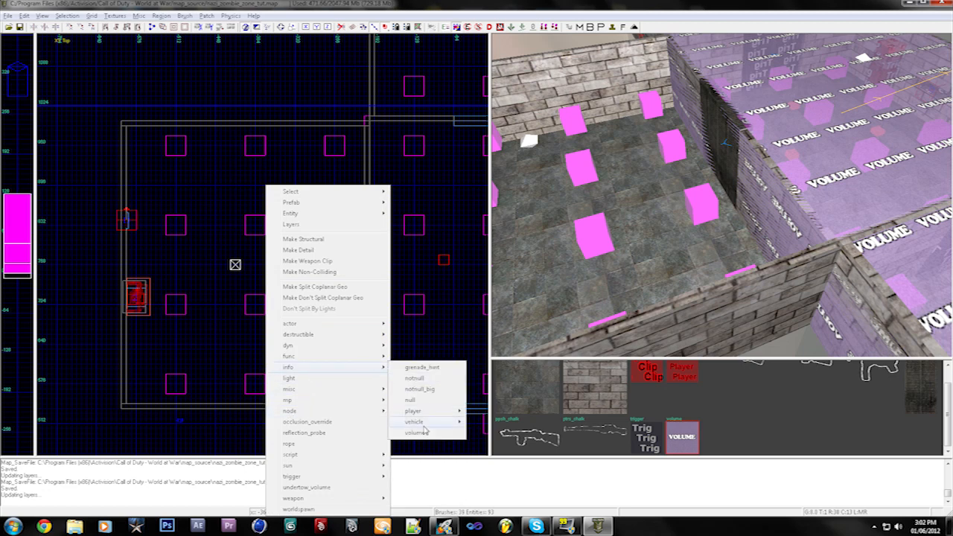
pyautogui.click(423, 433)
# Stretch the new info_volume to fill the side room from wall to wall and floor to ceiling
pyautogui.moveTo(279, 268)
pyautogui.mouseDown()
pyautogui.moveTo(128, 131)
pyautogui.moveTo(127, 427)
pyautogui.mouseUp()
pyautogui.moveTo(195, 332); pyautogui.dragTo(425, 298)
pyautogui.hotkey('ctrl', 'Tab')
pyautogui.moveTo(191, 213)
pyautogui.mouseDown()
pyautogui.moveTo(187, 112)
pyautogui.moveTo(187, 125)
pyautogui.mouseUp()
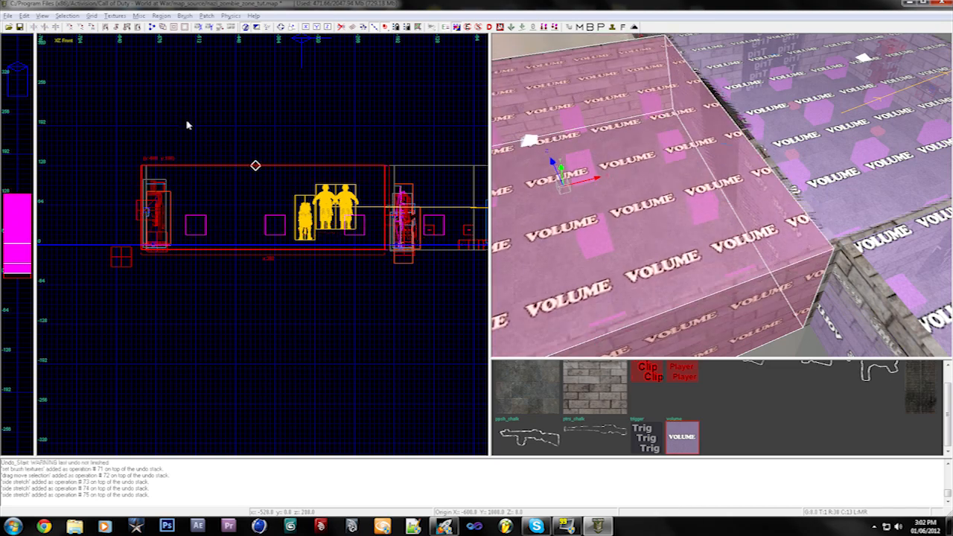
pyautogui.press('Escape')
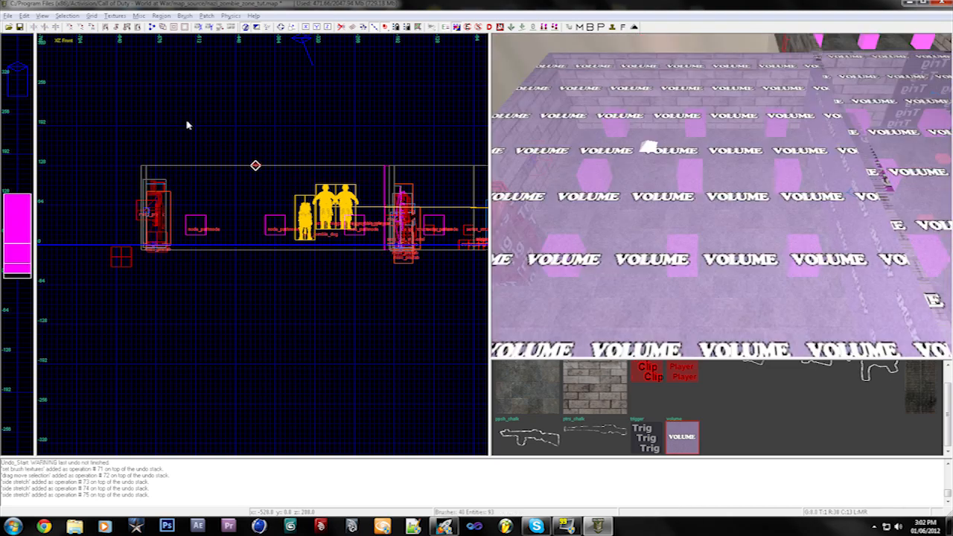
# Select the side room's info_volume and open its entity key values
pyautogui.press('Down')
pyautogui.press('Down')
pyautogui.press('Down')
pyautogui.press('Down')
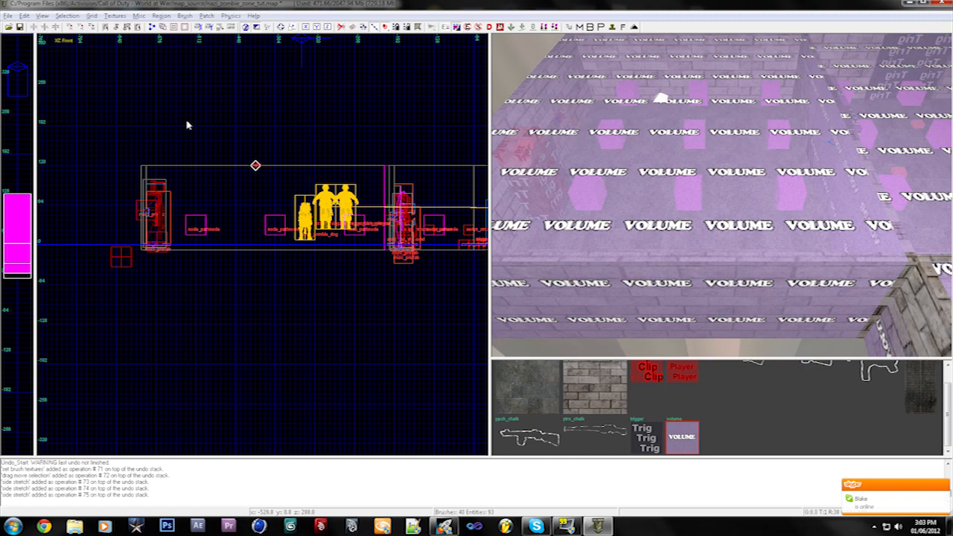
pyautogui.press('Down')
pyautogui.press('Down')
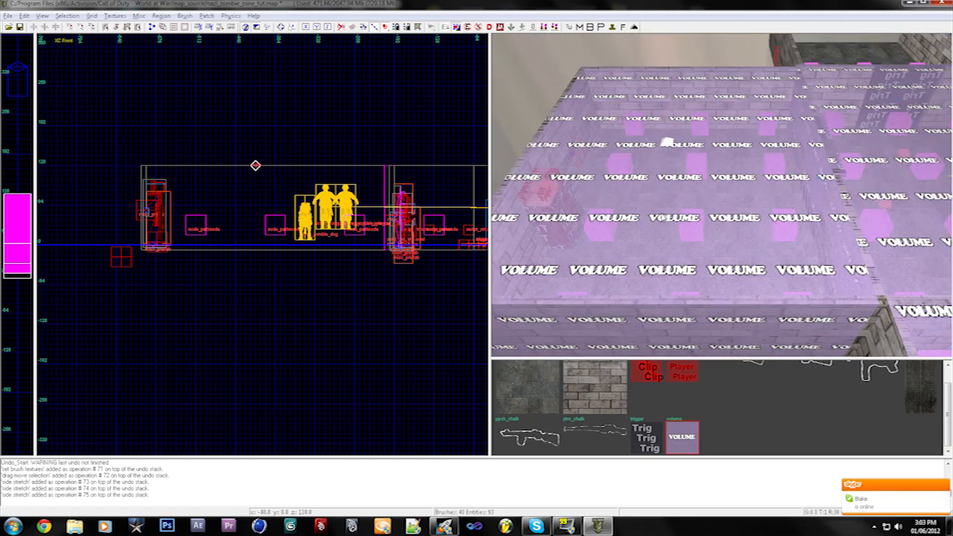
pyautogui.keyDown('shift'); pyautogui.click(667, 142); pyautogui.keyUp('shift')
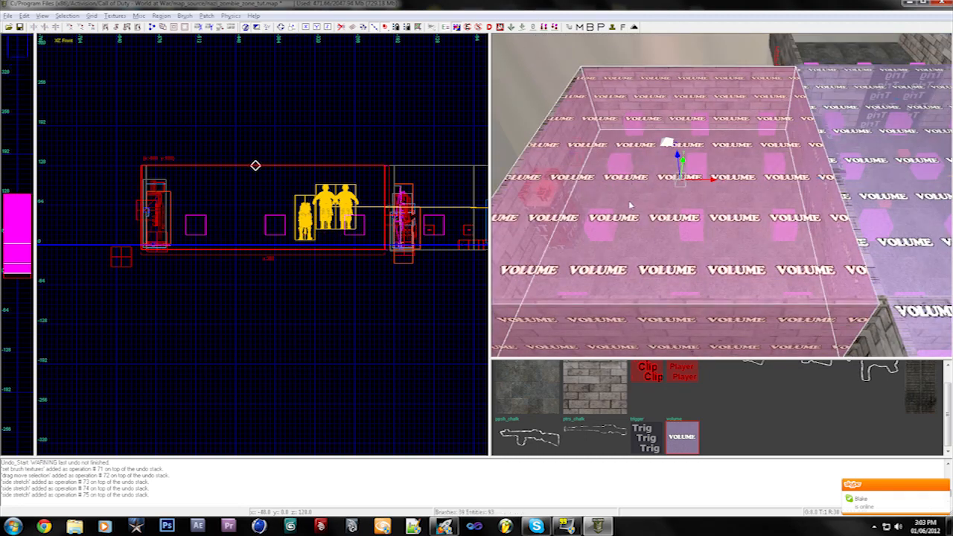
pyautogui.press('n')
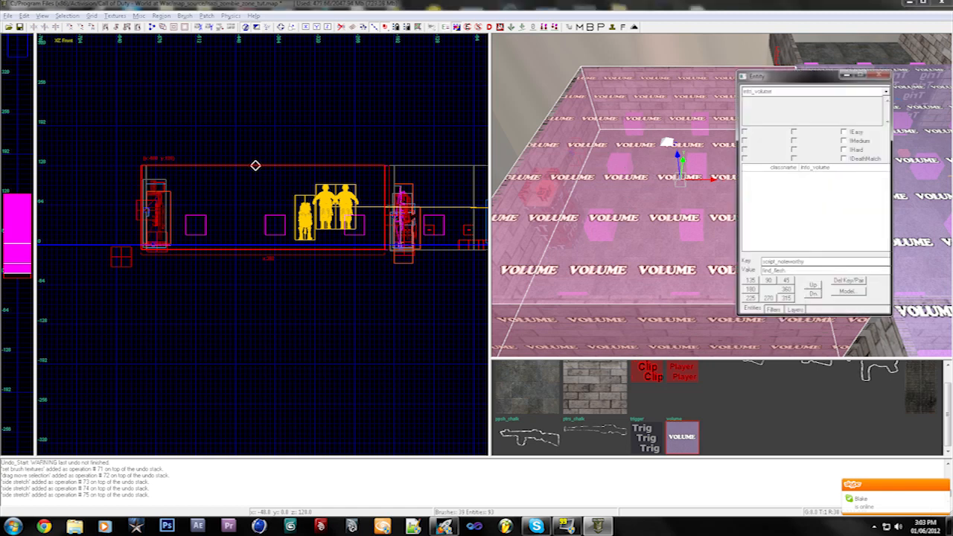
# Give the selected info_volume the key targetname with the value zone4
pyautogui.moveTo(805, 261); pyautogui.dragTo(733, 261)
pyautogui.write('targetname')
pyautogui.press('Return')
pyautogui.write('zone4')
pyautogui.press('Return')
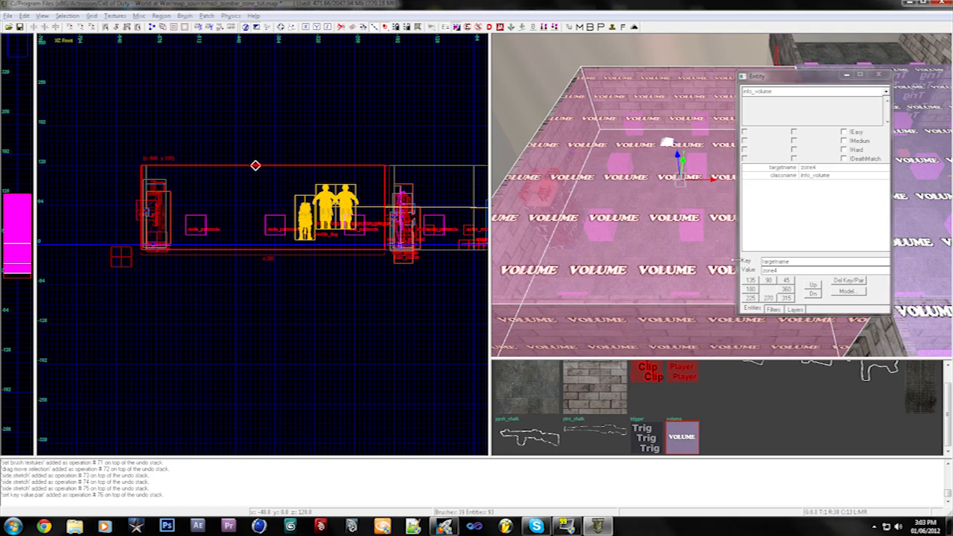
# Add the key target with the value zone4_spawners to the zone4 volume, and deselect it
pyautogui.write('tar')
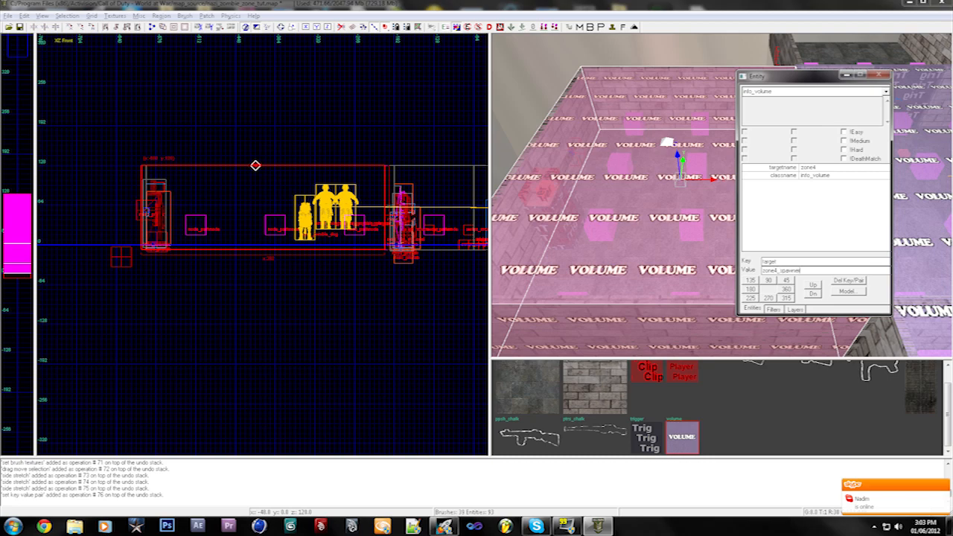
pyautogui.write('s')
pyautogui.press('Return')
pyautogui.press('Escape')
pyautogui.press('Escape')
# Duplicate the zone 3 zombie spawner and place the copy outside the outer wall of the zone 4 side room
pyautogui.moveTo(580, 254); pyautogui.dragTo(581, 254, button='right')
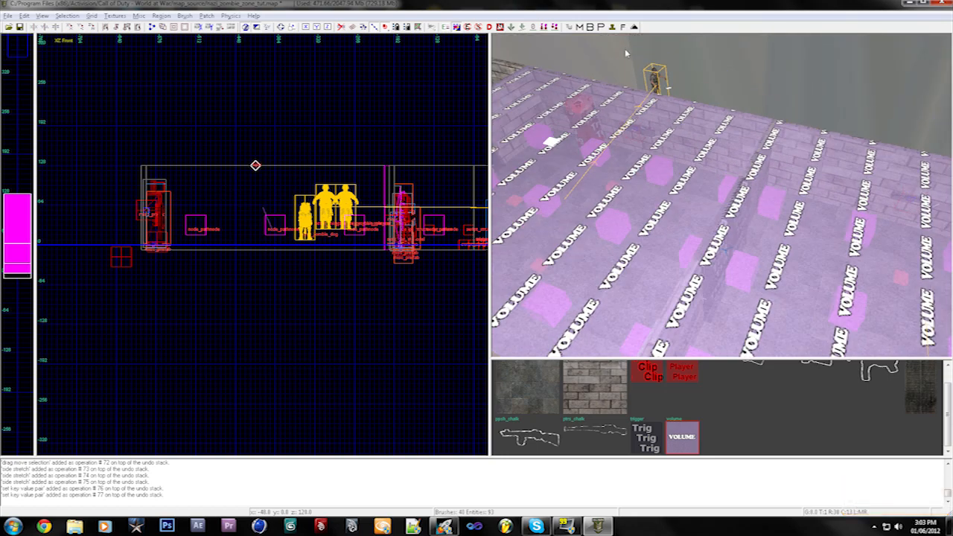
pyautogui.keyDown('shift'); pyautogui.click(656, 78); pyautogui.keyUp('shift')
pyautogui.hotkey('ctrl', 'Tab')
pyautogui.scroll(-6, 255, 181)
pyautogui.moveTo(255, 181); pyautogui.dragTo(289, 190, button='right')
pyautogui.scroll(1, 288, 191)
pyautogui.hotkey('ctrl', 'v')
pyautogui.moveTo(298, 206); pyautogui.dragTo(71, 215)
pyautogui.moveTo(81, 215); pyautogui.dragTo(143, 215, button='right')
pyautogui.moveTo(364, 228); pyautogui.dragTo(438, 228, button='right')
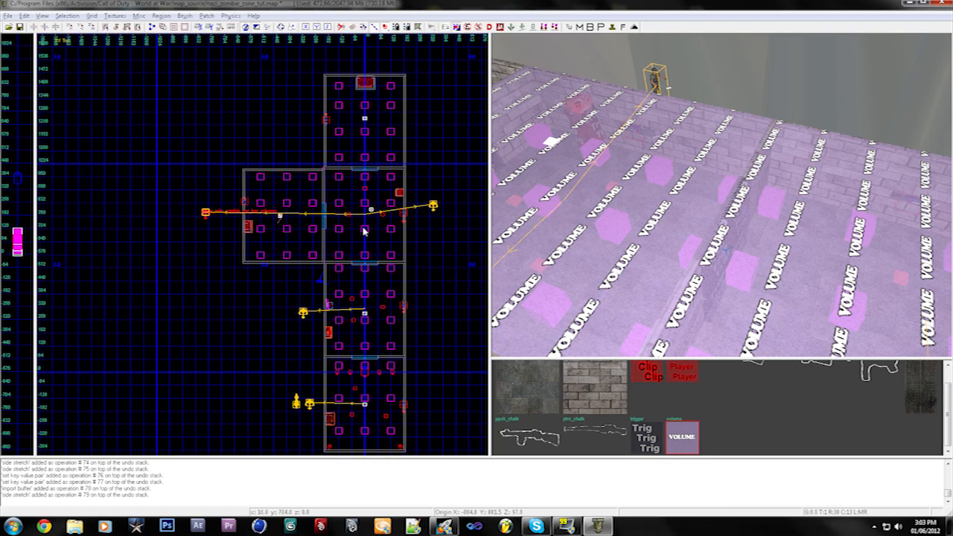
# Set the targetname of the copied zombie spawner beside the zone 4 room to zone4_spawners
pyautogui.press('Left')
pyautogui.press('Left')
pyautogui.press('Left')
pyautogui.press('Left')
pyautogui.press('Left')
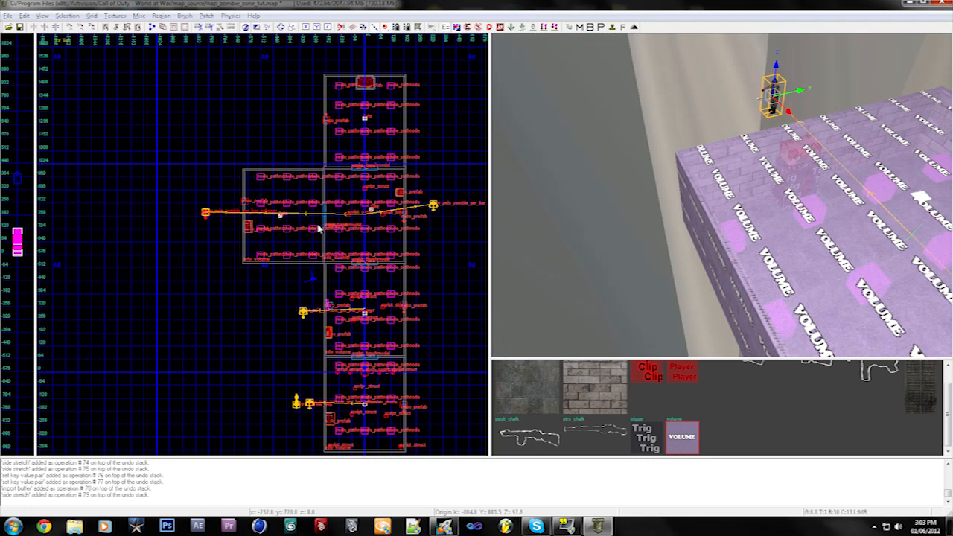
pyautogui.press('Up')
pyautogui.press('Up')
pyautogui.press('Up')
pyautogui.press('Up')
pyautogui.press('Right')
pyautogui.press('Right')
pyautogui.press('Right')
pyautogui.press('Down')
pyautogui.press('Down')
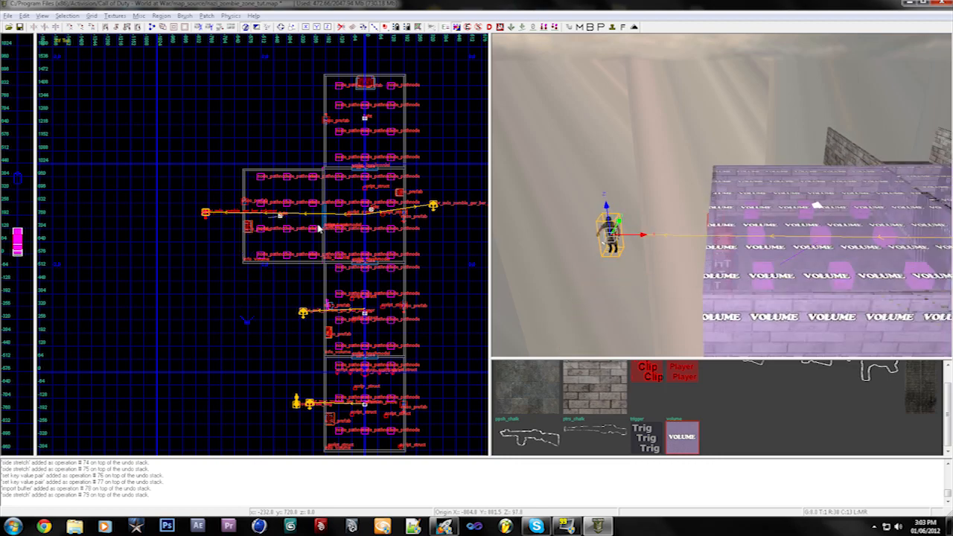
pyautogui.press('Left')
pyautogui.press('Down')
pyautogui.press('Up')
pyautogui.press('Up')
pyautogui.press('Up')
pyautogui.press('Up')
pyautogui.press('Up')
pyautogui.press('Up')
pyautogui.press('Right')
pyautogui.press('Left')
pyautogui.press('Up')
pyautogui.press('Up')
pyautogui.press('Right')
pyautogui.press('Left')
pyautogui.press('Up')
pyautogui.press('Up')
pyautogui.press('Up')
pyautogui.press('Up')
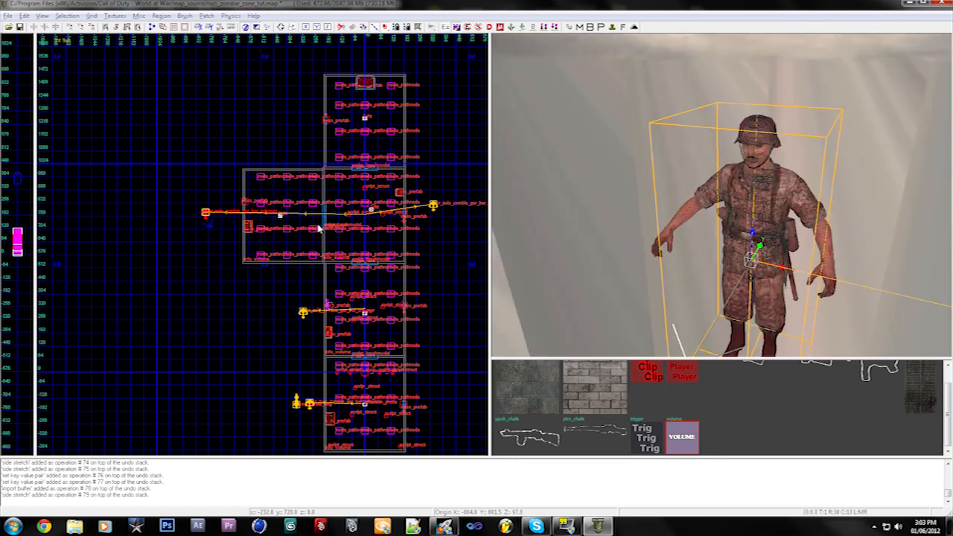
pyautogui.keyDown('shift'); pyautogui.click(757, 196); pyautogui.keyUp('shift')
pyautogui.press('n')
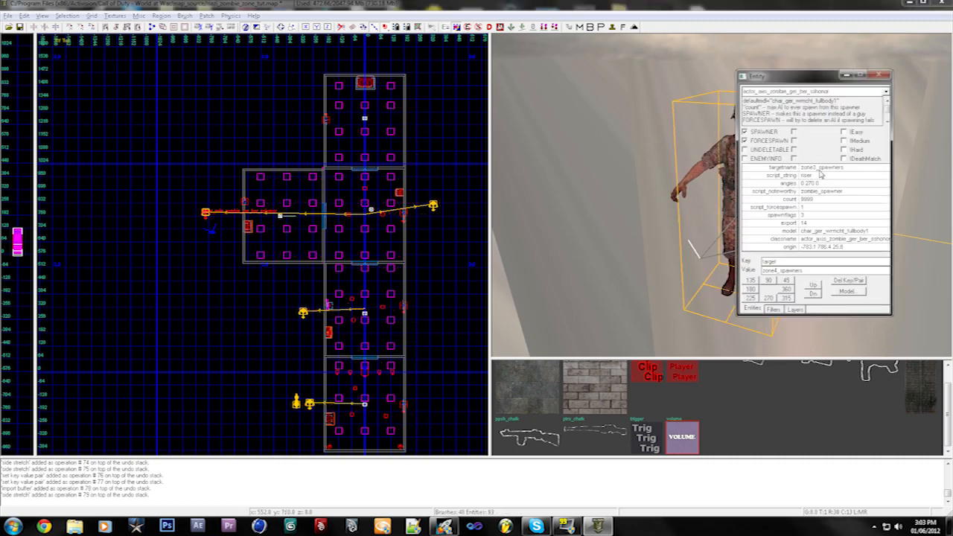
pyautogui.click(816, 168)
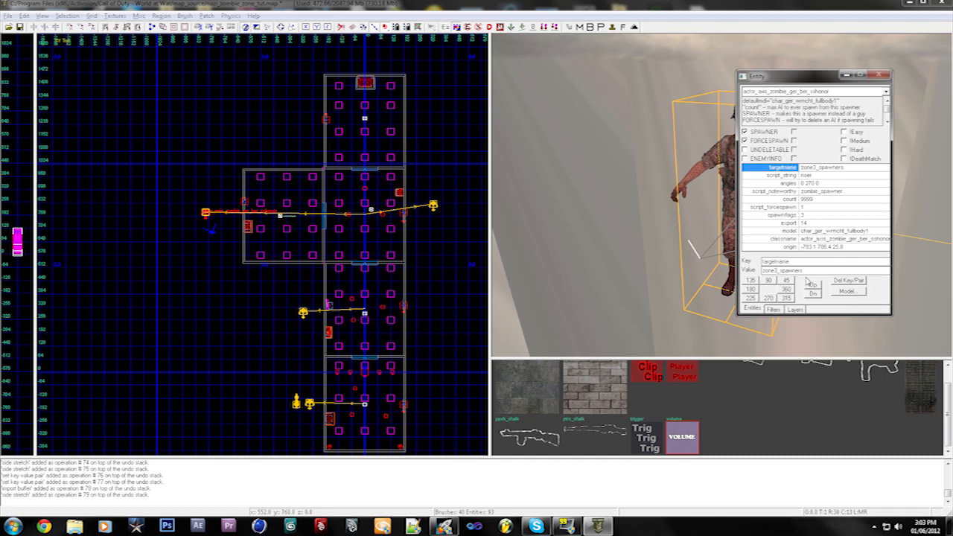
pyautogui.write('4')
pyautogui.press('Return')
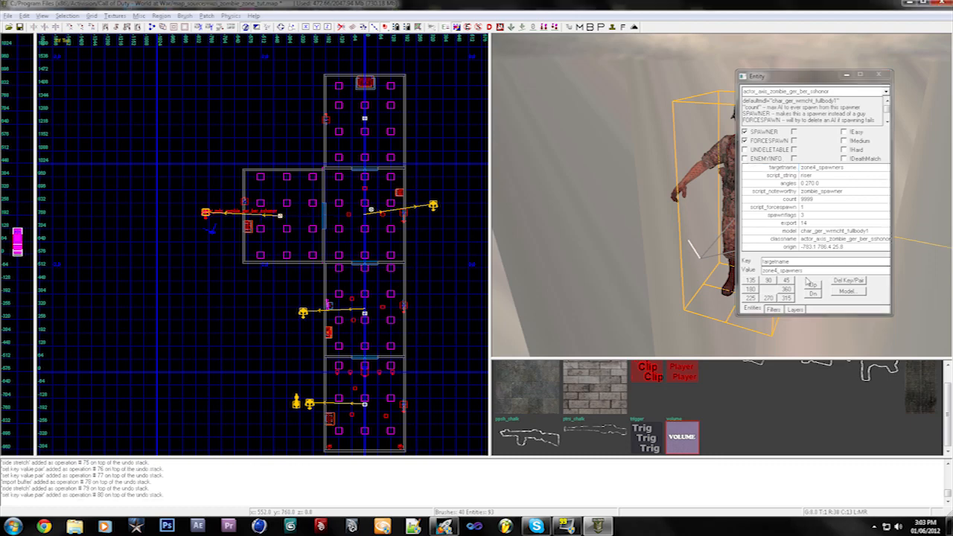
pyautogui.press('Escape')
pyautogui.press('m')
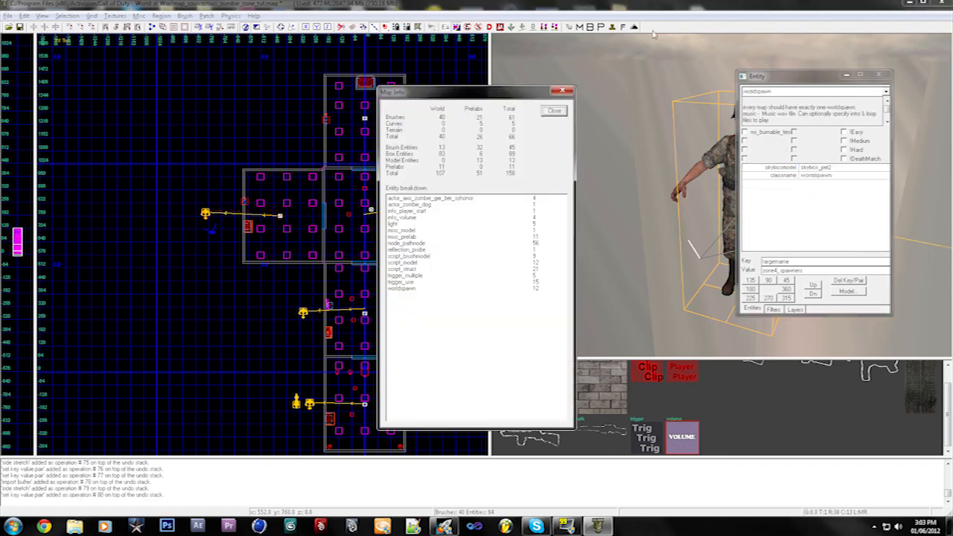
pyautogui.click(554, 110)
pyautogui.press('n')
# Examine the key/value pairs of the door trigger leading into zone 2 for its script_flag
pyautogui.moveTo(698, 187); pyautogui.dragTo(697, 187, button='right')
pyautogui.keyDown('shift'); pyautogui.click(742, 176); pyautogui.keyUp('shift')
pyautogui.press('n')
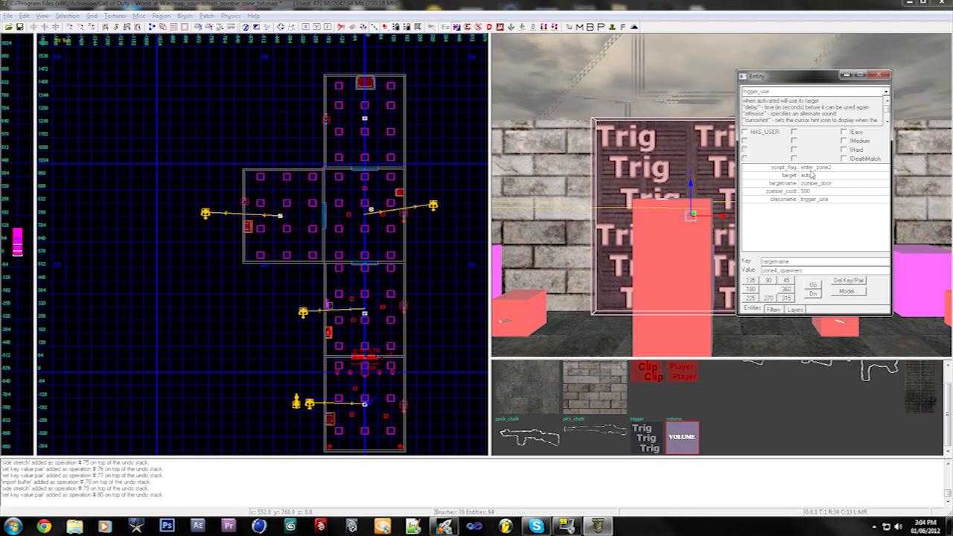
pyautogui.press('Escape')
pyautogui.press('Escape')
# Add the key script_flag with the value enter_zone3 to the door trigger between zones 2 and 3
pyautogui.moveTo(809, 188); pyautogui.dragTo(808, 187, button='right')
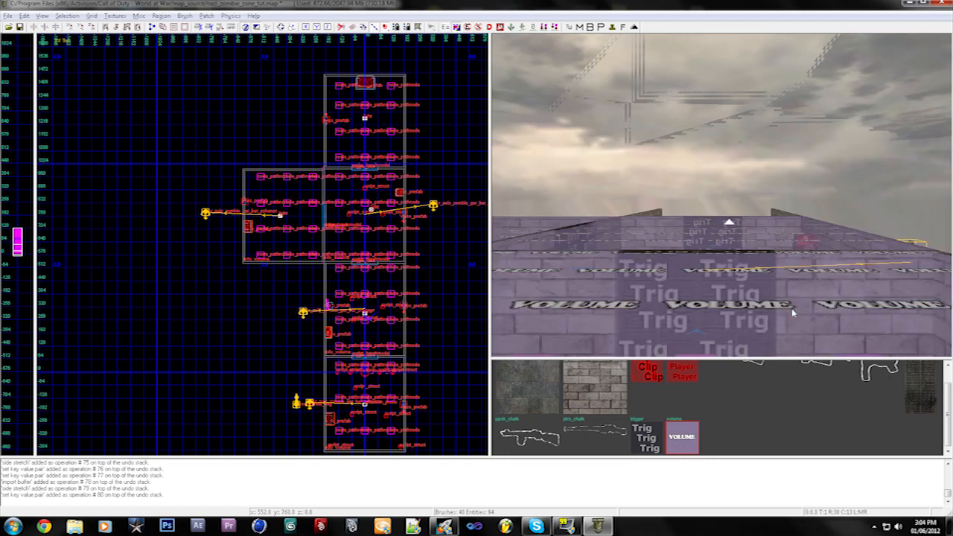
pyautogui.press('n')
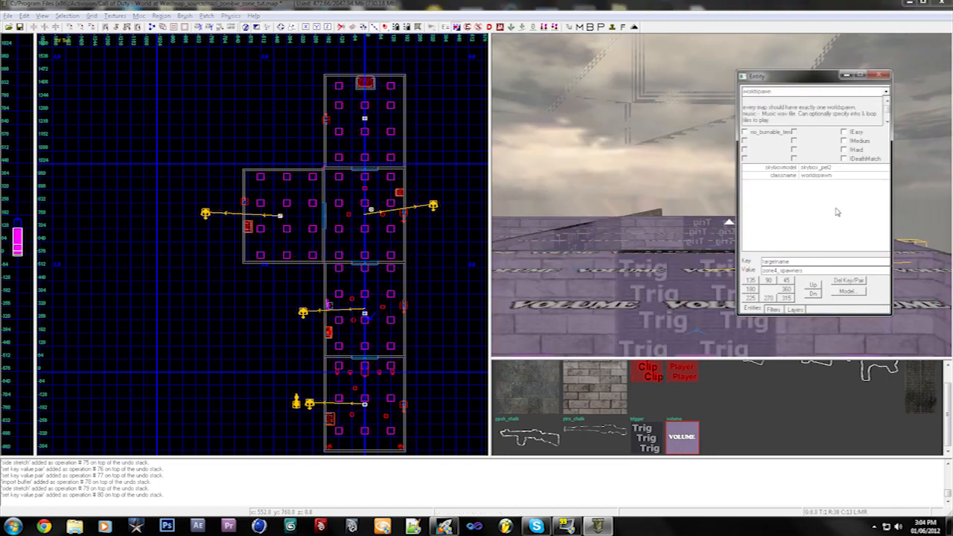
pyautogui.press('Escape')
pyautogui.keyDown('ctrl'); pyautogui.moveTo(836, 212); pyautogui.dragTo(836, 212, button='right'); pyautogui.keyUp('ctrl')
pyautogui.scroll(5, 836, 212)
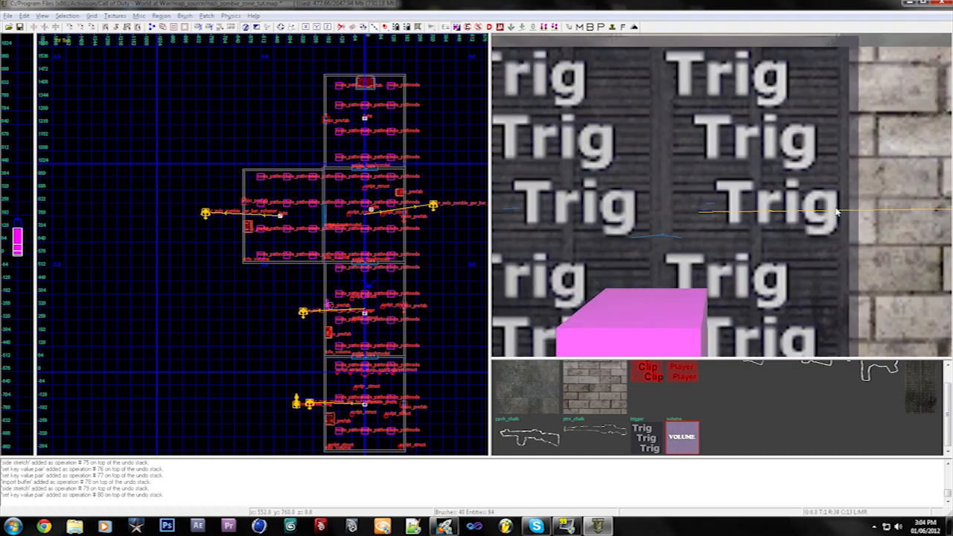
pyautogui.scroll(-4, 837, 212)
pyautogui.scroll(-1, 836, 212)
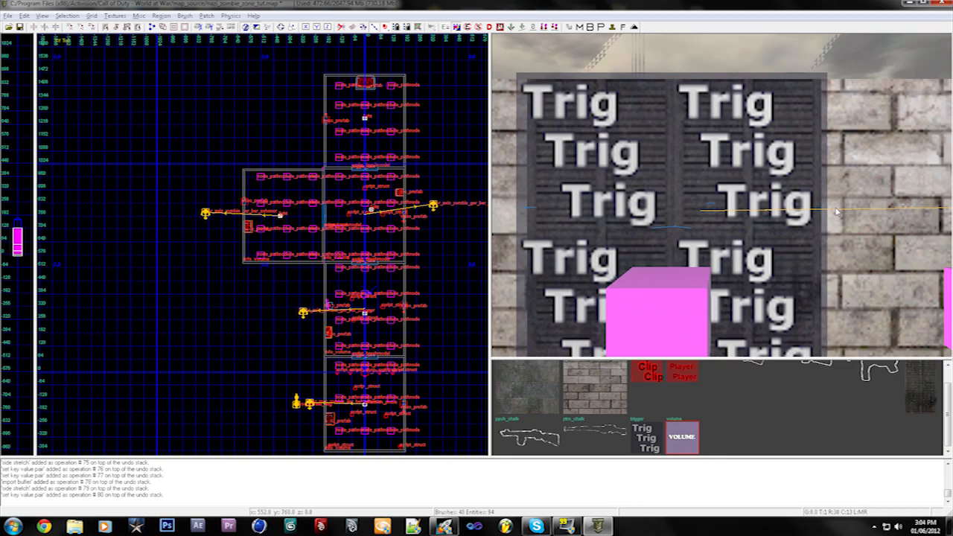
pyautogui.keyDown('shift'); pyautogui.click(701, 189); pyautogui.keyUp('shift')
pyautogui.press('n')
pyautogui.moveTo(795, 261); pyautogui.dragTo(620, 255)
pyautogui.write('script_')
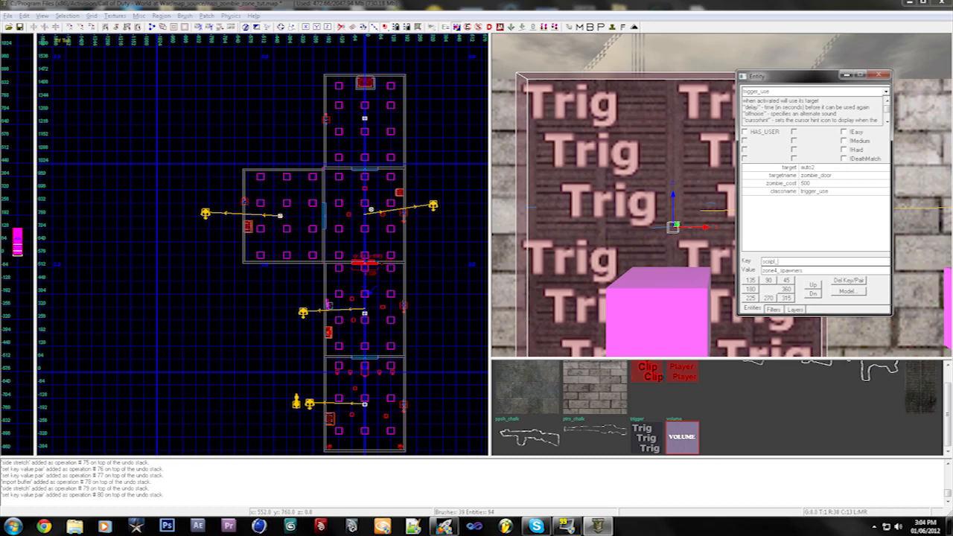
pyautogui.write('flag')
pyautogui.press('Return')
pyautogui.press('n')
pyautogui.press('d')
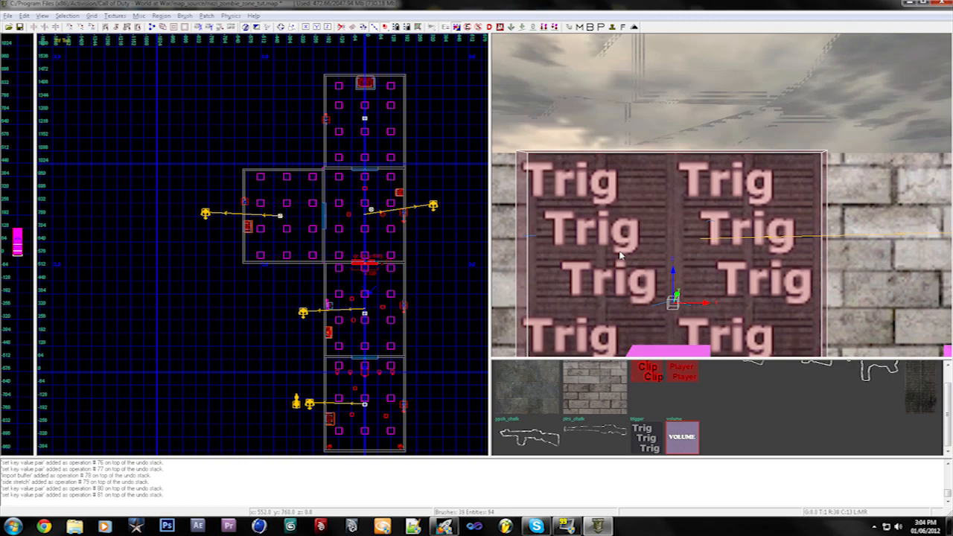
pyautogui.press('d')
pyautogui.press('Escape')
# Examine the target and targetname values of the zone 3 volume
pyautogui.press('z')
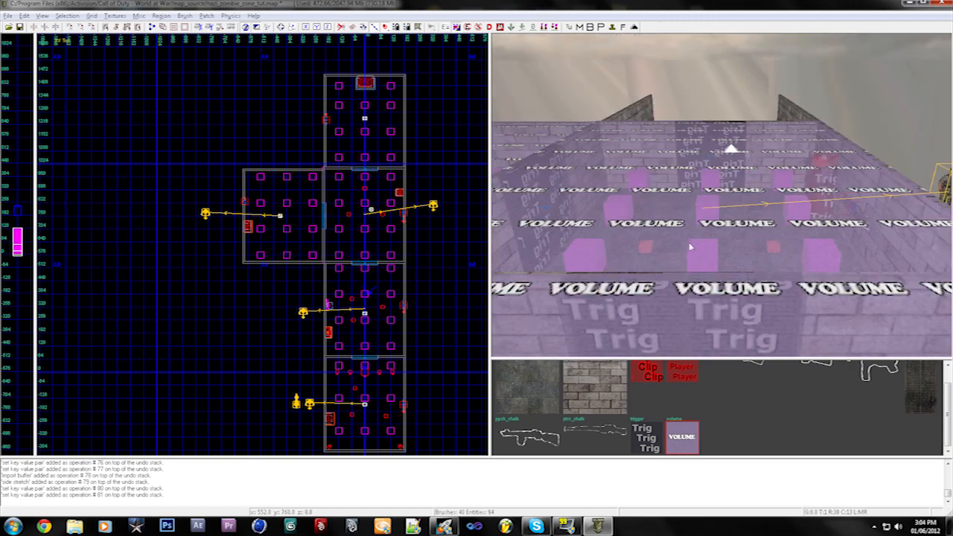
pyautogui.keyDown('shift'); pyautogui.click(689, 247); pyautogui.keyUp('shift')
pyautogui.press('n')
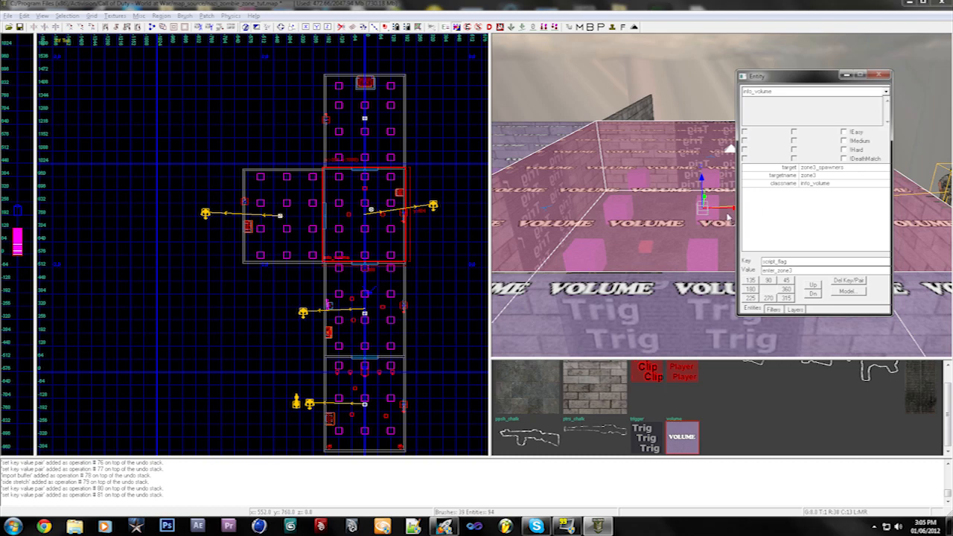
pyautogui.press('Escape')
pyautogui.press('Escape')
# Add the key script_flag with the value enter_zone4 to the side-room door trigger
pyautogui.moveTo(785, 212); pyautogui.dragTo(785, 212, button='right')
pyautogui.keyDown('shift'); pyautogui.click(724, 114); pyautogui.keyUp('shift')
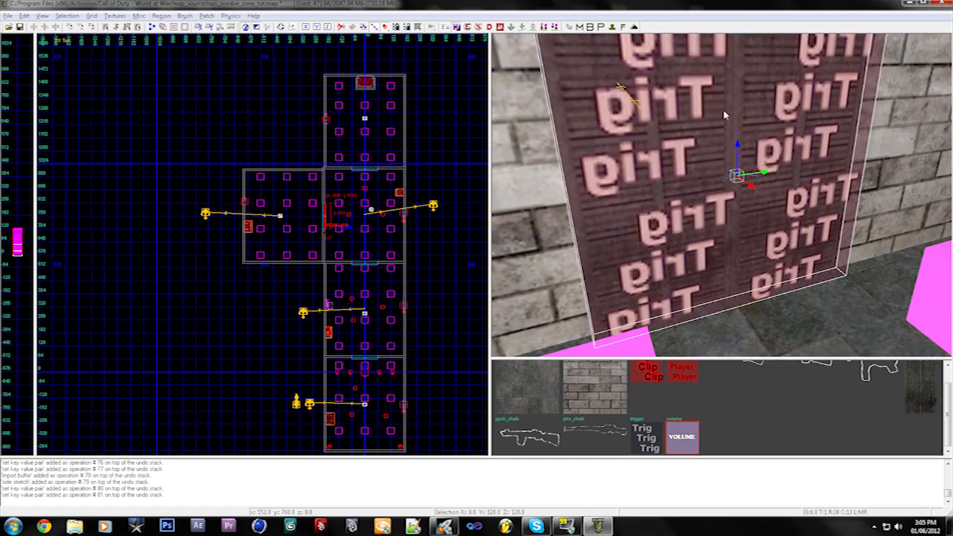
pyautogui.press('n')
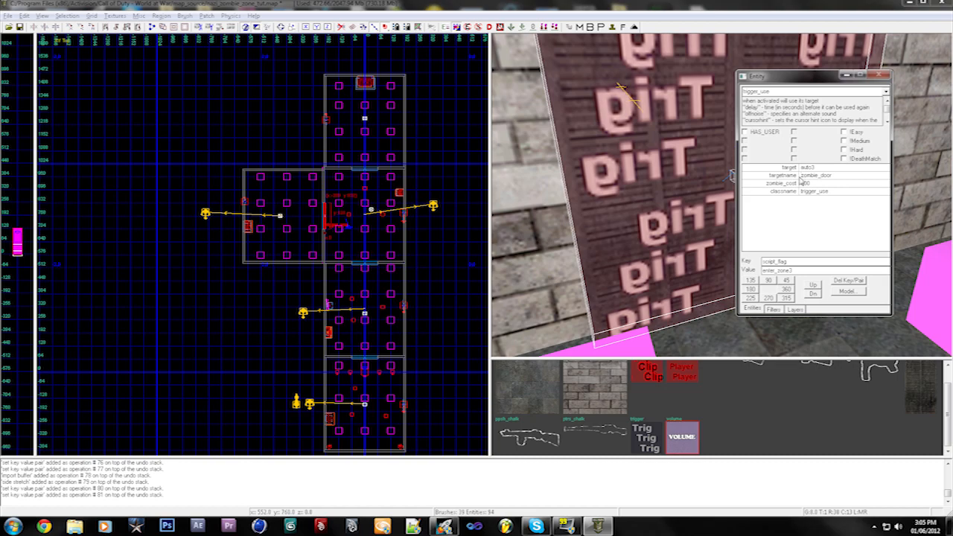
pyautogui.moveTo(792, 261); pyautogui.dragTo(696, 250)
pyautogui.click(825, 271)
pyautogui.press('Escape')
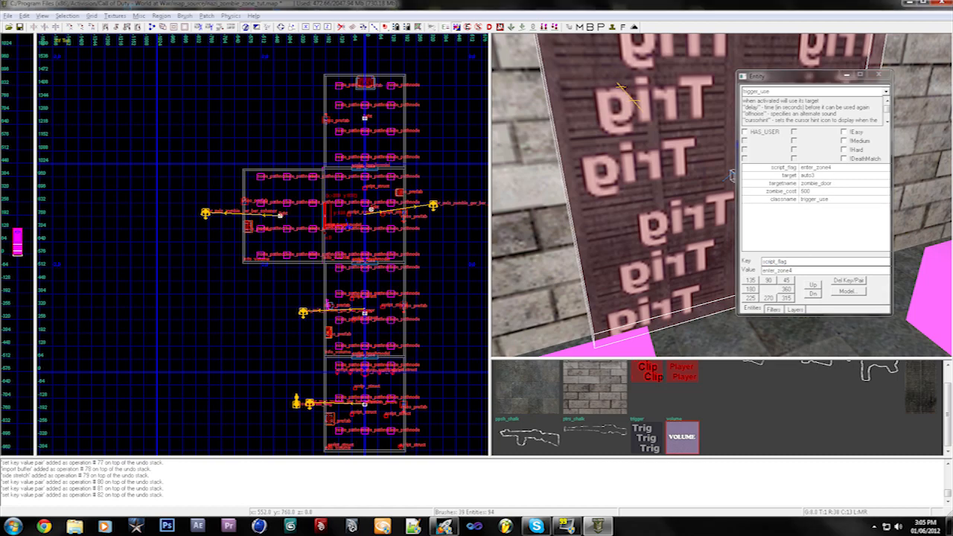
pyautogui.press('m')
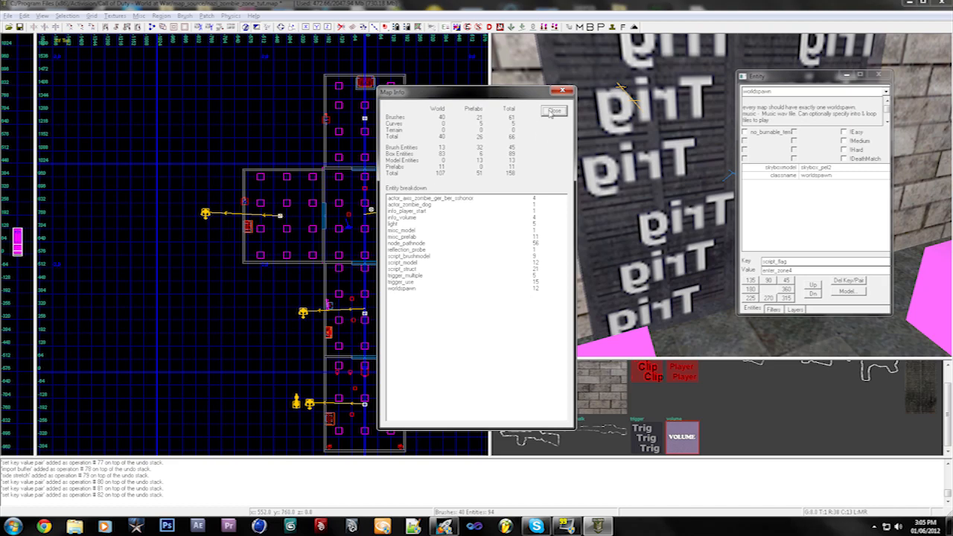
pyautogui.click(552, 112)
pyautogui.press('n')
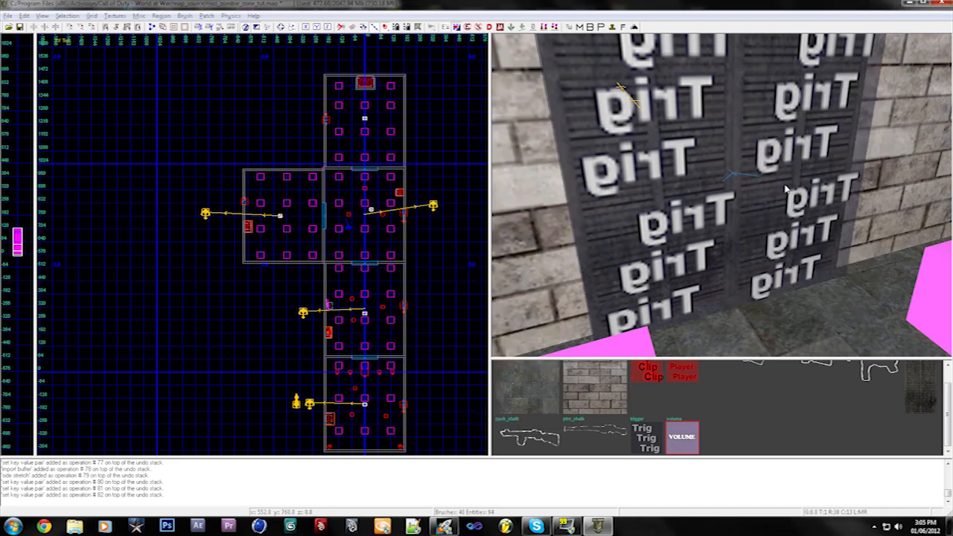
# Check the zone 4 door trigger and the target and targetname values of the zone 4 volume
pyautogui.keyDown('shift'); pyautogui.click(785, 190); pyautogui.keyUp('shift')
pyautogui.press('n')
pyautogui.press('n')
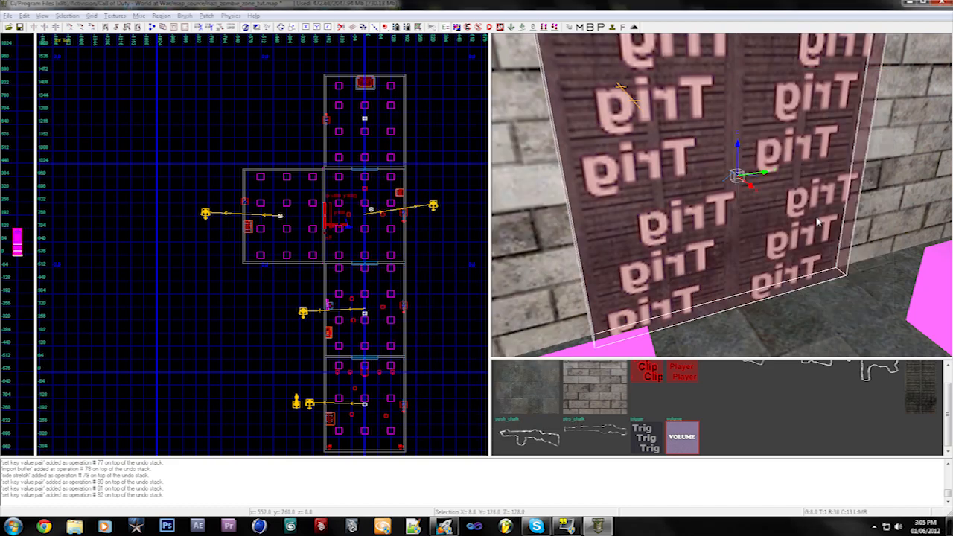
pyautogui.press('Escape')
pyautogui.moveTo(817, 221); pyautogui.dragTo(816, 221, button='right')
pyautogui.keyDown('shift'); pyautogui.click(817, 221); pyautogui.keyUp('shift')
pyautogui.press('n')
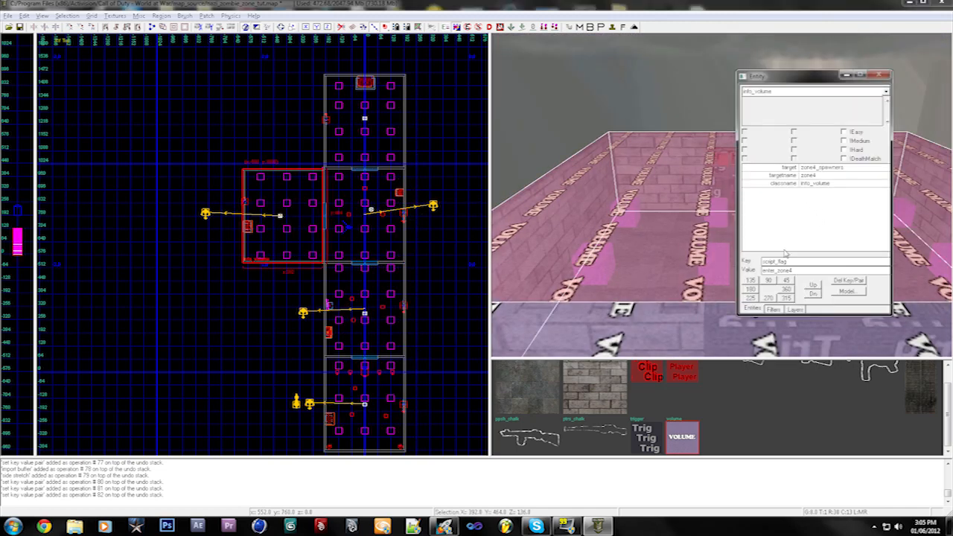
pyautogui.press('n')
pyautogui.press('Escape')
# Create a script_struct entity inside the zone 4 room and move it to about X -336, Y 776
pyautogui.rightClick(803, 234)
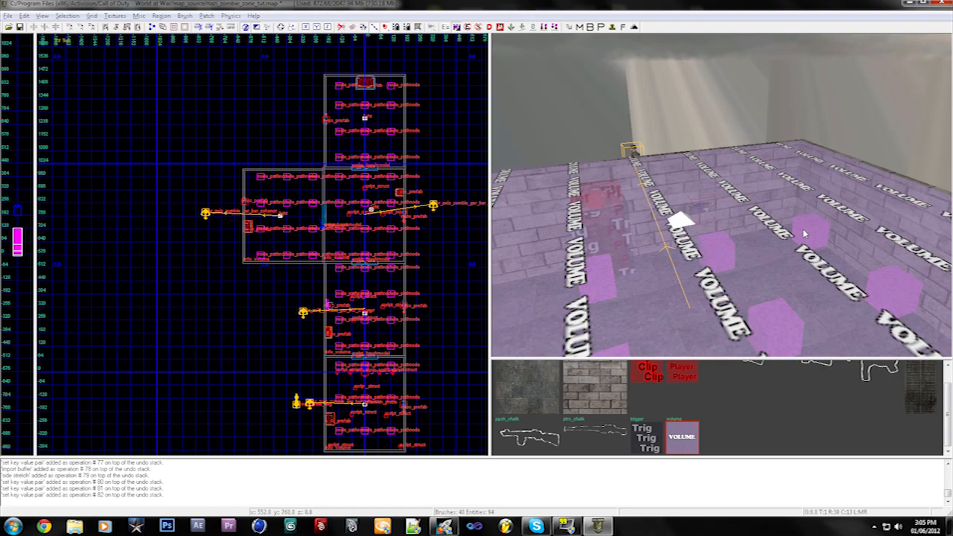
pyautogui.rightClick(803, 228)
pyautogui.moveTo(803, 233); pyautogui.dragTo(803, 233, button='right')
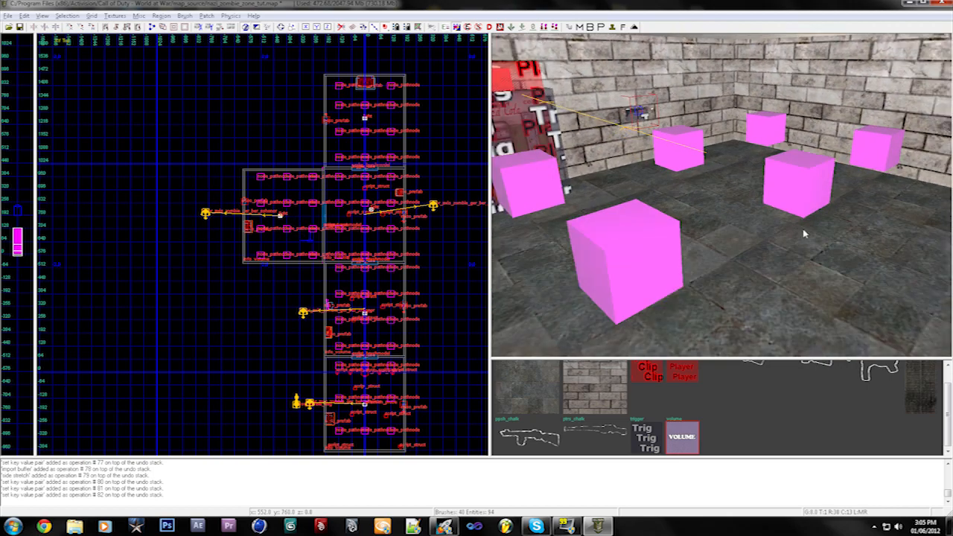
pyautogui.hotkey('ctrl', 'Tab')
pyautogui.hotkey('ctrl', 'Tab')
pyautogui.scroll(5, 311, 233)
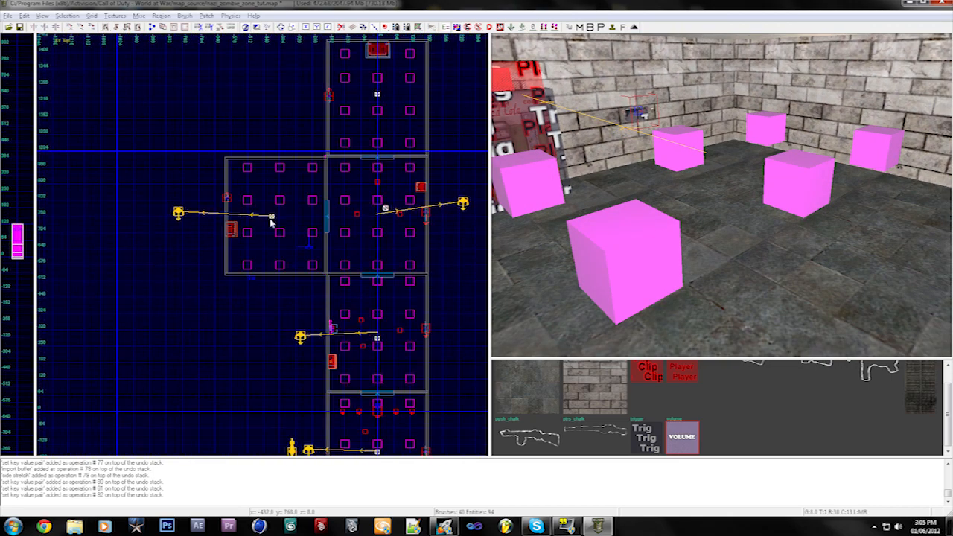
pyautogui.rightClick(290, 186)
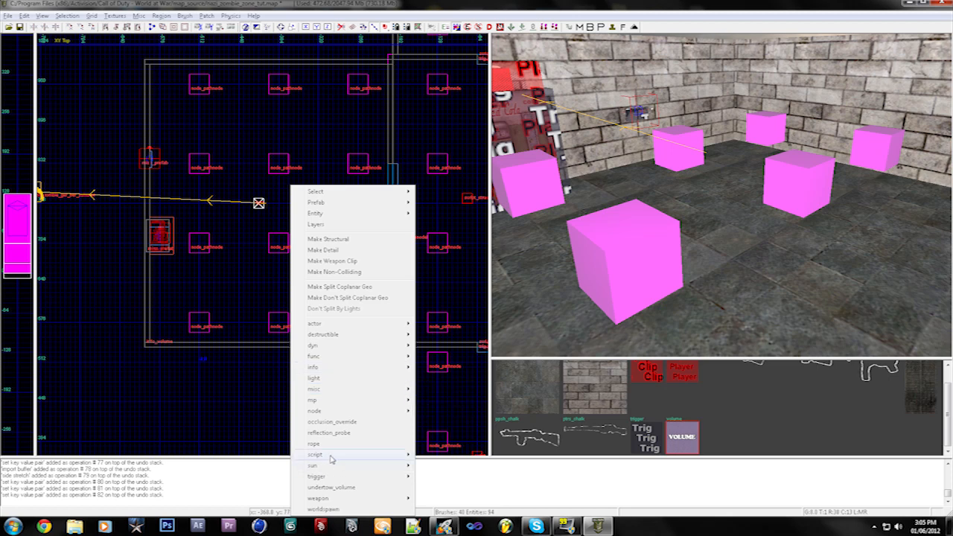
pyautogui.moveTo(332, 457)
pyautogui.click(438, 487)
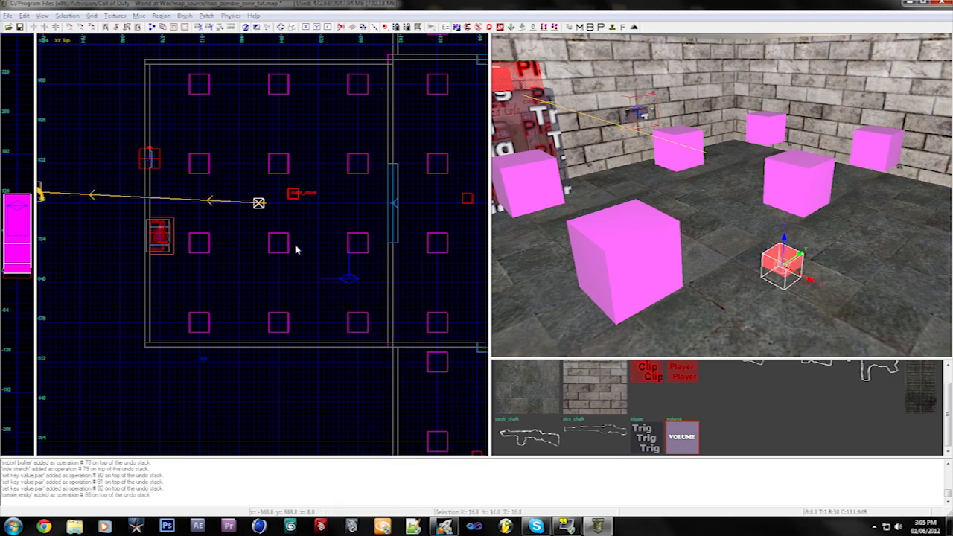
pyautogui.moveTo(283, 199); pyautogui.dragTo(302, 209)
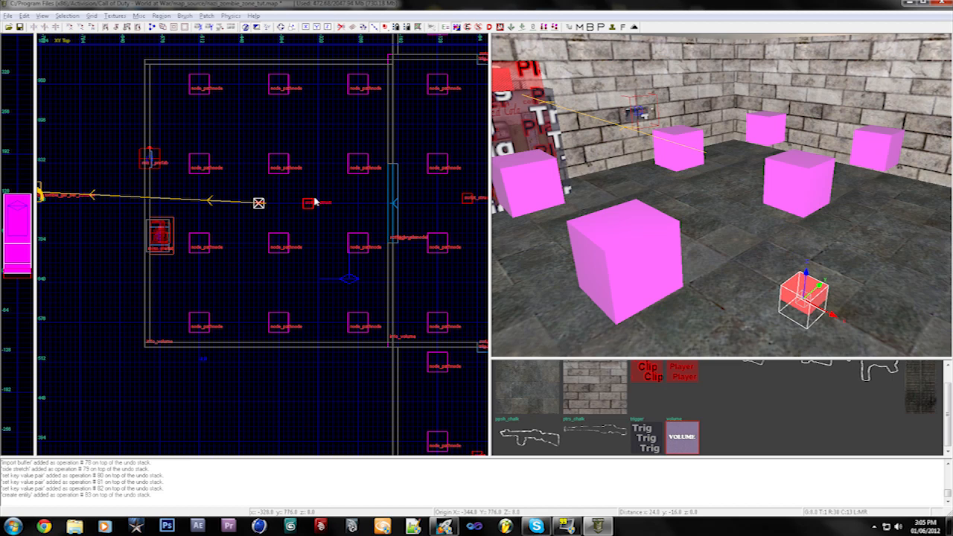
# Assign a targetname to the new script_struct in the zone 4 room
pyautogui.press('n')
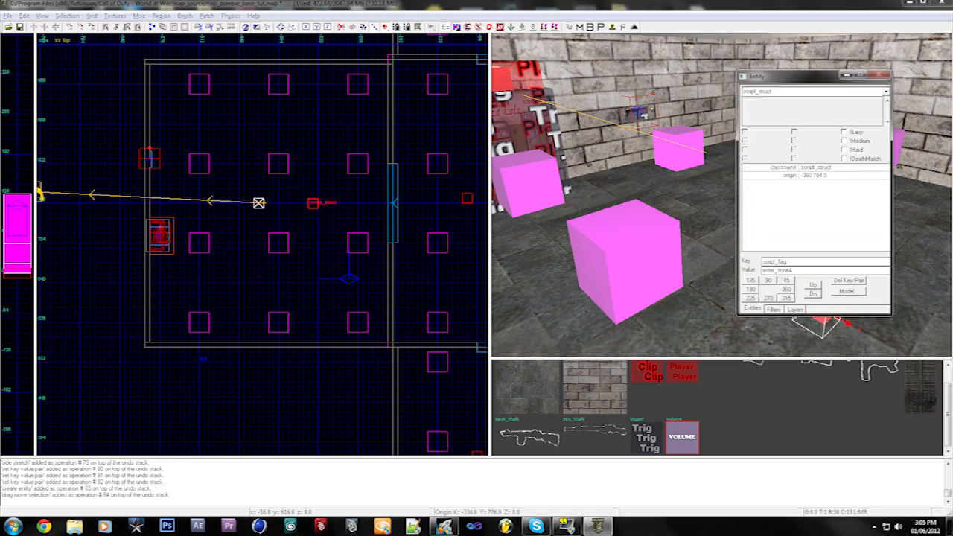
pyautogui.doubleClick(773, 261)
pyautogui.write('targetname')
pyautogui.press('Tab')
pyautogui.press('Return')
pyautogui.press('Escape')
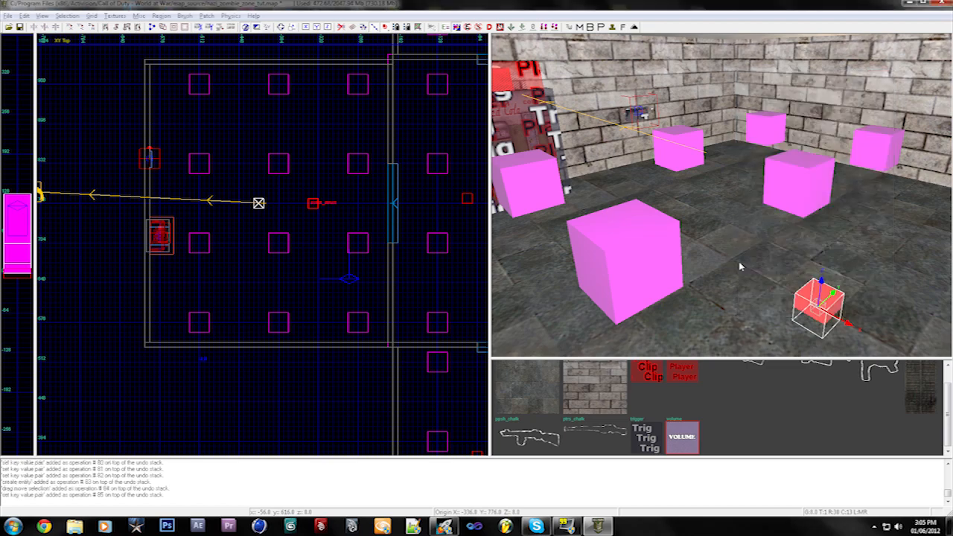
# Add the key script_noteworthy with the value find_flesh to the script_struct in the zone 4 room
pyautogui.press('Escape')
pyautogui.press('d')
pyautogui.press('d')
pyautogui.press('d')
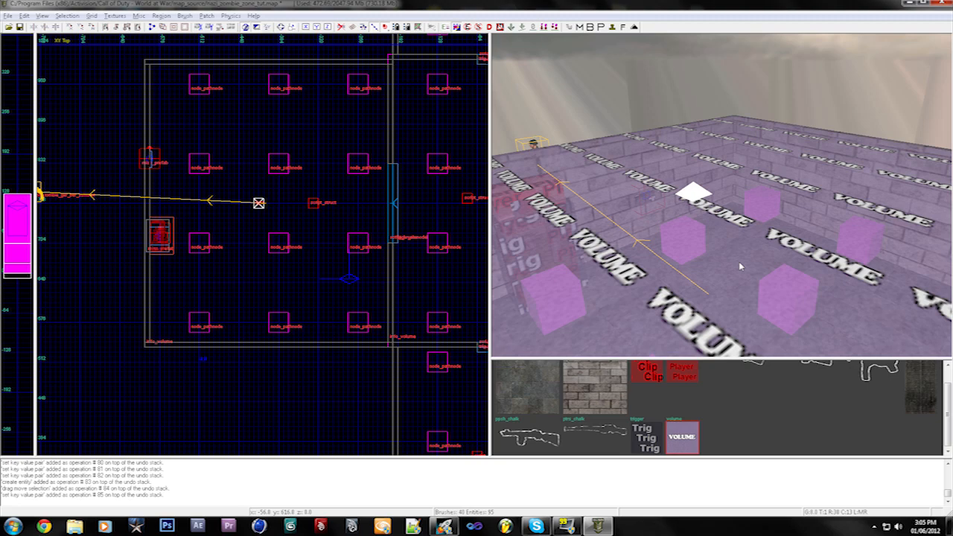
pyautogui.keyDown('shift'); pyautogui.click(740, 265); pyautogui.keyUp('shift')
pyautogui.press('n')
pyautogui.press('Escape')
pyautogui.press('Escape')
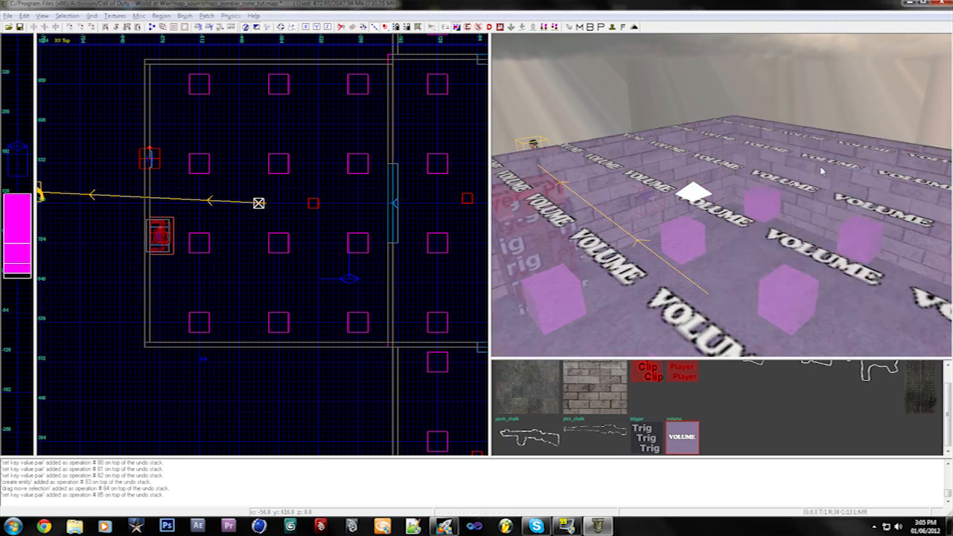
pyautogui.press('c')
pyautogui.press('c')
pyautogui.press('c')
pyautogui.press('c')
pyautogui.press('c')
pyautogui.keyDown('shift'); pyautogui.click(822, 173); pyautogui.keyUp('shift')
pyautogui.press('n')
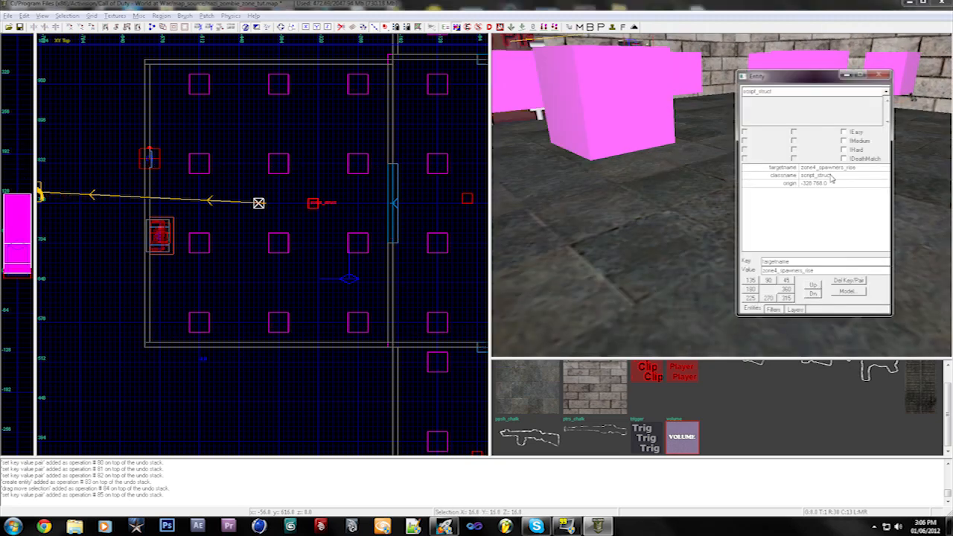
pyautogui.moveTo(811, 260); pyautogui.dragTo(665, 257)
pyautogui.write('script_noteworthy')
pyautogui.press('Return')
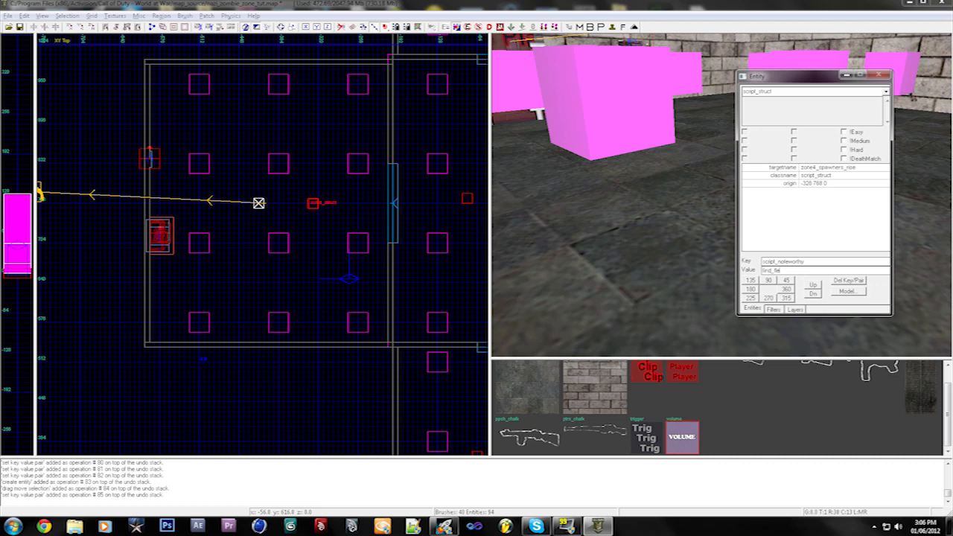
pyautogui.press('Return')
pyautogui.press('Escape')
# Paste two more copies of the script_struct, spread them across the zone 4 room, one near X -464, Y 656, and save the map
pyautogui.hotkey('ctrl', 'v')
pyautogui.moveTo(314, 204); pyautogui.dragTo(231, 276)
pyautogui.hotkey('ctrl', 'v')
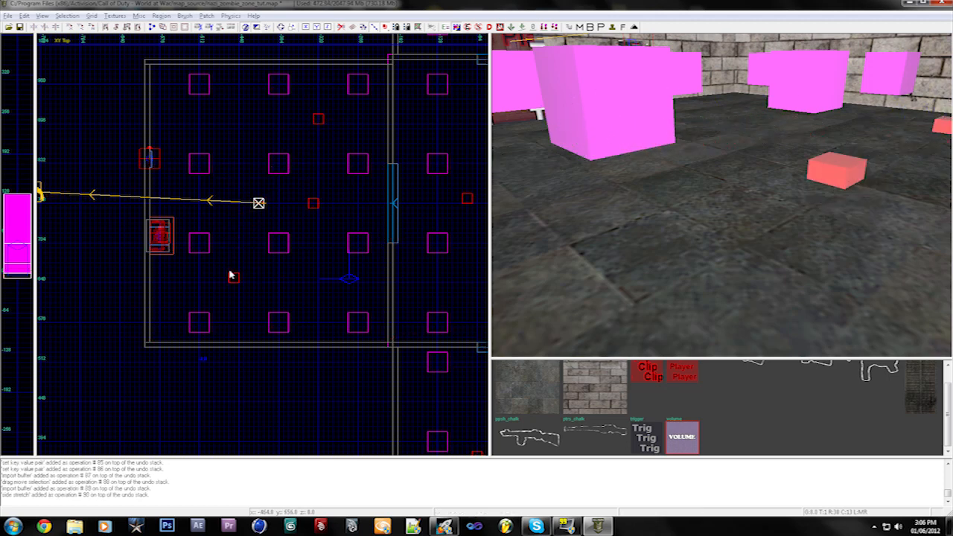
pyautogui.hotkey('ctrl', 's')
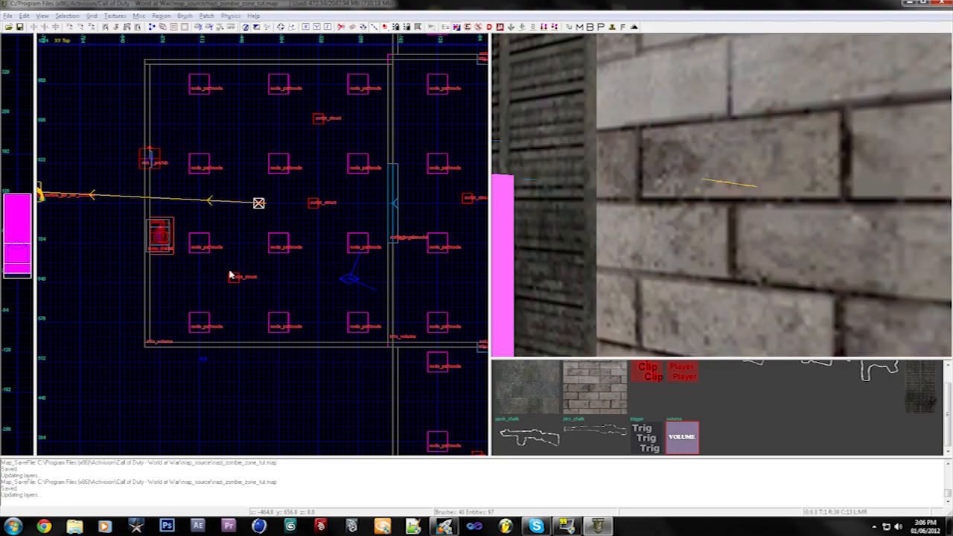
# Review the zone volumes, door triggers, spawners and script structs across the connected rooms in the 3D view
pyautogui.press('Down')
pyautogui.press('Left')
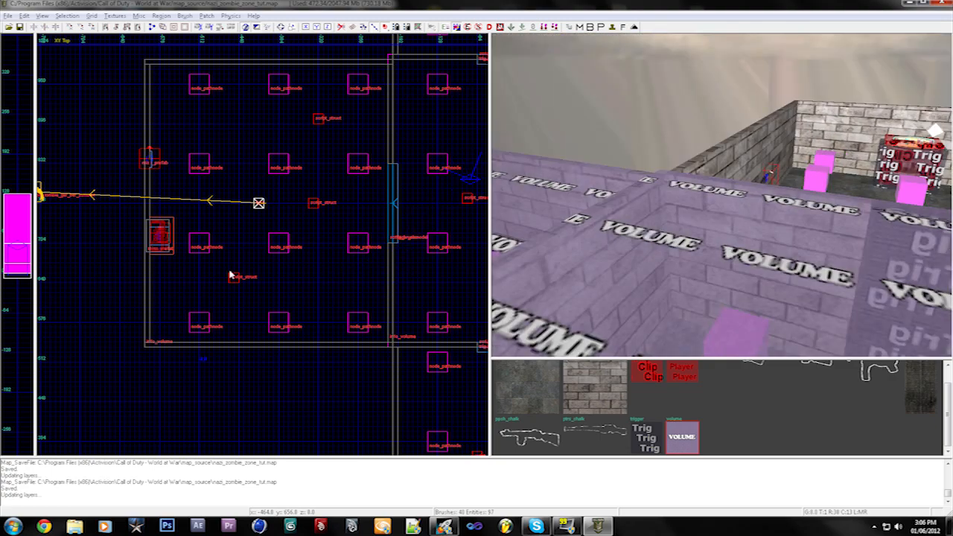
pyautogui.press('Right')
pyautogui.press('Up')
pyautogui.press('d')
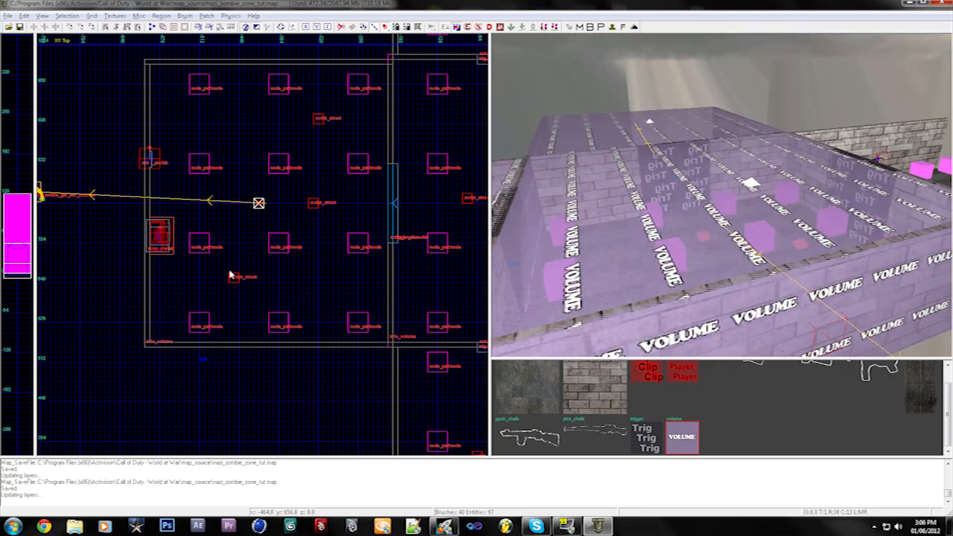
pyautogui.press('Left')
pyautogui.press('Up')
pyautogui.press('Right')
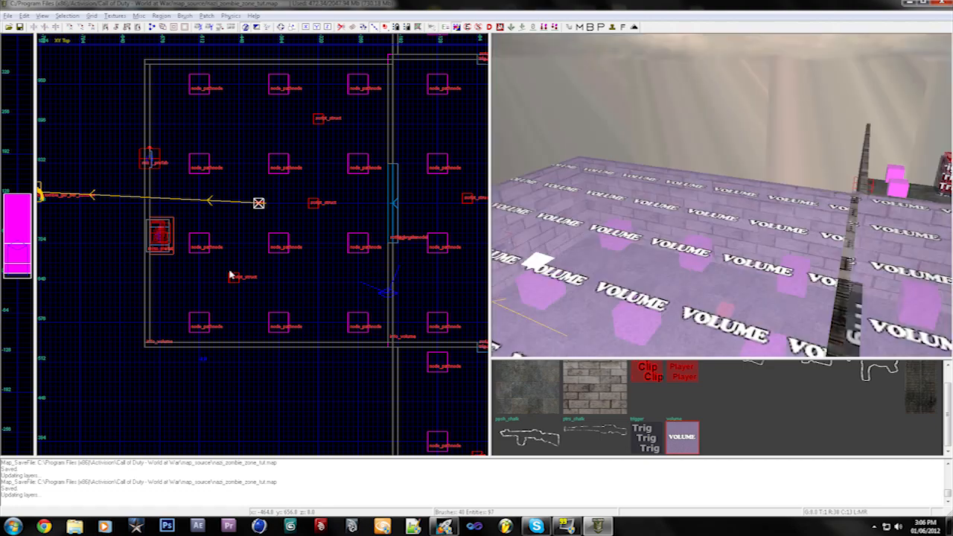
pyautogui.press('z')
pyautogui.press('a')
pyautogui.press('Up')
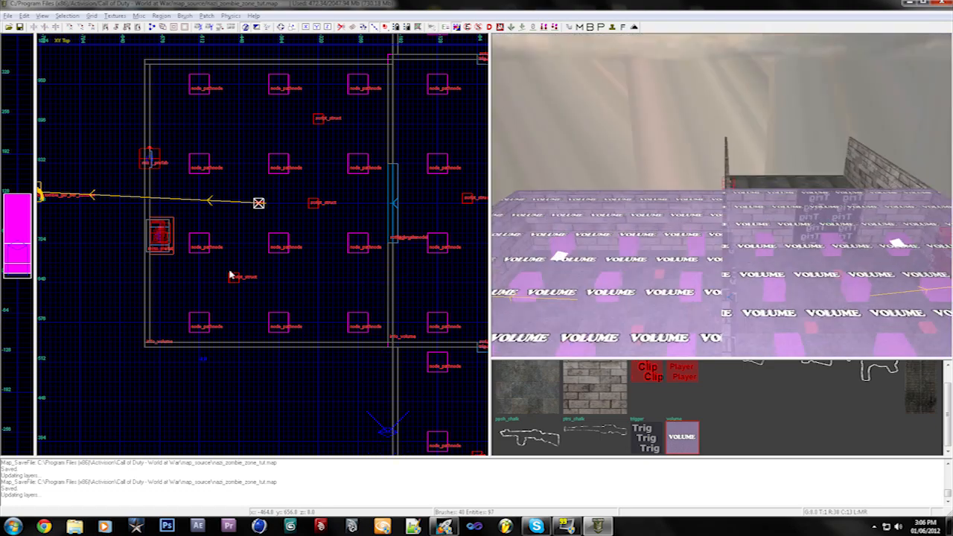
pyautogui.press('Right')
pyautogui.press('Right')
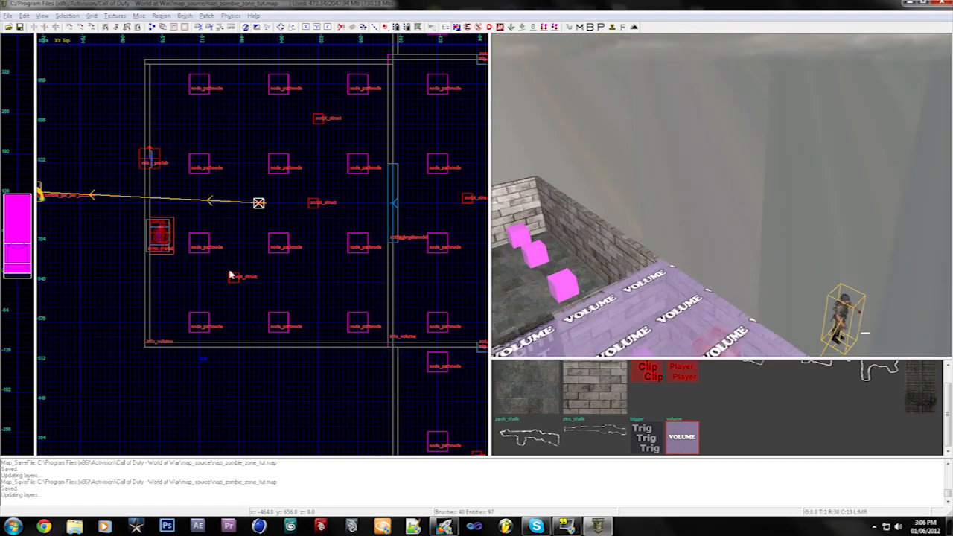
pyautogui.press('Left')
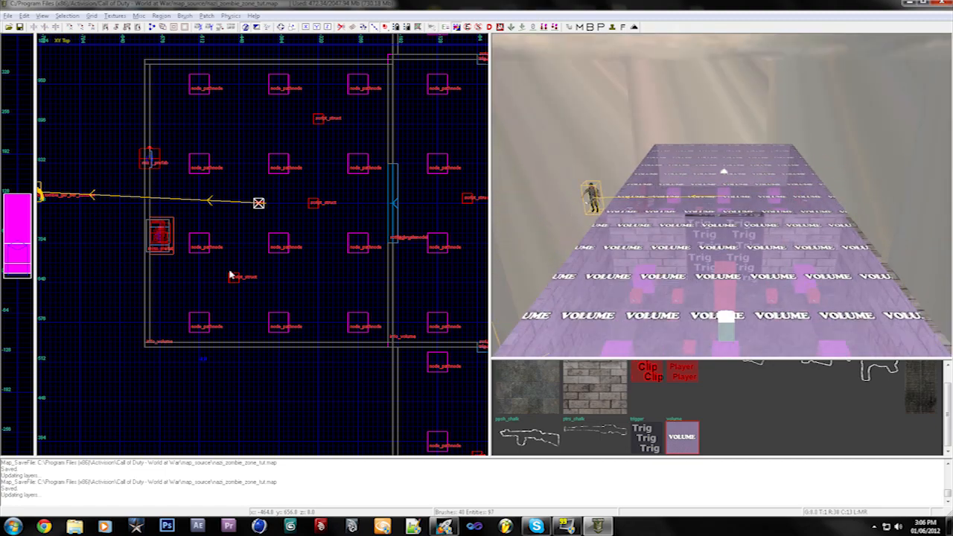
pyautogui.press('z')
pyautogui.press('a')
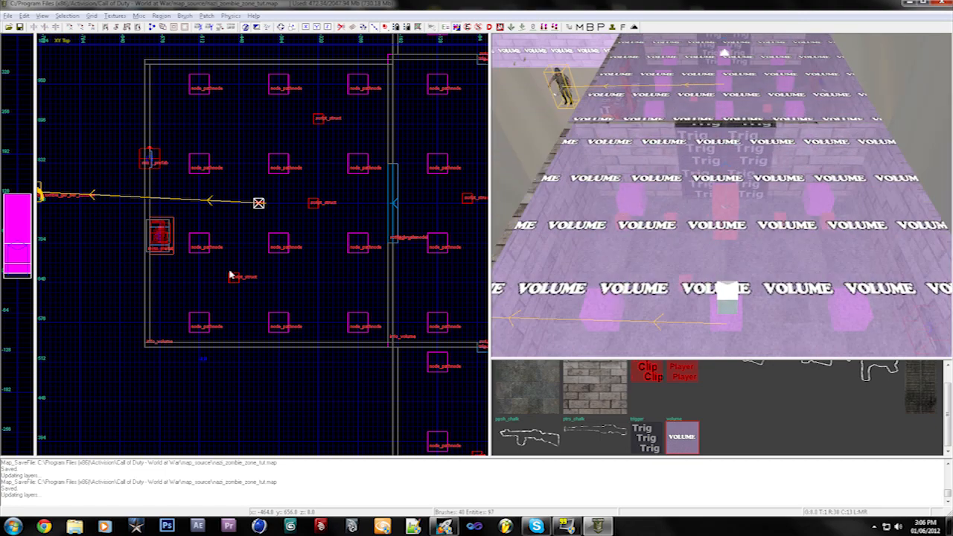
pyautogui.press('Left')
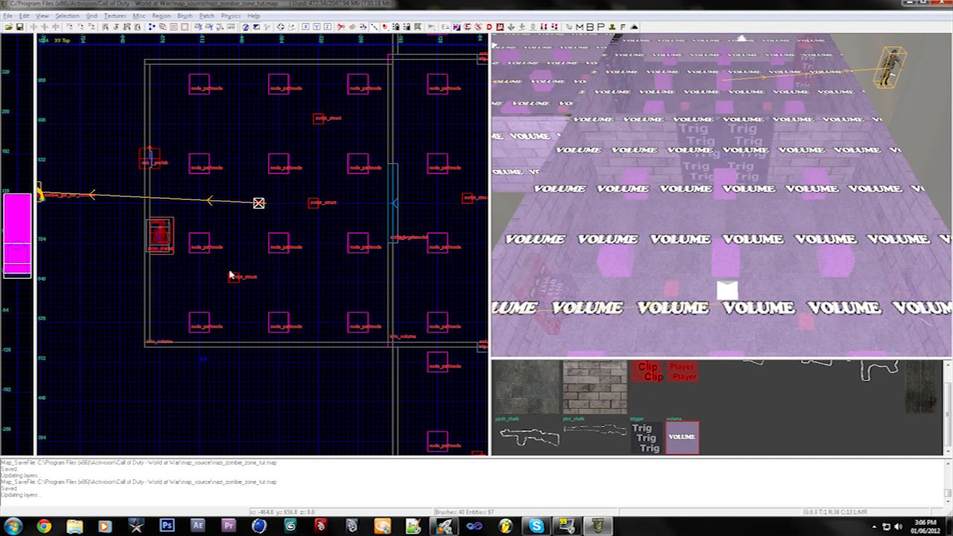
pyautogui.press('Up')
pyautogui.press('Up')
pyautogui.press('Up')
pyautogui.press('Up')
pyautogui.press('Up')
pyautogui.press('Up')
pyautogui.press('Left')
pyautogui.press('Up')
pyautogui.press('Up')
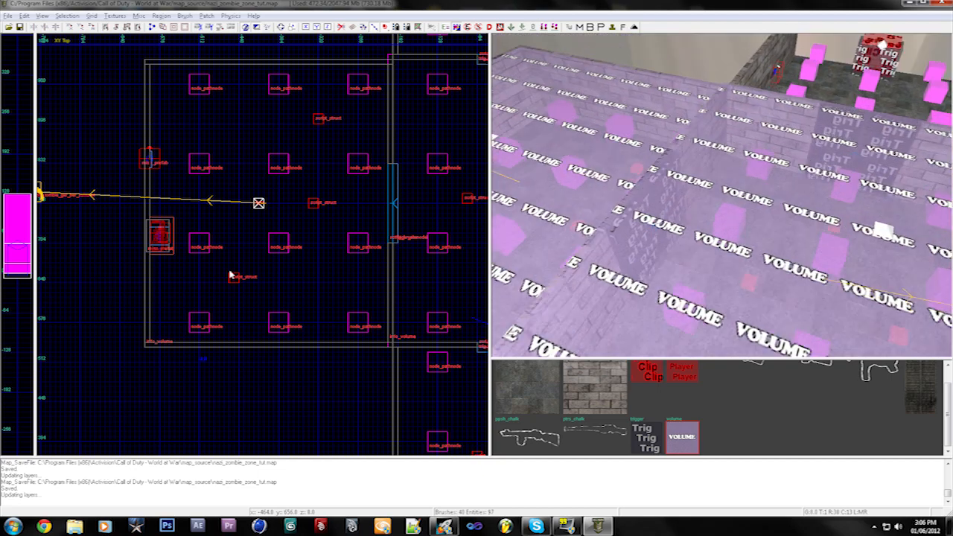
pyautogui.press('Left')
pyautogui.press('Up')
pyautogui.press('Left')
pyautogui.press('Up')
pyautogui.press('Right')
pyautogui.press('Right')
pyautogui.press('Right')
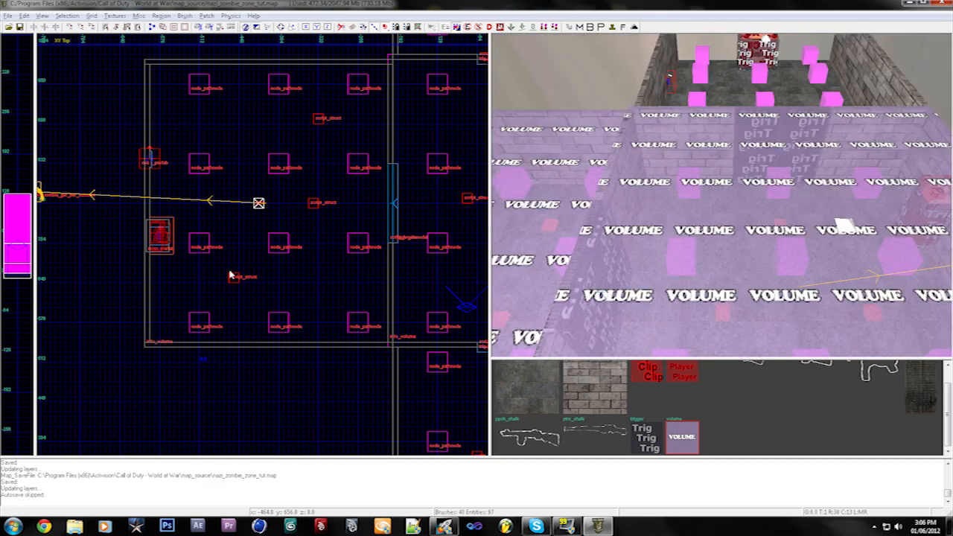
pyautogui.press('Up')
pyautogui.press('Up')
pyautogui.press('Up')
pyautogui.press('Up')
pyautogui.press('Up')
pyautogui.press('Up')
pyautogui.press('Left')
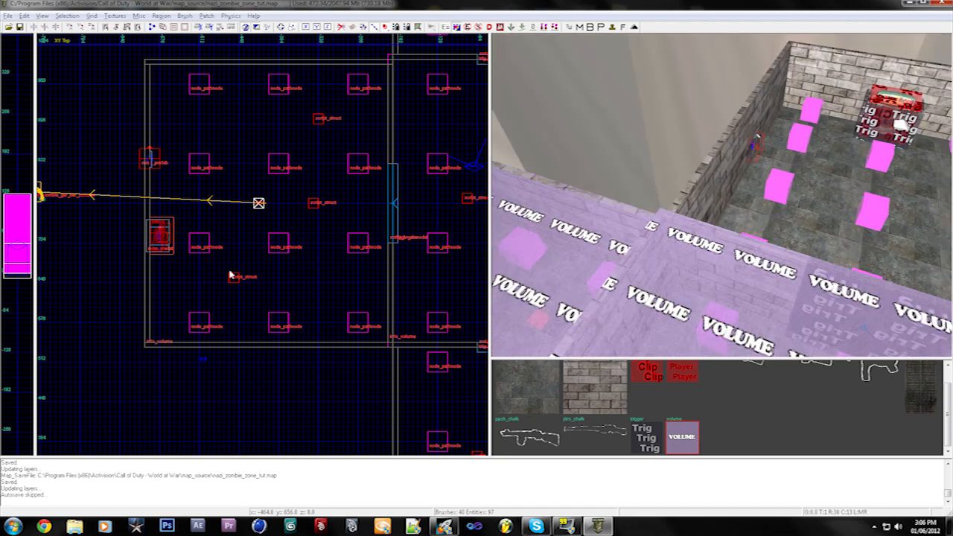
pyautogui.press('Down')
pyautogui.press('Down')
pyautogui.press('Down')
pyautogui.press('Down')
pyautogui.press('Down')
pyautogui.press('Down')
pyautogui.press('Down')
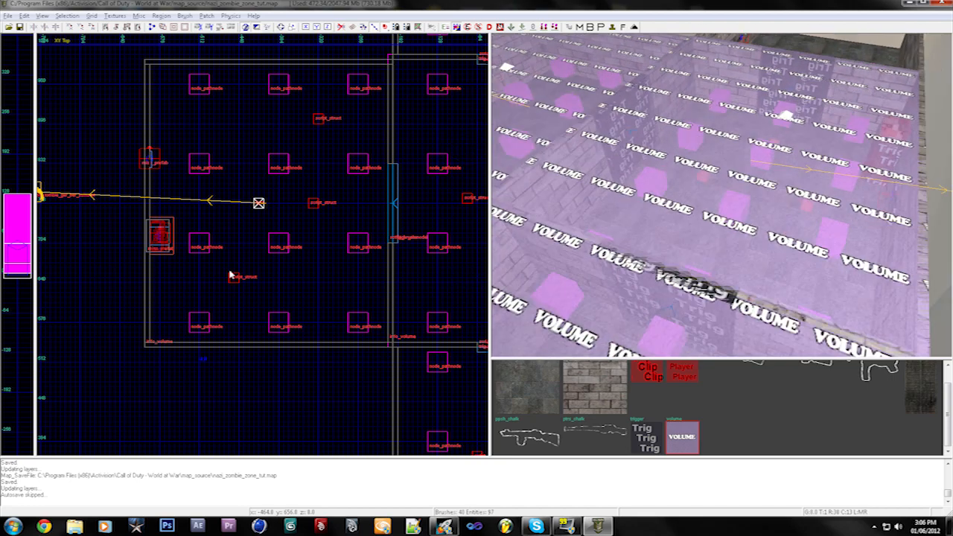
pyautogui.press('Down')
pyautogui.press('Down')
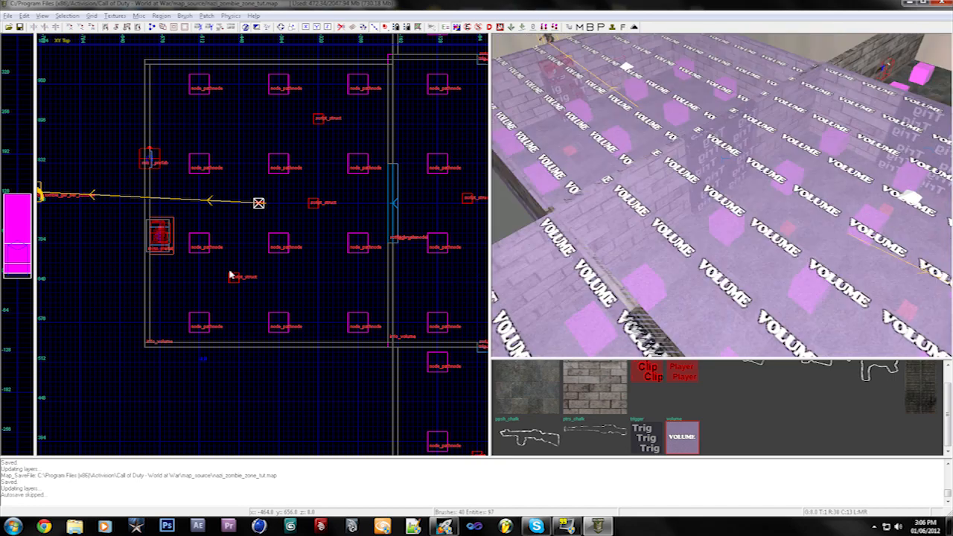
pyautogui.press('Up')
pyautogui.press('Up')
pyautogui.press('Up')
pyautogui.press('Up')
pyautogui.press('Up')
pyautogui.press('Up')
pyautogui.press('Up')
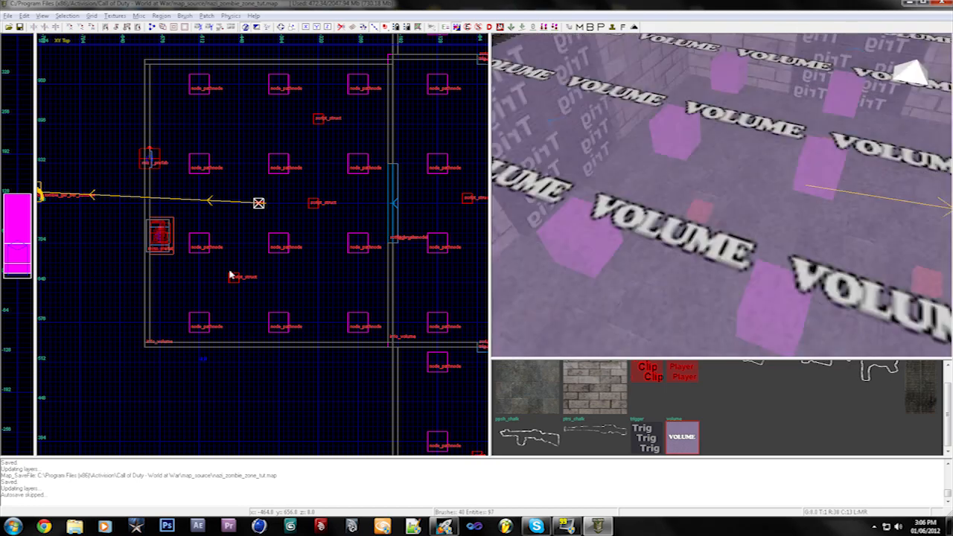
pyautogui.press('Down')
pyautogui.press('Down')
pyautogui.press('Down')
pyautogui.press('Up')
pyautogui.press('Up')
pyautogui.press('Up')
pyautogui.press('Right')
pyautogui.press('Right')
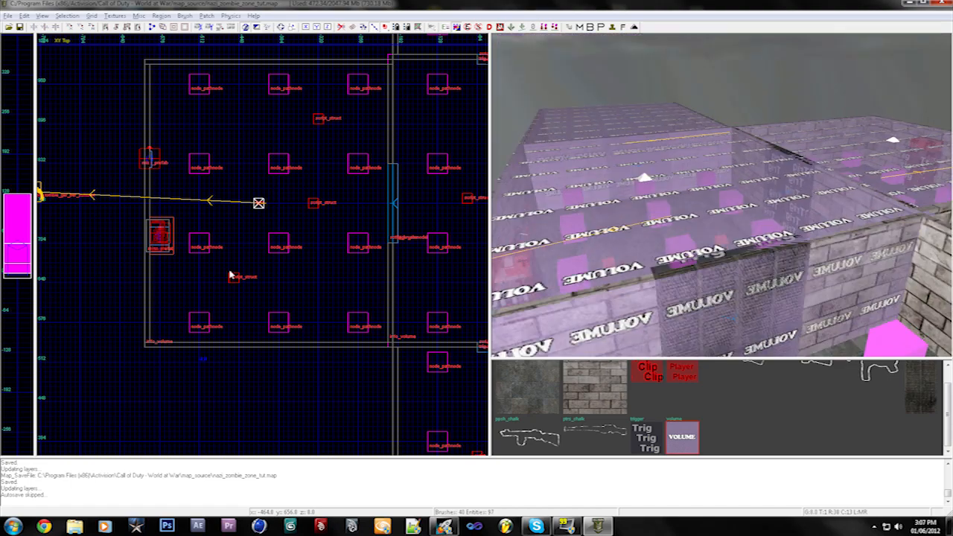
# Examine the remaining room that has no volume and the trigger door leading into it
pyautogui.press('Up')
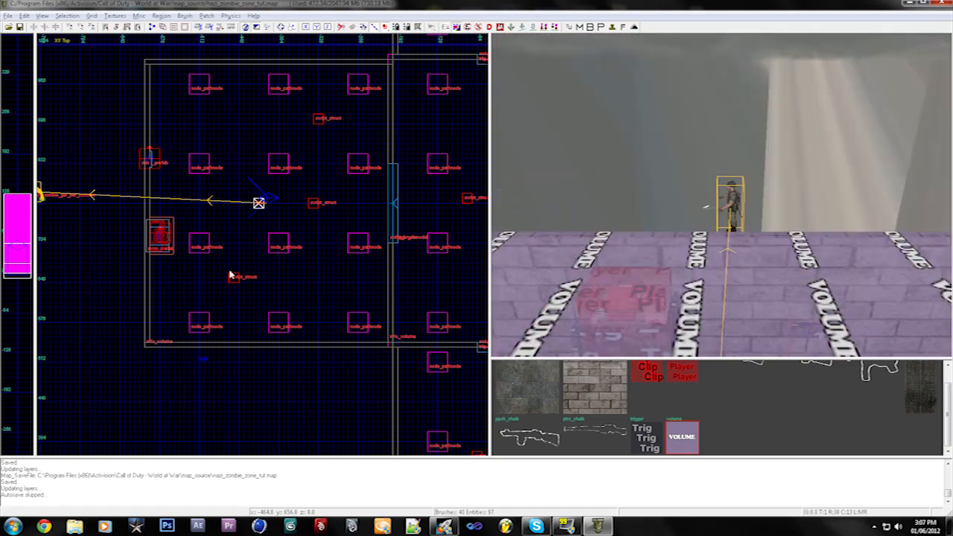
pyautogui.press('Right')
pyautogui.press('Up')
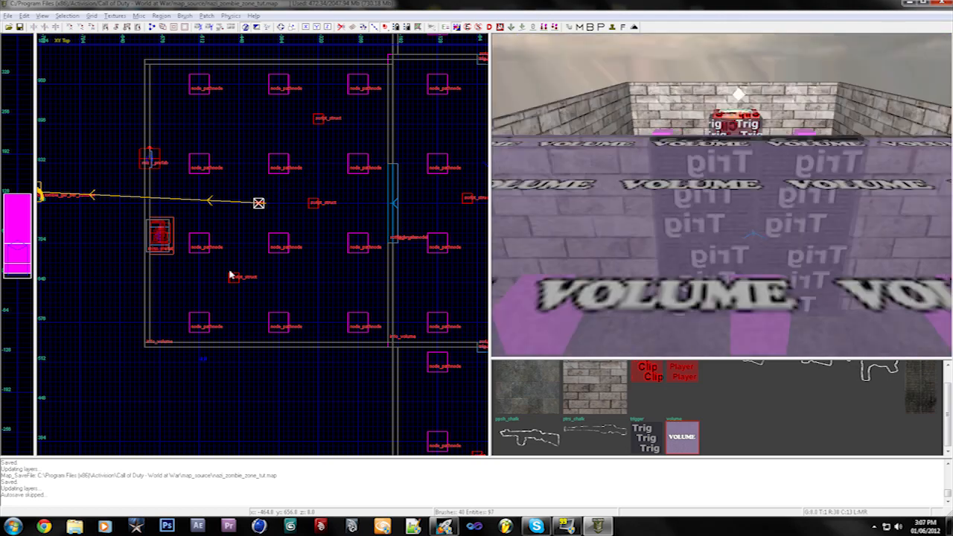
pyautogui.press('Up')
pyautogui.press('Down')
pyautogui.press('Up')
pyautogui.press('Right')
pyautogui.press('Down')
pyautogui.press('Left')
pyautogui.press('c')
pyautogui.press('Up')
pyautogui.press('Right')
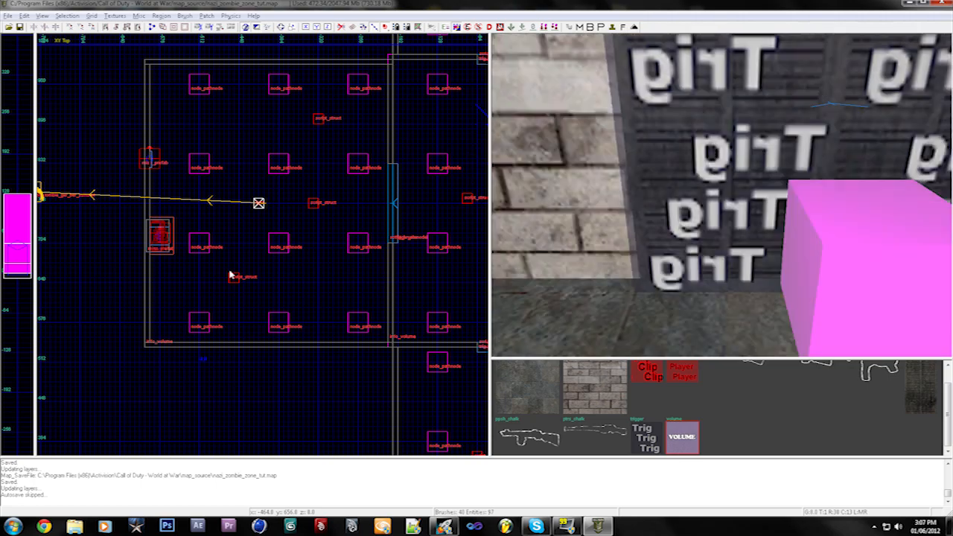
pyautogui.press('d')
pyautogui.press('Left')
pyautogui.press('Up')
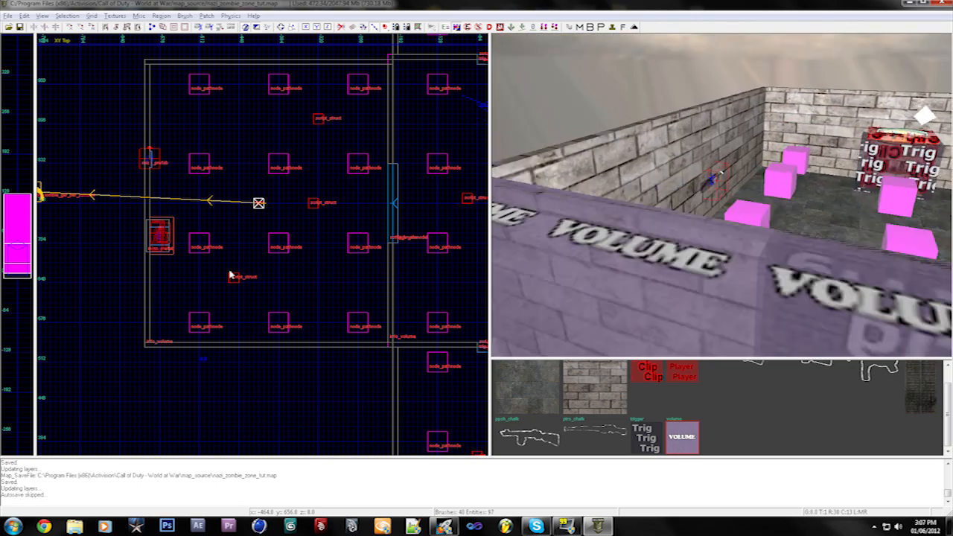
pyautogui.press('Right')
pyautogui.press('Down')
pyautogui.press('Right')
pyautogui.press('d')
pyautogui.press('Left')
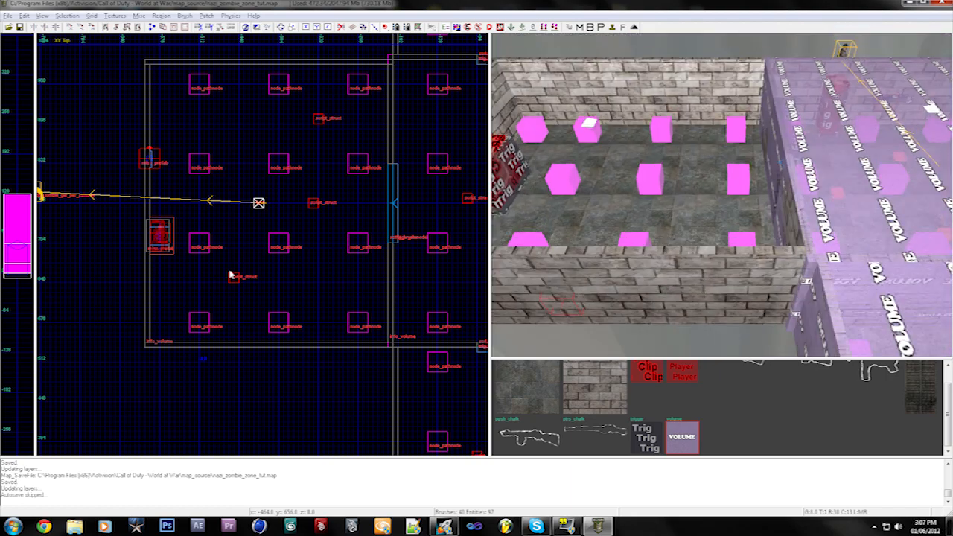
pyautogui.press('Right')
# Check the extents of the two zone volumes nearest the room without a volume, and save the map
pyautogui.keyDown('shift'); pyautogui.click(766, 187); pyautogui.keyUp('shift')
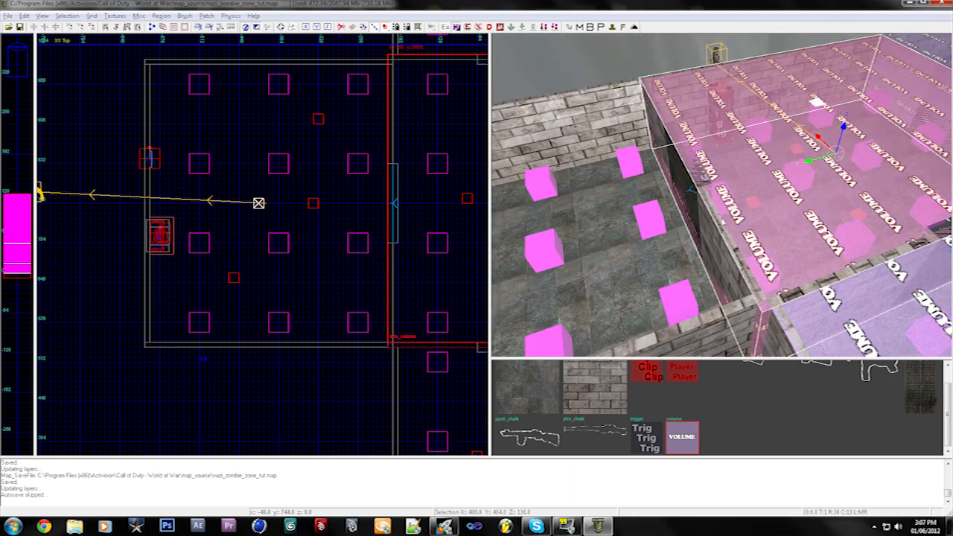
pyautogui.press('Escape')
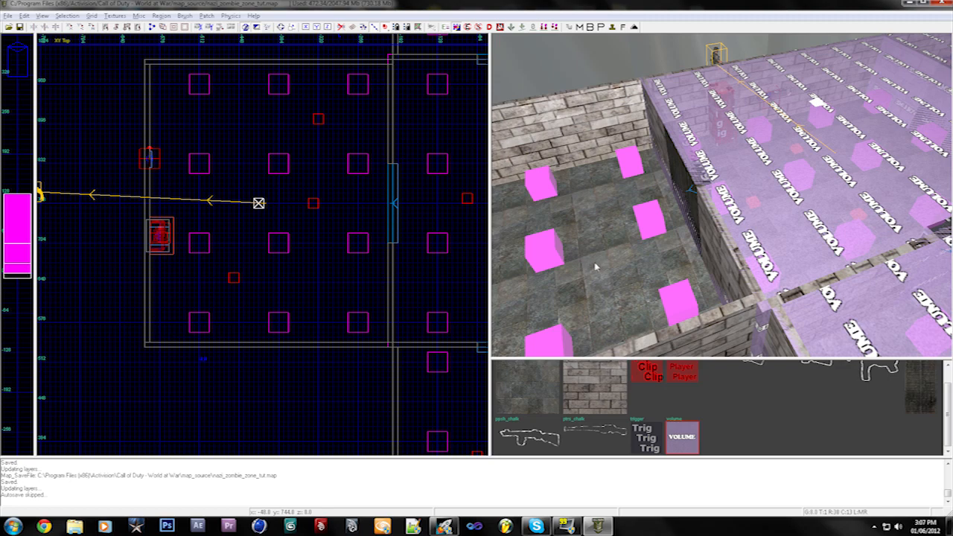
pyautogui.keyDown('shift'); pyautogui.click(885, 308); pyautogui.keyUp('shift')
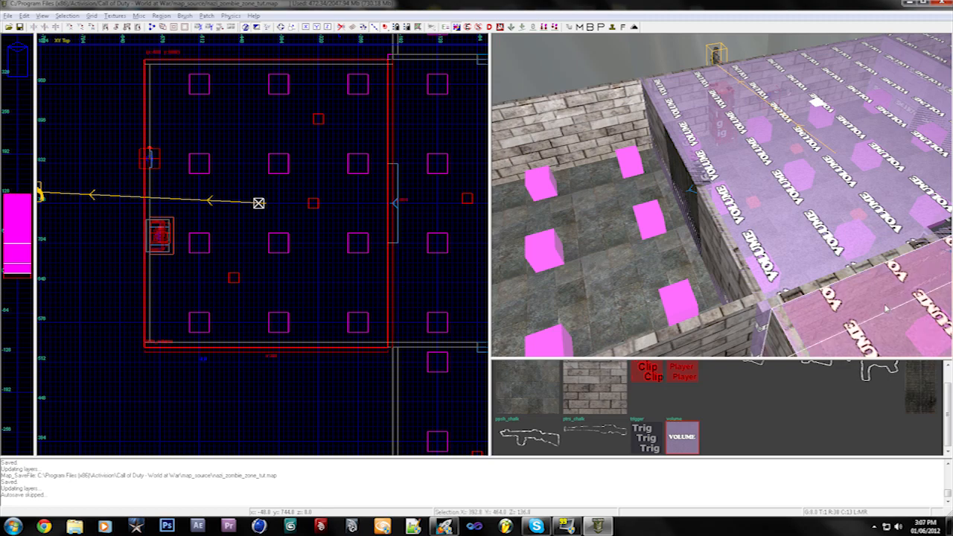
pyautogui.press('Escape')
pyautogui.moveTo(885, 308); pyautogui.dragTo(885, 308, button='right')
pyautogui.hotkey('ctrl', 's')
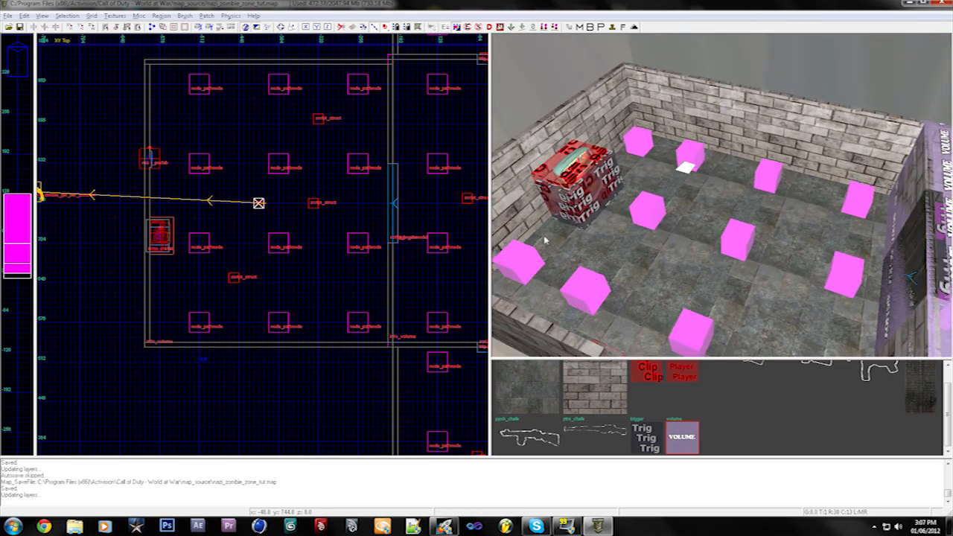
# Create a small info_volume, about 16 × 24 × 136 units, inside the remaining room without a volume
pyautogui.hotkey('ctrl', 'Tab')
pyautogui.hotkey('ctrl', 'Tab')
pyautogui.hotkey('ctrl', 'Tab')
pyautogui.moveTo(283, 218); pyautogui.dragTo(254, 213, button='right')
pyautogui.scroll(-1, 261, 206)
pyautogui.scroll(3, 263, 203)
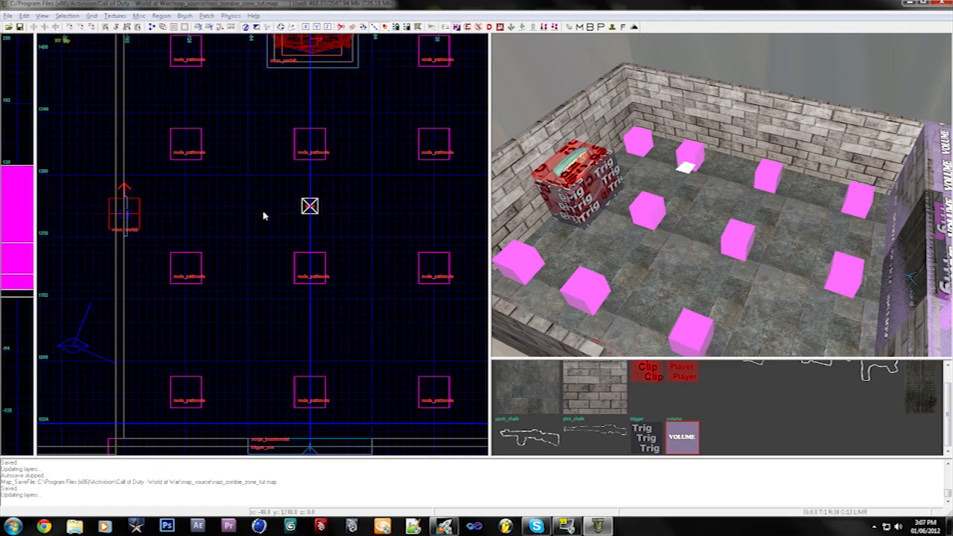
pyautogui.rightClick(259, 186)
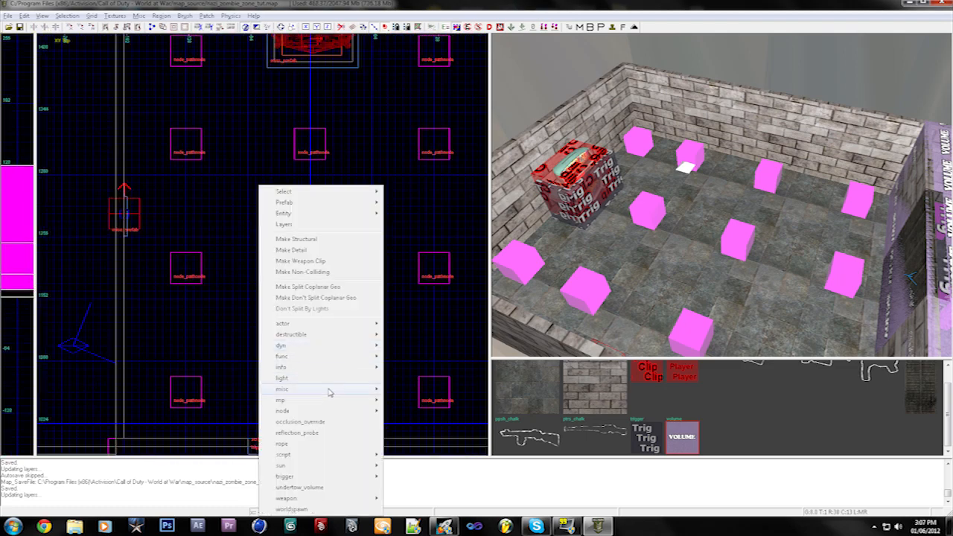
pyautogui.moveTo(331, 389)
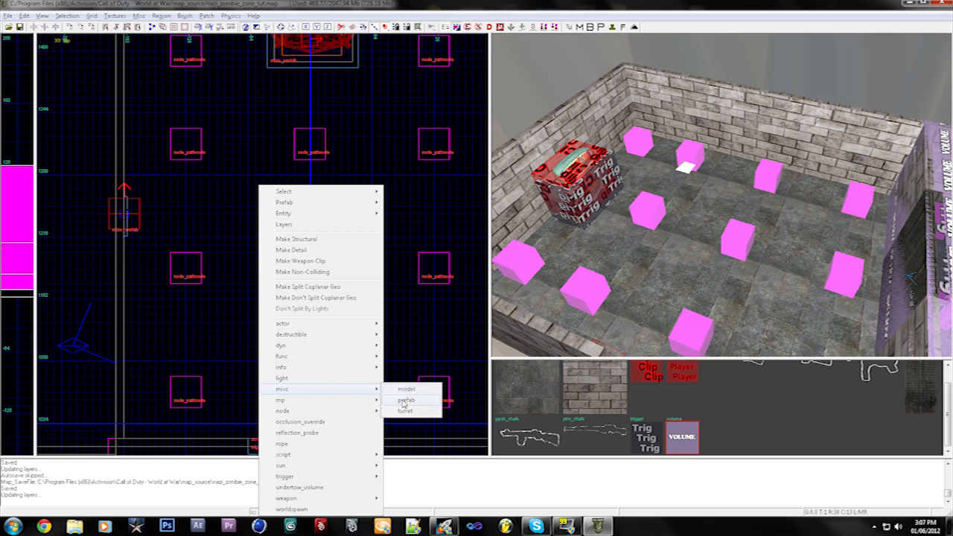
pyautogui.moveTo(301, 455)
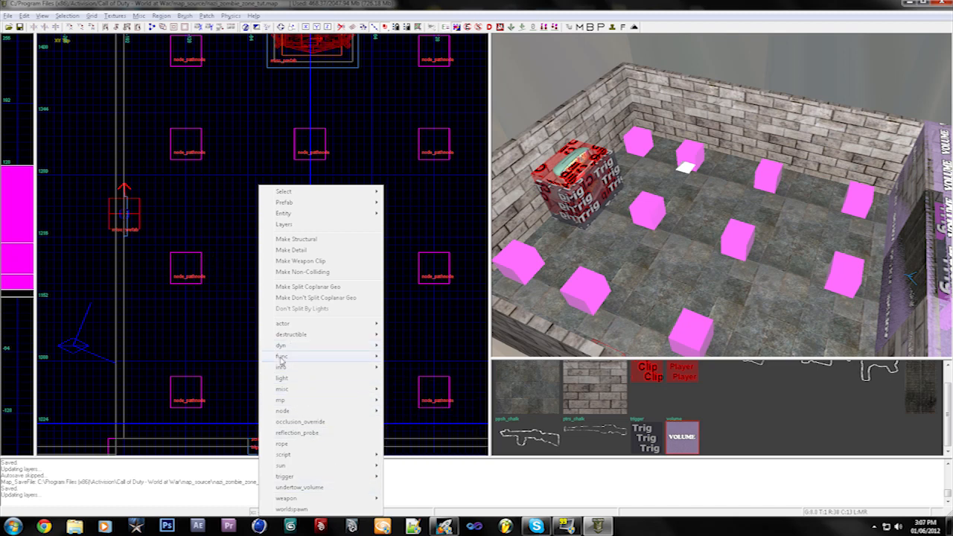
pyautogui.moveTo(282, 367)
pyautogui.click(417, 433)
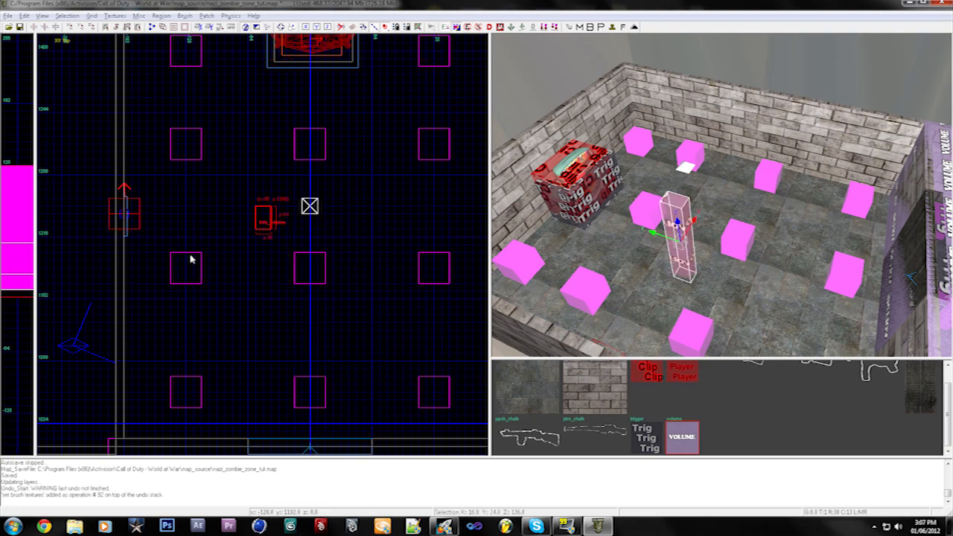
# Stretch the small info_volume on all four sides until it covers the entire room
pyautogui.moveTo(190, 259); pyautogui.dragTo(140, 391, button='right')
pyautogui.scroll(-3, 191, 260)
pyautogui.moveTo(195, 276)
pyautogui.mouseDown()
pyautogui.moveTo(191, 159)
pyautogui.moveTo(191, 169)
pyautogui.moveTo(97, 201)
pyautogui.mouseUp()
pyautogui.moveTo(142, 294); pyautogui.dragTo(140, 233, button='right')
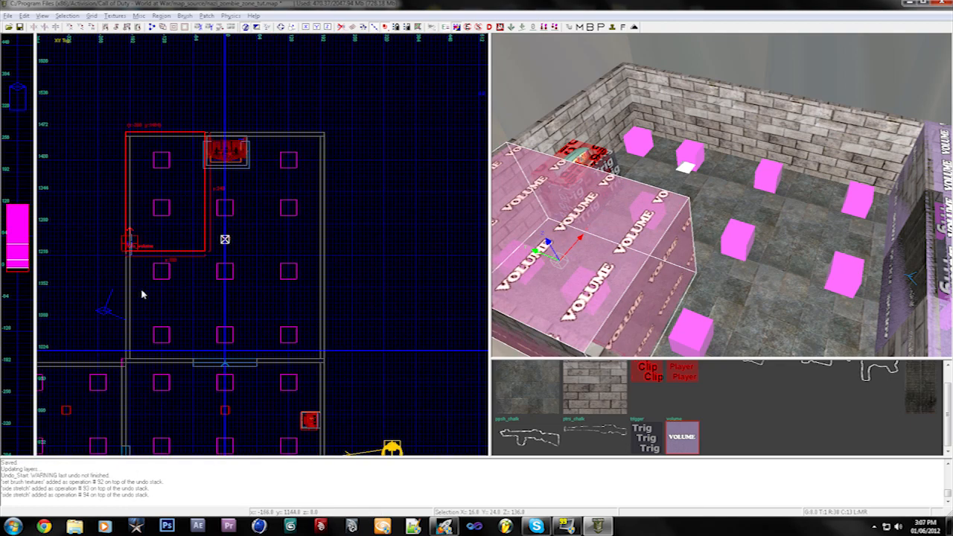
pyautogui.moveTo(141, 294); pyautogui.dragTo(141, 396)
pyautogui.moveTo(140, 395); pyautogui.dragTo(221, 322, button='right')
pyautogui.moveTo(221, 322); pyautogui.dragTo(320, 323)
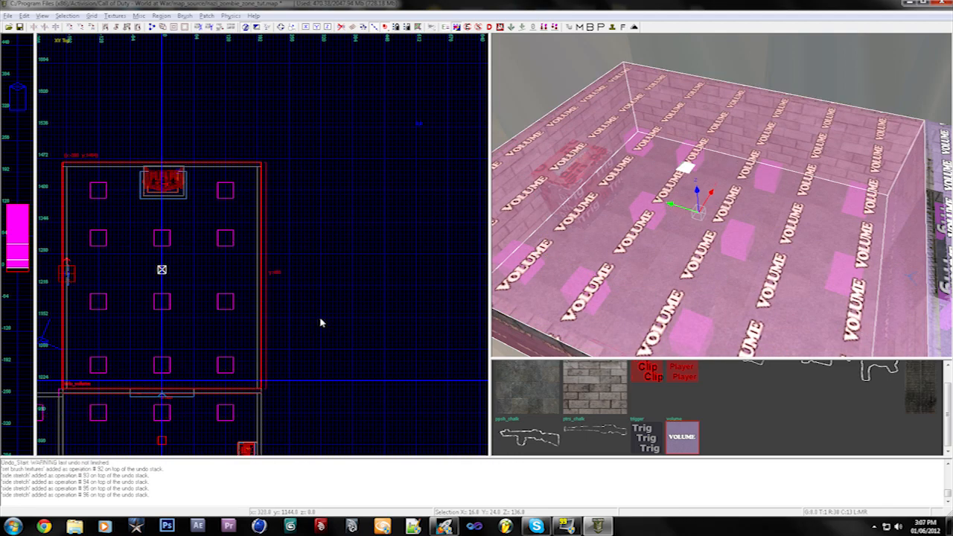
# Examine the stretched volume's coverage of the room and its boundary with the neighbouring zone in the 3D view
pyautogui.press('Right')
pyautogui.press('c')
pyautogui.press('a')
pyautogui.press('z')
pyautogui.press('d')
pyautogui.press('z')
pyautogui.press('d')
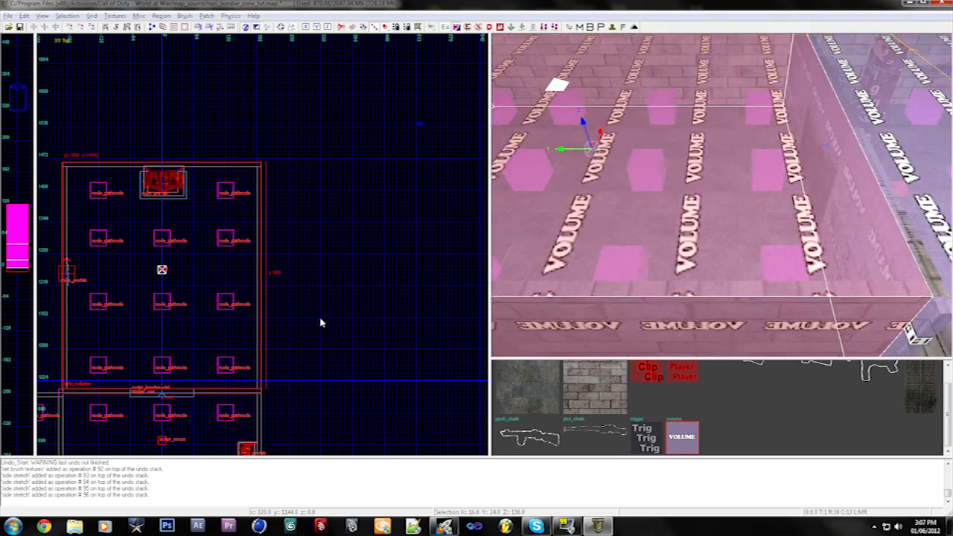
pyautogui.press('Down')
pyautogui.press('Left')
pyautogui.press('Up')
pyautogui.press('a')
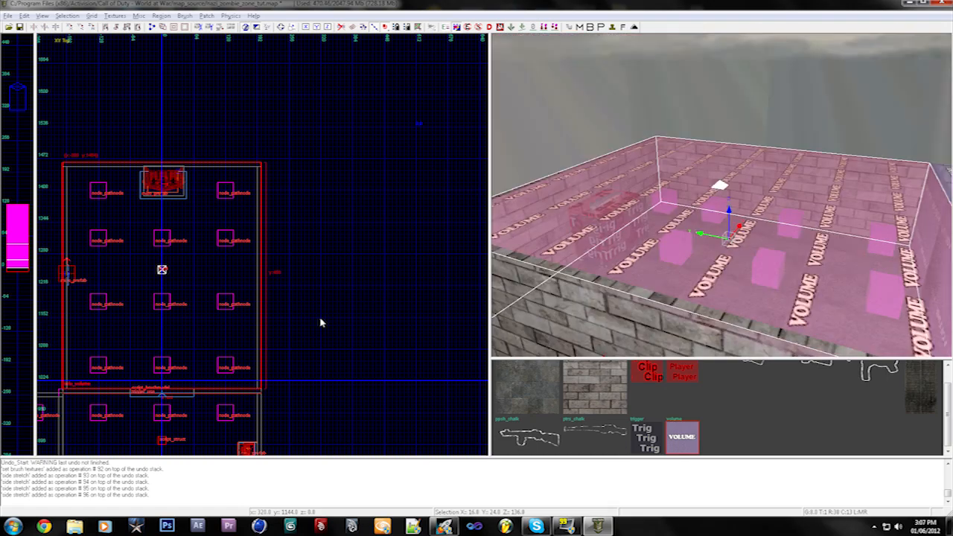
# Set the new room volume's targetname to zone5
pyautogui.press('n')
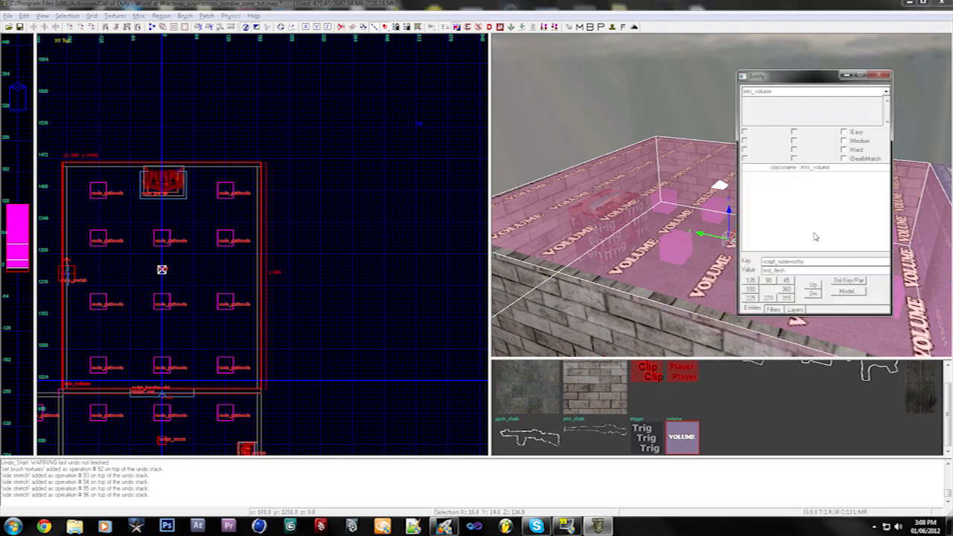
pyautogui.moveTo(810, 262); pyautogui.dragTo(607, 276)
pyautogui.write('targetname')
pyautogui.press('Return')
pyautogui.write('zone5')
pyautogui.press('Return')
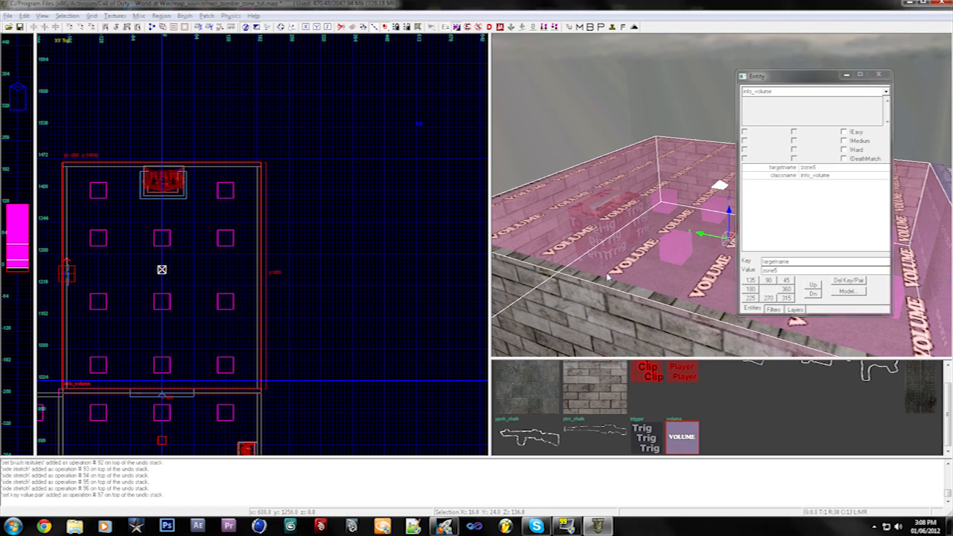
# Set the zone5 volume's target to zone5_spawners and deselect the volume
pyautogui.moveTo(790, 262); pyautogui.dragTo(698, 258)
pyautogui.press('BackSpace')
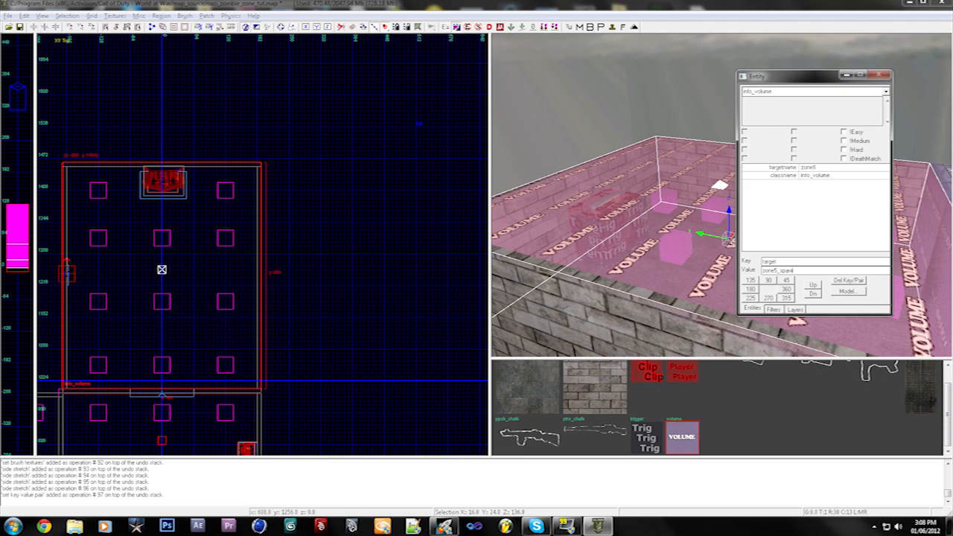
pyautogui.write('rs')
pyautogui.press('Return')
pyautogui.press('n')
pyautogui.press('Escape')
# Duplicate the zone 4 zombie spawner and move the copy outside the zone5 room, beside its window wall
pyautogui.moveTo(697, 255); pyautogui.dragTo(698, 257, button='right')
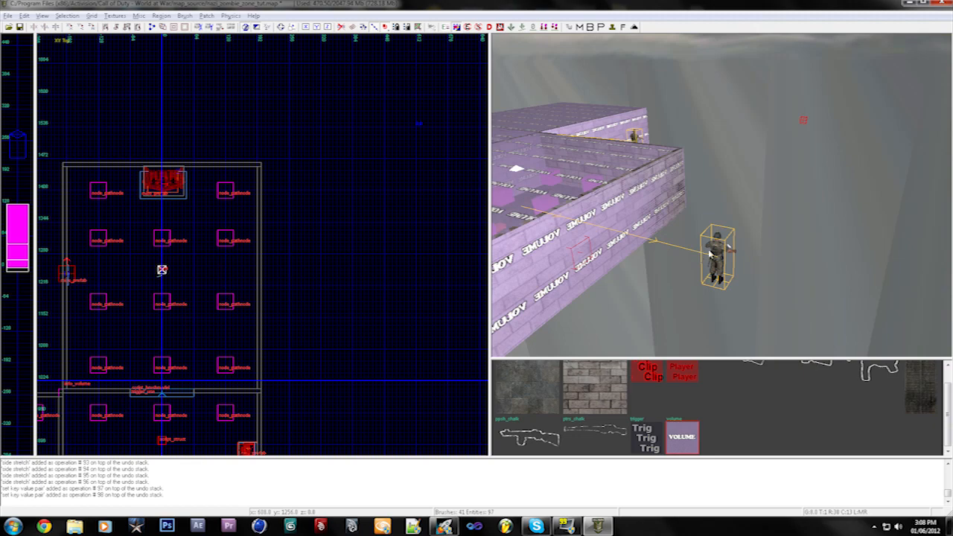
pyautogui.keyDown('shift'); pyautogui.click(730, 259); pyautogui.keyUp('shift')
pyautogui.hotkey('ctrl', 'Tab')
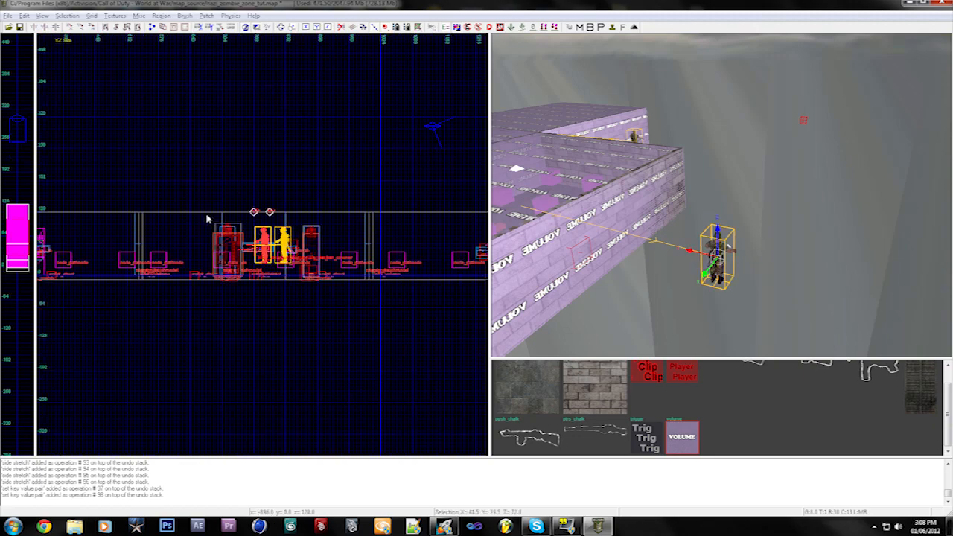
pyautogui.hotkey('ctrl', 'Tab')
pyautogui.scroll(-1, 257, 232)
pyautogui.moveTo(257, 232); pyautogui.dragTo(242, 236, button='right')
pyautogui.press('space')
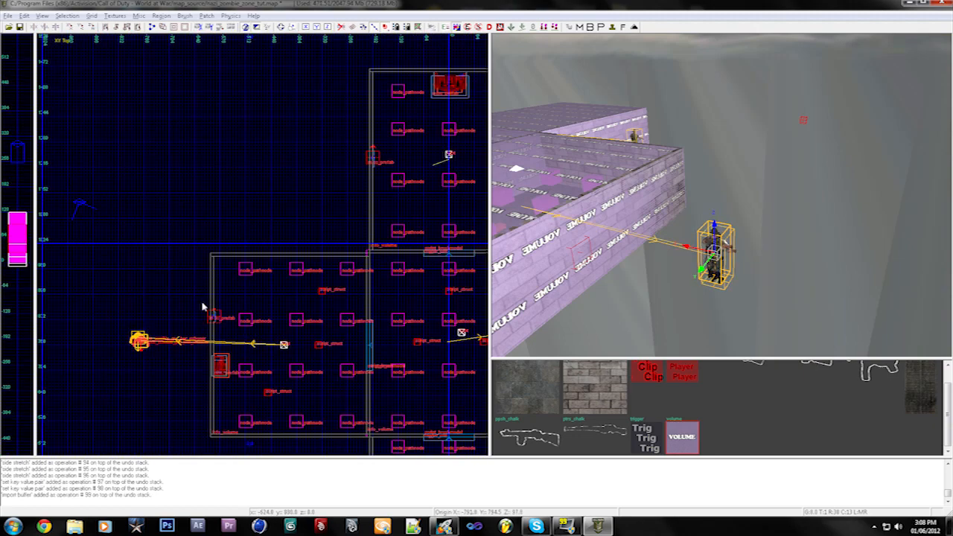
pyautogui.moveTo(145, 344)
pyautogui.mouseDown()
pyautogui.moveTo(276, 179)
pyautogui.moveTo(345, 115)
pyautogui.mouseUp()
pyautogui.moveTo(345, 115)
pyautogui.mouseDown(button='right')
pyautogui.moveTo(235, 134)
pyautogui.moveTo(261, 76)
pyautogui.moveTo(246, 96)
pyautogui.mouseUp(button='right')
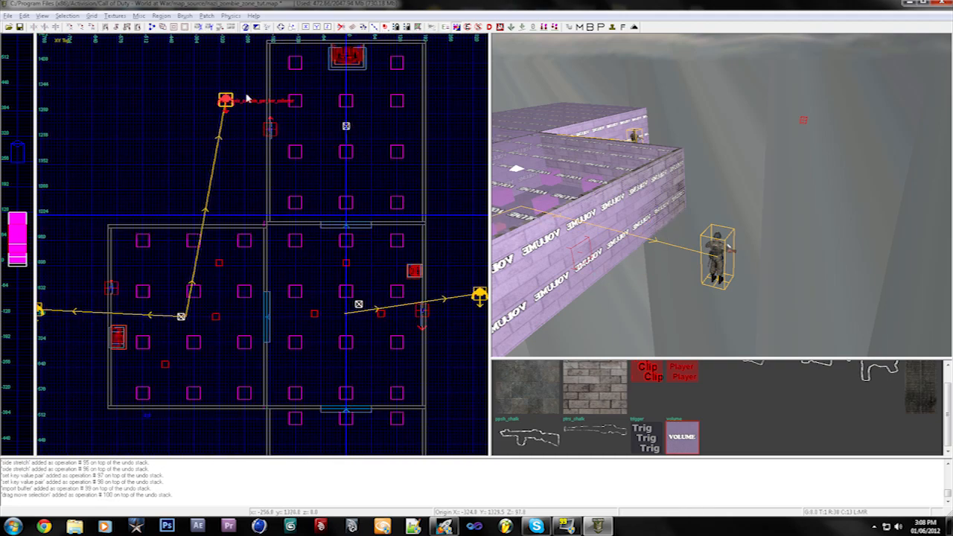
# Set the duplicated zombie spawner's targetname to zone5_spawners and save the map
pyautogui.press('Left')
pyautogui.press('Left')
pyautogui.press('Left')
pyautogui.press('Up')
pyautogui.press('Up')
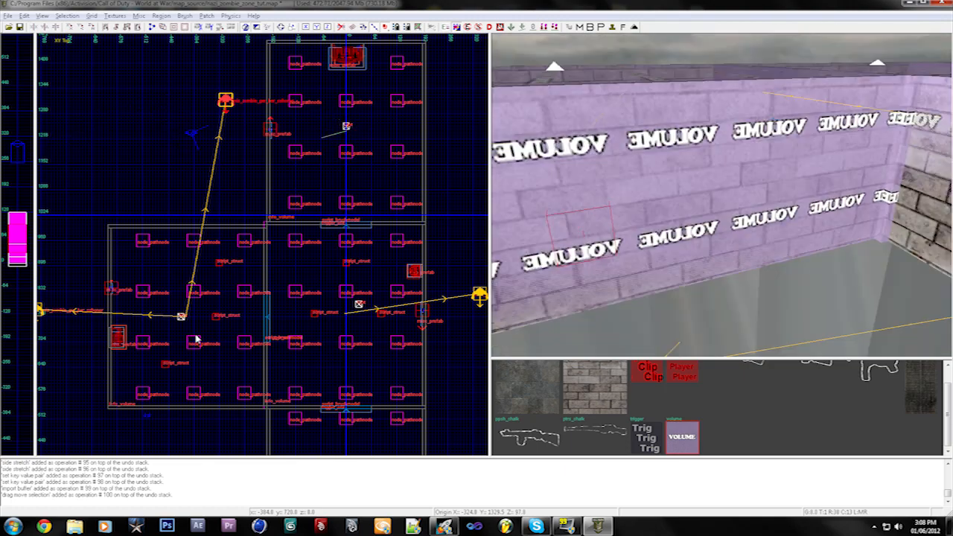
pyautogui.press('Left')
pyautogui.press('Down')
pyautogui.press('n')
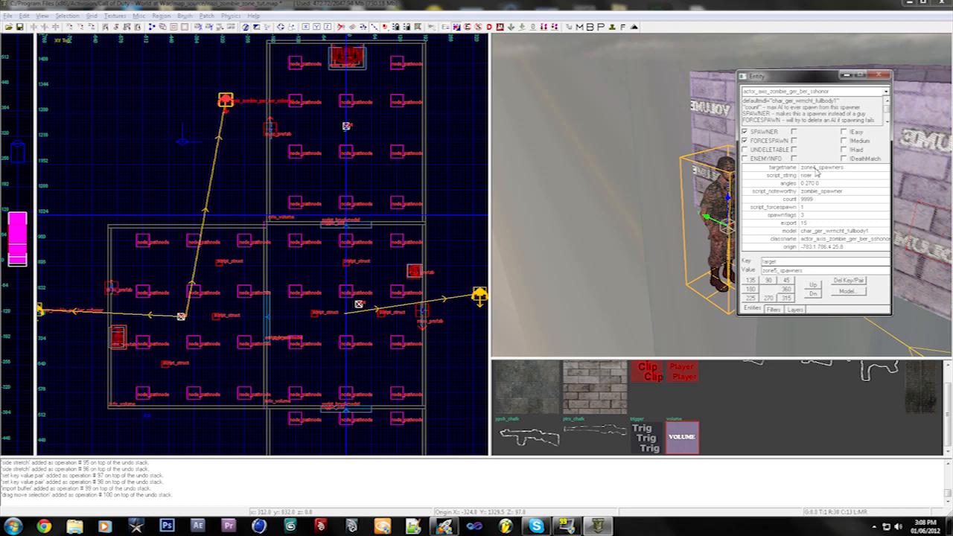
pyautogui.click(817, 170)
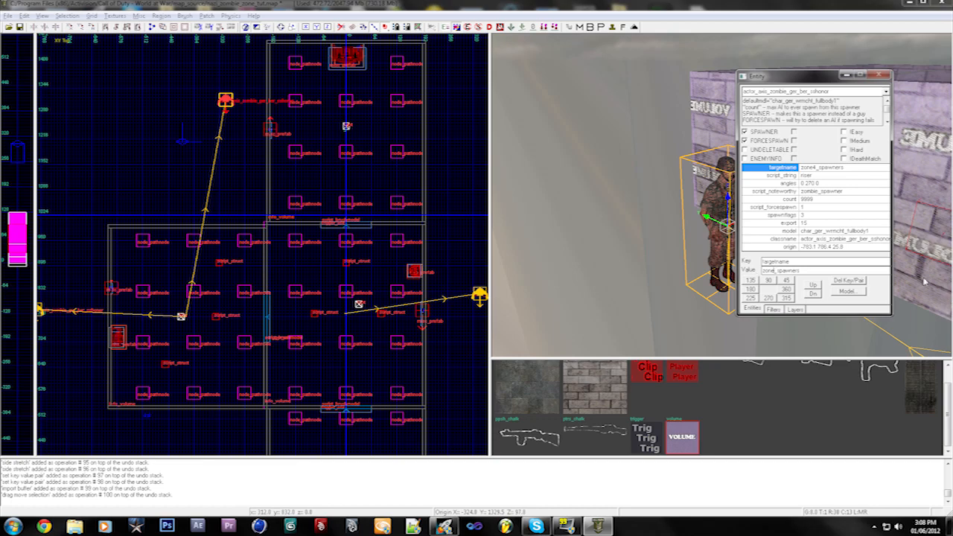
pyautogui.press('Return')
pyautogui.press('n')
pyautogui.press('Escape')
pyautogui.moveTo(924, 281); pyautogui.dragTo(924, 280, button='right')
pyautogui.hotkey('ctrl', 's')
# Create a script_struct among the path nodes in the zone5 room and lower it to floor level, at origin -88 1264 0
pyautogui.hotkey('ctrl', 'Tab')
pyautogui.hotkey('ctrl', 'Tab')
pyautogui.hotkey('ctrl', 'Tab')
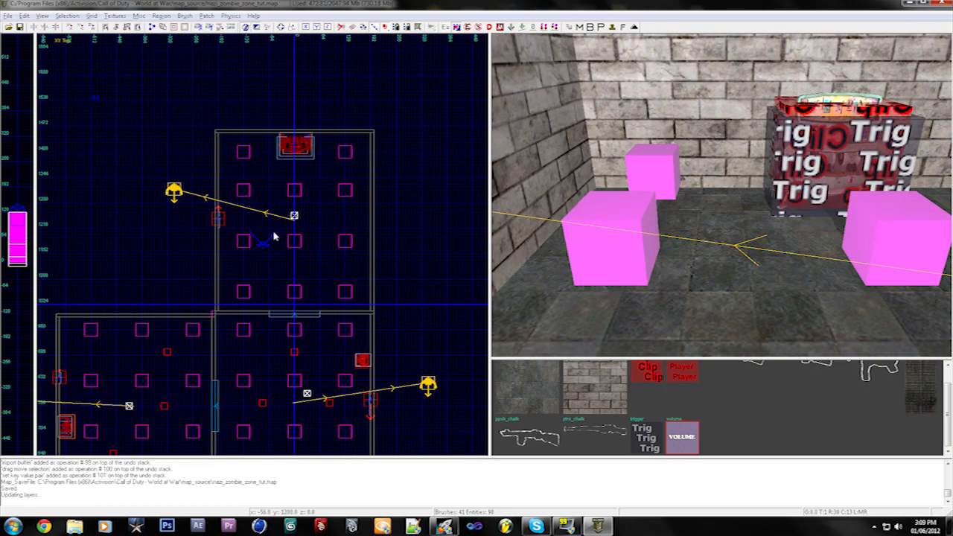
pyautogui.scroll(5, 262, 223)
pyautogui.rightClick(260, 235)
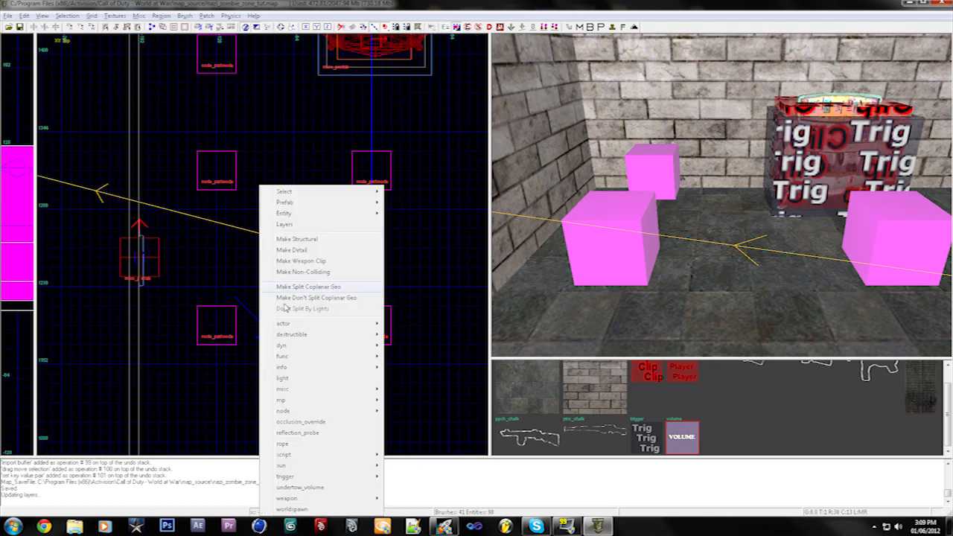
pyautogui.moveTo(309, 389)
pyautogui.moveTo(298, 455)
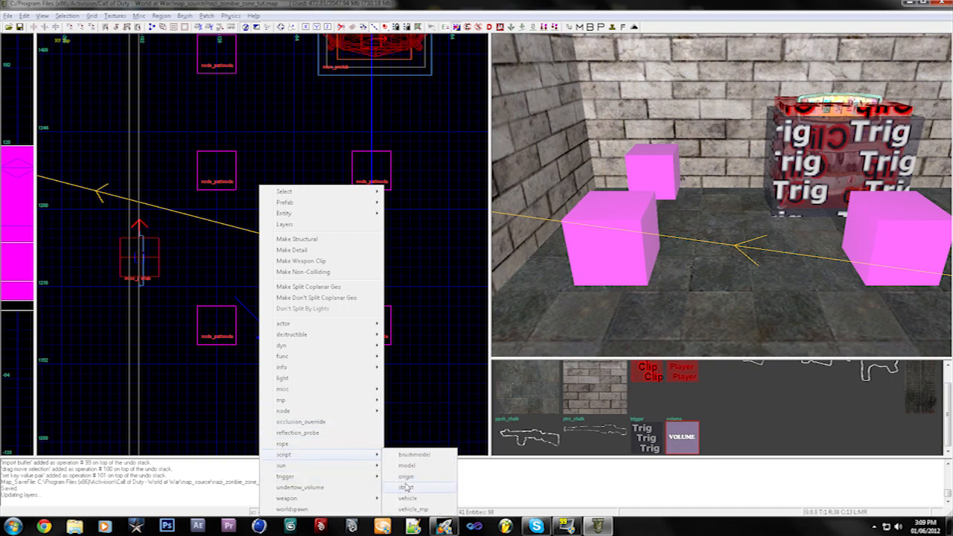
pyautogui.click(406, 486)
pyautogui.hotkey('ctrl', 'Tab')
pyautogui.hotkey('ctrl', 'Tab')
pyautogui.moveTo(261, 248); pyautogui.dragTo(261, 302)
pyautogui.press('Down')
pyautogui.press('Down')
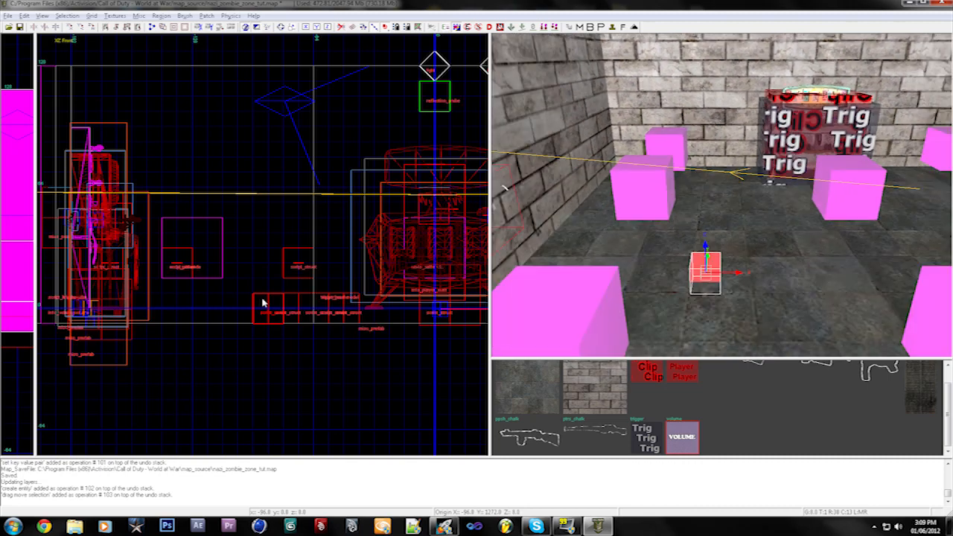
pyautogui.hotkey('ctrl', 'Tab')
pyautogui.hotkey('ctrl', 'Tab')
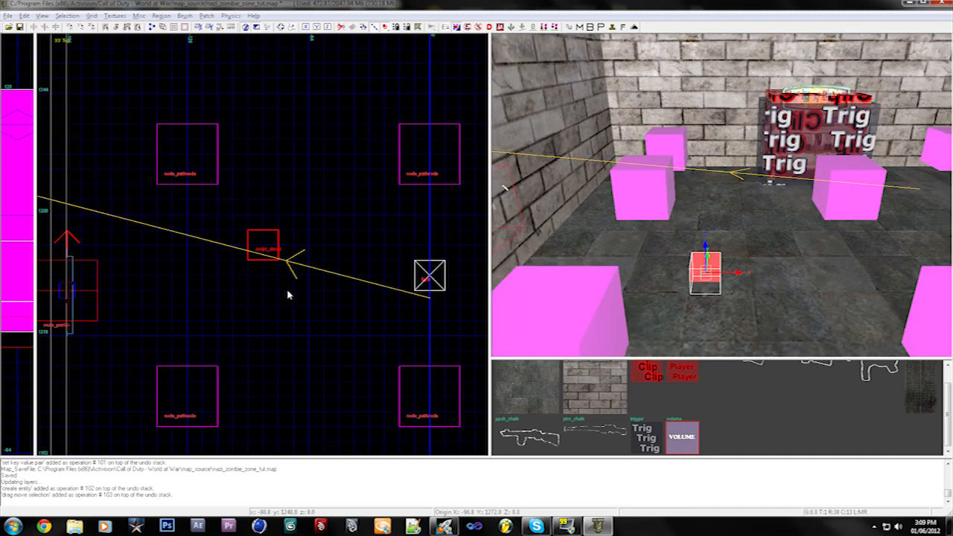
# Set the new script_struct's targetname to zone5_spawners_rise
pyautogui.press('n')
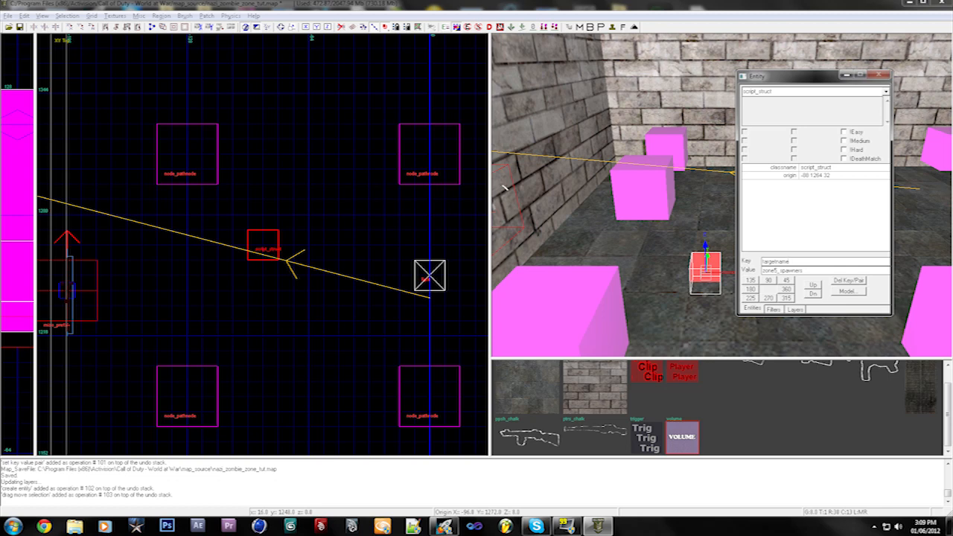
pyautogui.moveTo(803, 270); pyautogui.dragTo(689, 266)
pyautogui.press('BackSpace')
pyautogui.write('zo')
pyautogui.press('Return')
pyautogui.press('n')
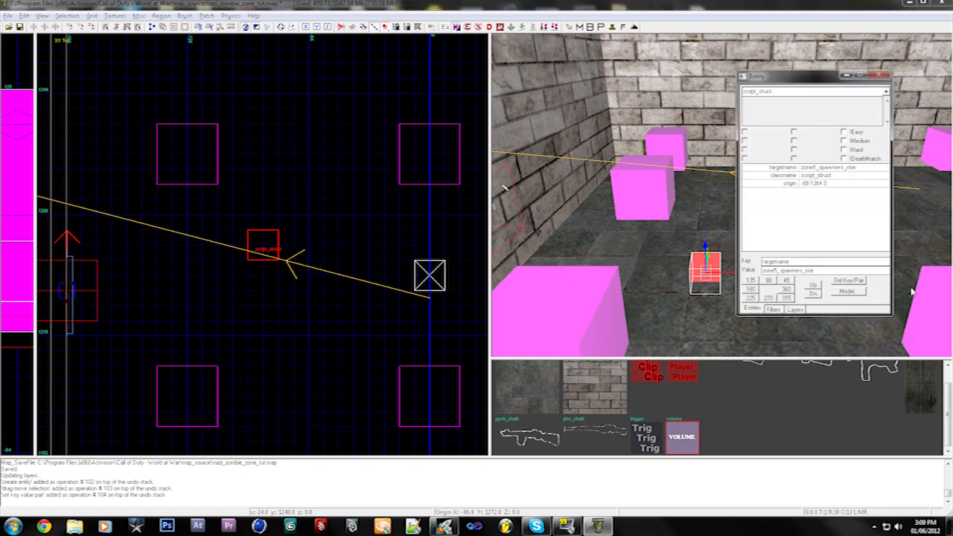
# Set the script_struct's script_noteworthy to find_flesh
pyautogui.moveTo(793, 261); pyautogui.dragTo(685, 270)
pyautogui.write('scr')
pyautogui.press('Return')
pyautogui.press('Tab')
pyautogui.press('BackSpace')
pyautogui.press('Return')
pyautogui.press('n')
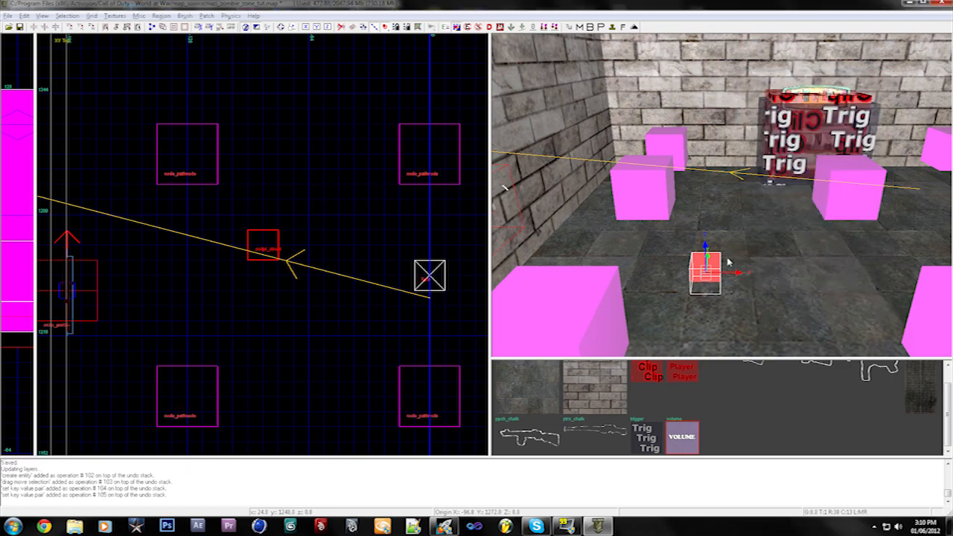
# Place two more copies of the script_struct in free floor spots of the zone5 room and save the map
pyautogui.scroll(-5, 258, 271)
pyautogui.moveTo(260, 262); pyautogui.dragTo(228, 273, button='right')
pyautogui.hotkey('ctrl', 'v')
pyautogui.moveTo(237, 276); pyautogui.dragTo(284, 359)
pyautogui.hotkey('ctrl', 'v')
pyautogui.hotkey('ctrl', 's')
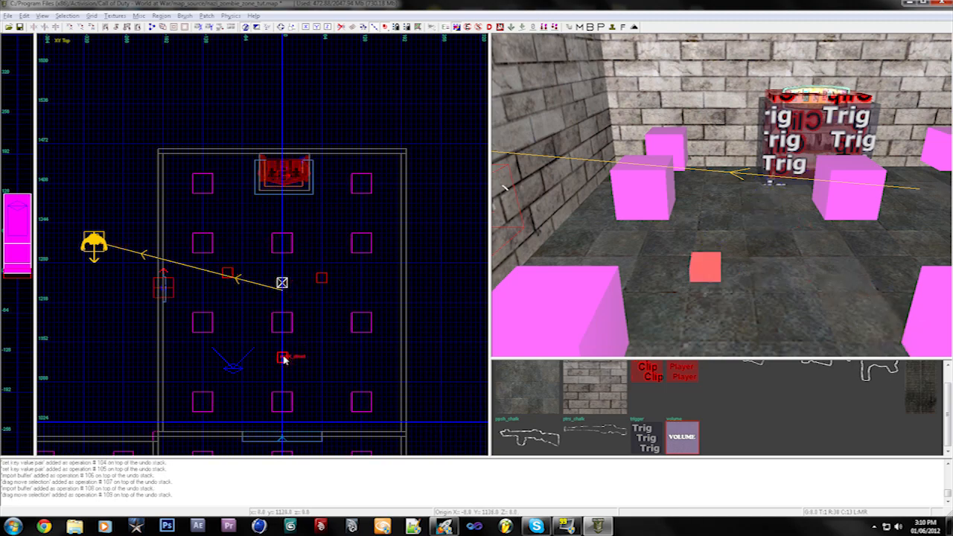
pyautogui.hotkey('ctrl', 's')
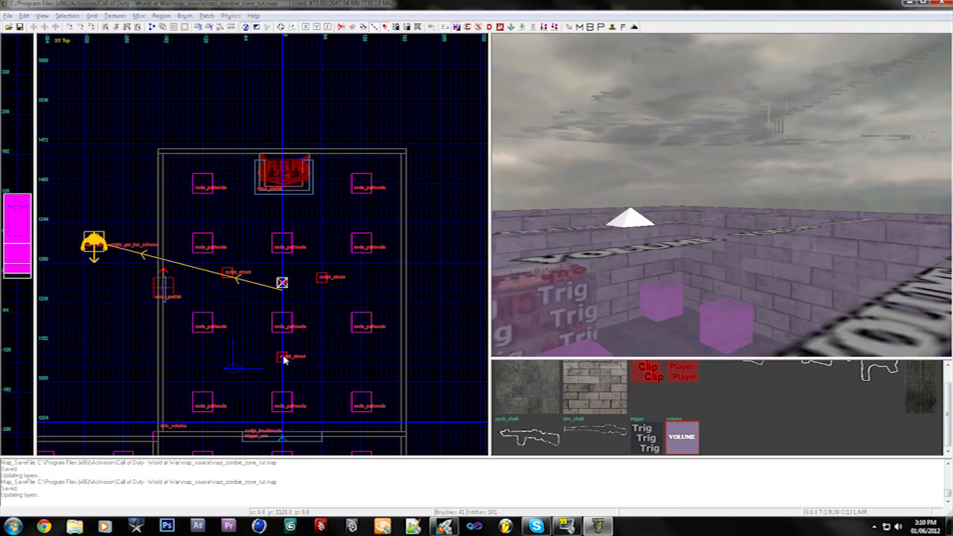
# Review the adjoining zone volumes, spawners and script structs around the zone5 room in the 3D view
pyautogui.press('d')
pyautogui.press('z')
pyautogui.press('Left')
pyautogui.press('Up')
pyautogui.press('Right')
pyautogui.press('Down')
pyautogui.press('a')
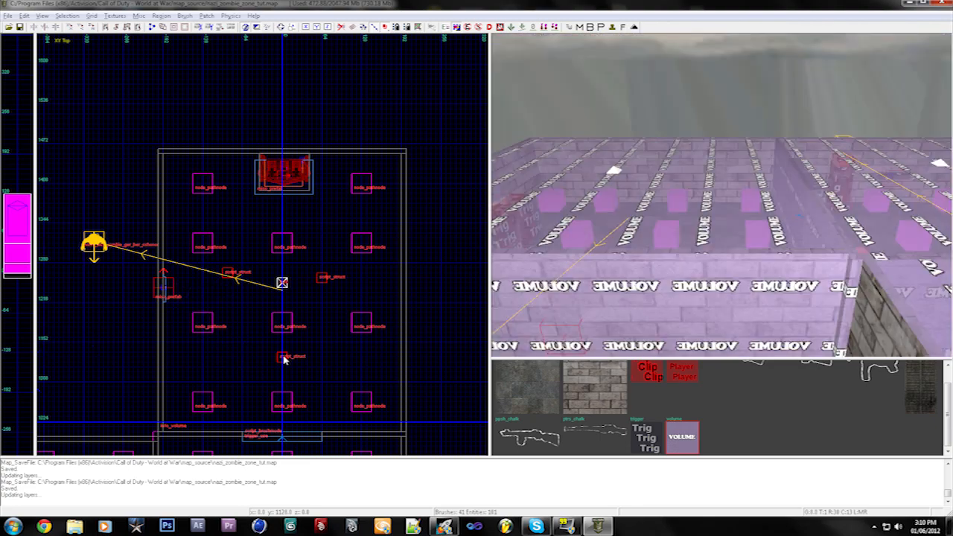
pyautogui.press('Right')
pyautogui.press('Up')
pyautogui.press('Left')
pyautogui.press('Up')
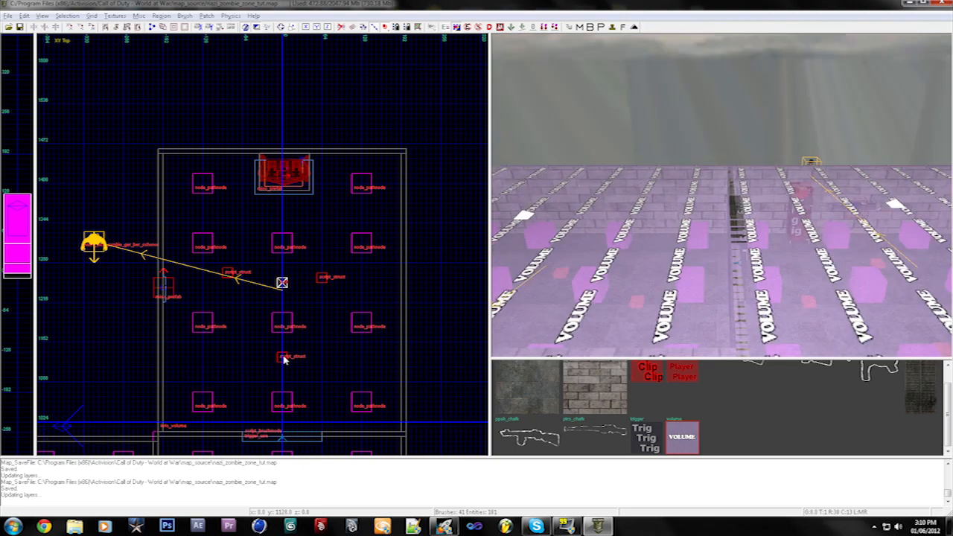
pyautogui.press('Right')
pyautogui.press('Up')
pyautogui.press('Left')
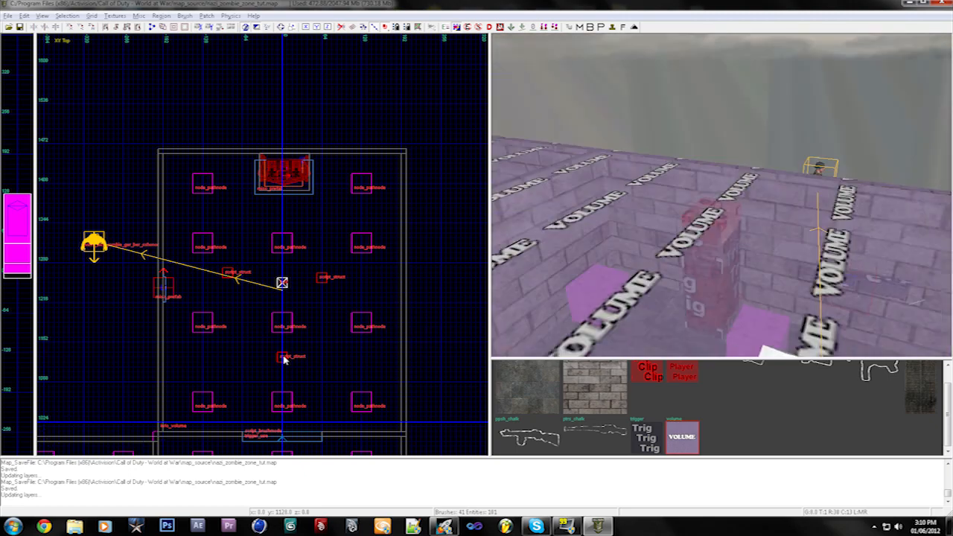
pyautogui.press('Left')
pyautogui.press('Up')
pyautogui.press('a')
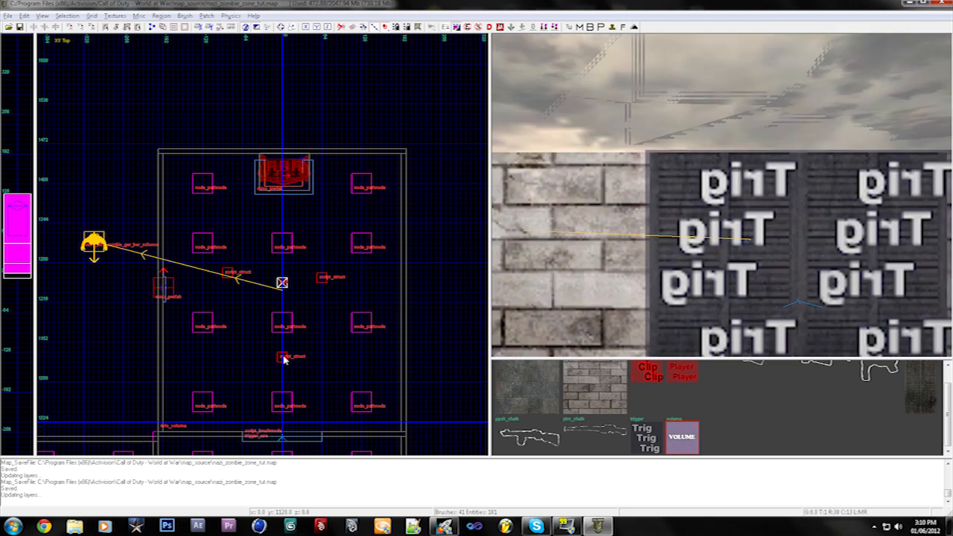
pyautogui.press('d')
pyautogui.press('z')
pyautogui.press('d')
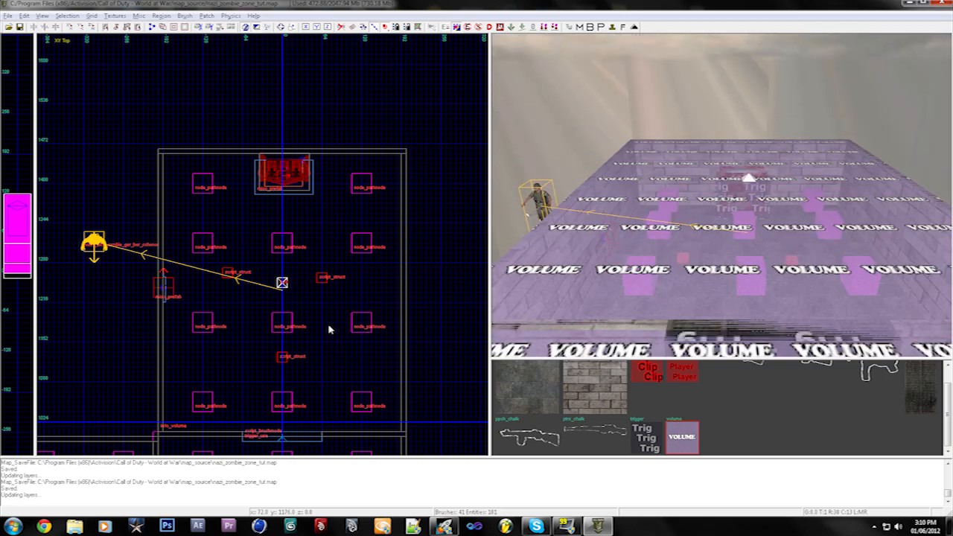
pyautogui.press('z')
pyautogui.keyDown('shift'); pyautogui.click(598, 221); pyautogui.keyUp('shift')
pyautogui.press('Escape')
pyautogui.keyDown('shift'); pyautogui.click(627, 160); pyautogui.keyUp('shift')
pyautogui.press('Escape')
pyautogui.press('Left')
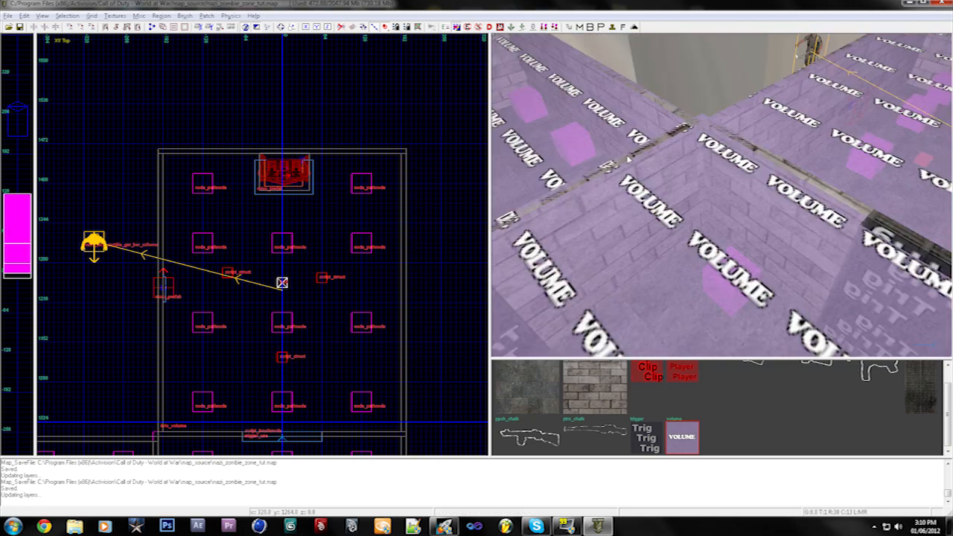
# Set script_flag to enter_zone5 on the trigger of the door leading into the zone5 room
pyautogui.press('Right')
pyautogui.press('c')
pyautogui.press('a')
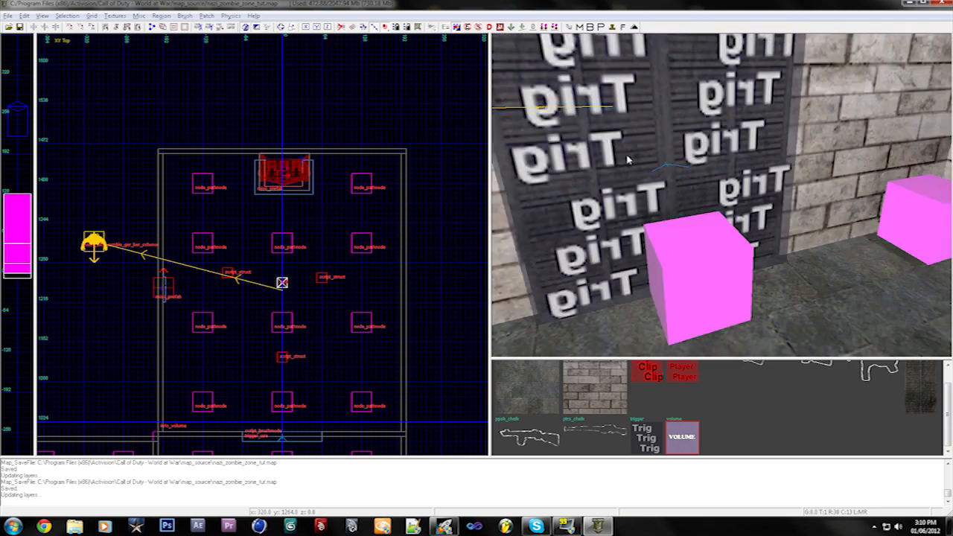
pyautogui.keyDown('shift'); pyautogui.click(667, 137); pyautogui.keyUp('shift')
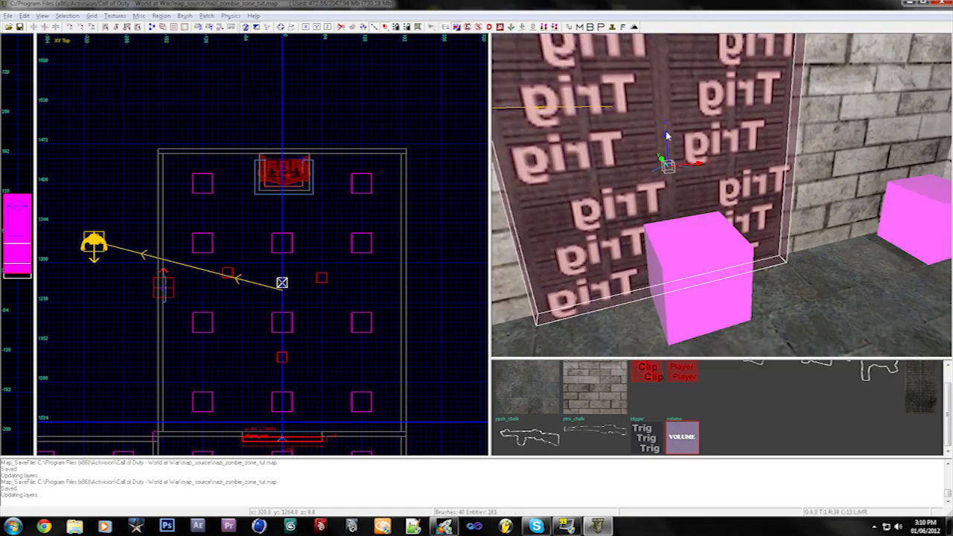
pyautogui.press('n')
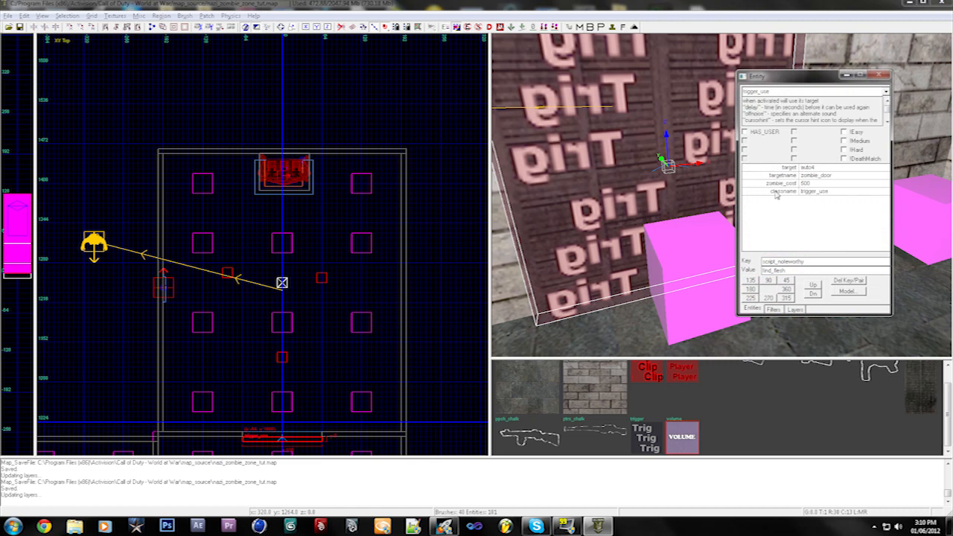
pyautogui.moveTo(806, 261); pyautogui.dragTo(684, 262)
pyautogui.write('s')
pyautogui.press('Return')
pyautogui.press('n')
pyautogui.press('Escape')
# Inspect the key values of the neighbouring zone volume and of the door trigger flagged enter_zone2
pyautogui.moveTo(681, 257); pyautogui.dragTo(682, 260, button='right')
pyautogui.keyDown('shift'); pyautogui.click(682, 261); pyautogui.keyUp('shift')
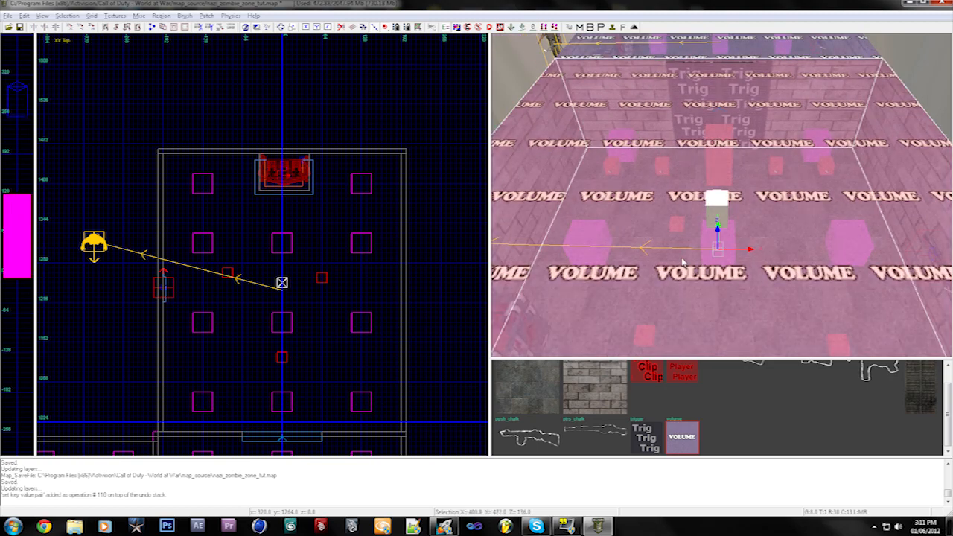
pyautogui.press('n')
pyautogui.press('n')
pyautogui.press('Escape')
pyautogui.moveTo(682, 262); pyautogui.dragTo(682, 261, button='right')
pyautogui.keyDown('shift'); pyautogui.click(681, 261); pyautogui.keyUp('shift')
pyautogui.press('n')
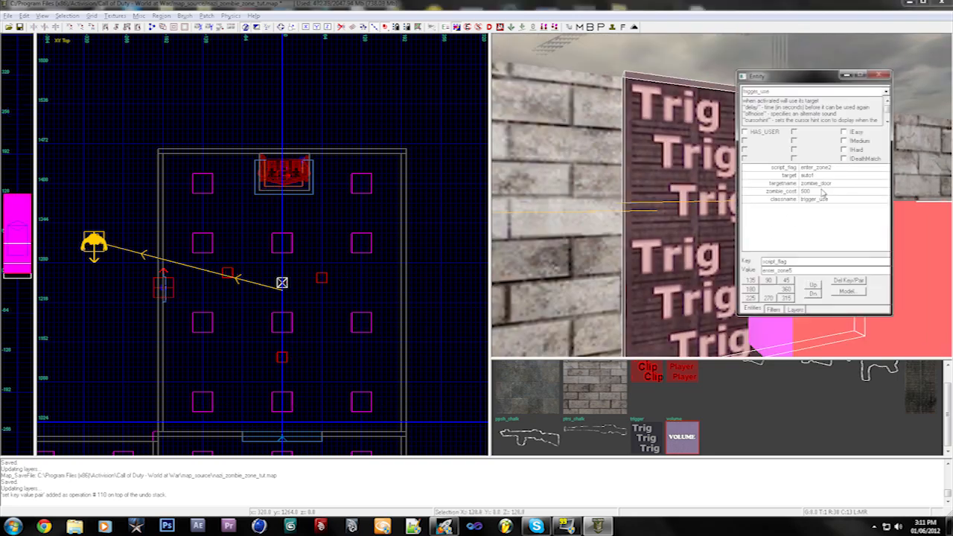
# Inspect the key values of the door triggers and zone volumes along the first connected rooms
pyautogui.press('n')
pyautogui.press('Escape')
pyautogui.moveTo(798, 218); pyautogui.dragTo(799, 210, button='right')
pyautogui.keyDown('shift'); pyautogui.click(797, 214); pyautogui.keyUp('shift')
pyautogui.press('n')
pyautogui.press('n')
pyautogui.keyDown('shift'); pyautogui.click(799, 210); pyautogui.keyUp('shift')
pyautogui.press('n')
pyautogui.press('n')
pyautogui.press('Escape')
pyautogui.moveTo(800, 213); pyautogui.dragTo(800, 212, button='right')
pyautogui.keyDown('shift'); pyautogui.click(800, 212); pyautogui.keyUp('shift')
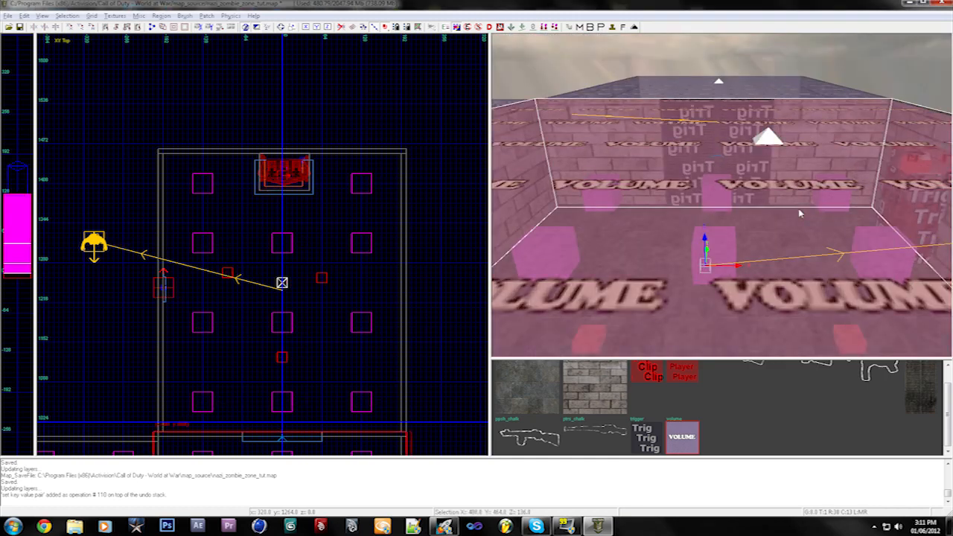
pyautogui.press('n')
pyautogui.press('n')
pyautogui.press('Escape')
pyautogui.moveTo(798, 213); pyautogui.dragTo(799, 214, button='right')
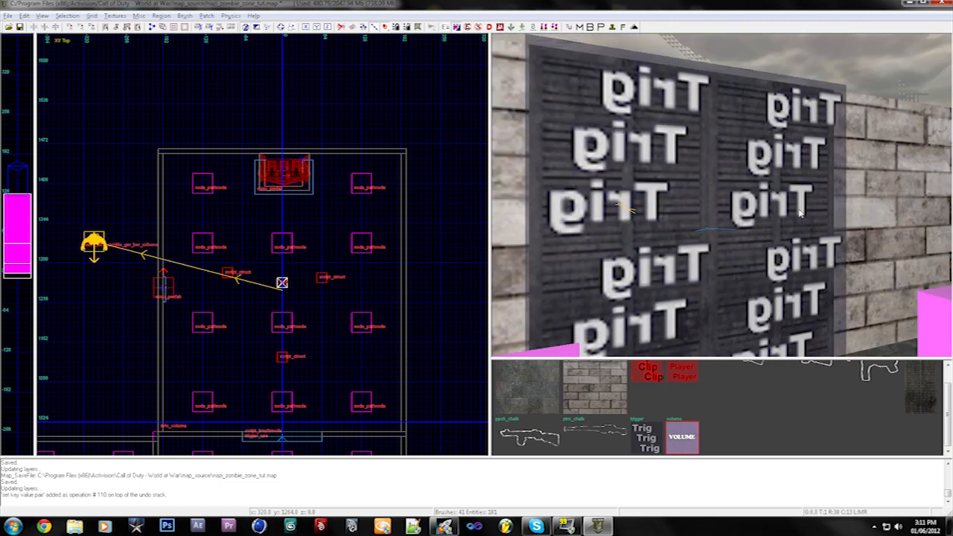
# Compare the target and targetname values of the adjoining zone3 and zone5 volumes
pyautogui.keyDown('shift'); pyautogui.click(800, 214); pyautogui.keyUp('shift')
pyautogui.press('n')
pyautogui.press('n')
pyautogui.moveTo(800, 213); pyautogui.dragTo(780, 298, button='right')
pyautogui.keyDown('shift'); pyautogui.click(798, 214); pyautogui.keyUp('shift')
pyautogui.press('n')
pyautogui.press('Escape')
pyautogui.press('Escape')
pyautogui.keyDown('shift'); pyautogui.click(775, 230); pyautogui.keyUp('shift')
pyautogui.press('n')
pyautogui.moveTo(701, 202); pyautogui.dragTo(701, 201, button='right')
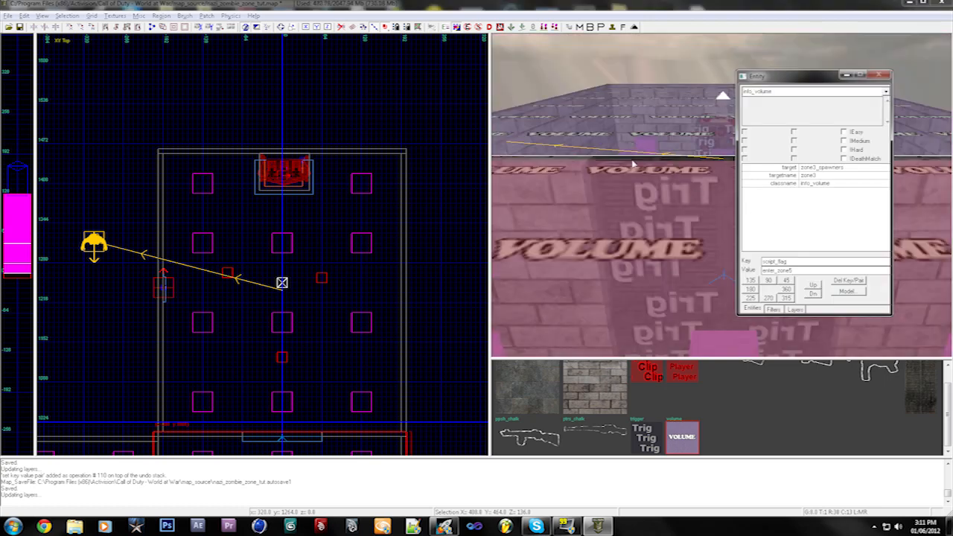
pyautogui.keyDown('shift'); pyautogui.click(633, 128); pyautogui.keyUp('shift')
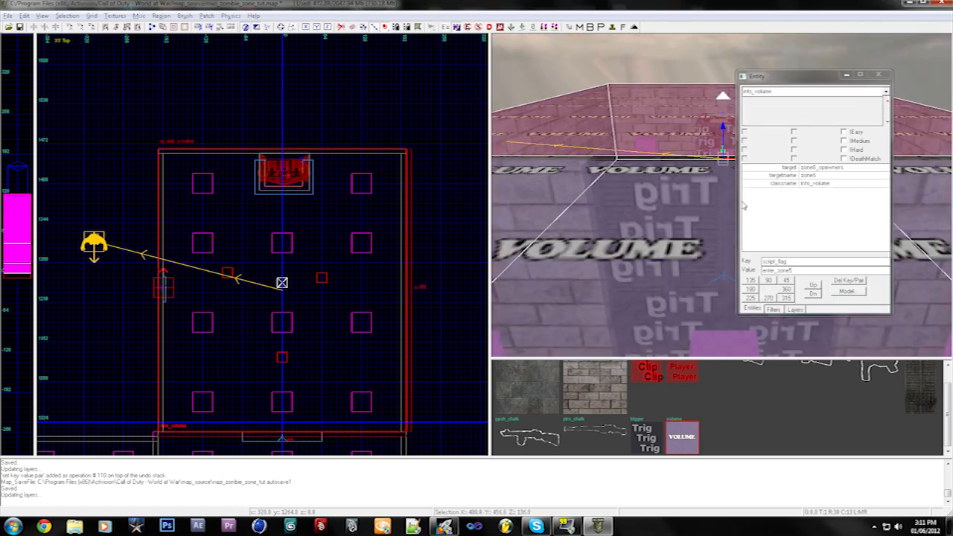
pyautogui.press('Escape')
pyautogui.press('n')
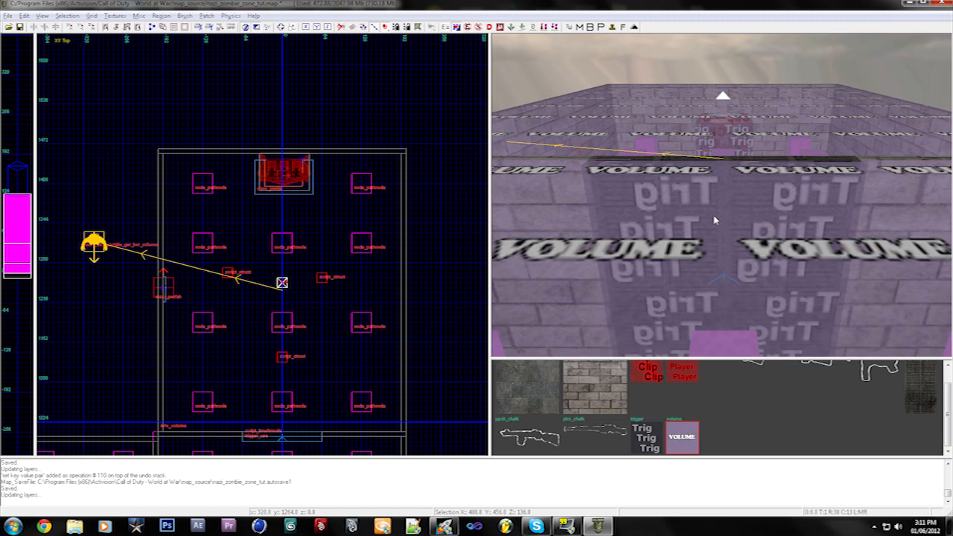
# Check the script_flag on the door trigger leading into the zone5 room
pyautogui.moveTo(714, 218); pyautogui.dragTo(700, 170, button='right')
pyautogui.keyDown('shift'); pyautogui.click(698, 117); pyautogui.keyUp('shift')
pyautogui.press('n')
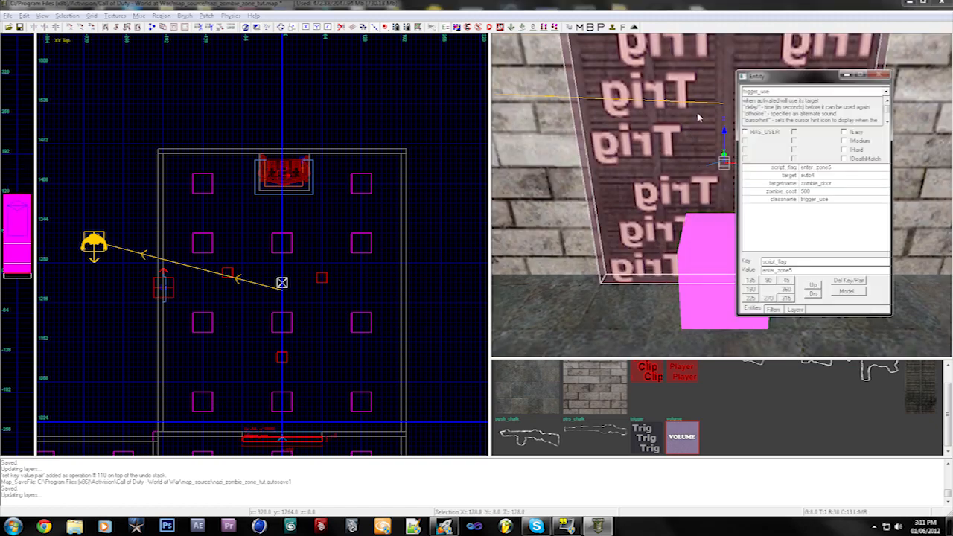
pyautogui.press('n')
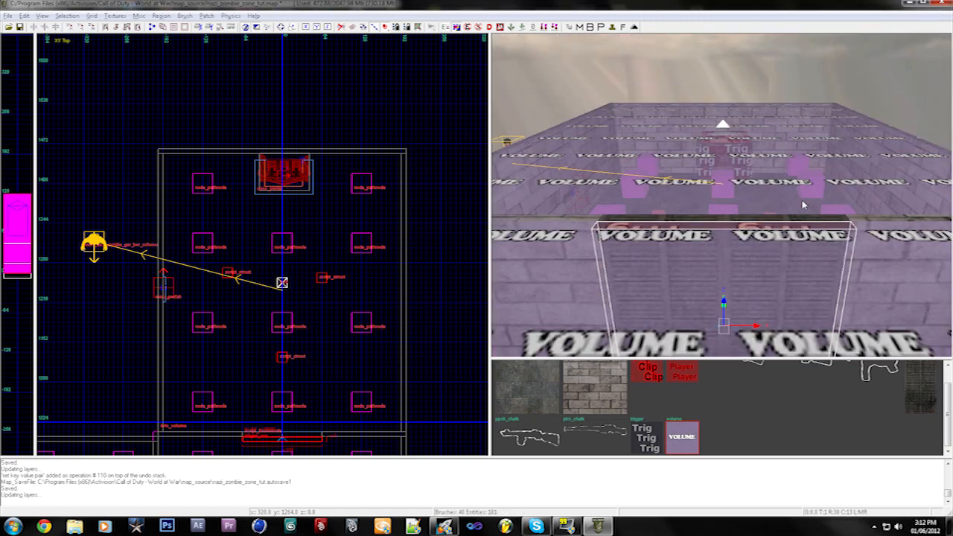
# Review the zone volumes, path nodes and linked zombie spawners from outside the rooms in the 3D view
pyautogui.press('Down')
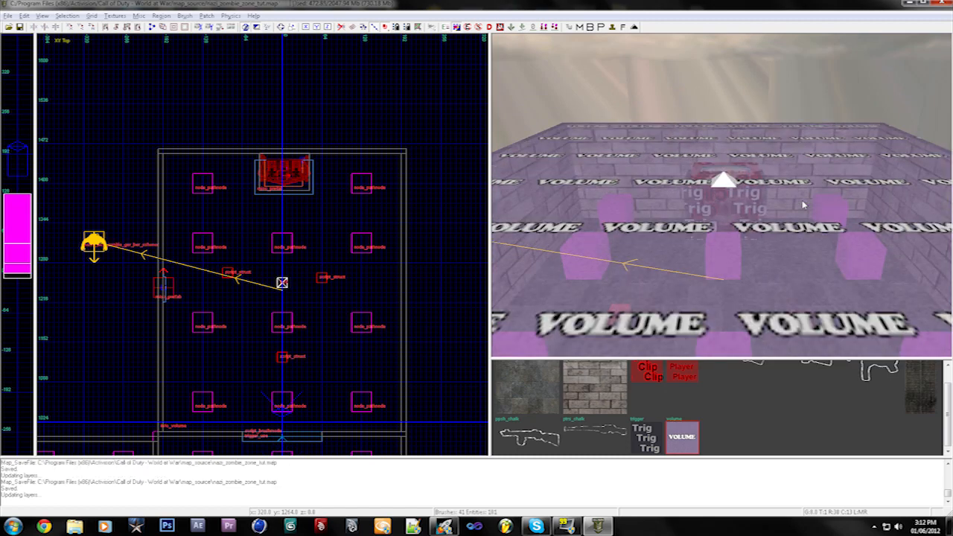
pyautogui.press('Left')
pyautogui.press('Left')
pyautogui.press('Left')
pyautogui.press('Left')
pyautogui.press('Left')
pyautogui.press('Left')
pyautogui.press('Left')
pyautogui.press('Left')
pyautogui.press('Up')
pyautogui.press('Up')
pyautogui.press('Up')
pyautogui.press('Up')
pyautogui.press('Up')
pyautogui.press('Up')
pyautogui.press('Up')
pyautogui.press('Up')
pyautogui.press('Up')
pyautogui.press('Up')
pyautogui.press('Up')
pyautogui.press('Right')
pyautogui.press('Right')
pyautogui.press('Right')
pyautogui.press('Right')
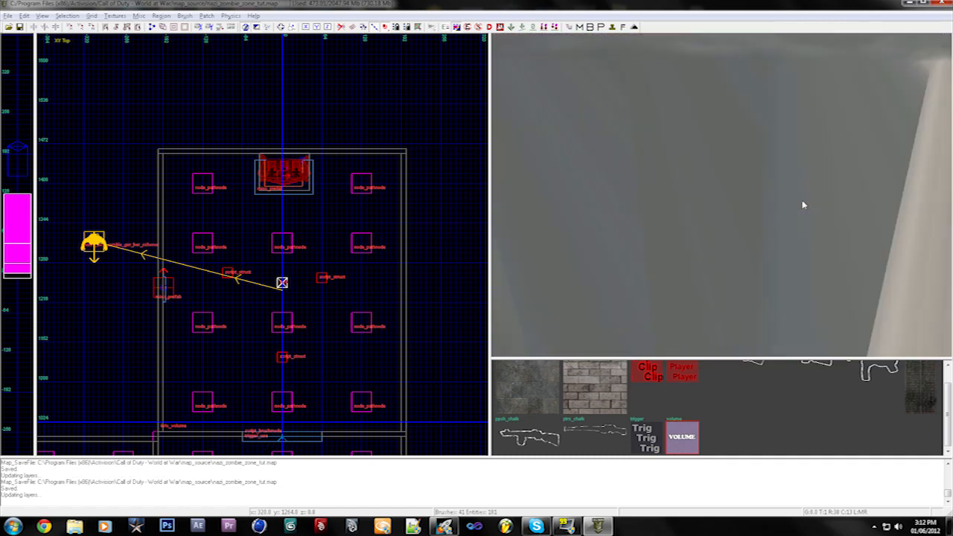
pyautogui.press('Right')
pyautogui.press('Right')
pyautogui.press('Up')
pyautogui.press('Up')
pyautogui.press('Up')
pyautogui.press('Right')
pyautogui.press('Right')
pyautogui.press('Right')
pyautogui.moveTo(804, 204); pyautogui.dragTo(803, 204, button='right')
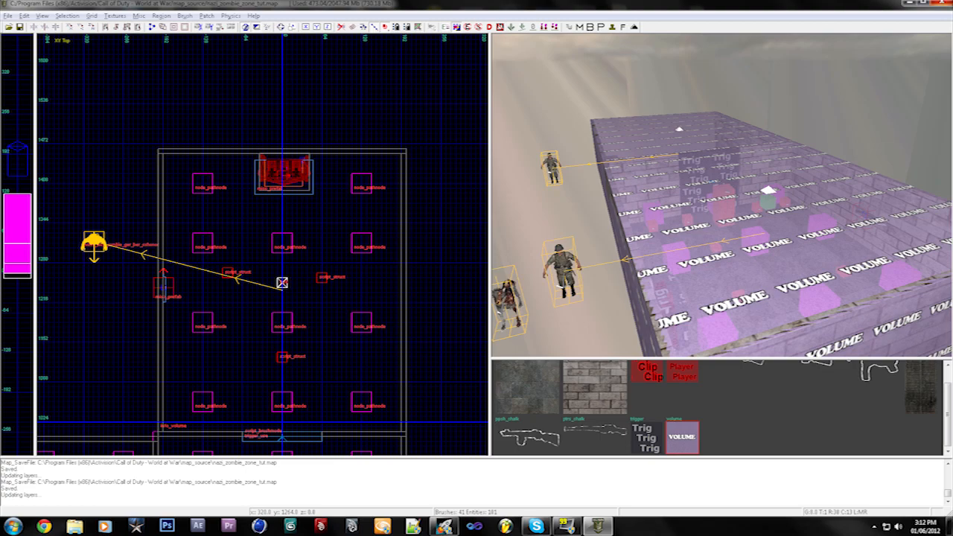
# Close the map editor and open Program Files (x86)\Activision\Call of Duty - World at War in Windows Explorer
pyautogui.click(945, 4)
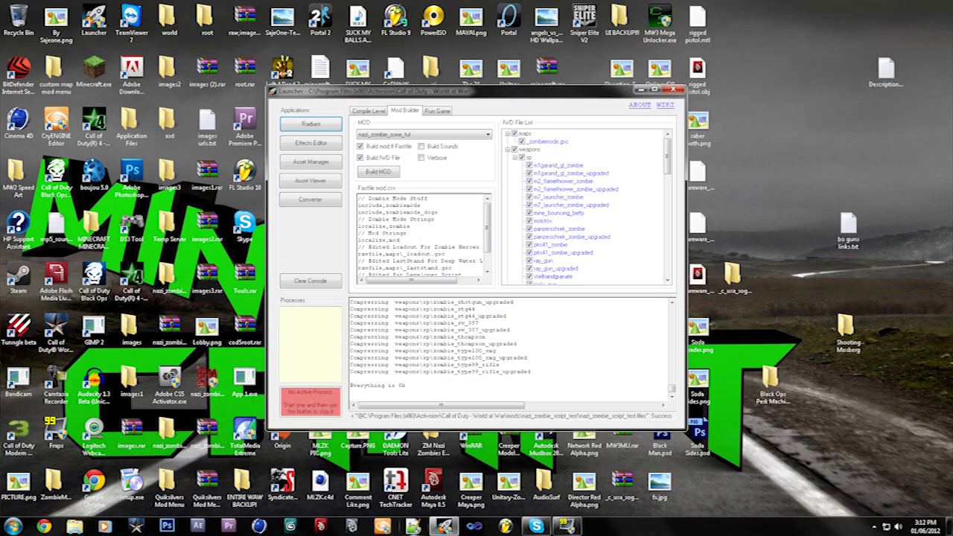
pyautogui.click(74, 526)
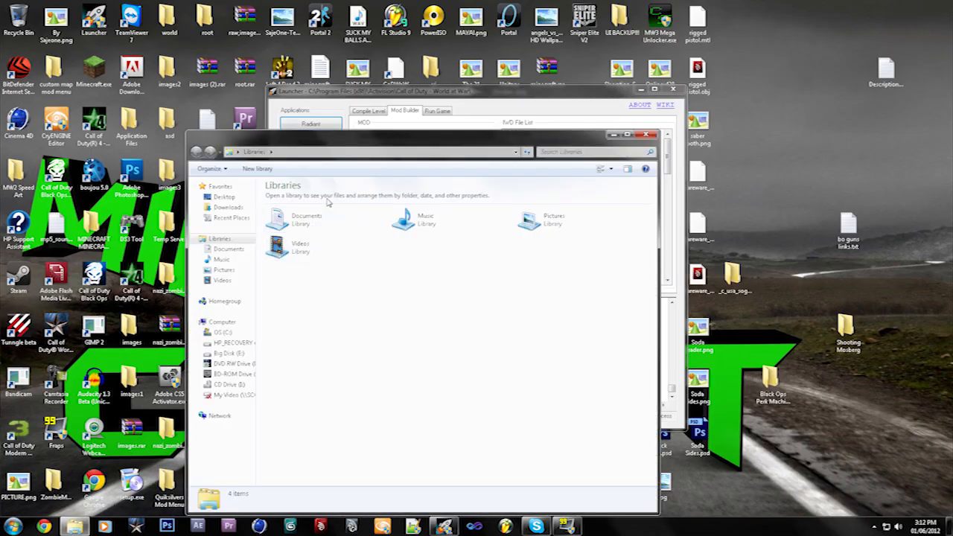
pyautogui.click(223, 333)
pyautogui.click(313, 324)
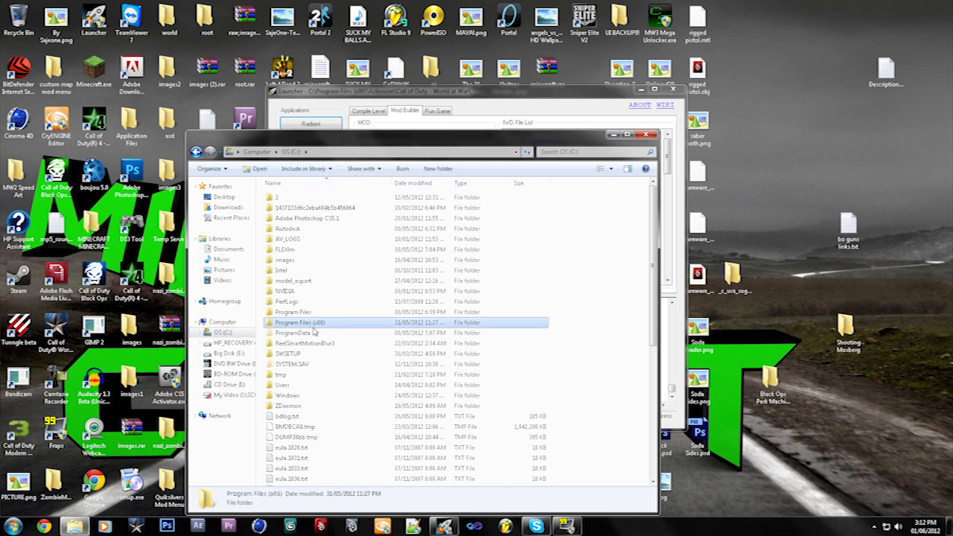
pyautogui.doubleClick(317, 324)
pyautogui.doubleClick(290, 197)
pyautogui.click(287, 209)
pyautogui.doubleClick(287, 208)
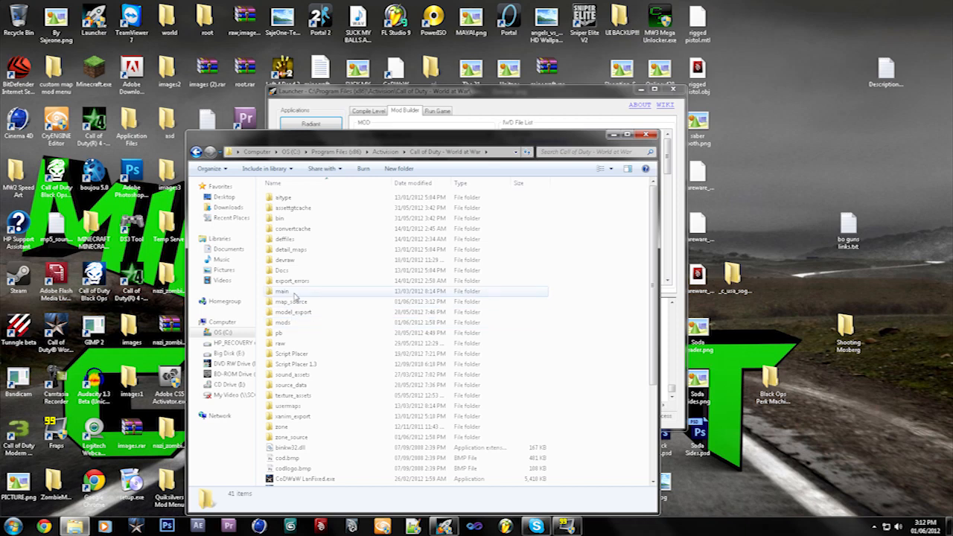
# Search the raw\maps folder for nazi_zombie_ and copy nazi_zombie_zone_tut.gsc
pyautogui.doubleClick(285, 344)
pyautogui.scroll(-4, 307, 395)
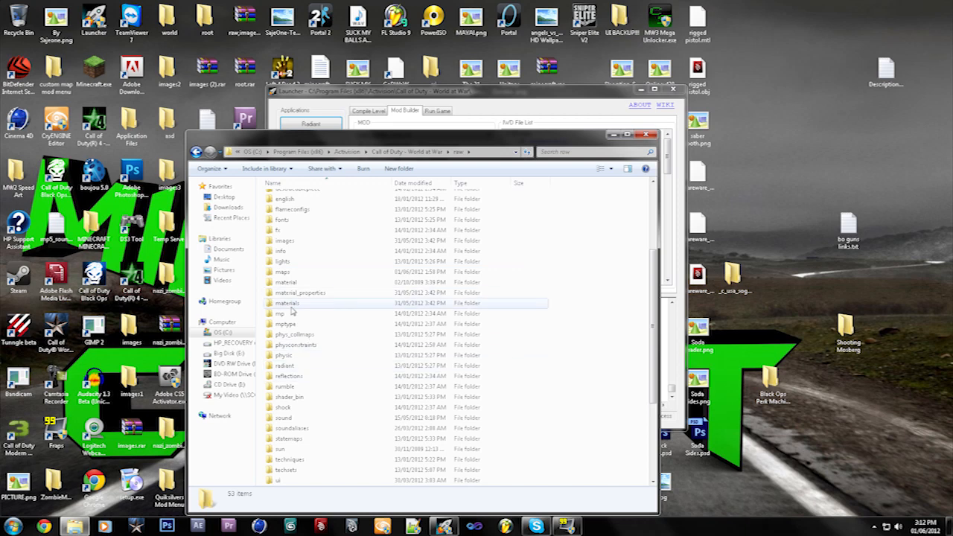
pyautogui.doubleClick(284, 271)
pyautogui.click(566, 151)
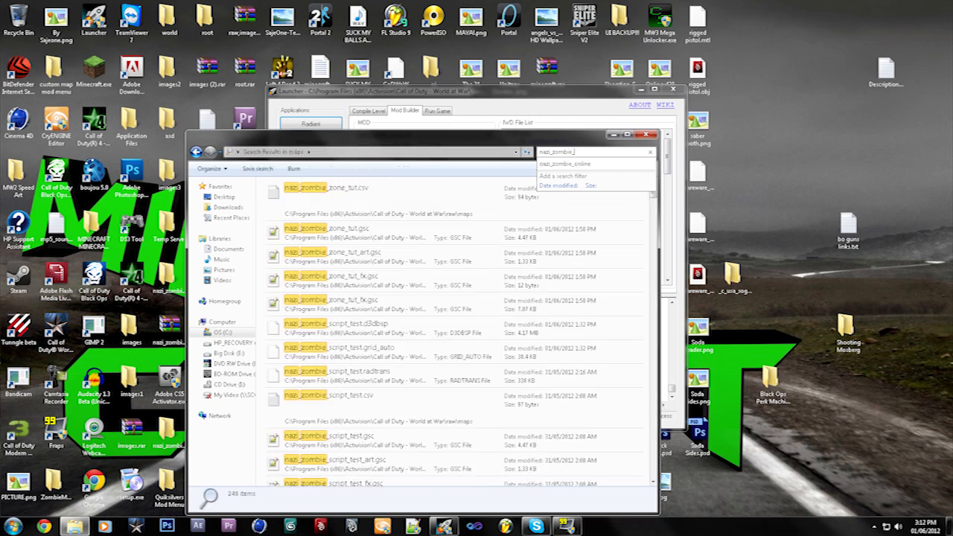
pyautogui.click(316, 246)
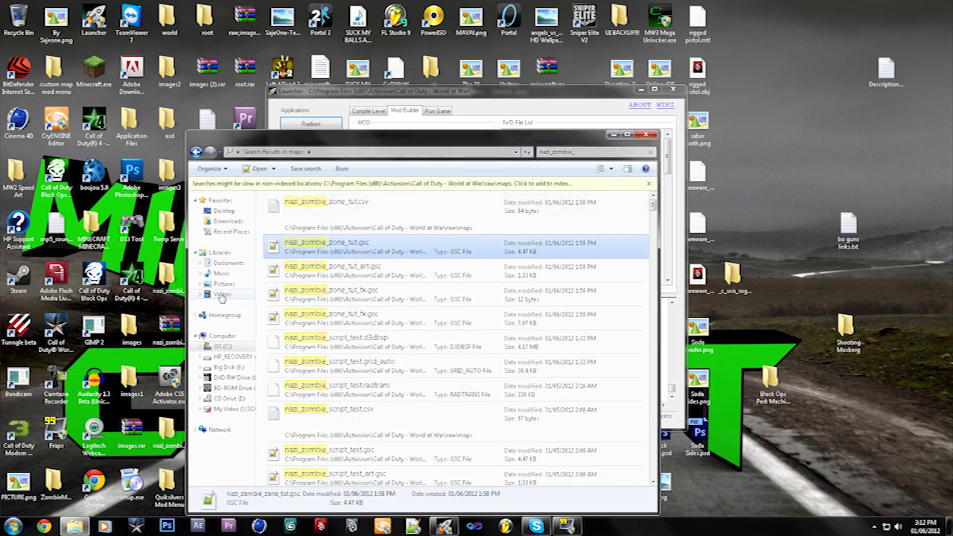
# Paste the copied script into the mods\nazi_zombie_zone_tut\maps folder of the World at War installation
pyautogui.click(224, 346)
pyautogui.doubleClick(306, 325)
pyautogui.doubleClick(287, 198)
pyautogui.doubleClick(298, 209)
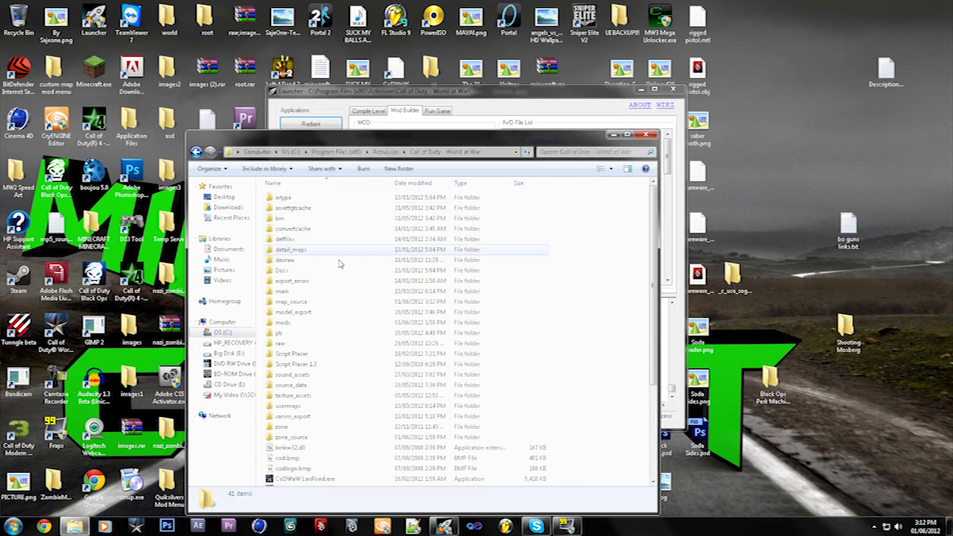
pyautogui.doubleClick(283, 322)
pyautogui.scroll(-15, 301, 373)
pyautogui.scroll(-10, 304, 378)
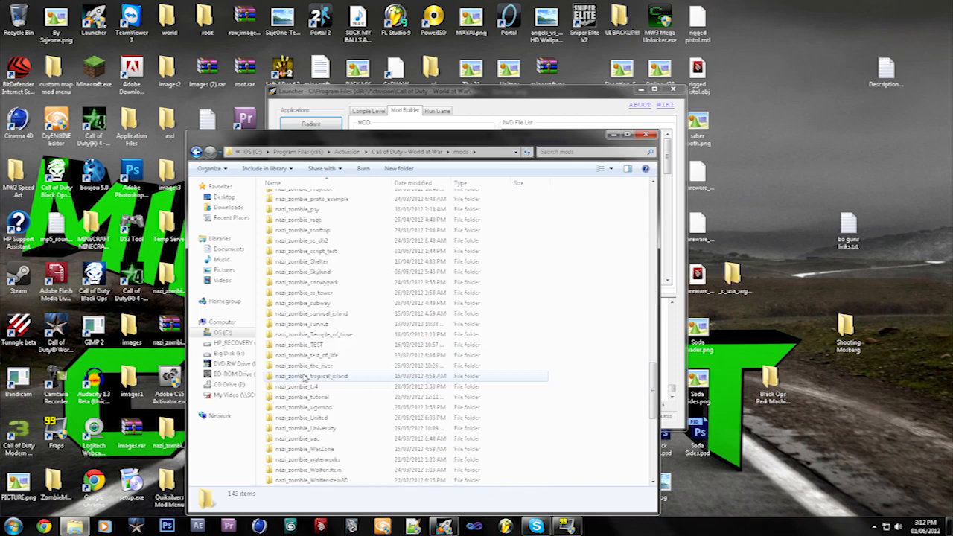
pyautogui.doubleClick(319, 358)
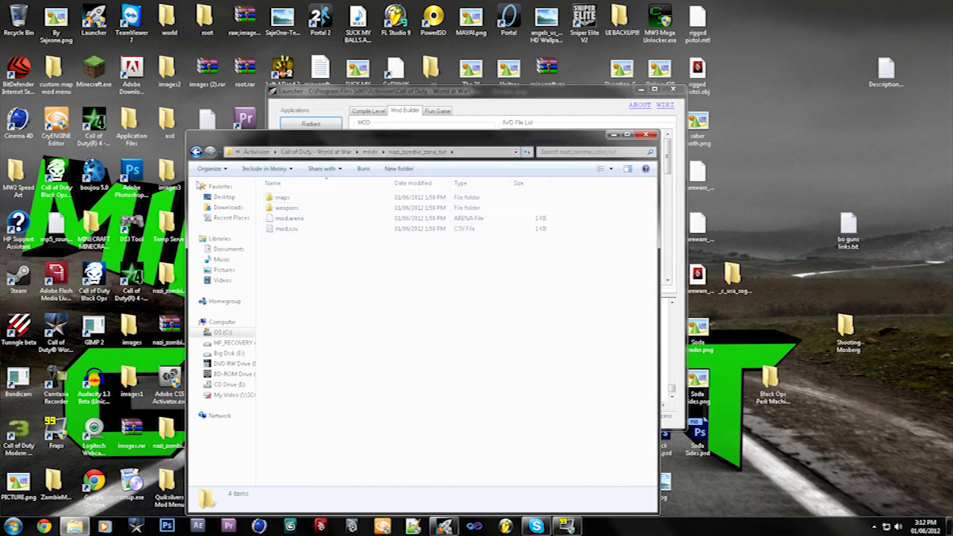
pyautogui.doubleClick(297, 199)
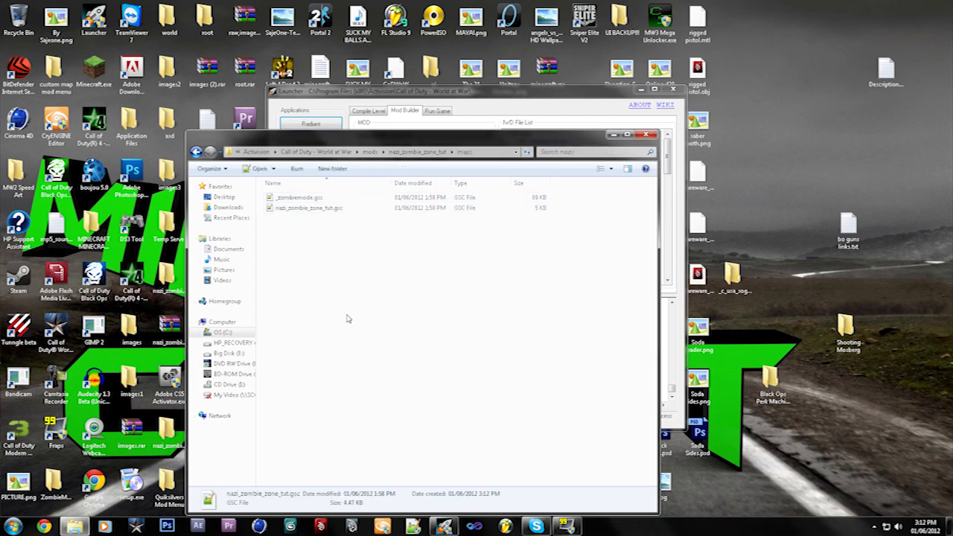
# Open the mod's nazi_zombie_zone_tut.gsc in Notepad++ and close all other open files
pyautogui.click(291, 211)
pyautogui.doubleClick(291, 211)
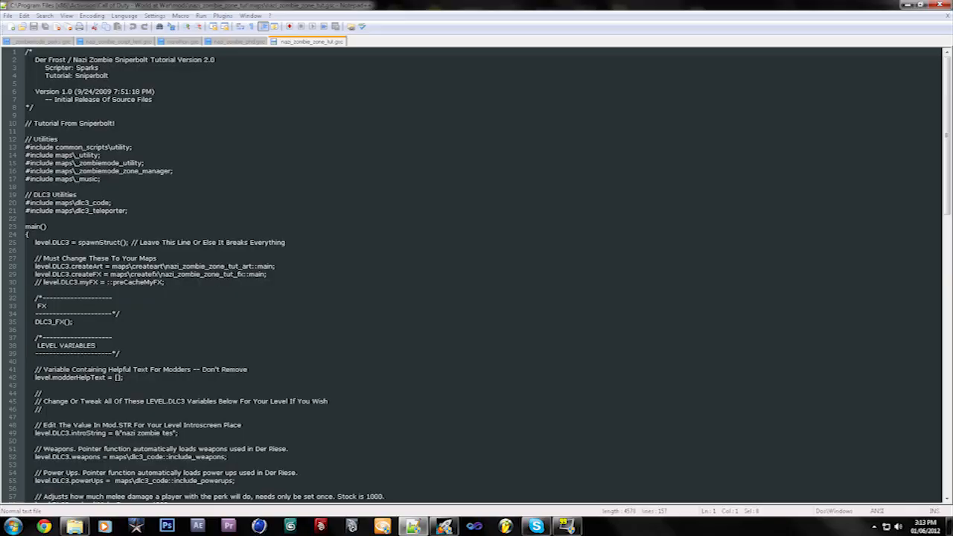
pyautogui.rightClick(310, 43)
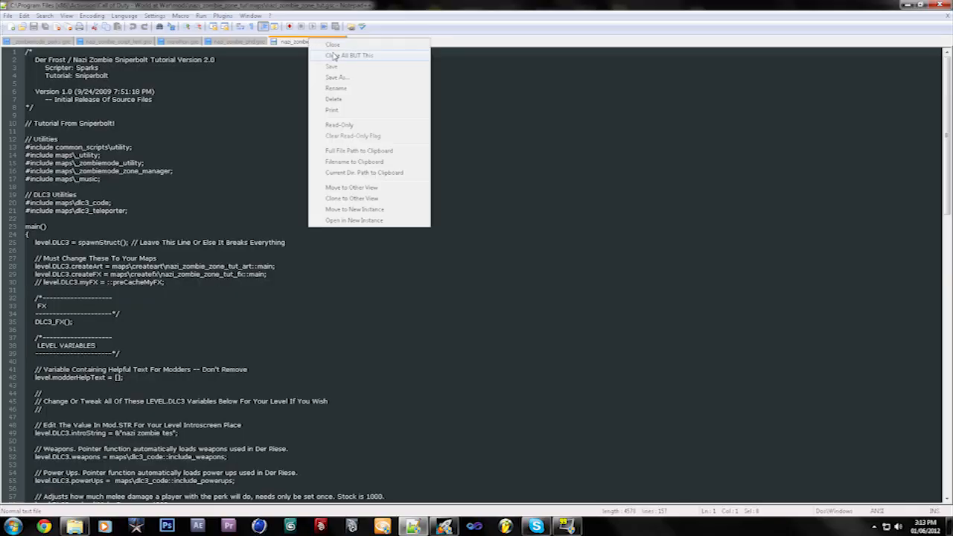
pyautogui.click(333, 56)
# Replace initial_zone with start_zone in the first add_adjacent_zone call of dlc3_zone_init
pyautogui.scroll(-17, 223, 275)
pyautogui.scroll(-16, 476, 276)
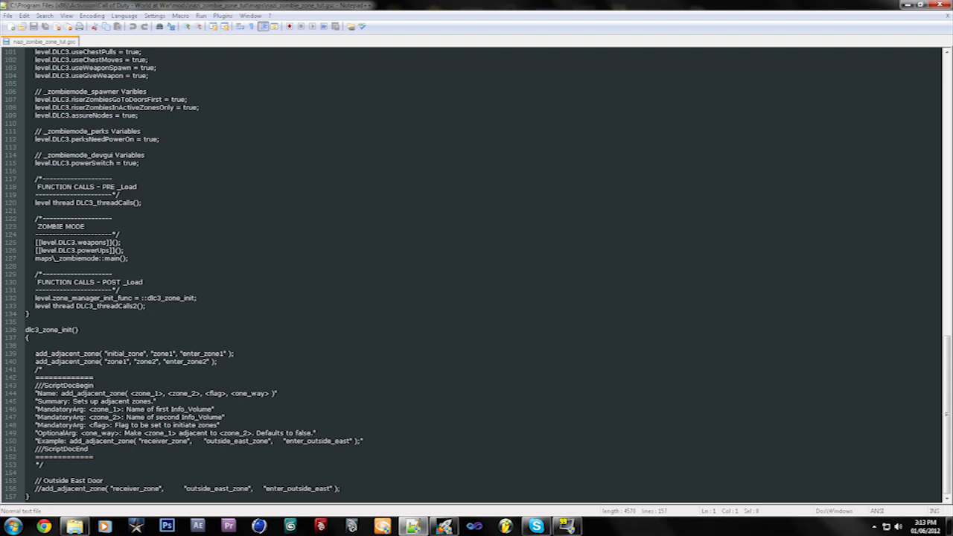
pyautogui.moveTo(35, 353); pyautogui.dragTo(224, 354)
pyautogui.click(235, 354)
pyautogui.moveTo(144, 354); pyautogui.dragTo(107, 354)
pyautogui.press('BackSpace')
pyautogui.press('BackSpace')
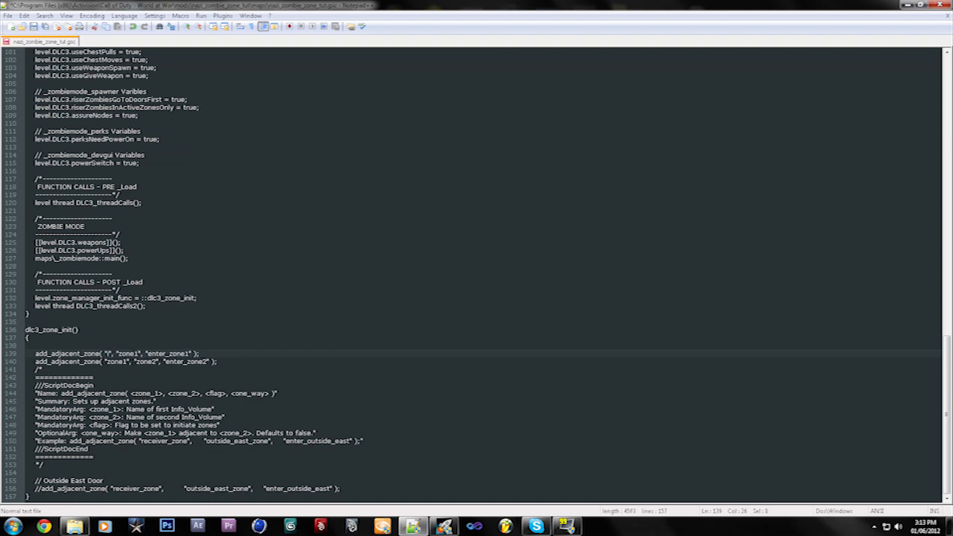
pyautogui.write('start_zone')
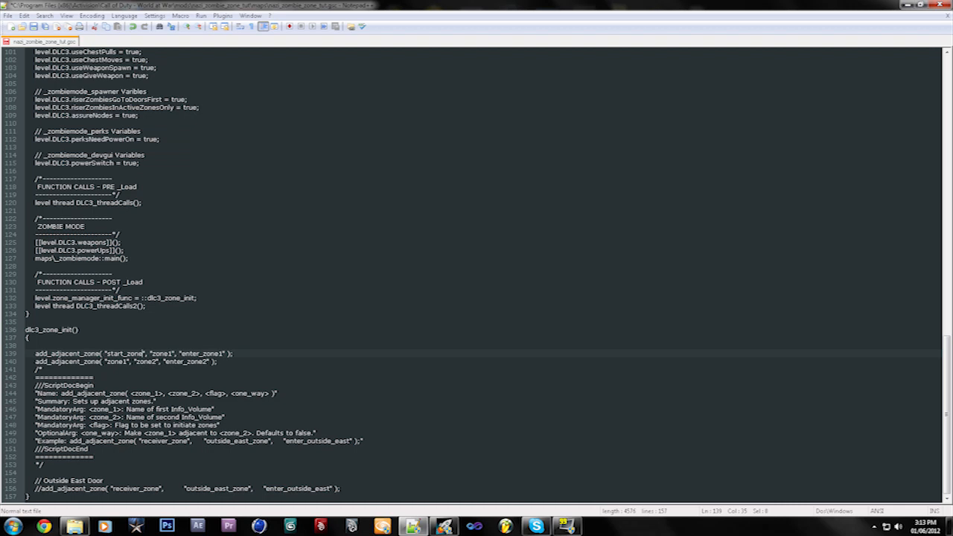
# Set the second zone of the start_zone call to zone2 and its flag to enter_zone2
pyautogui.click(171, 353)
pyautogui.press('BackSpace')
pyautogui.press('BackSpace')
pyautogui.press('BackSpace')
pyautogui.press('BackSpace')
pyautogui.write('one2')
pyautogui.click(222, 353)
pyautogui.click(148, 354)
pyautogui.moveTo(105, 354); pyautogui.dragTo(172, 353)
pyautogui.click(143, 354)
pyautogui.press('Right')
pyautogui.press('Right')
pyautogui.moveTo(184, 353); pyautogui.dragTo(225, 353)
pyautogui.click(233, 354)
# Change the second add_adjacent_zone call to link zone2 and zone3 with the flag enter_zone3
pyautogui.click(127, 361)
pyautogui.press('BackSpace')
pyautogui.write('2')
pyautogui.moveTo(107, 361); pyautogui.dragTo(127, 362)
pyautogui.click(130, 361)
pyautogui.press('BackSpace')
pyautogui.write('3')
pyautogui.press('Right')
pyautogui.press('Right')
pyautogui.press('Right')
pyautogui.press('Right')
pyautogui.press('Right')
pyautogui.press('Right')
pyautogui.press('Right')
pyautogui.press('Right')
pyautogui.press('Right')
pyautogui.press('Right')
pyautogui.press('Right')
pyautogui.press('Right')
pyautogui.press('Right')
pyautogui.press('Right')
pyautogui.press('Right')
pyautogui.press('Right')
pyautogui.press('BackSpace')
pyautogui.write('3')
pyautogui.hotkey('shift', 'Down')
# Duplicate the zone2–zone3 add_adjacent_zone call onto a new line directly below it
pyautogui.moveTo(218, 362); pyautogui.dragTo(35, 362)
pyautogui.hotkey('ctrl', 'c')
pyautogui.click(217, 362)
pyautogui.press('Return')
pyautogui.hotkey('ctrl', 'v')
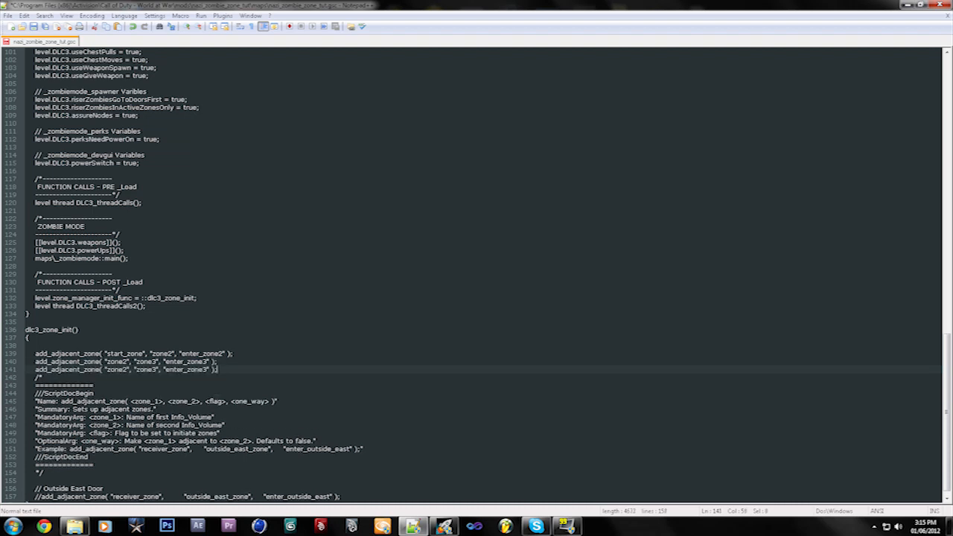
# Change the duplicated call to link zone3 and zone4 with the flag enter_zone4, and select the whole line
pyautogui.click(160, 369)
pyautogui.click(129, 370)
pyautogui.press('BackSpace')
pyautogui.write('3')
pyautogui.click(154, 370)
pyautogui.press('BackSpace')
pyautogui.write('4')
pyautogui.click(206, 369)
pyautogui.press('BackSpace')
pyautogui.write('4')
pyautogui.moveTo(217, 369); pyautogui.dragTo(36, 369)
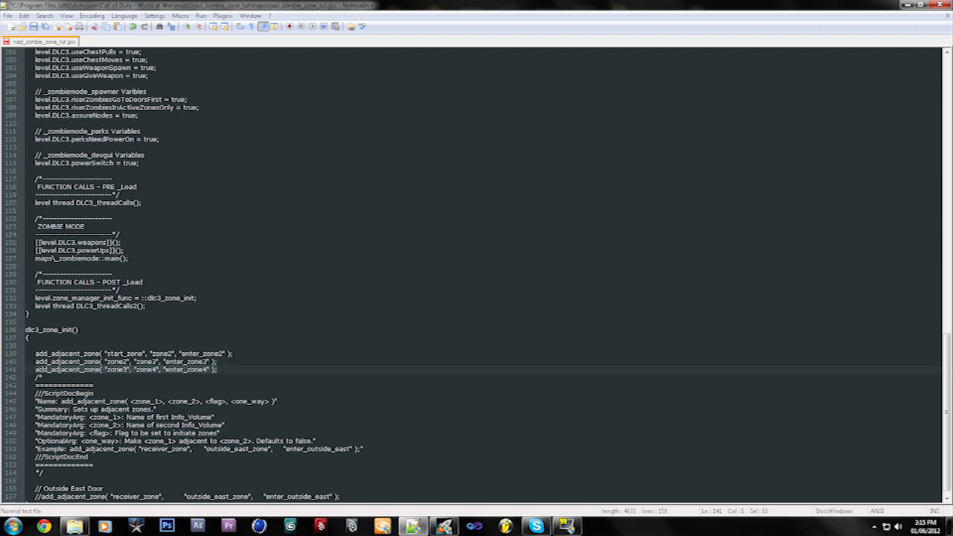
# Duplicate the zone3–zone4 add_adjacent_zone call onto a new line directly below it
pyautogui.hotkey('ctrl', 'c')
pyautogui.press('End')
pyautogui.press('Return')
pyautogui.hotkey('ctrl', 'v')
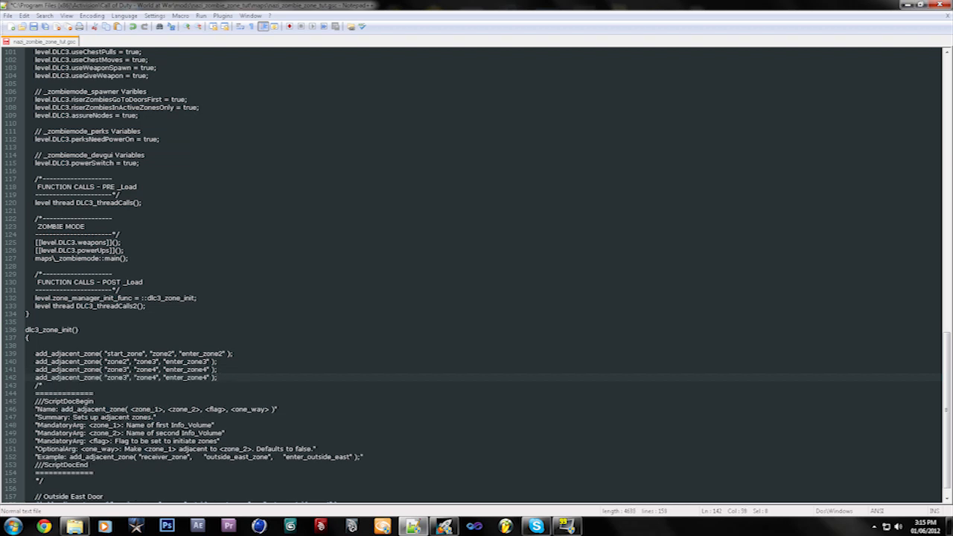
# Change the last add_adjacent_zone call to link zone3 and zone5 with the flag enter_zone5
pyautogui.press('BackSpace')
pyautogui.write('3')
pyautogui.press('BackSpace')
pyautogui.write('3')
pyautogui.press('BackSpace')
pyautogui.write('5')
pyautogui.press('BackSpace')
pyautogui.write('5')
# Review the block of four add_adjacent_zone calls in dlc3_zone_init
pyautogui.hotkey('shift', 'Up')
pyautogui.hotkey('shift', 'Up')
pyautogui.hotkey('shift', 'Up')
pyautogui.hotkey('shift', 'Home')
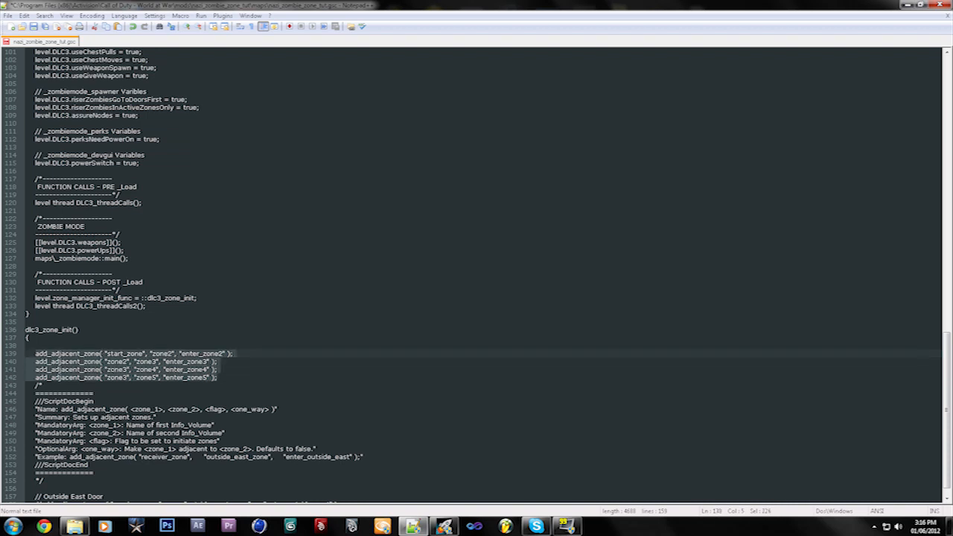
pyautogui.hotkey('shift', 'Down')
pyautogui.hotkey('shift', 'Down')
pyautogui.hotkey('shift', 'Down')
pyautogui.hotkey('shift', 'End')
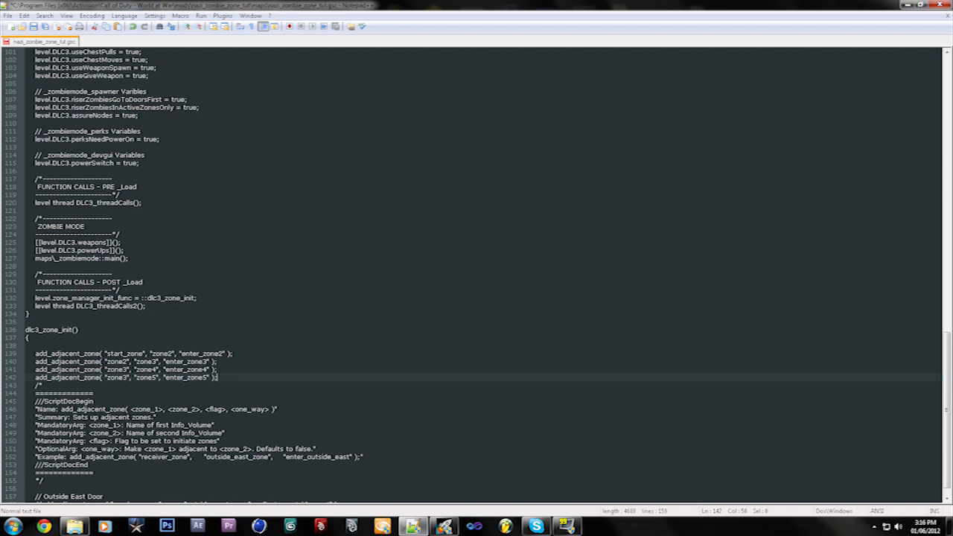
# Save the GSC script and close the editor and the maps folder window
pyautogui.hotkey('ctrl', 's')
pyautogui.click(941, 4)
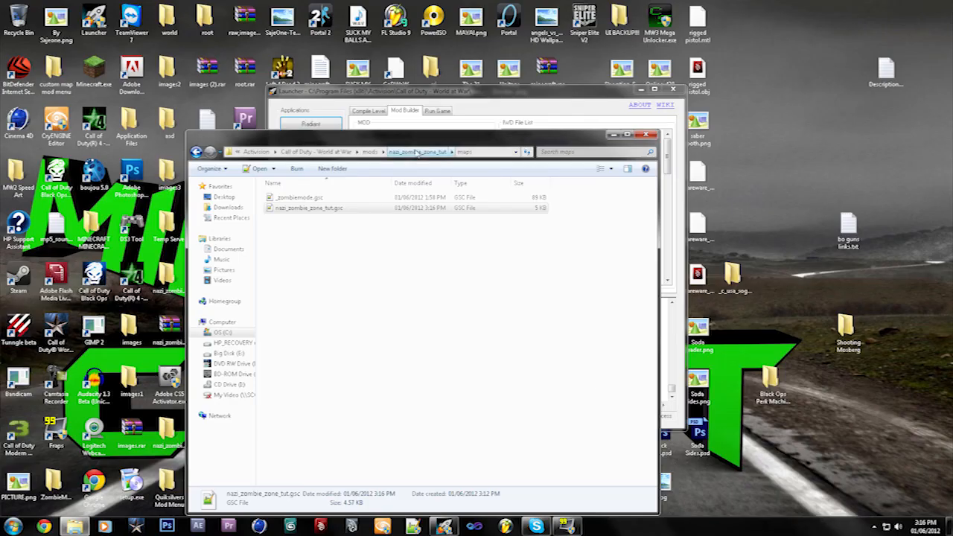
pyautogui.click(641, 140)
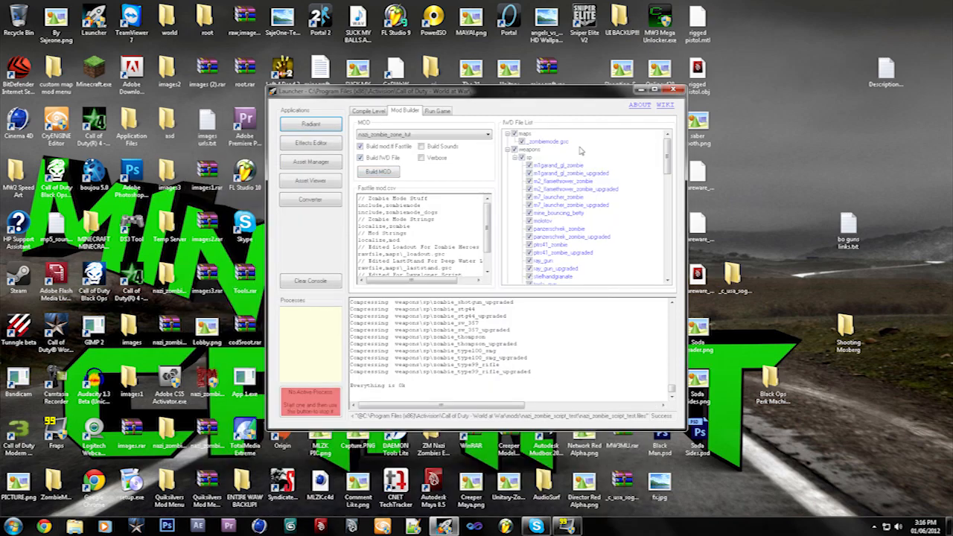
# Refresh the nazi_zombie_zone_tut mod's IWD file list, include nazi_zombie_zone_tut.gsc and build the mod
pyautogui.click(457, 138)
pyautogui.click(456, 139)
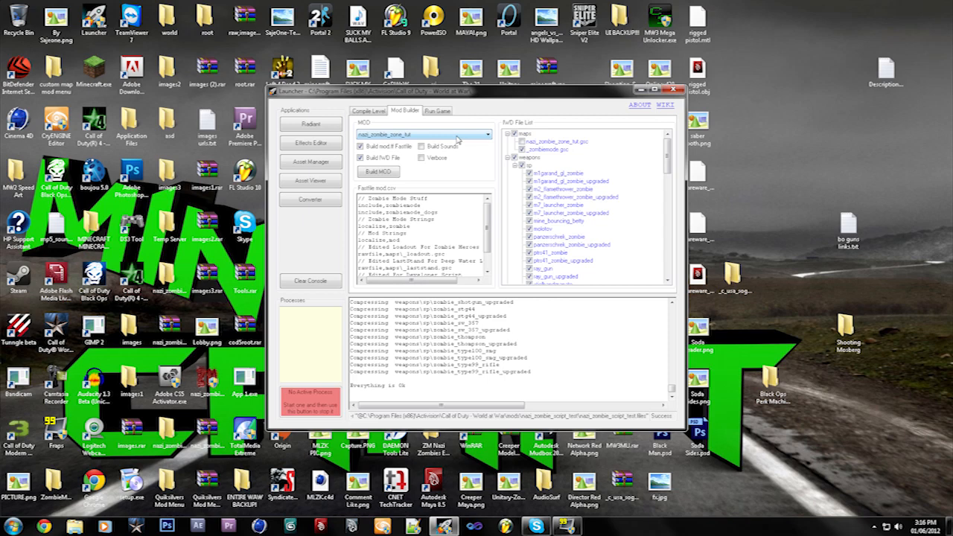
pyautogui.moveTo(670, 158); pyautogui.dragTo(668, 262)
pyautogui.click(514, 268)
pyautogui.click(514, 276)
pyautogui.moveTo(670, 258); pyautogui.dragTo(456, 149)
pyautogui.moveTo(665, 259); pyautogui.dragTo(665, 154)
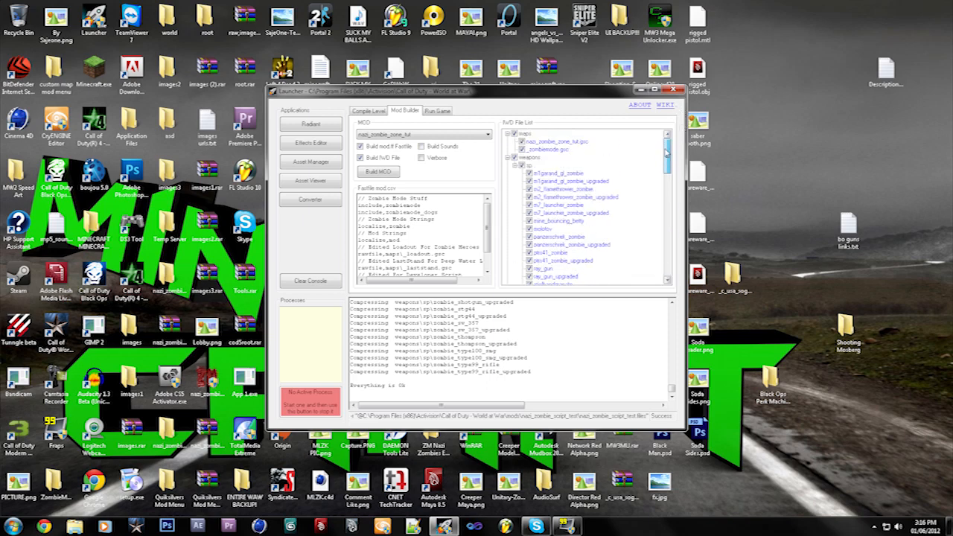
pyautogui.click(378, 171)
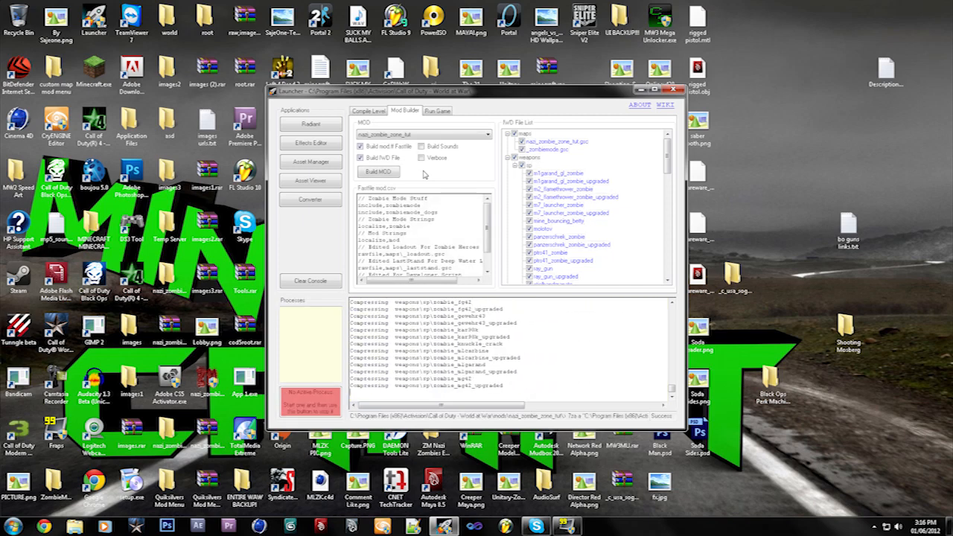
# Select nazi_zombie_zone_tut as the level to compile, with BSP, lights, connect paths, reflections, fastfiles and BSP info enabled
pyautogui.click(369, 113)
pyautogui.click(402, 229)
pyautogui.scroll(4, 400, 229)
pyautogui.scroll(3, 400, 229)
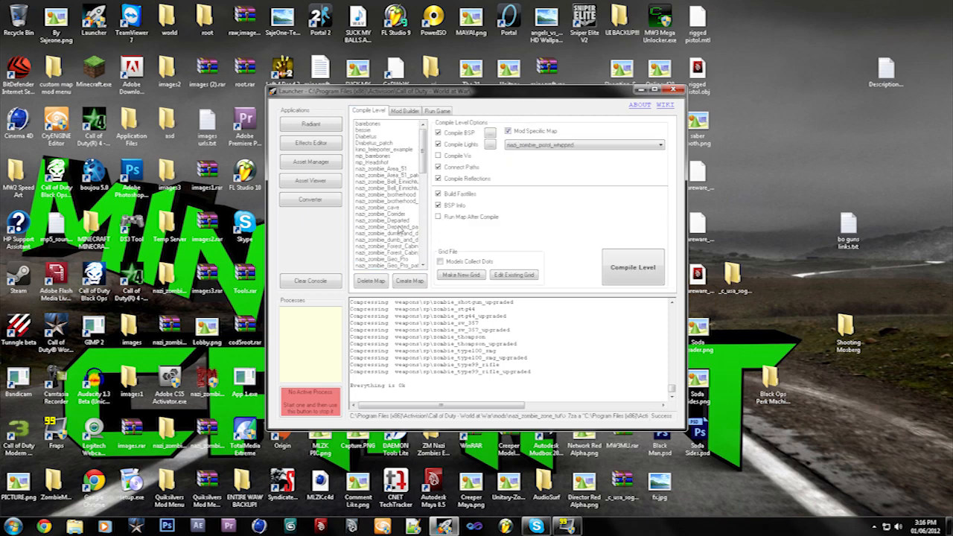
pyautogui.scroll(-10, 400, 231)
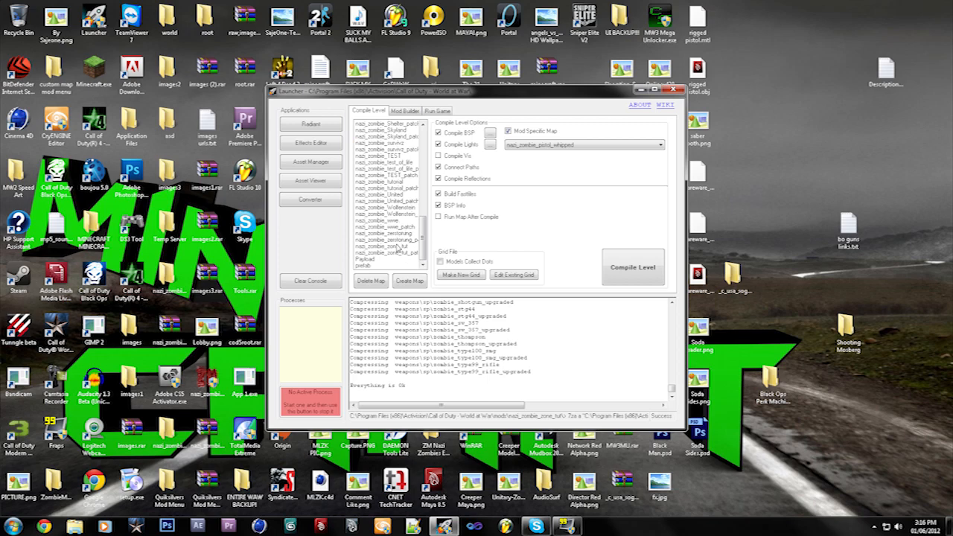
pyautogui.click(399, 247)
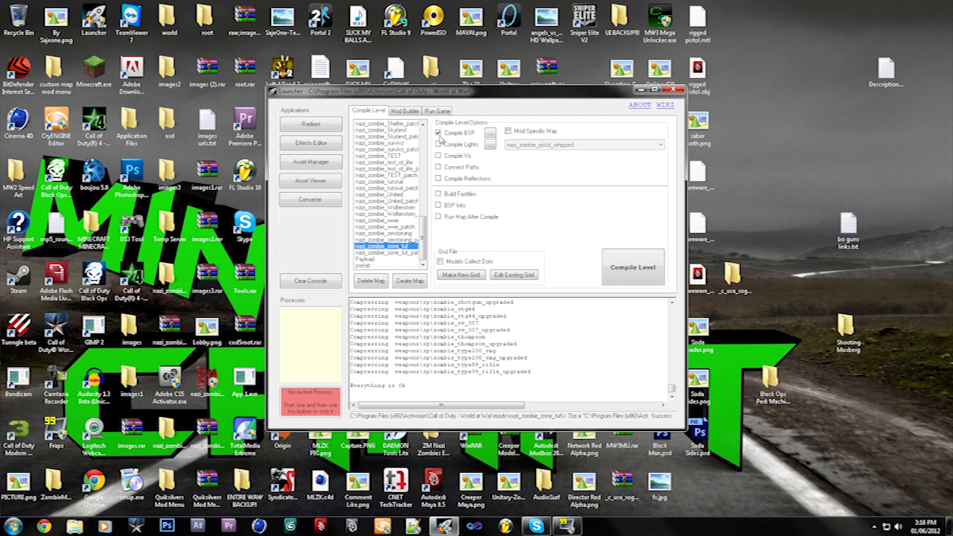
pyautogui.click(443, 145)
pyautogui.click(443, 167)
pyautogui.click(445, 180)
pyautogui.click(445, 209)
# Make the level specific to the nazi_zombie_zone_tut mod and compile it
pyautogui.click(508, 131)
pyautogui.click(539, 146)
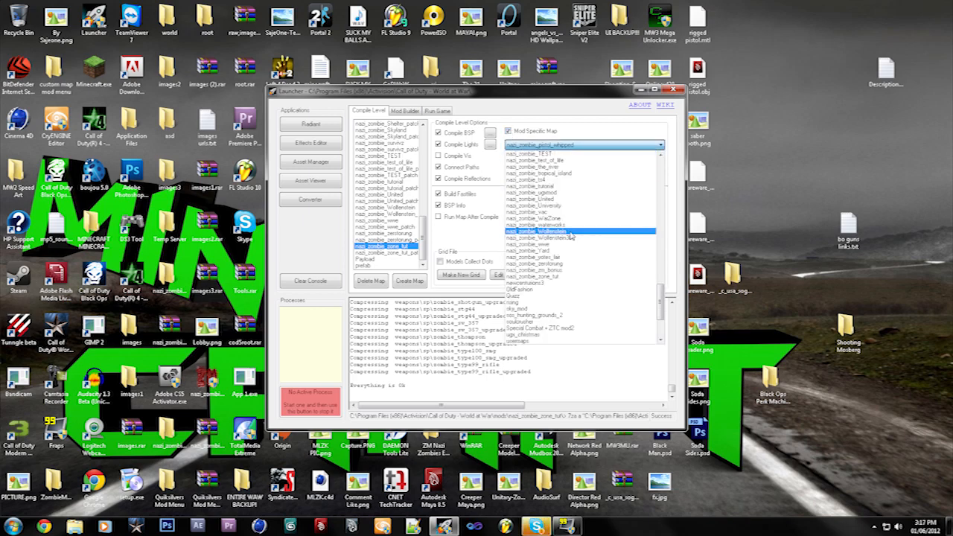
pyautogui.click(554, 277)
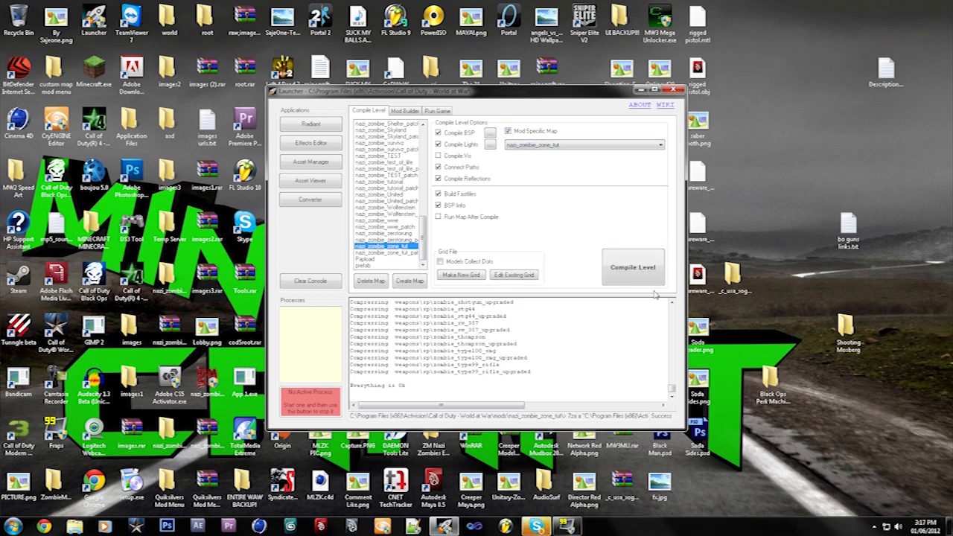
pyautogui.click(634, 272)
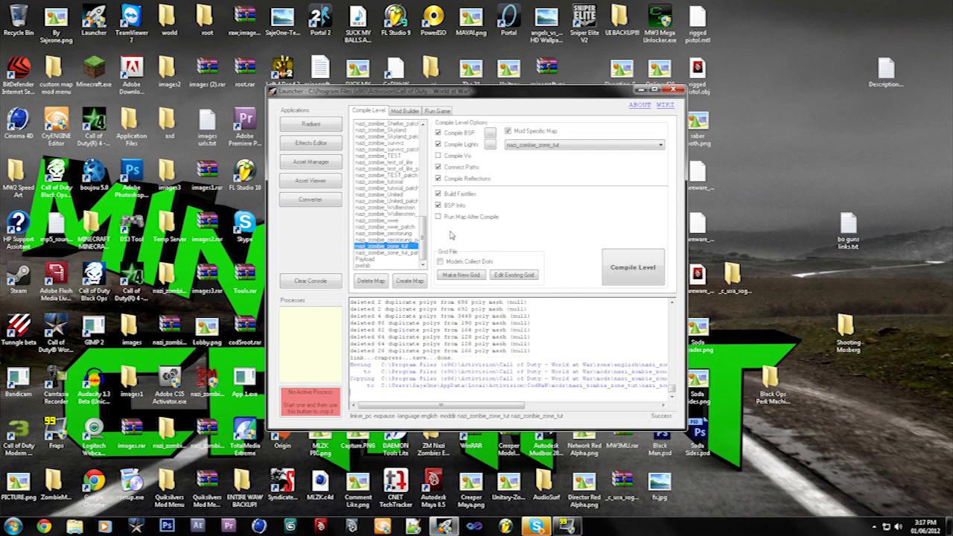
# Compile nazi_zombie_zone_tut_patch as a mod-specific map with only Build Fastfiles enabled
pyautogui.click(380, 252)
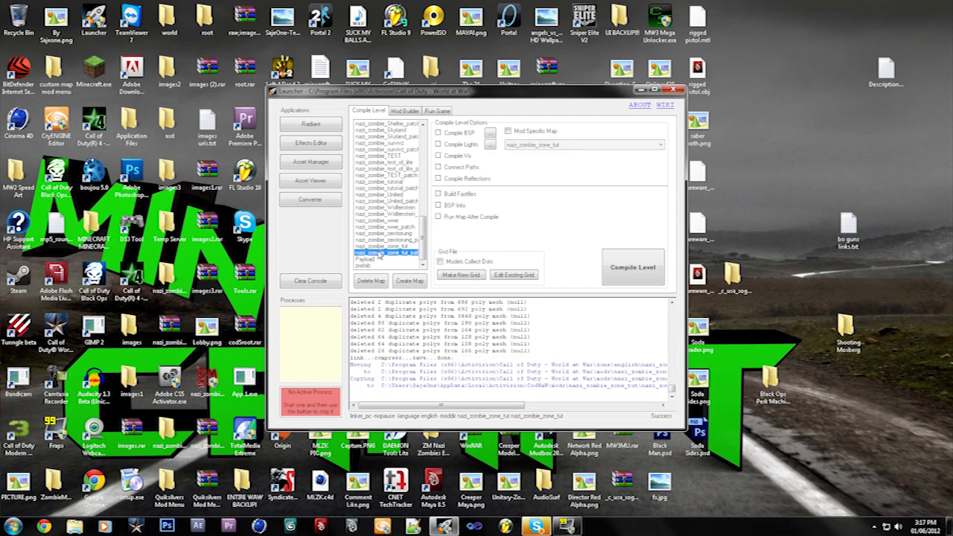
pyautogui.click(455, 195)
pyautogui.click(509, 133)
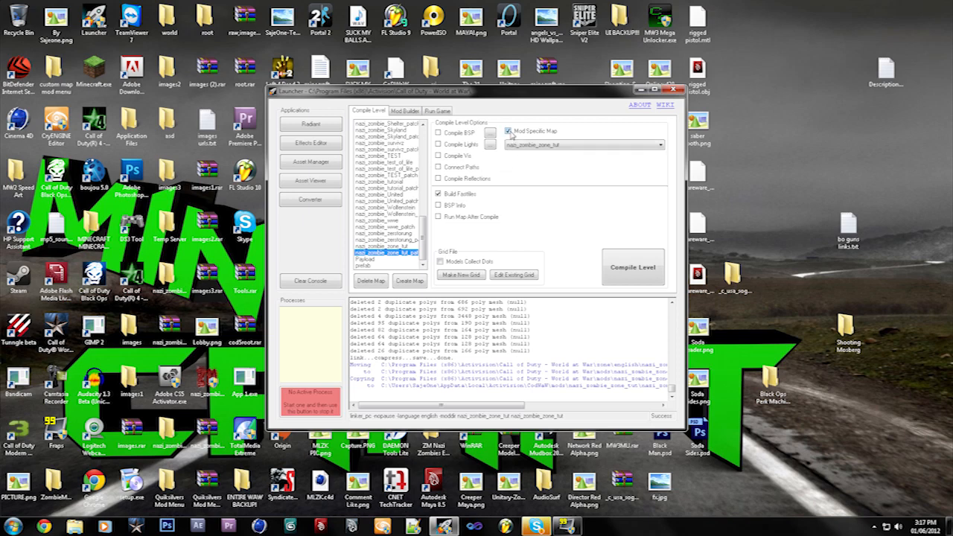
pyautogui.click(613, 262)
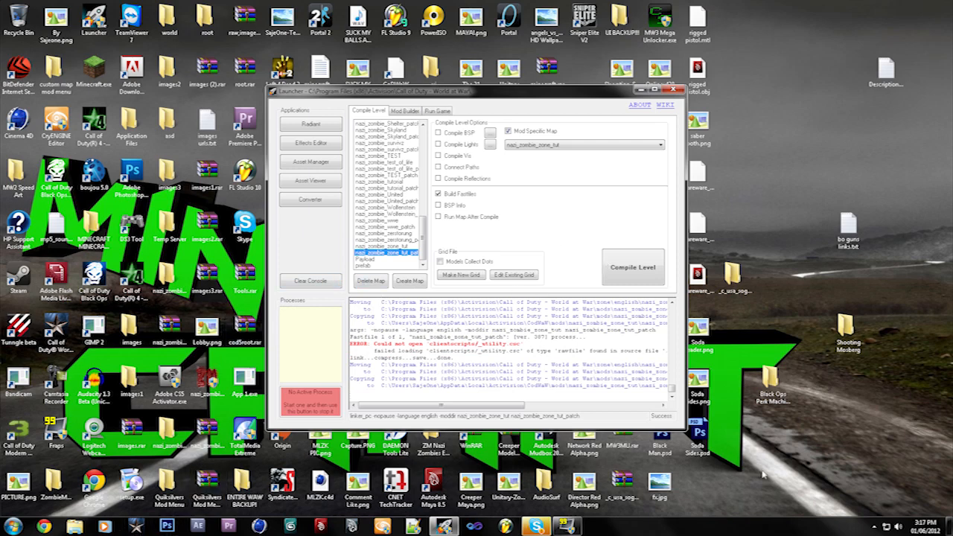
# Switch to Call of Duty: World at War and begin the command "devmap nazi" in its console
pyautogui.click(875, 525)
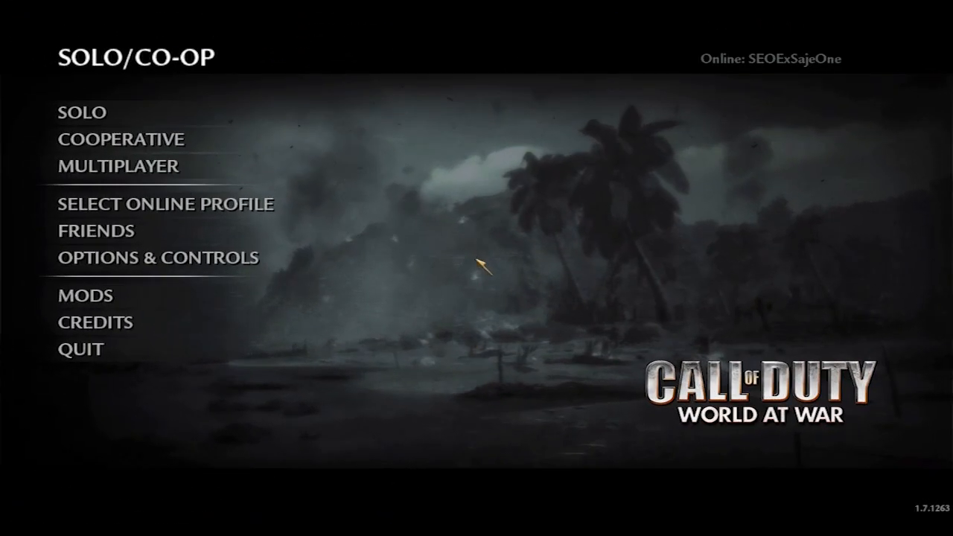
pyautogui.press('`')
pyautogui.write('devmap')
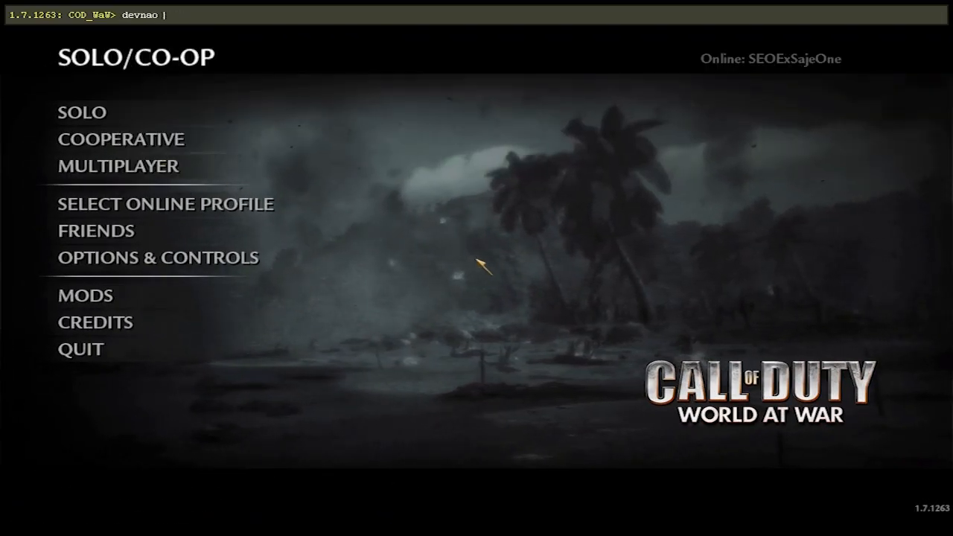
pyautogui.press('BackSpace')
pyautogui.press('BackSpace')
pyautogui.press('BackSpace')
pyautogui.press('BackSpace')
pyautogui.write('maop')
pyautogui.press('BackSpace')
pyautogui.press('BackSpace')
pyautogui.write('p nazi')
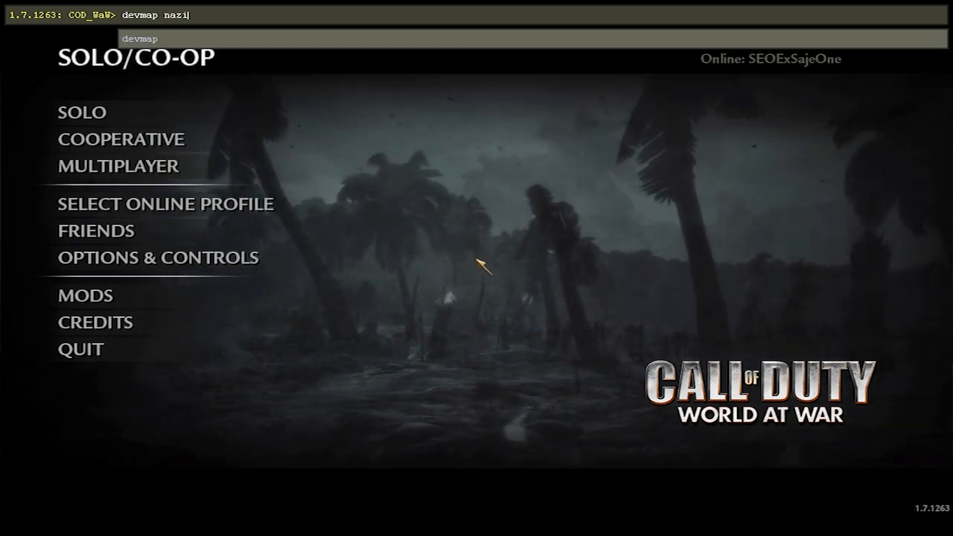
# Complete the console command as "devmap nazi_zombie_zone_tut" and load the map
pyautogui.write('_zombie_zers')
pyautogui.press('BackSpace')
pyautogui.press('BackSpace')
pyautogui.press('BackSpace')
pyautogui.press('BackSpace')
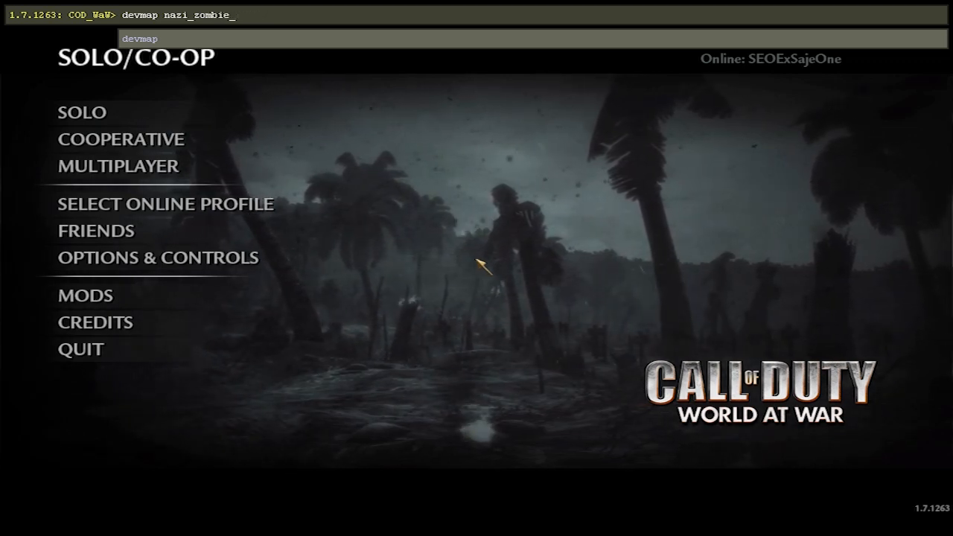
pyautogui.write('tut_')
pyautogui.press('BackSpace')
pyautogui.press('BackSpace')
pyautogui.press('BackSpace')
pyautogui.press('BackSpace')
pyautogui.write('zone_tut')
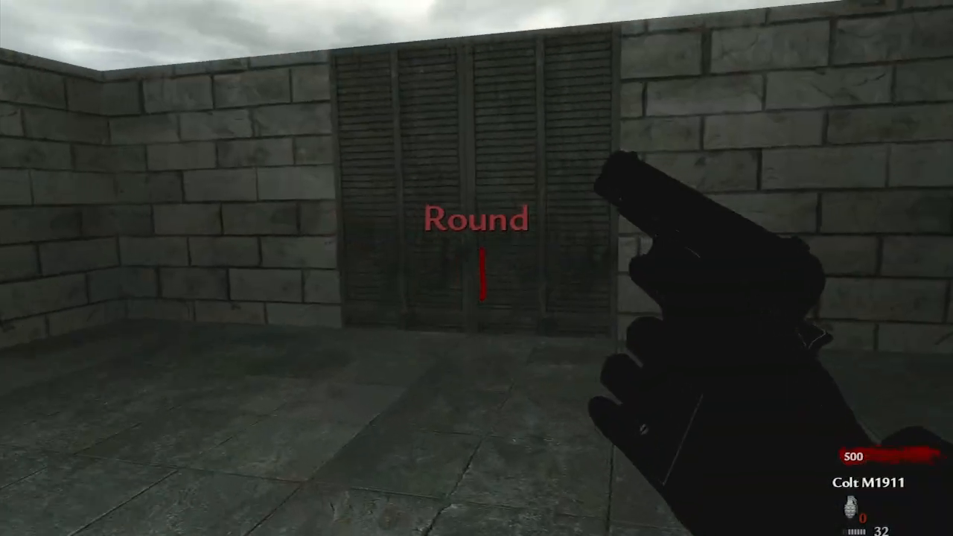
pyautogui.press('w')
pyautogui.click(476, 268)
pyautogui.click(476, 268)
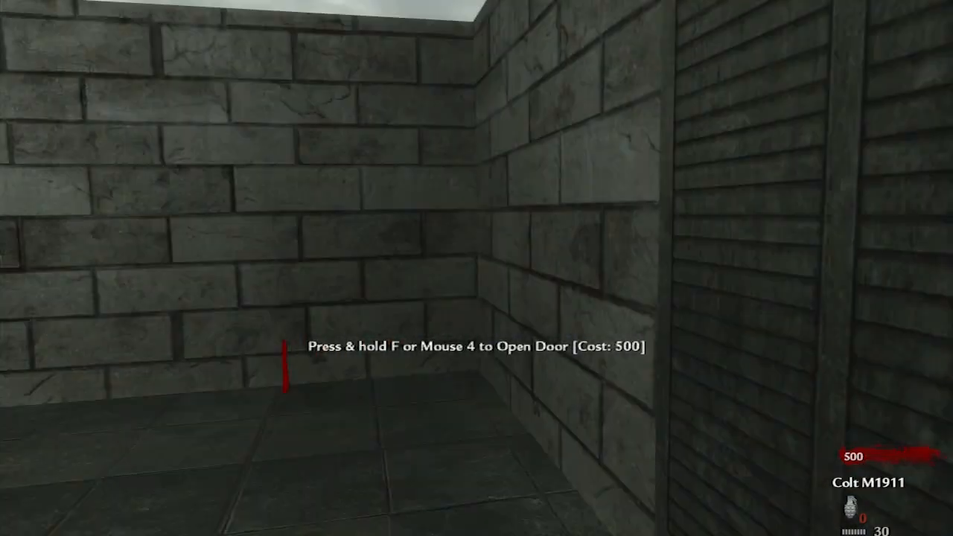
pyautogui.press('w')
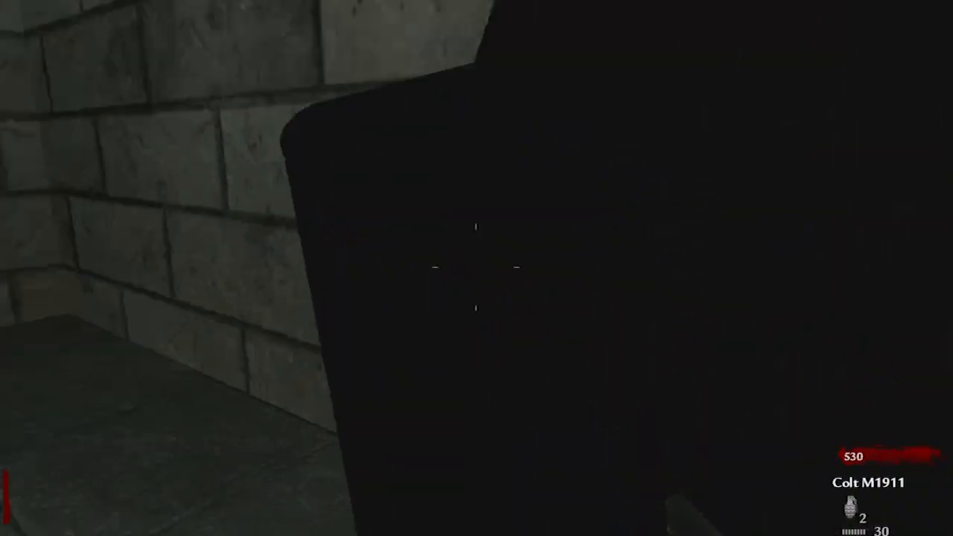
pyautogui.press('s')
pyautogui.click(476, 268)
pyautogui.press('w')
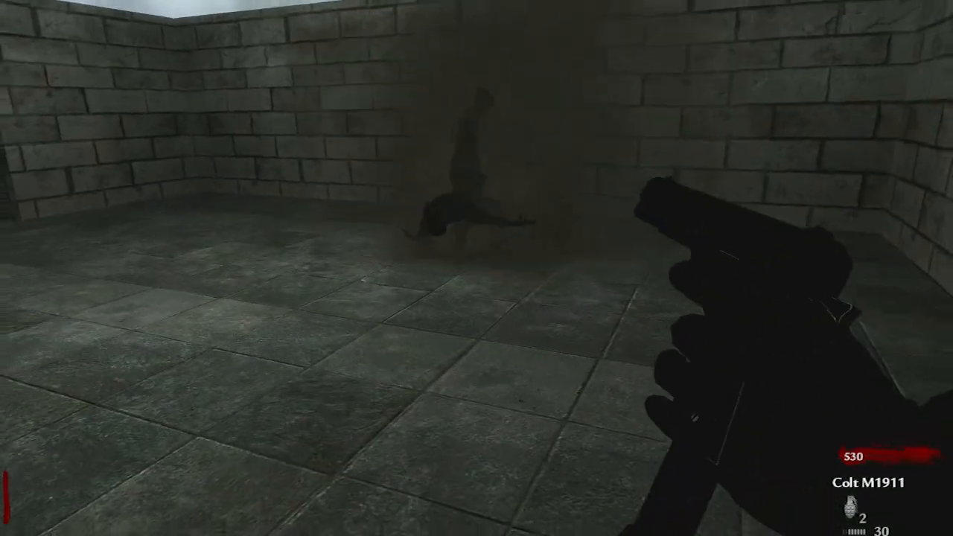
pyautogui.click(476, 268)
pyautogui.click(476, 268)
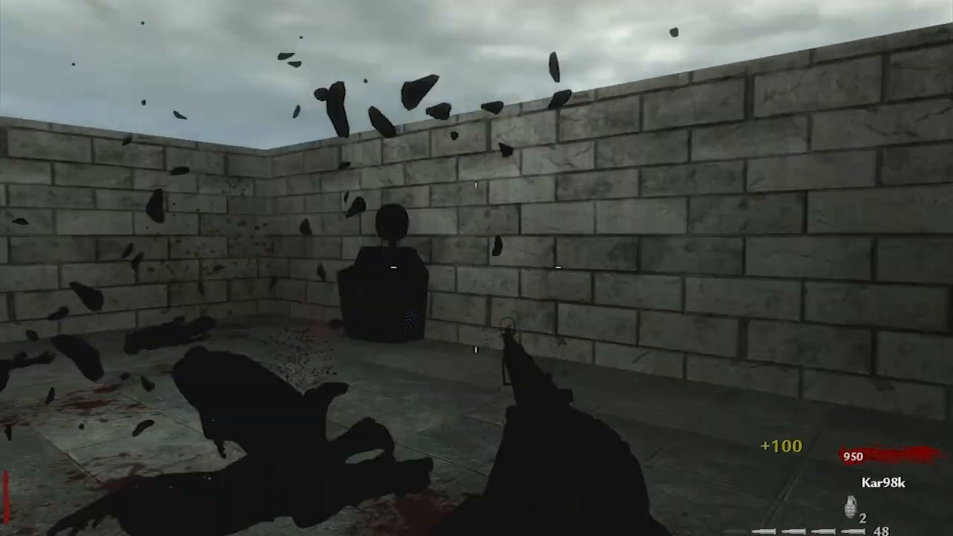
pyautogui.press('w')
pyautogui.press('w')
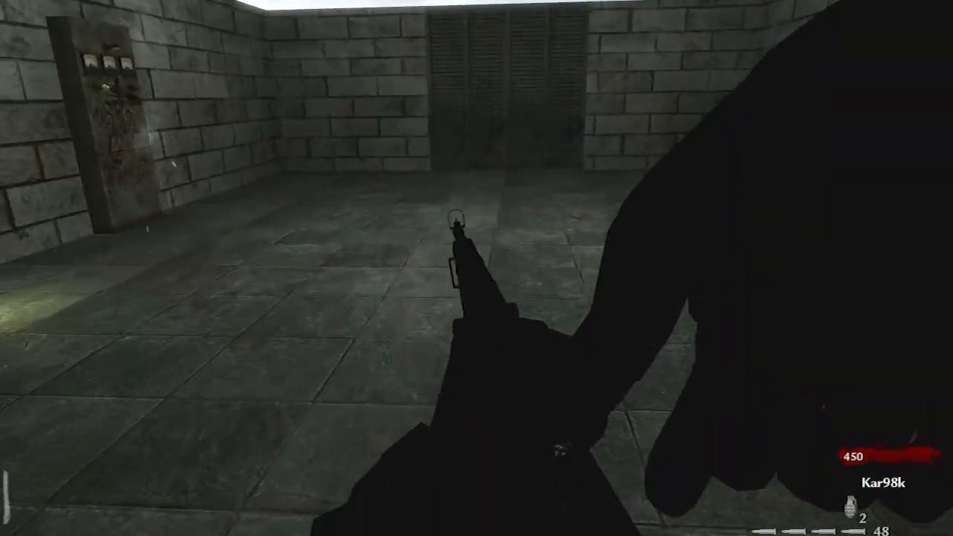
pyautogui.press('2')
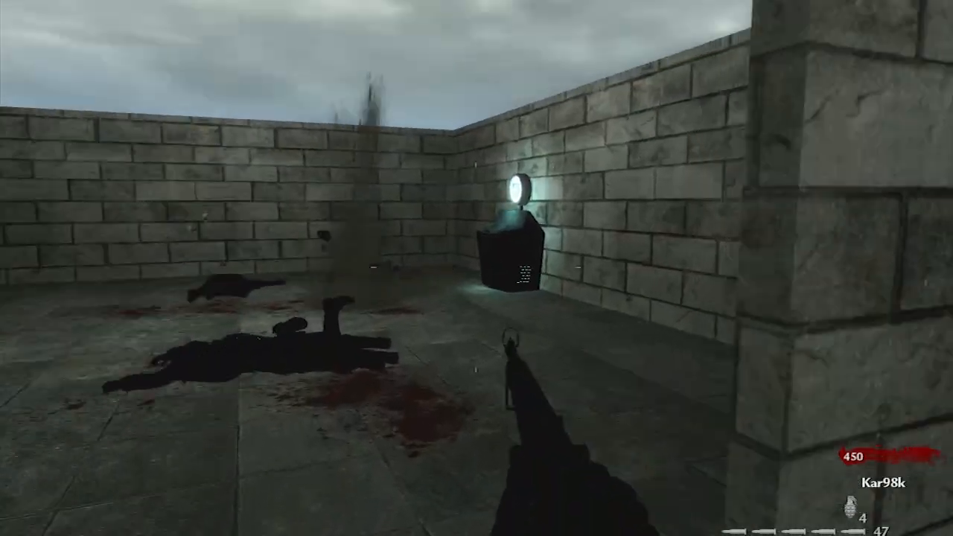
pyautogui.press('2')
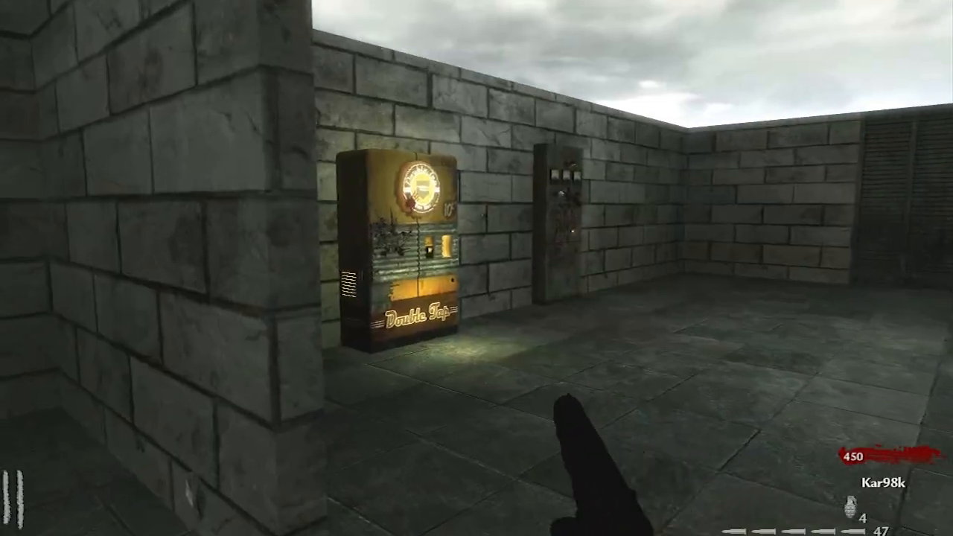
pyautogui.press('w')
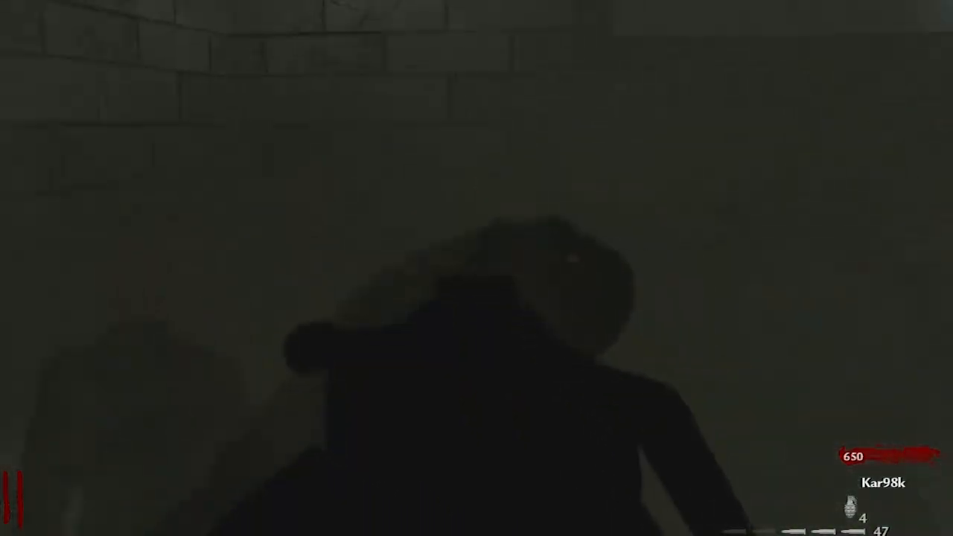
pyautogui.press('w')
pyautogui.press('f')
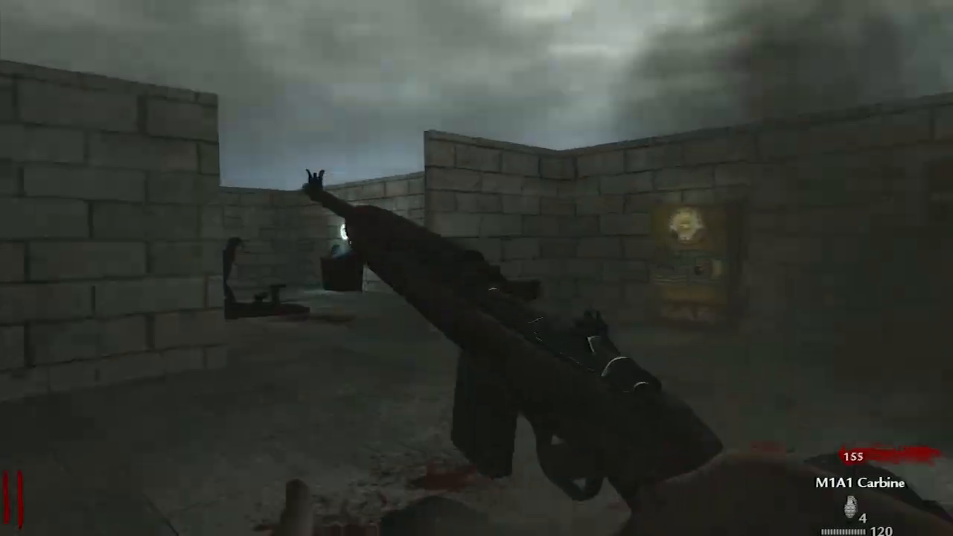
pyautogui.click(476, 268)
pyautogui.click(477, 268)
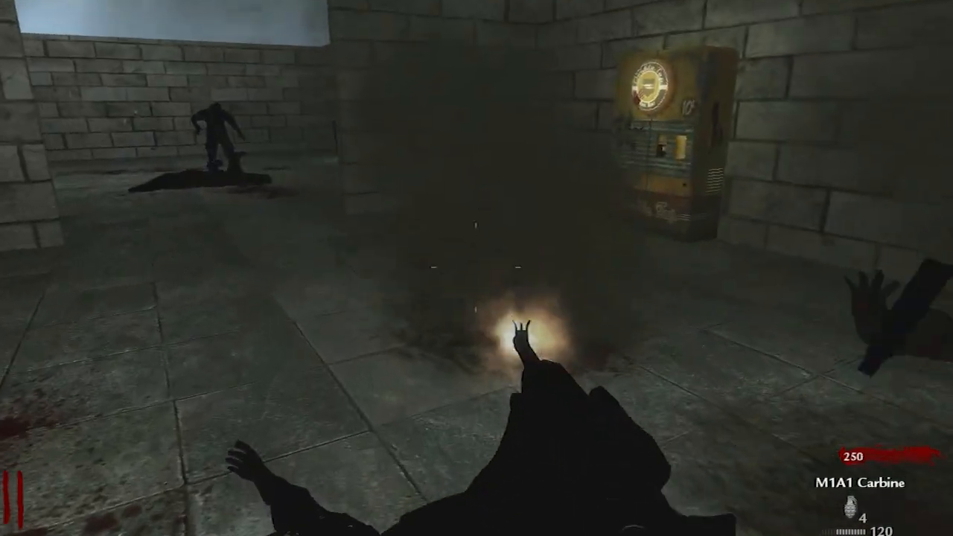
pyautogui.hotkey('shift', 'w')
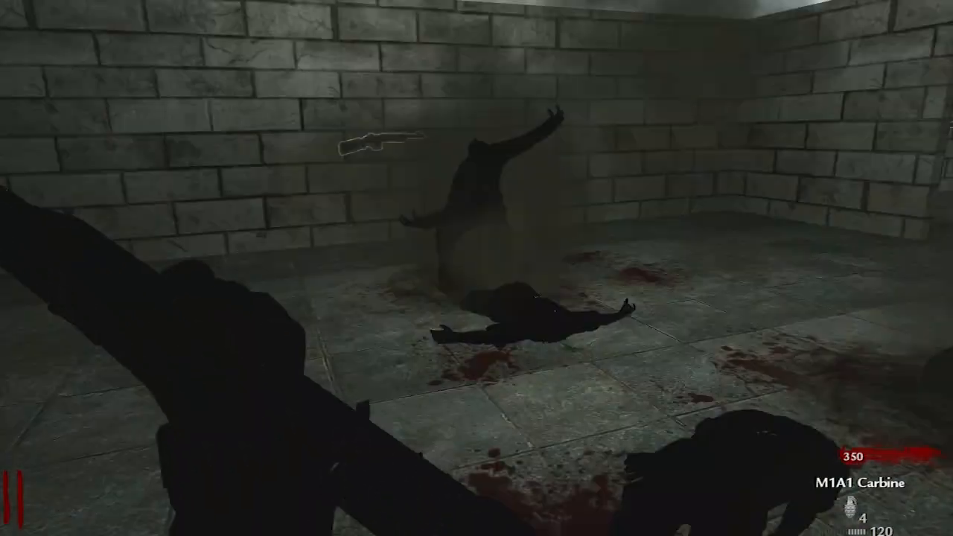
pyautogui.press('r')
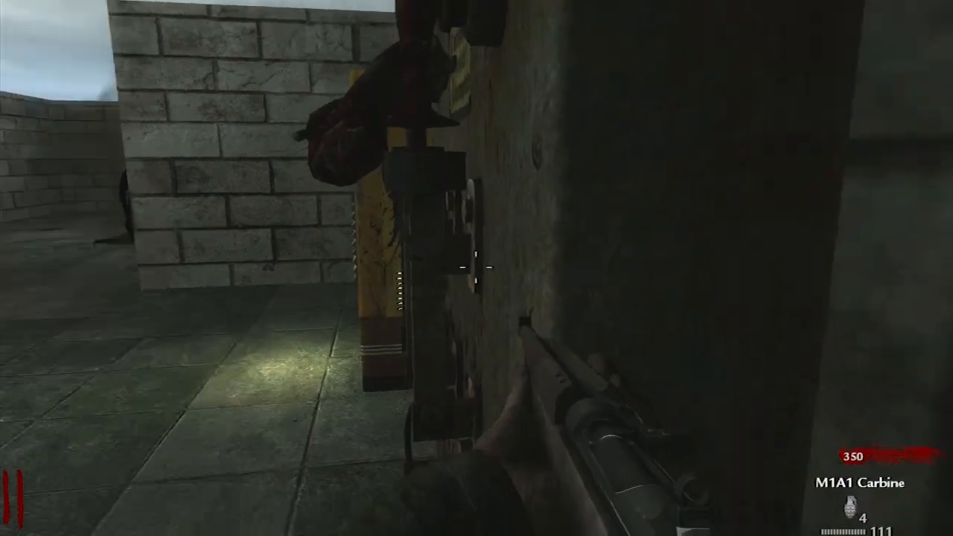
pyautogui.press('w')
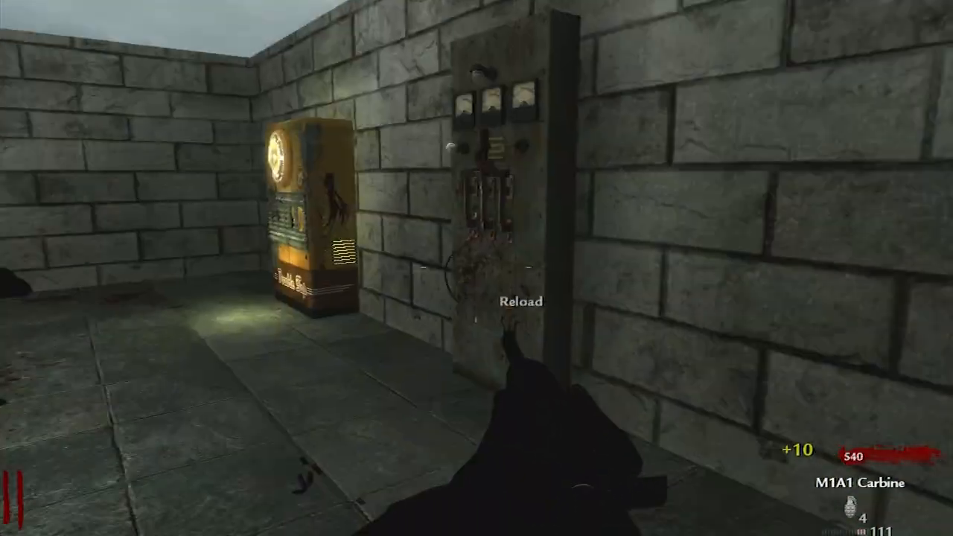
# Walk past the power switch to the closed shutter, open the 500-point door and enter the next room
pyautogui.press('w')
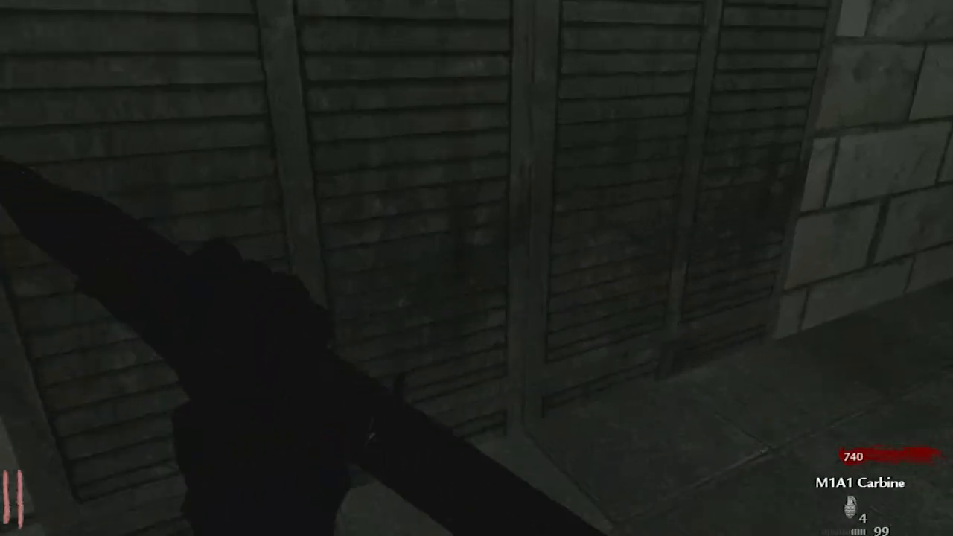
pyautogui.press('w')
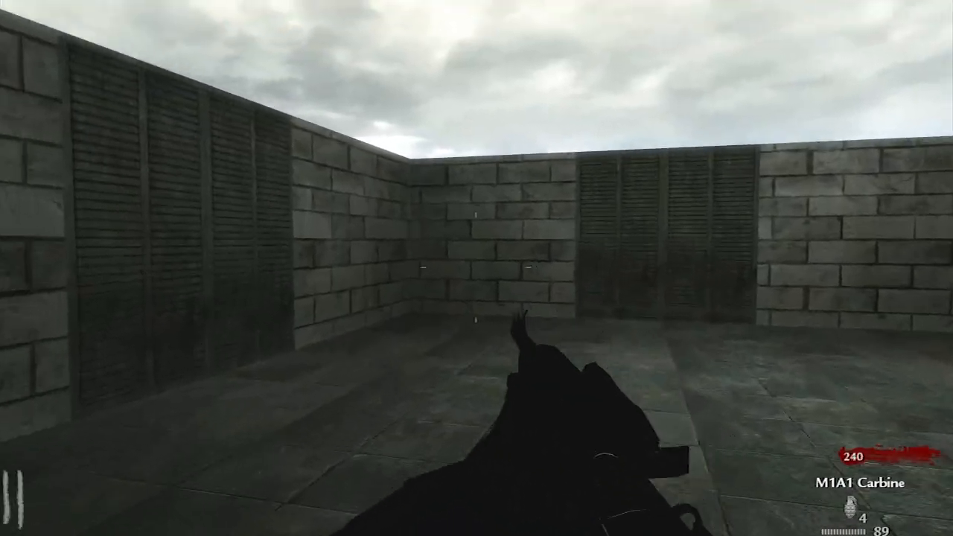
pyautogui.press('w')
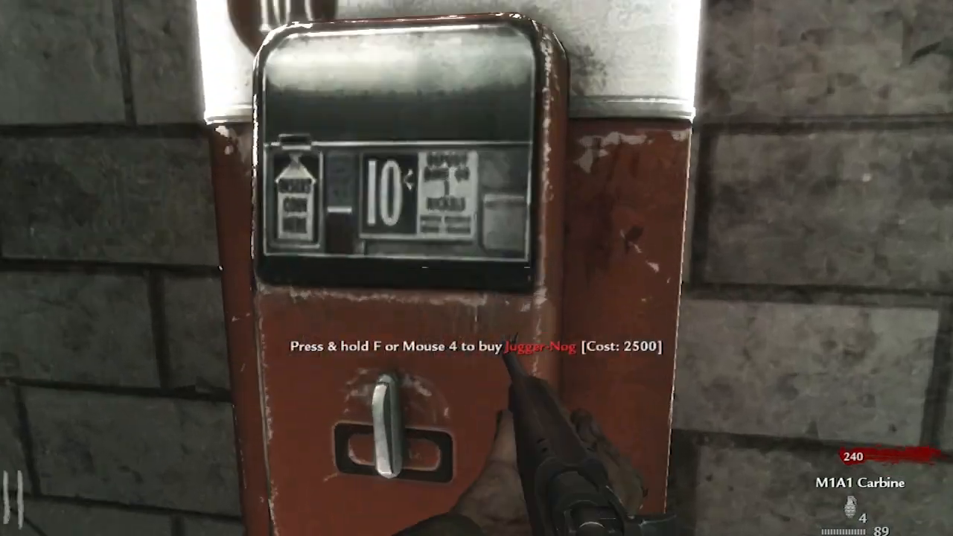
# Check the Jugger-Nog machine and the PTRS-41 wall weapon in the opened room
pyautogui.press('ctrl')
pyautogui.press('w')
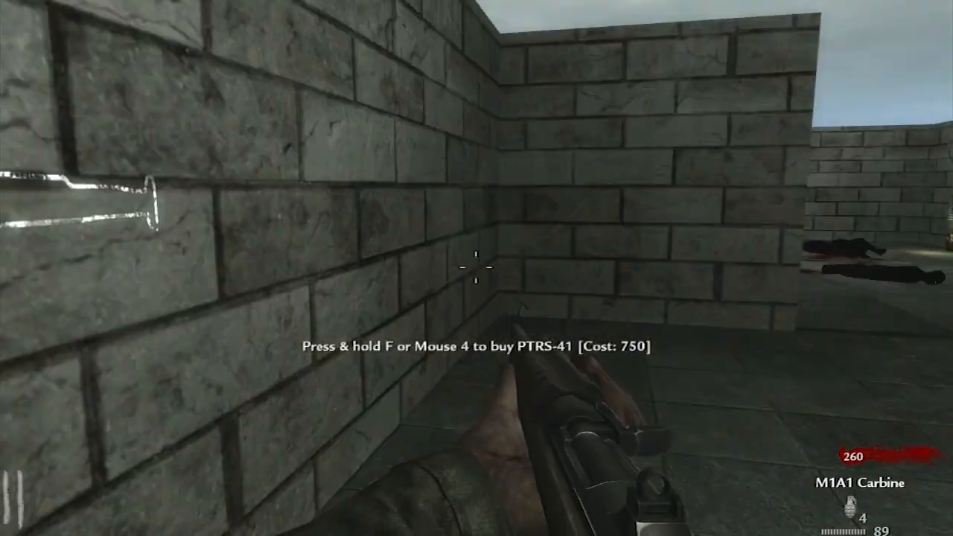
pyautogui.press('shift')
pyautogui.press('w')
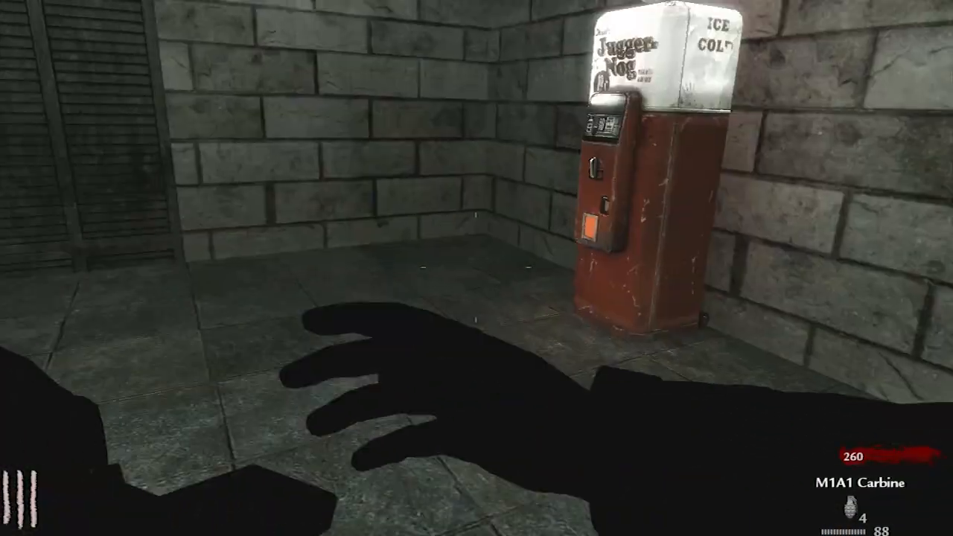
pyautogui.press('w')
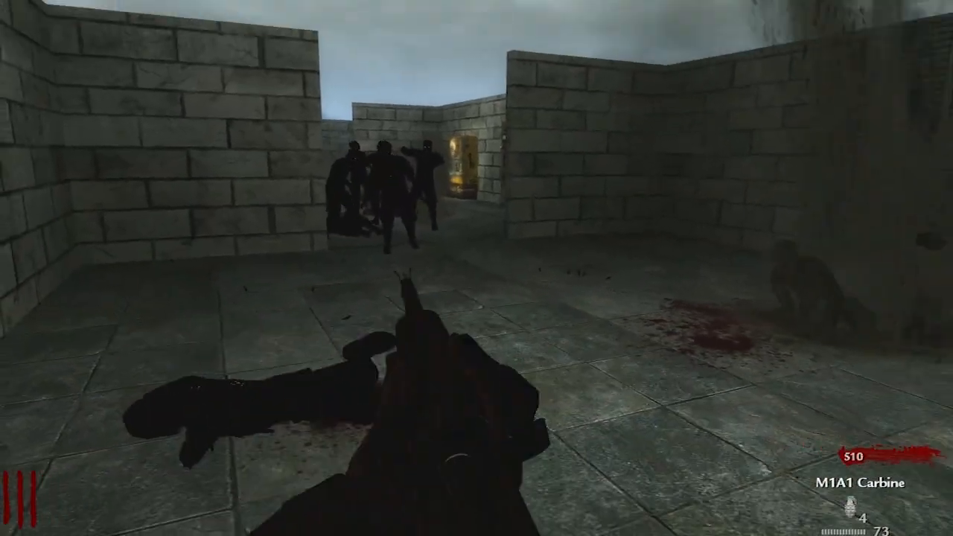
# Turn on invulnerability with the console command "god" and return to the game
pyautogui.press('`')
pyautogui.write('god')
pyautogui.press('Return')
pyautogui.press('`')
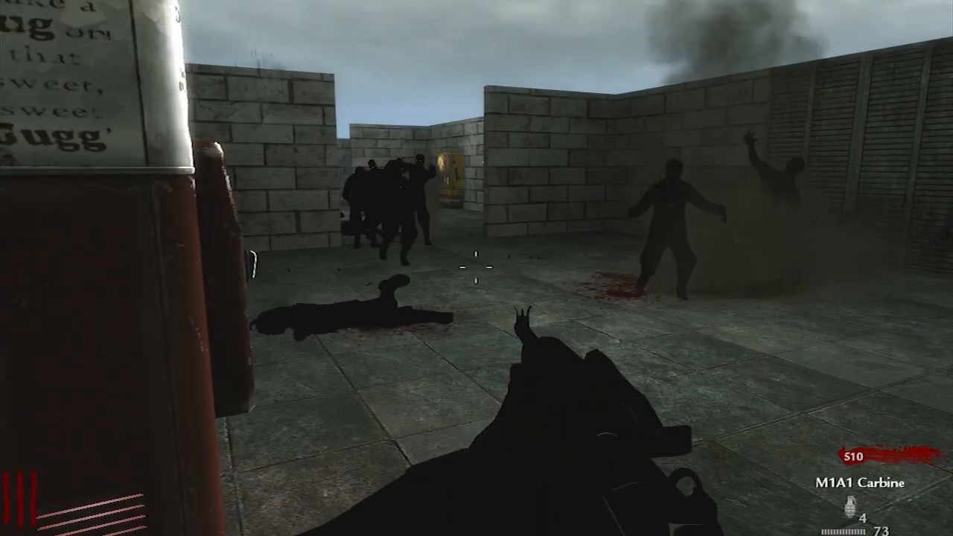
# Shoot the approaching zombies near the Jugger-Nog machine with the M1A1 Carbine and reload it
pyautogui.rightClick(476, 268)
pyautogui.click(477, 268)
pyautogui.click(476, 268)
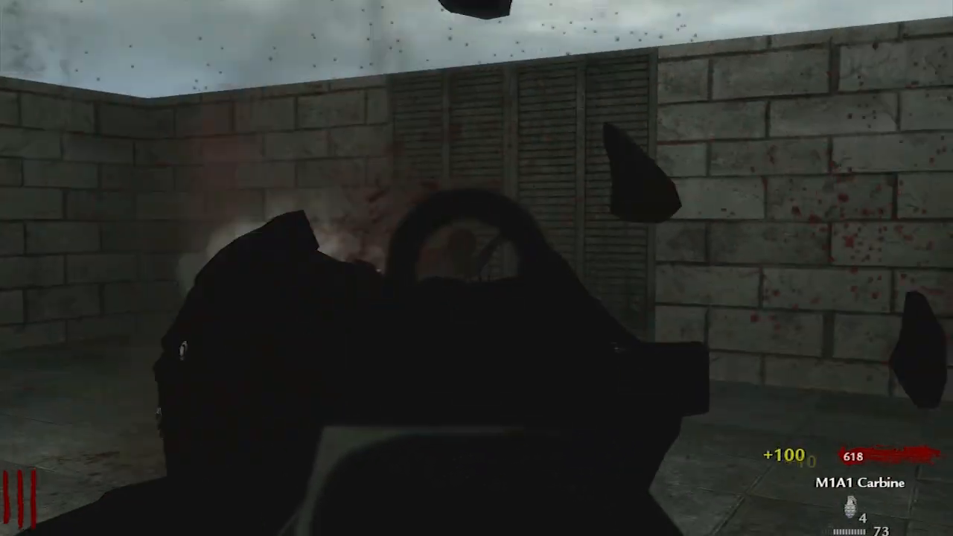
pyautogui.click(476, 268)
pyautogui.click(477, 268)
pyautogui.click(477, 268)
pyautogui.click(477, 268)
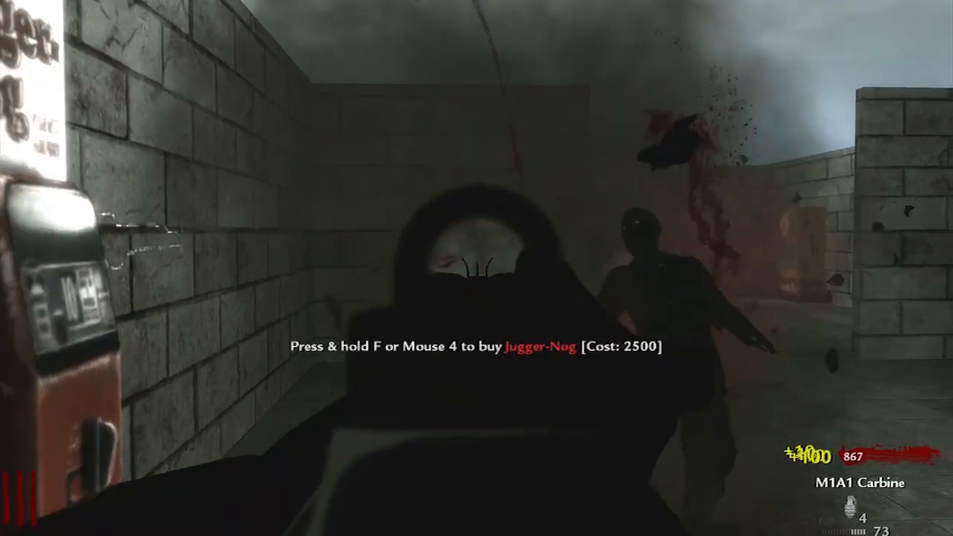
pyautogui.click(476, 268)
pyautogui.click(476, 268)
pyautogui.press('r')
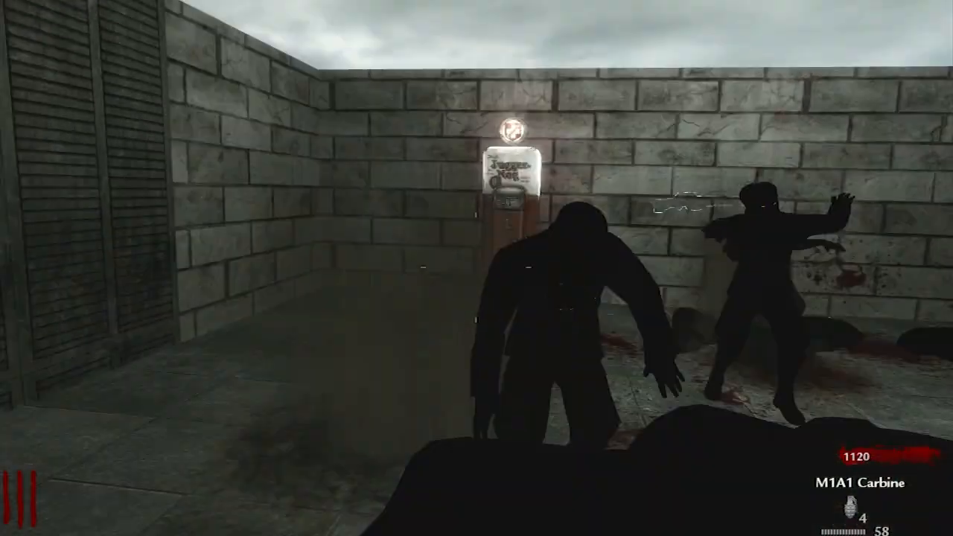
# Shoot more zombies in the Jugger-Nog room and buy the PTRS-41 from the wall for 750 points
pyautogui.rightClick(476, 268)
pyautogui.click(476, 268)
pyautogui.click(477, 268)
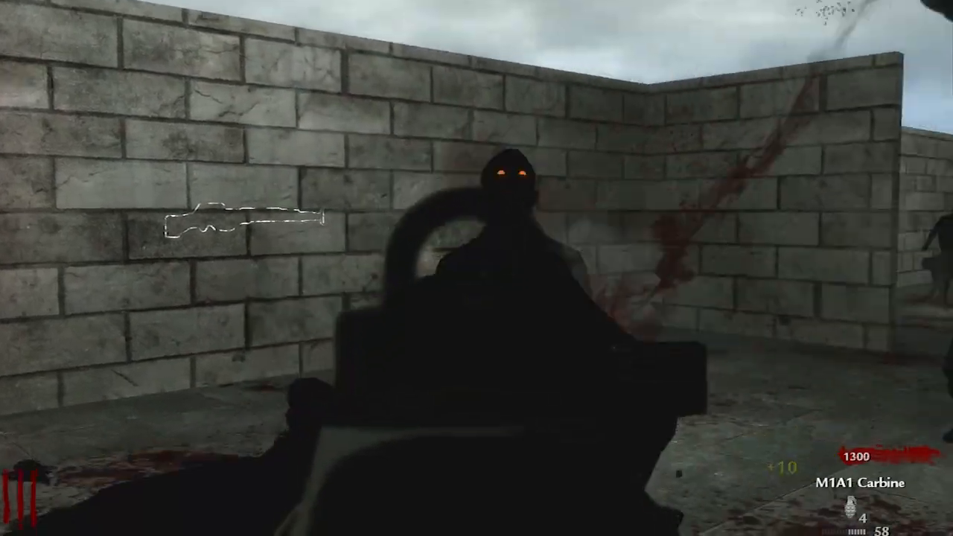
pyautogui.click(477, 268)
pyautogui.click(476, 267)
pyautogui.press('1')
pyautogui.press('f')
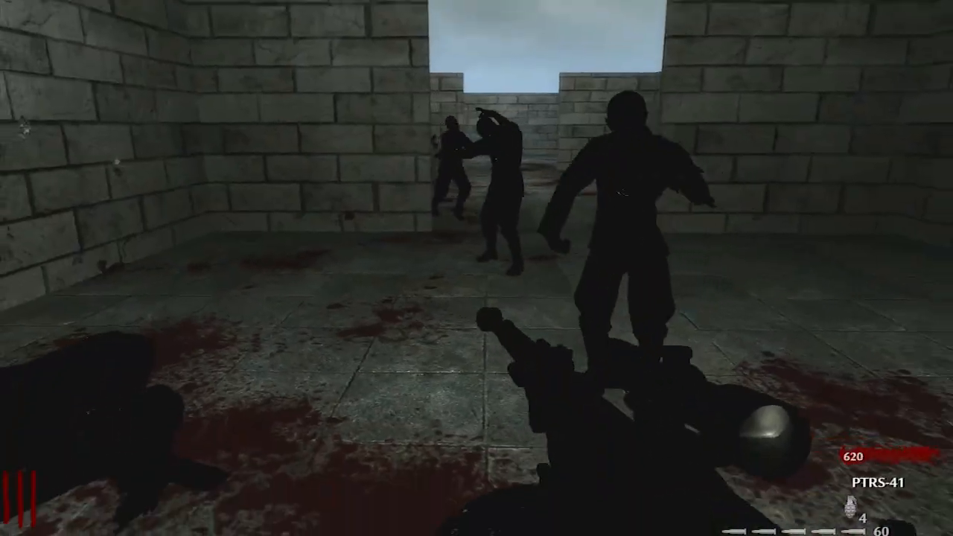
# Kill the attacking zombies with the PTRS-41 and open the 500-point door to the Speed Cola room
pyautogui.rightClick(477, 268)
pyautogui.click(476, 268)
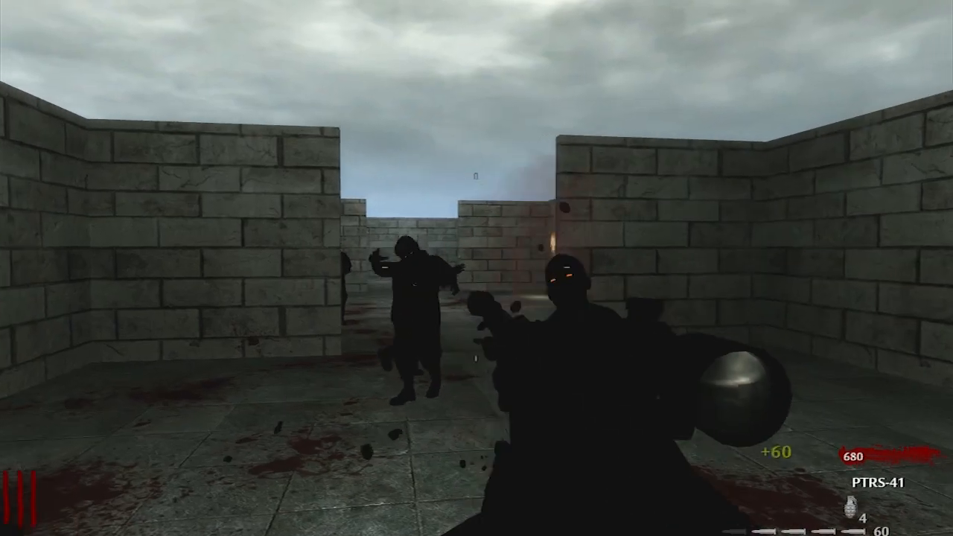
pyautogui.rightClick(476, 268)
pyautogui.click(477, 268)
pyautogui.rightClick(477, 268)
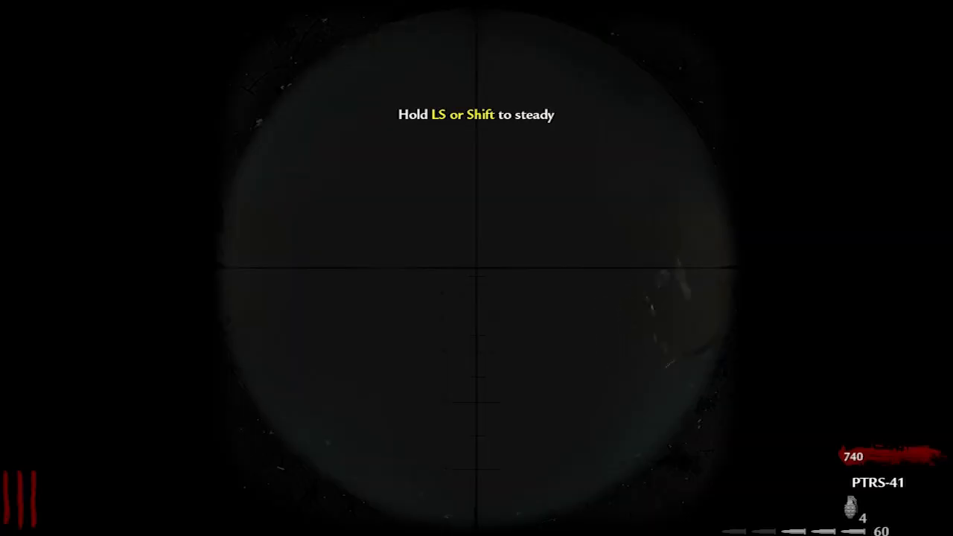
pyautogui.click(476, 268)
pyautogui.rightClick(476, 268)
pyautogui.click(476, 268)
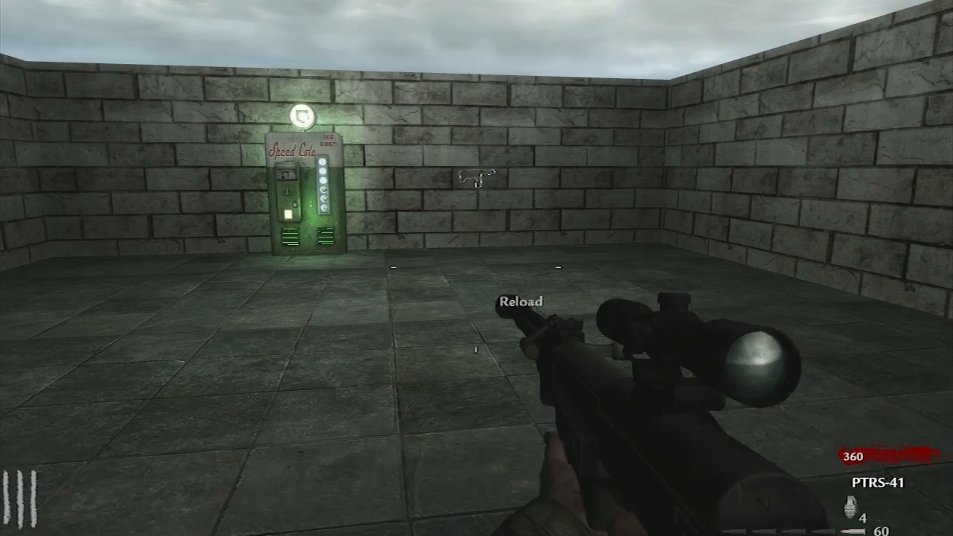
# Reload the PTRS-41, then check the next closed door and the Speed Cola machine
pyautogui.press('r')
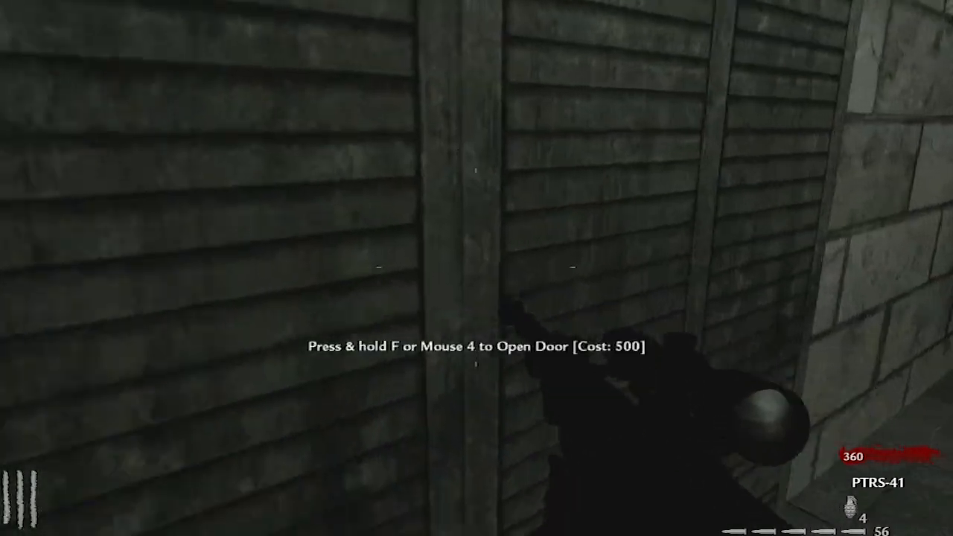
pyautogui.press('r')
pyautogui.press('ctrl')
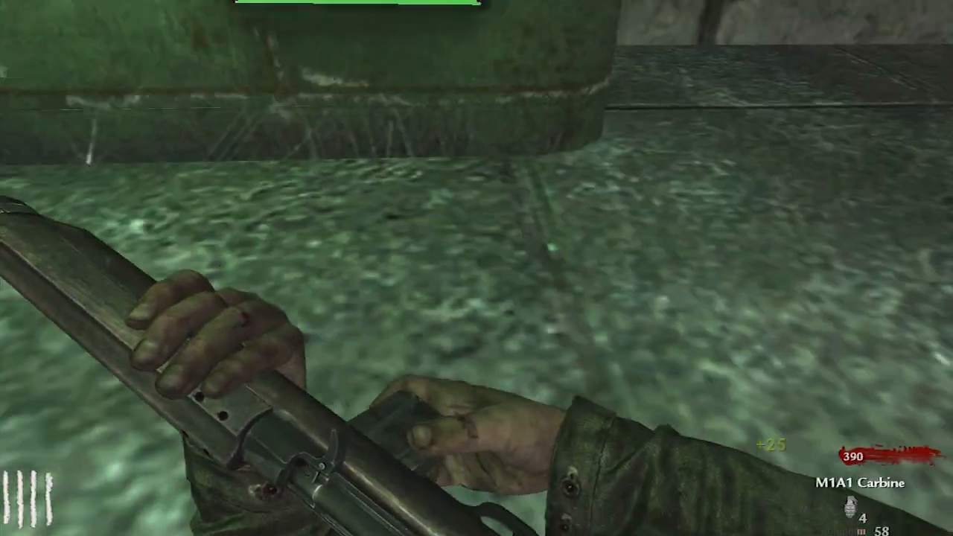
# Test the zombie spawns in the opened rooms by fighting the new wave with the M1A1 Carbine
pyautogui.press('w')
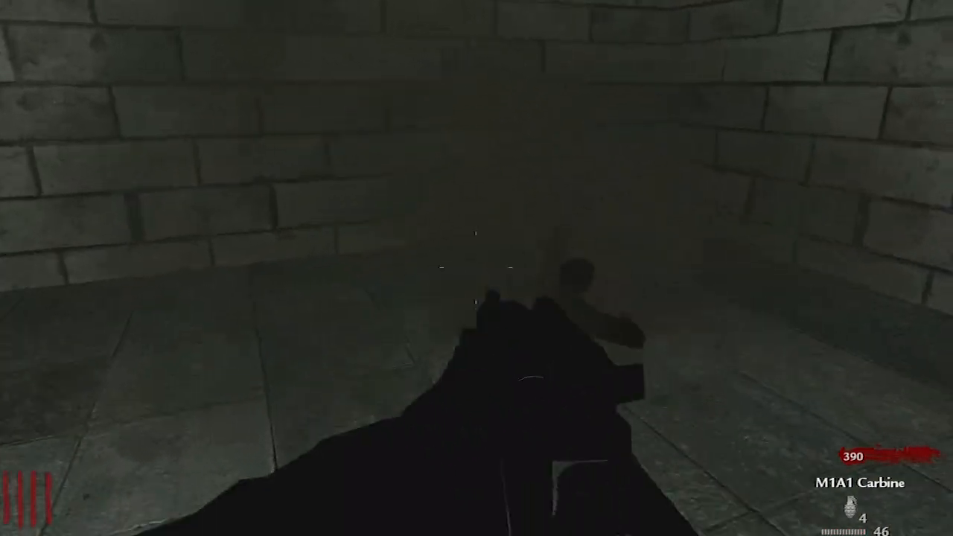
pyautogui.press('w')
pyautogui.press('w')
pyautogui.rightClick(477, 268)
pyautogui.click(476, 268)
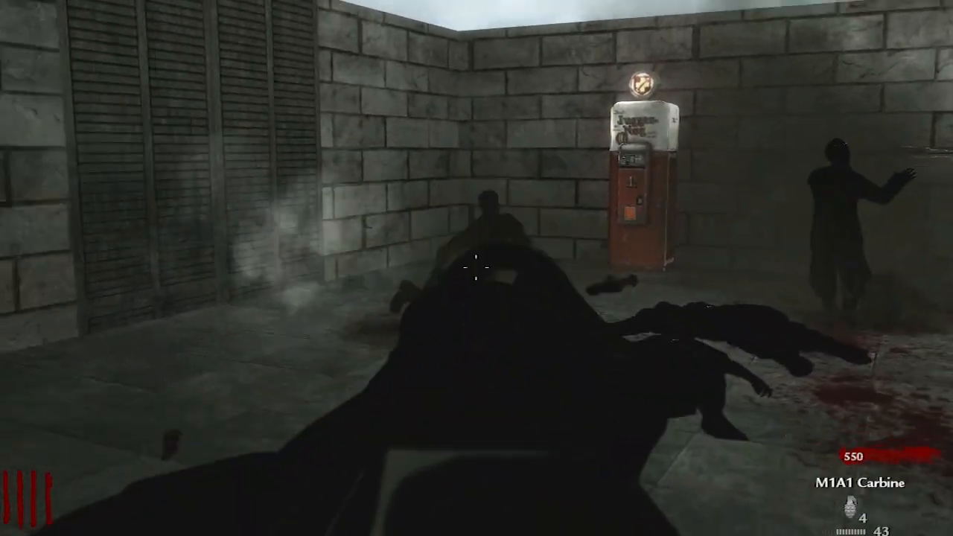
pyautogui.press('w')
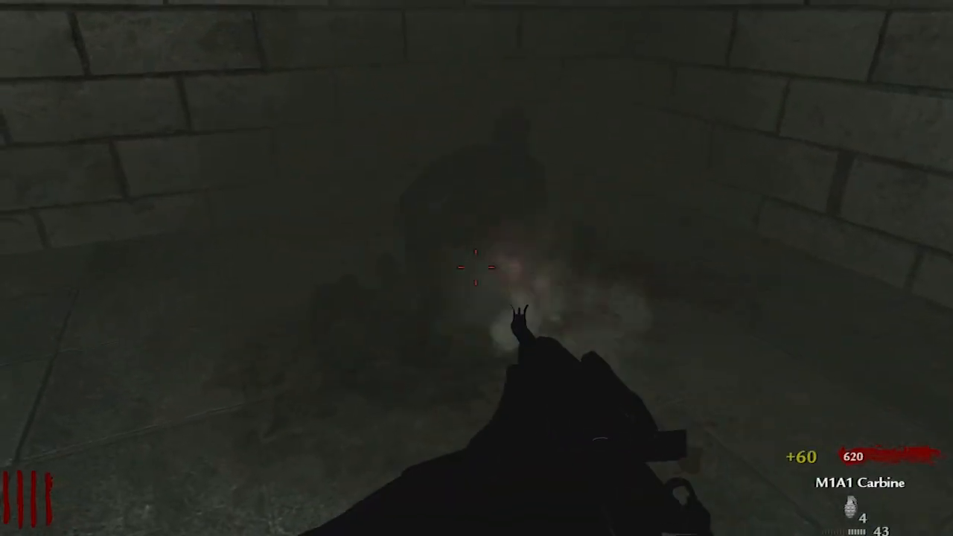
pyautogui.click(476, 268)
pyautogui.click(476, 268)
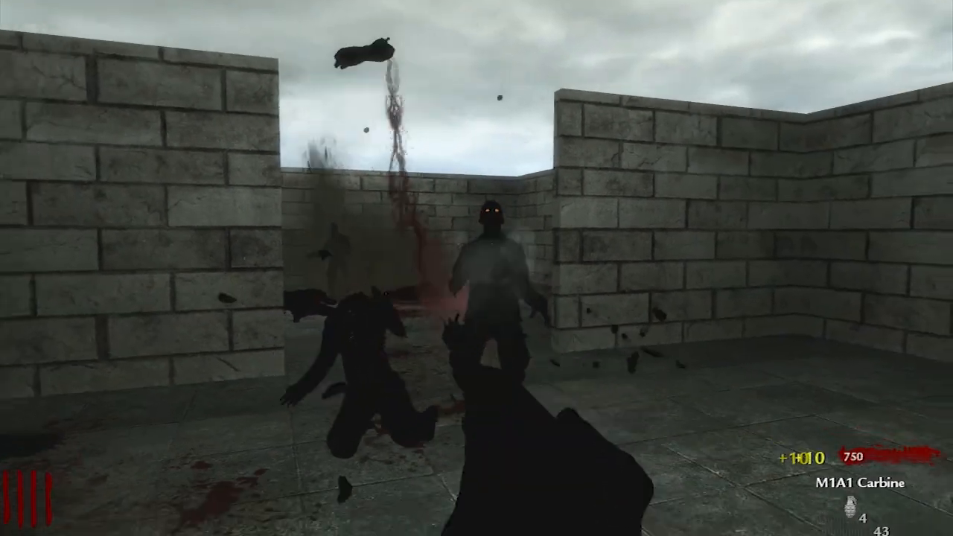
# Switch to the PTRS-41 and shoot the zombies coming into the Speed Cola room
pyautogui.press('s')
pyautogui.press('1')
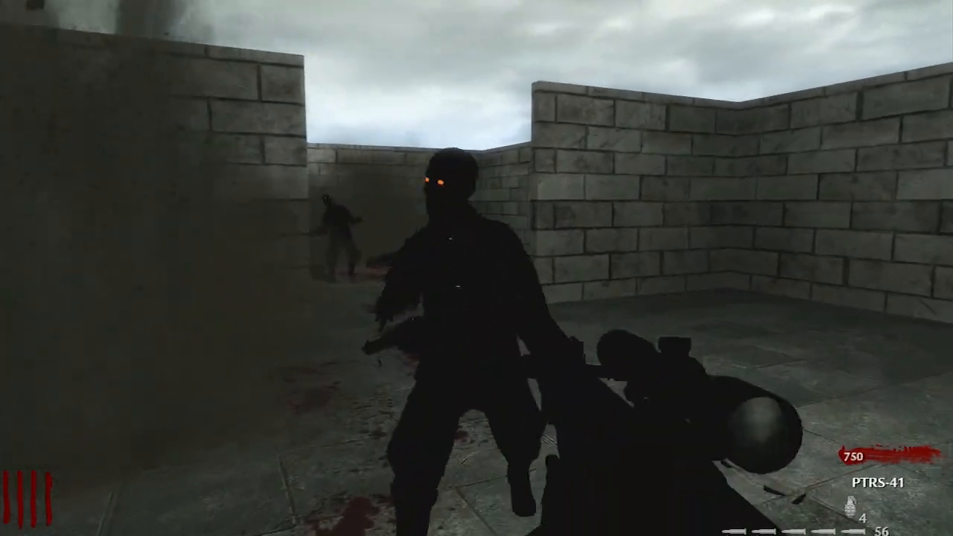
pyautogui.rightClick(476, 268)
pyautogui.click(476, 268)
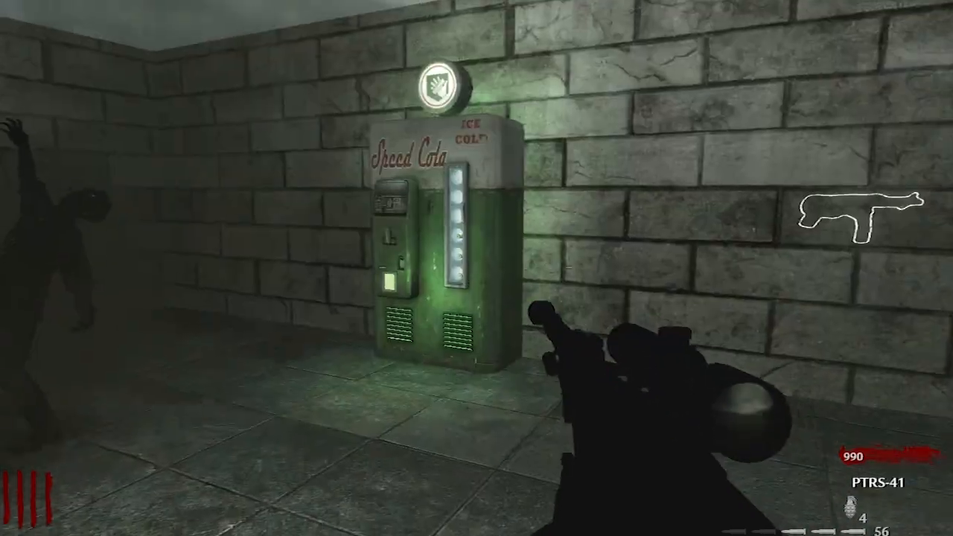
pyautogui.rightClick(476, 268)
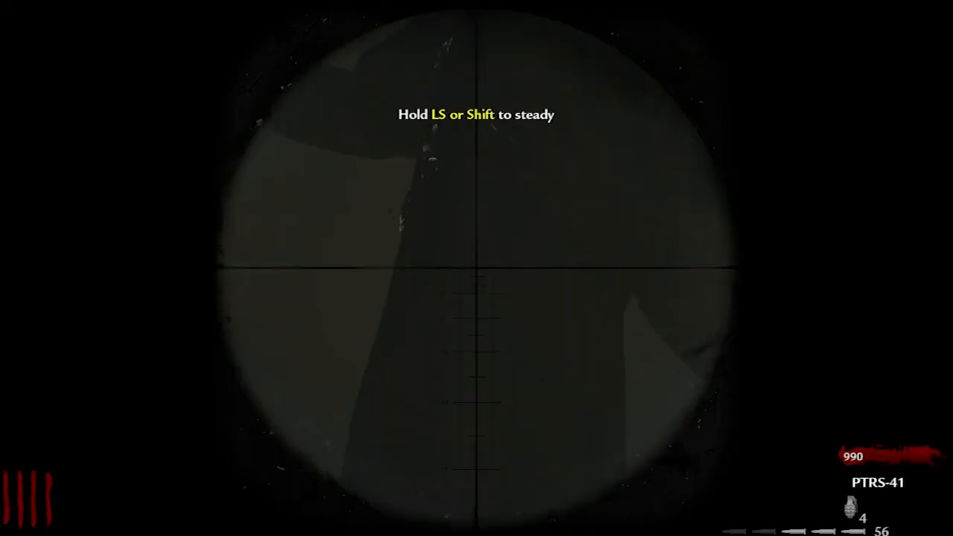
pyautogui.click(476, 267)
pyautogui.rightClick(476, 268)
pyautogui.click(476, 268)
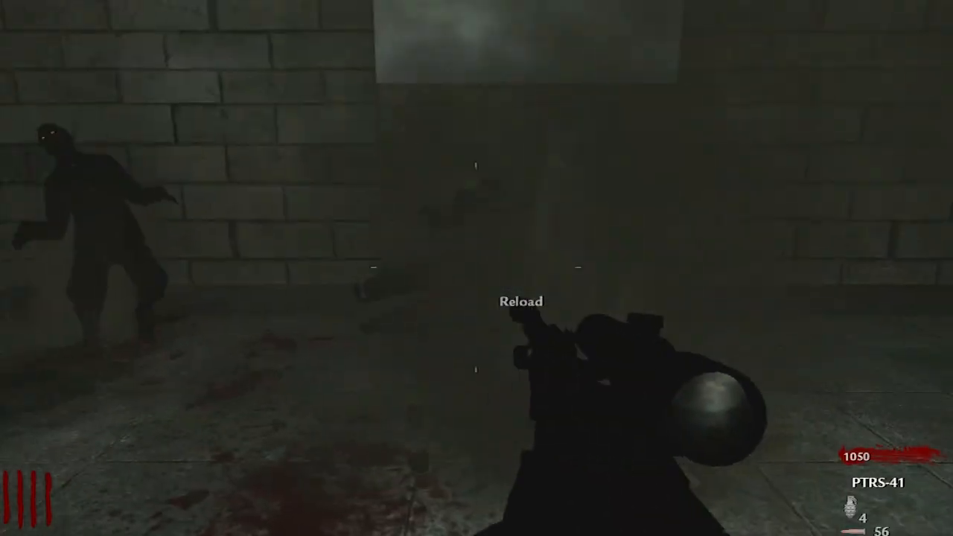
pyautogui.click(476, 267)
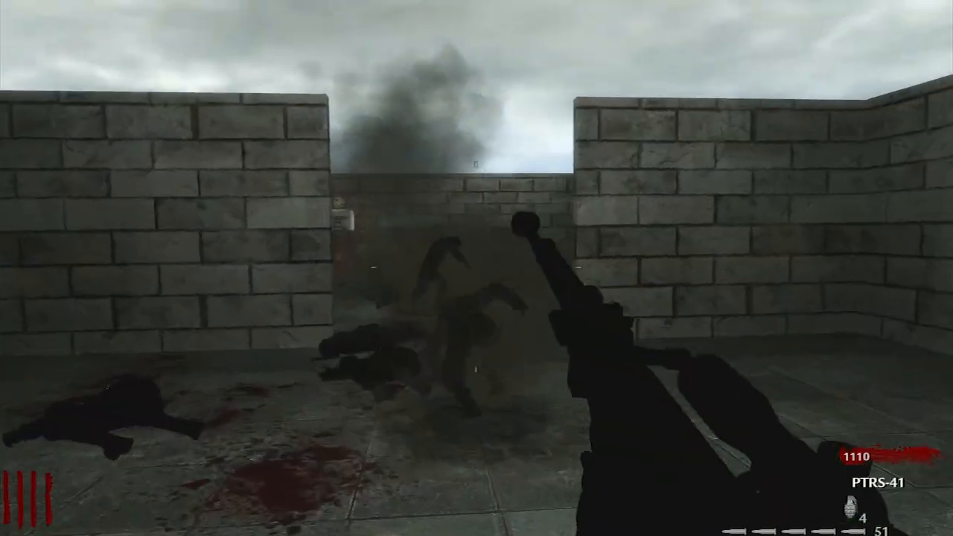
# Kill the remaining zombies of the wave with the PTRS-41 around the Speed Cola and Jugger-Nog rooms
pyautogui.click(476, 267)
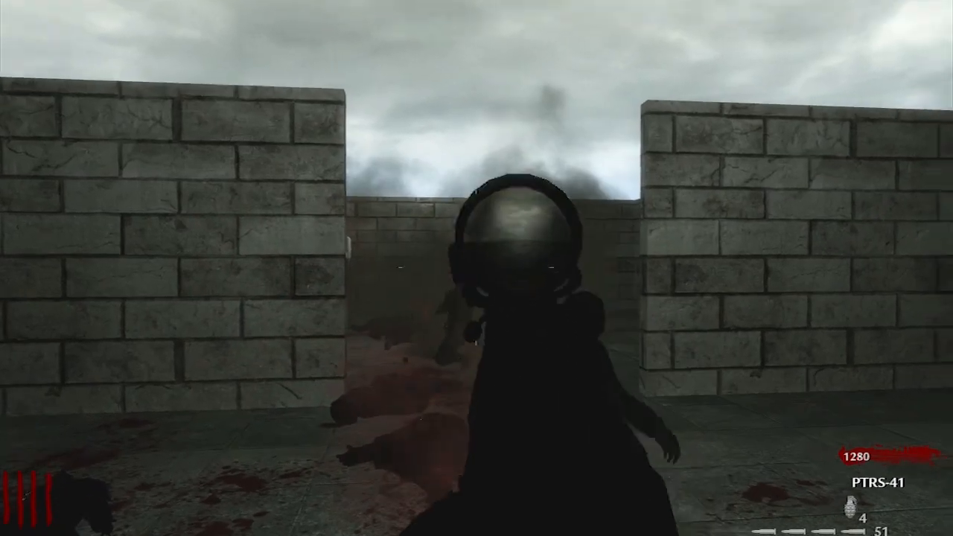
pyautogui.rightClick(476, 268)
pyautogui.click(476, 268)
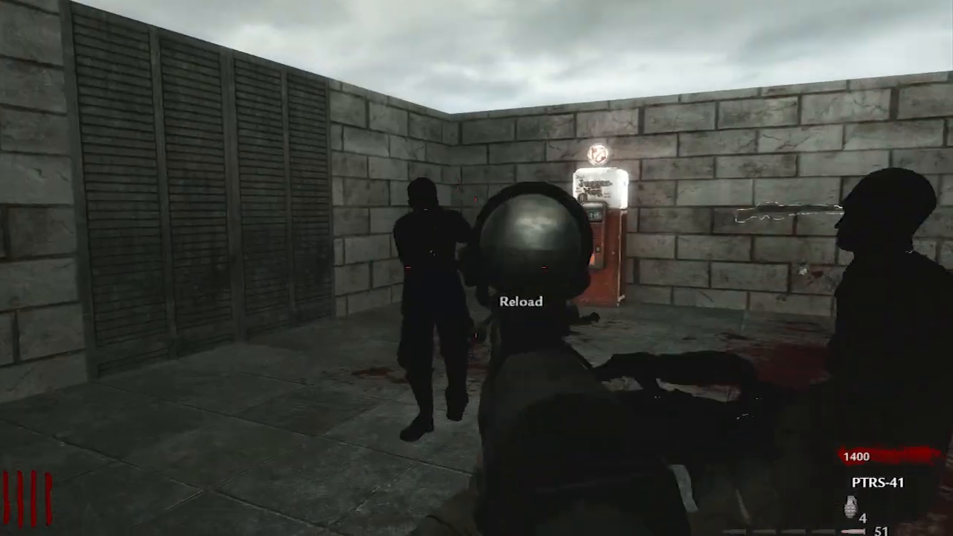
pyautogui.click(476, 268)
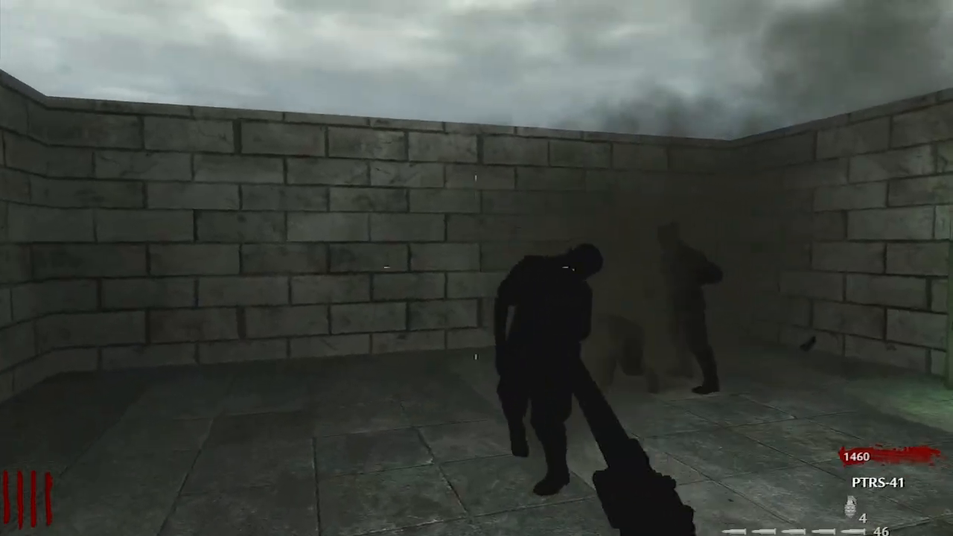
pyautogui.rightClick(476, 268)
pyautogui.click(476, 268)
pyautogui.rightClick(476, 268)
pyautogui.click(477, 268)
pyautogui.rightClick(476, 268)
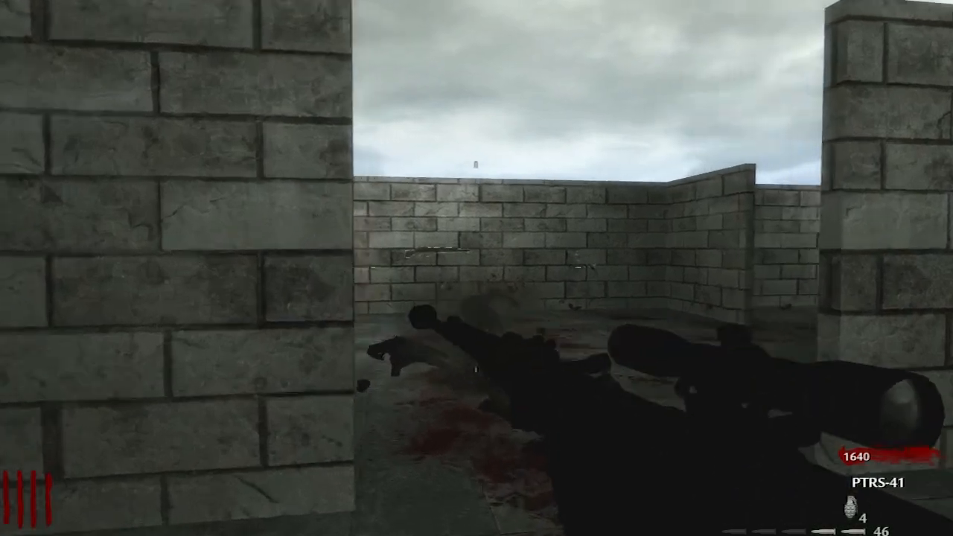
pyautogui.click(476, 268)
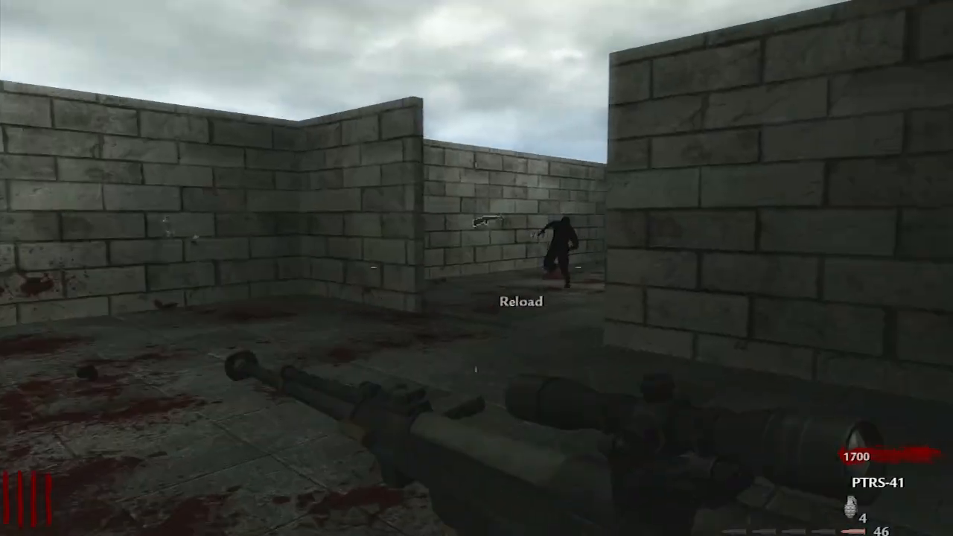
pyautogui.rightClick(476, 267)
pyautogui.click(476, 268)
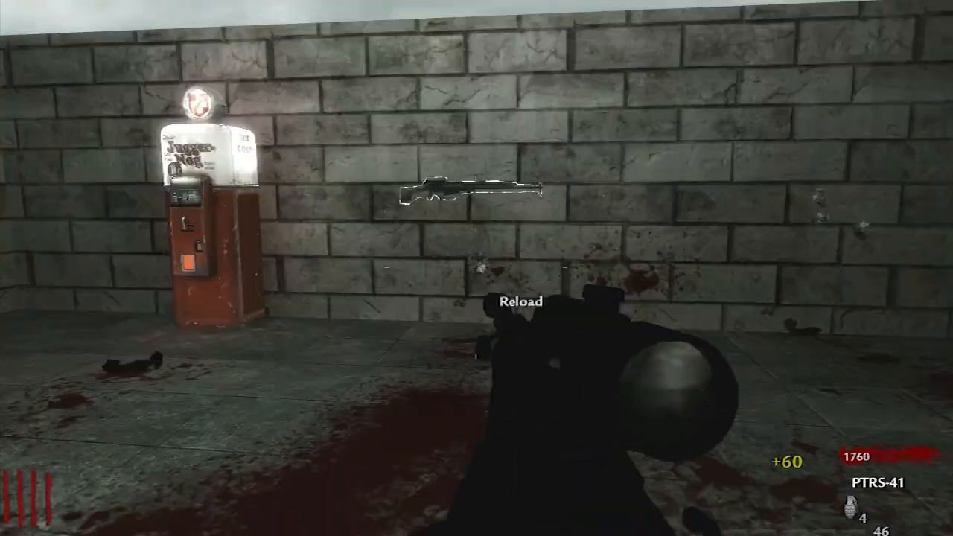
# Open the next 500-point door, walk up to the Pack-a-Punch machine and reload the PTRS-41
pyautogui.press('w')
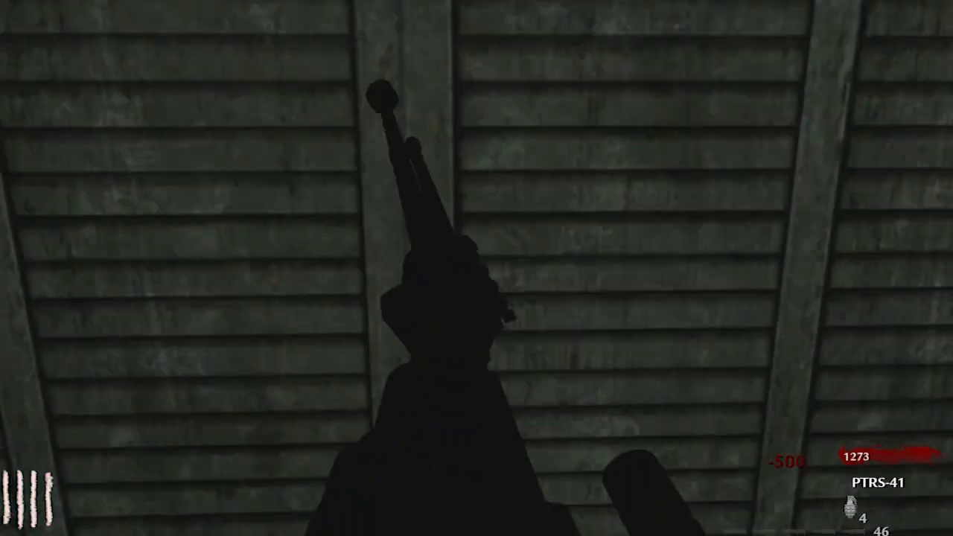
pyautogui.press('w')
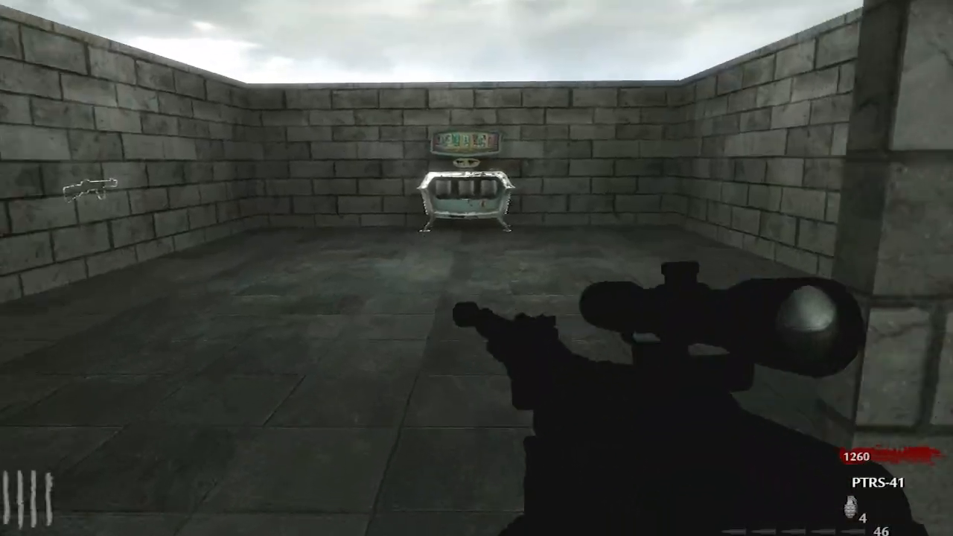
pyautogui.press('w')
pyautogui.press('r')
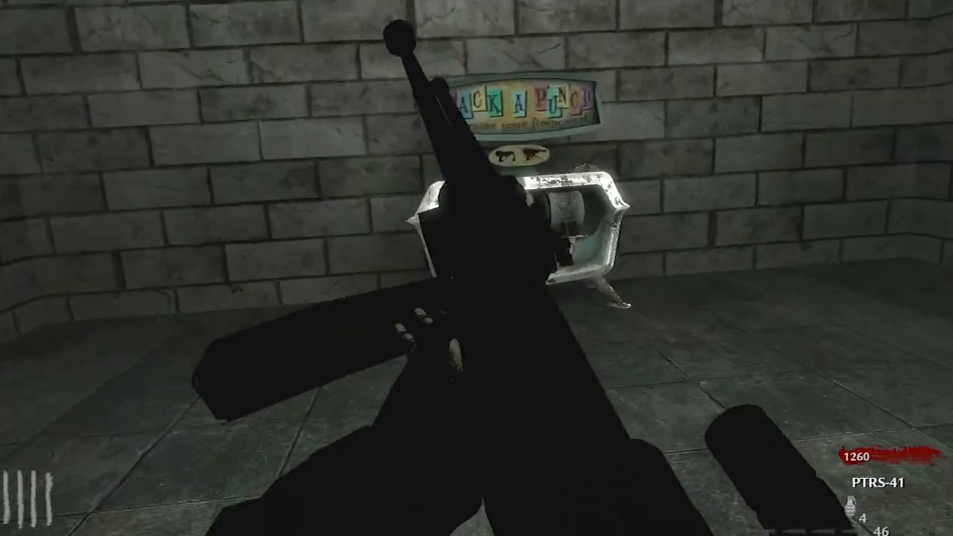
# Walk up to the Pack-a-Punch machine and the PPSh-41 wall buy, and shoot the zombie rising in that room with the PTRS-41
pyautogui.press('w')
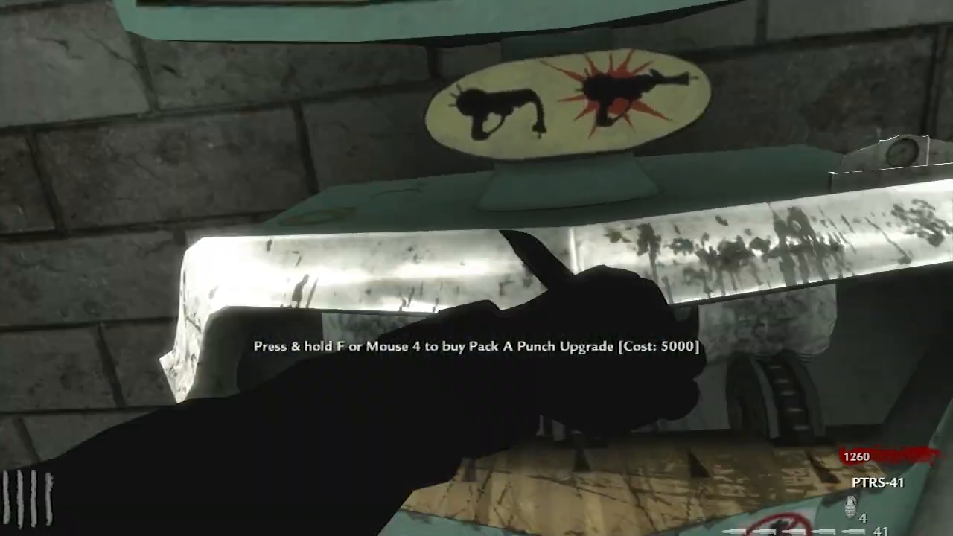
pyautogui.press('w')
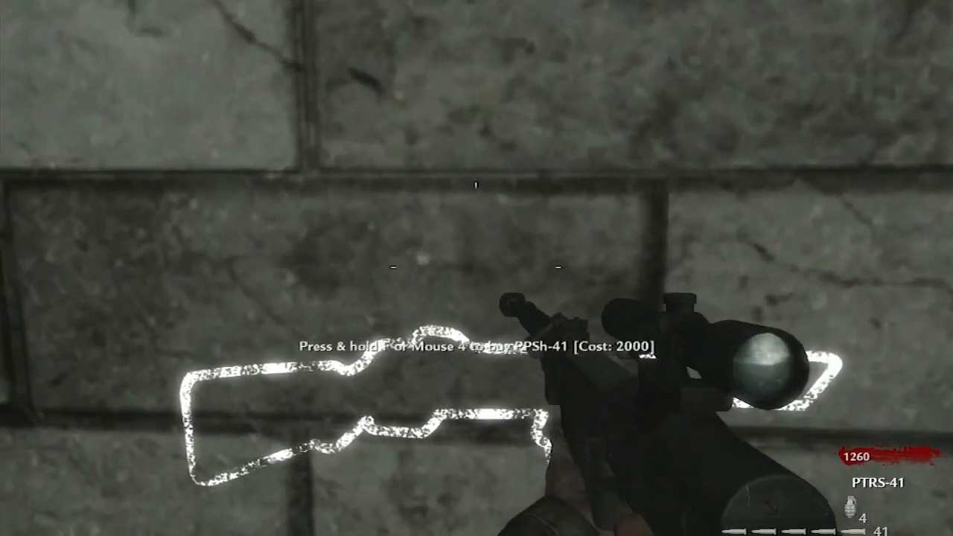
pyautogui.press('w')
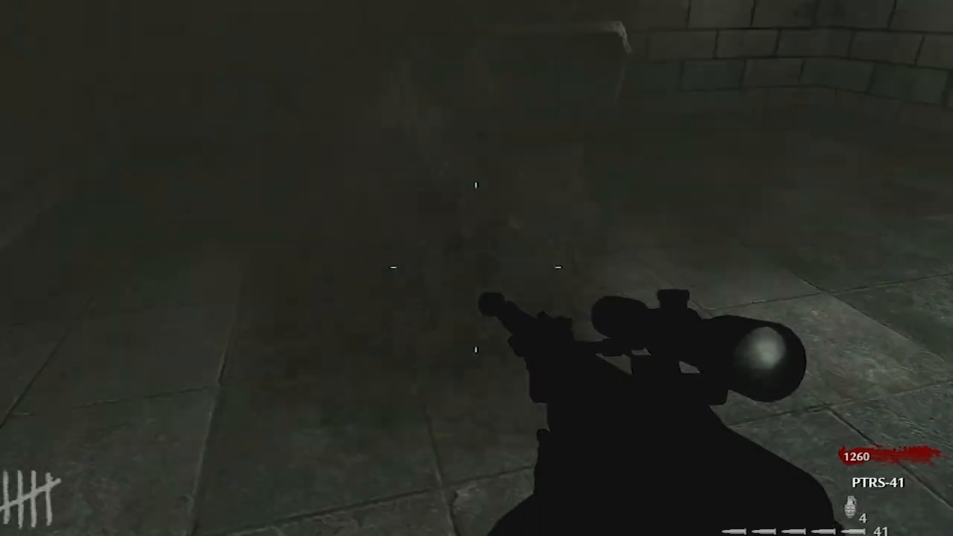
pyautogui.rightClick(476, 268)
pyautogui.click(476, 268)
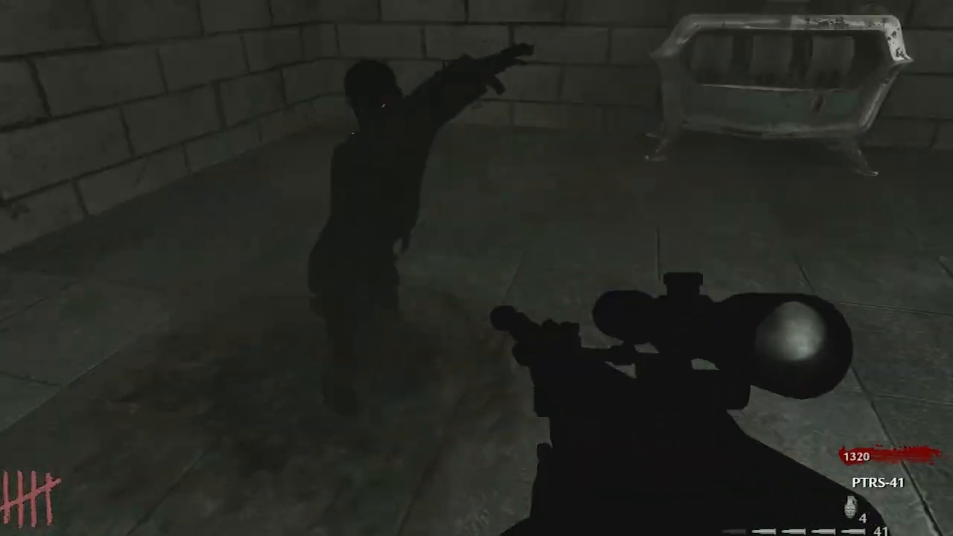
# Leave the Pack-a-Punch room with the M1A1 Carbine, run back through the opened rooms and reload it
pyautogui.press('w')
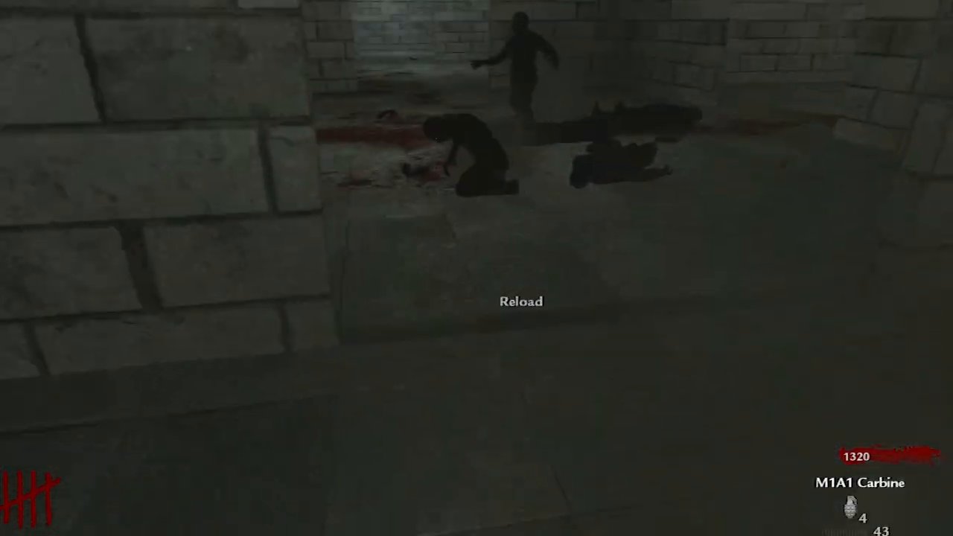
pyautogui.press('w')
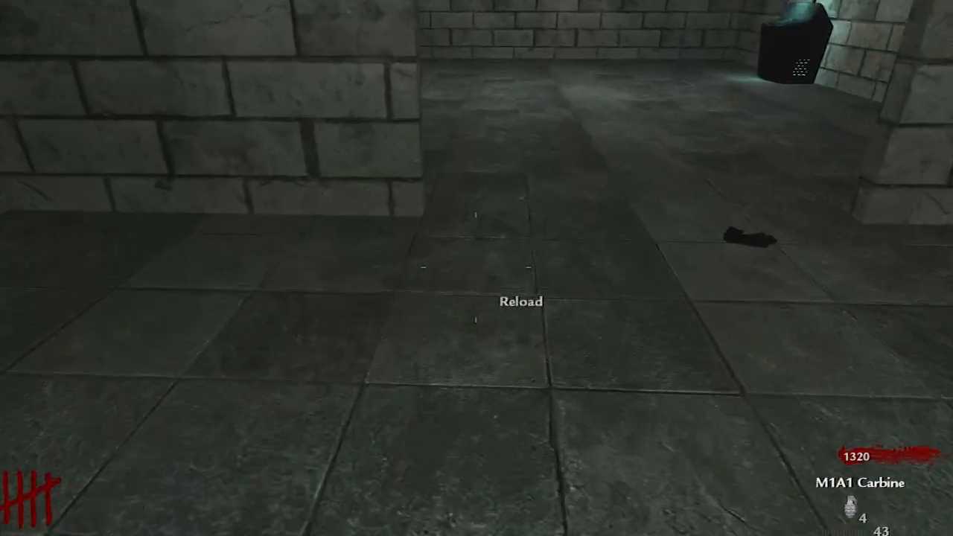
pyautogui.press('r')
pyautogui.press('w')
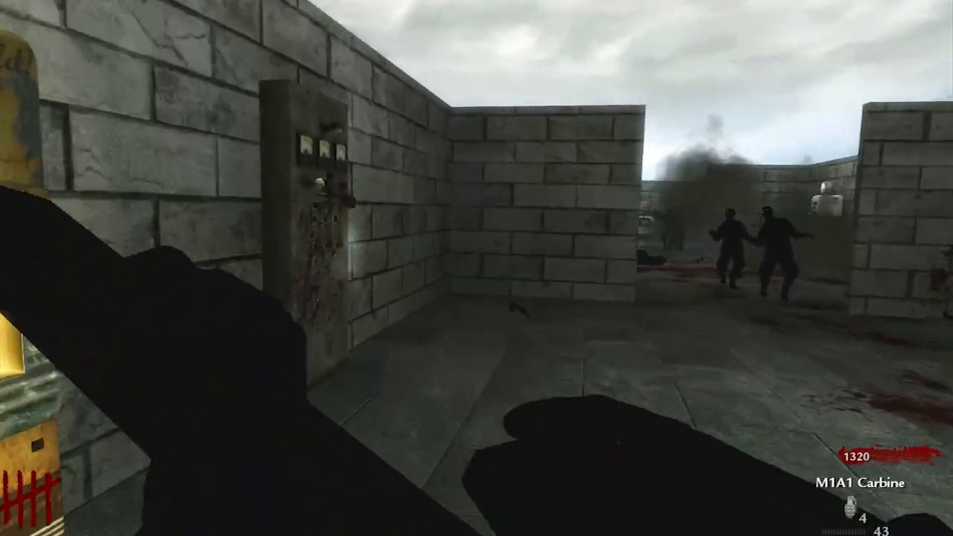
# Check the purchase prompts at the Double Tap Root Beer and Quick Revive machines
pyautogui.press('w')
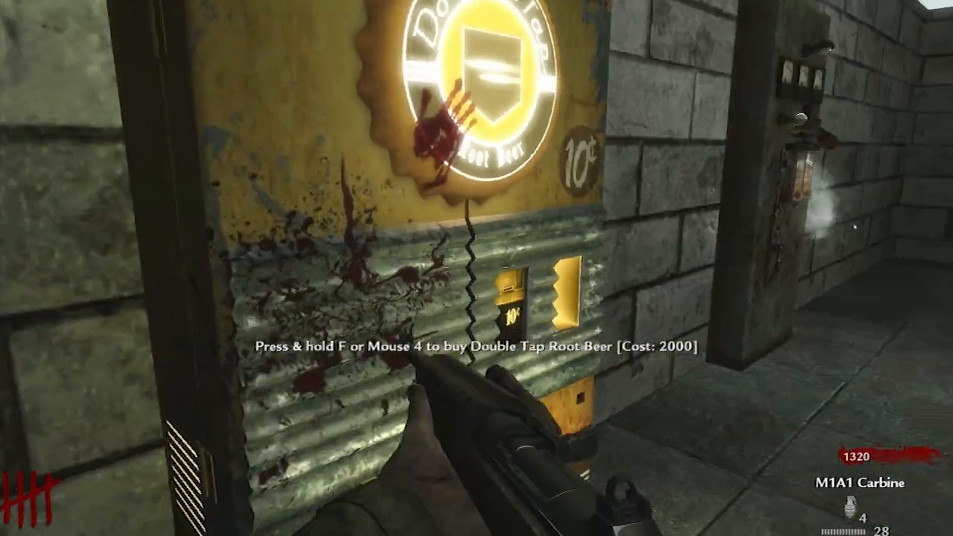
pyautogui.press('w')
pyautogui.press('shift')
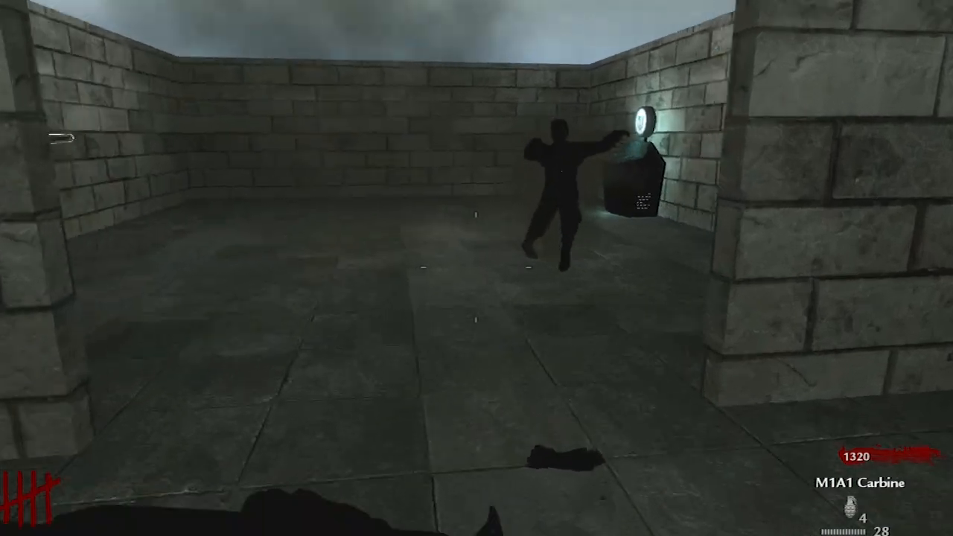
pyautogui.press('w')
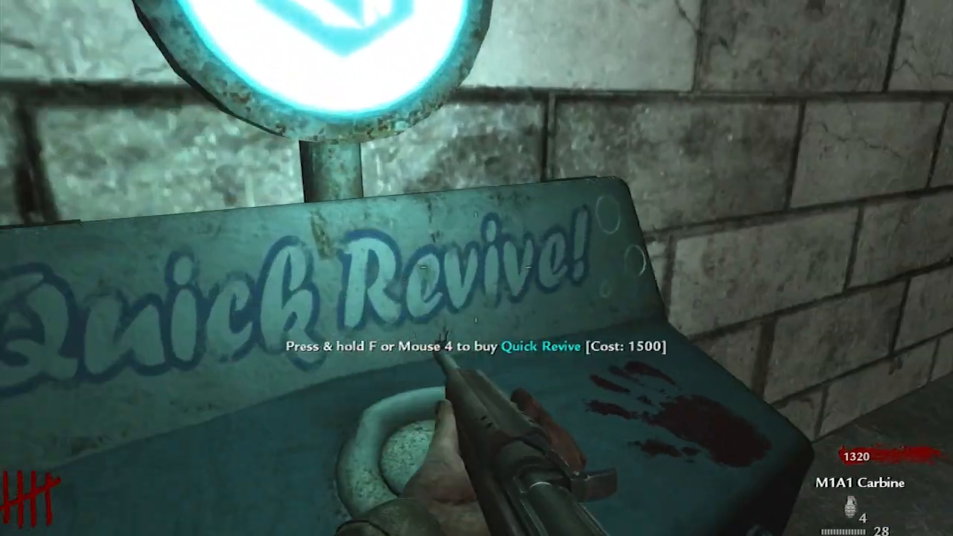
pyautogui.press('s')
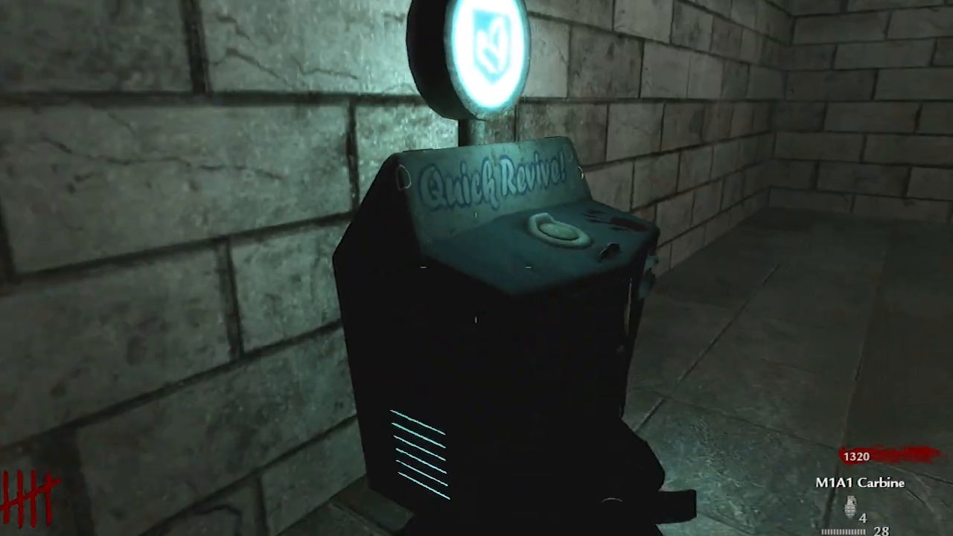
# Shoot the zombies approaching the Quick Revive machine with the M1A1 Carbine
pyautogui.click(477, 268)
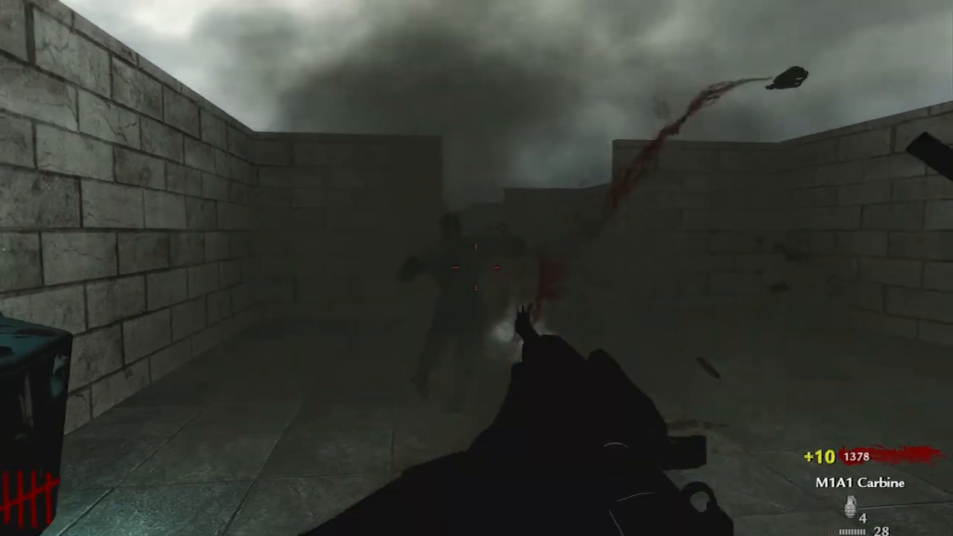
pyautogui.click(476, 268)
pyautogui.click(477, 268)
pyautogui.click(476, 268)
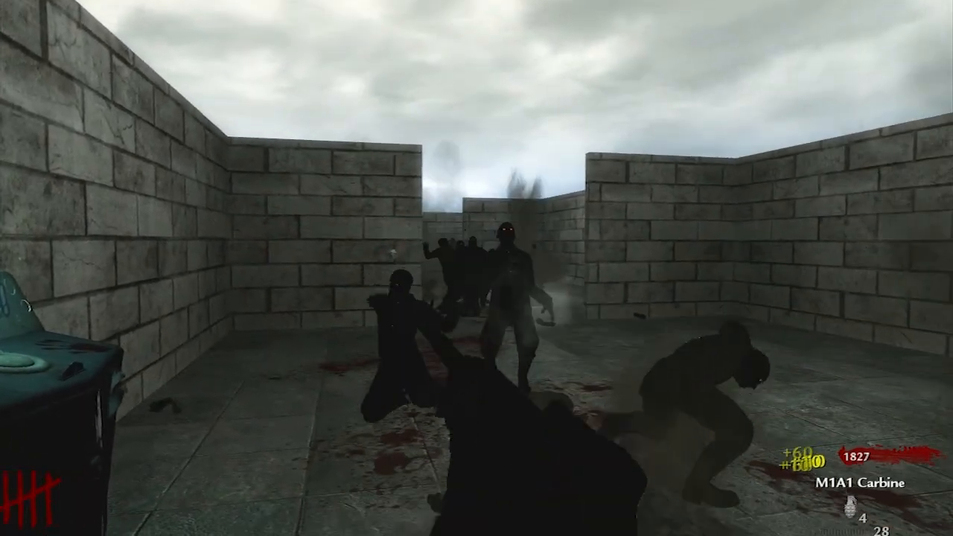
# Switch to the PTRS-41, run past the horde into the Jugger-Nog room and shoot the grouped zombies through the scope
pyautogui.press('w')
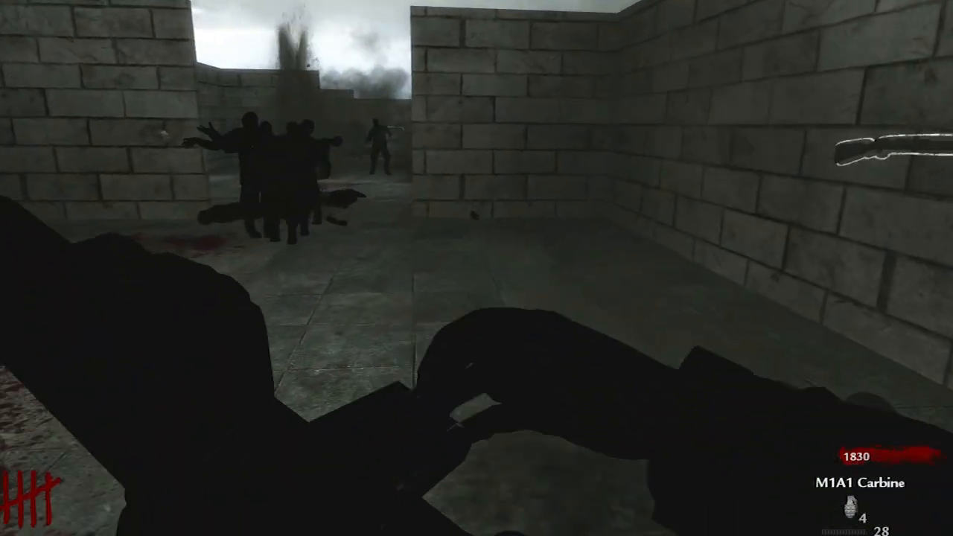
pyautogui.press('w')
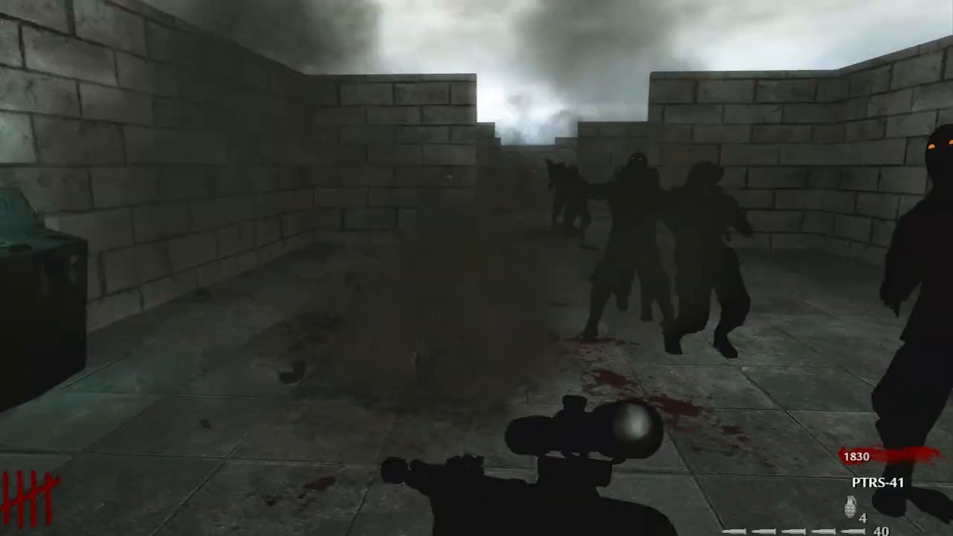
pyautogui.press('w')
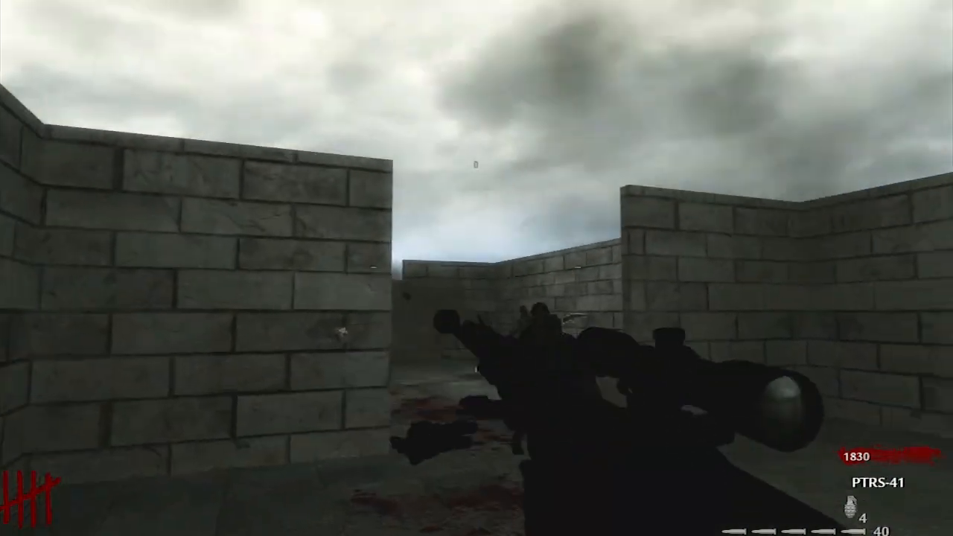
pyautogui.press('w')
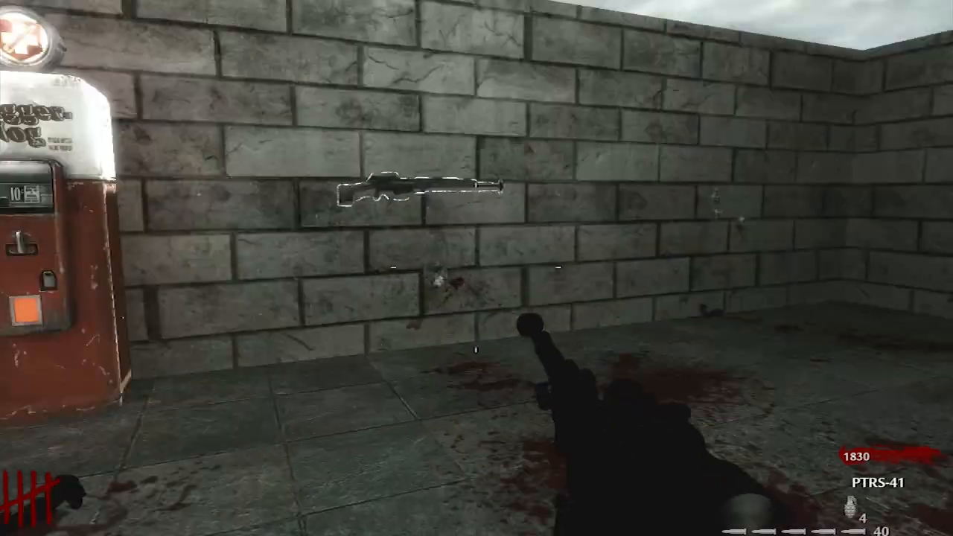
pyautogui.rightClick(476, 268)
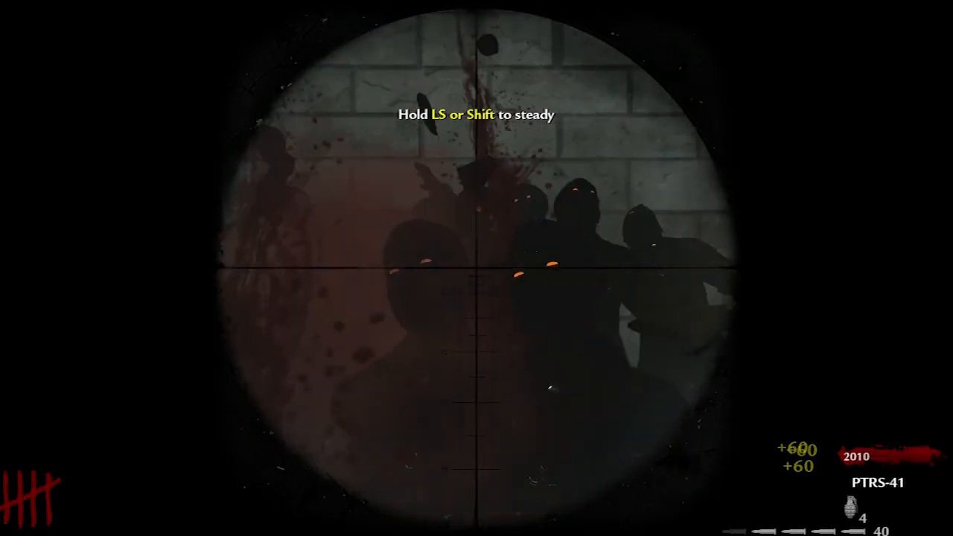
pyautogui.click(476, 268)
pyautogui.click(477, 268)
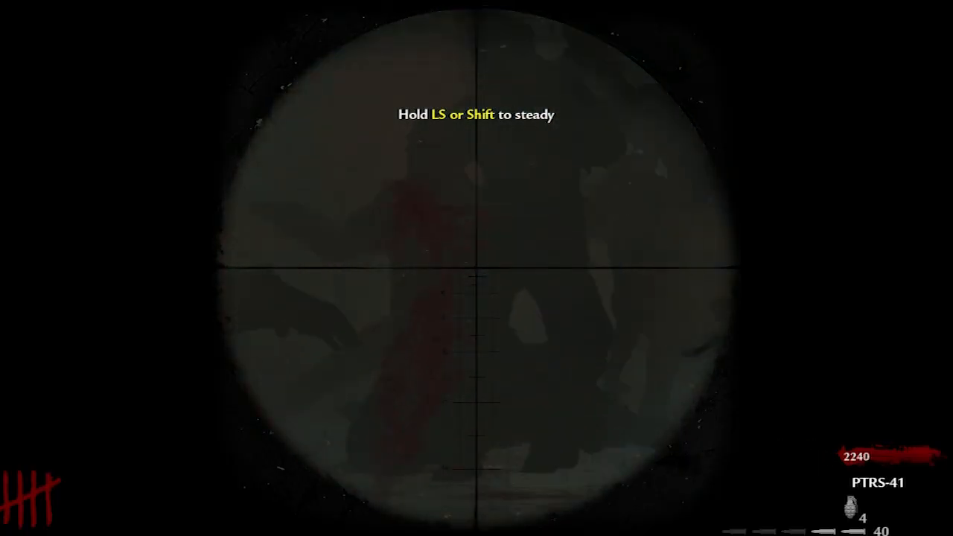
pyautogui.click(476, 268)
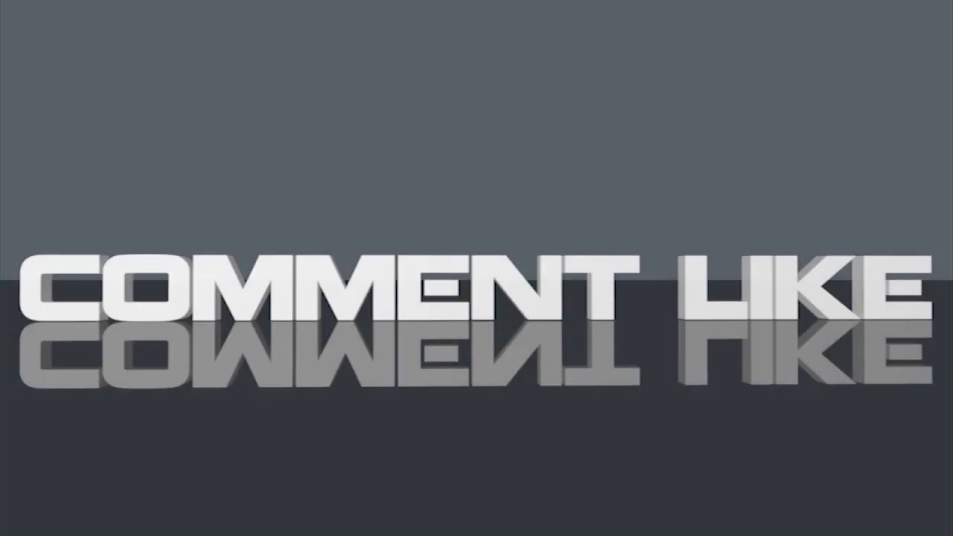